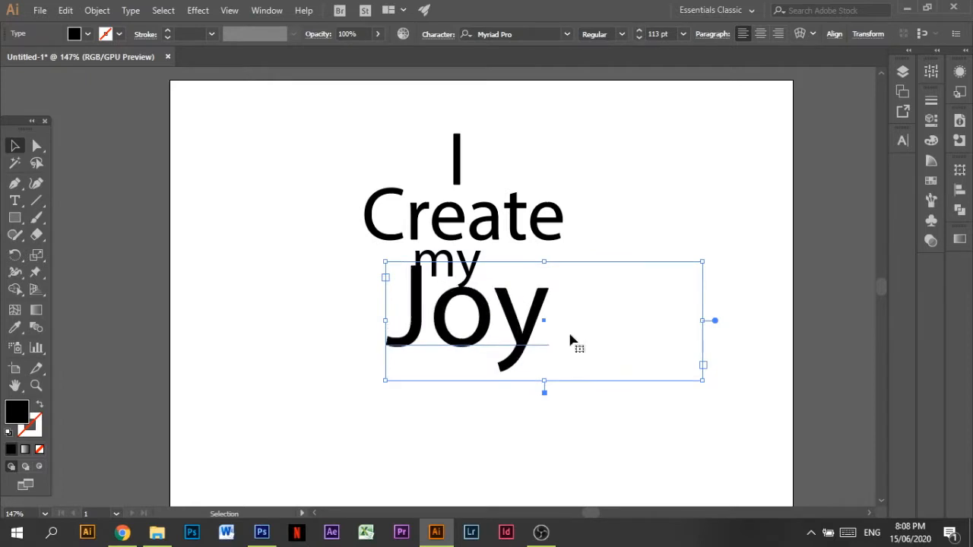
Enlarge the "Joy" text to 119 pt, move it up to the left and tighten its text frame.
drag(542, 317, 531, 299)
click(640, 31)
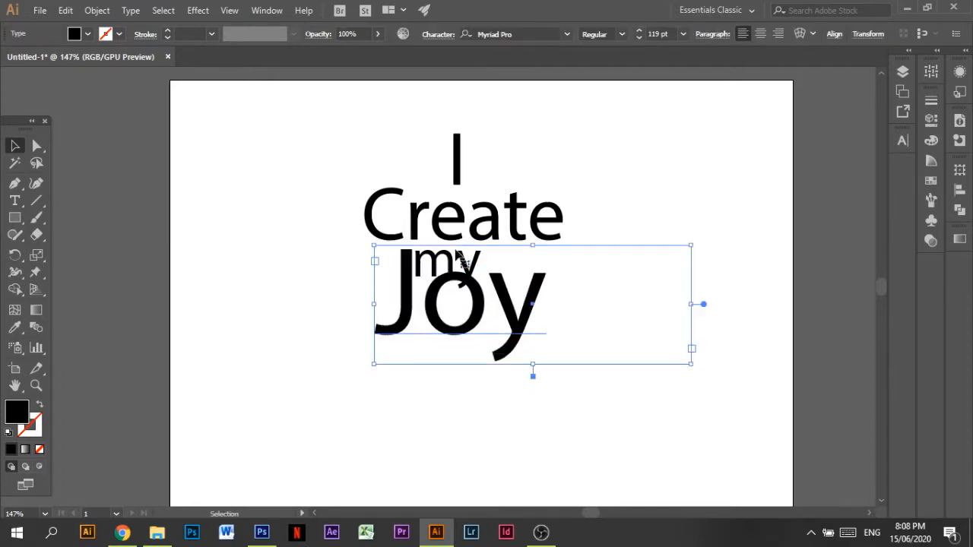
drag(690, 363, 594, 341)
Set the "Joy" text in all capitals and move it slightly down and left beneath "Create".
double_click(543, 316)
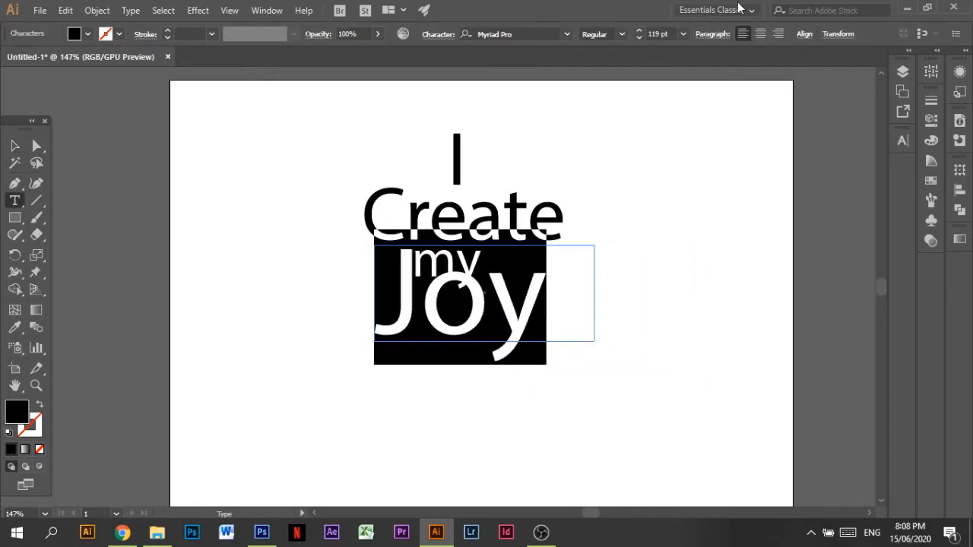
click(428, 35)
click(307, 184)
click(440, 331)
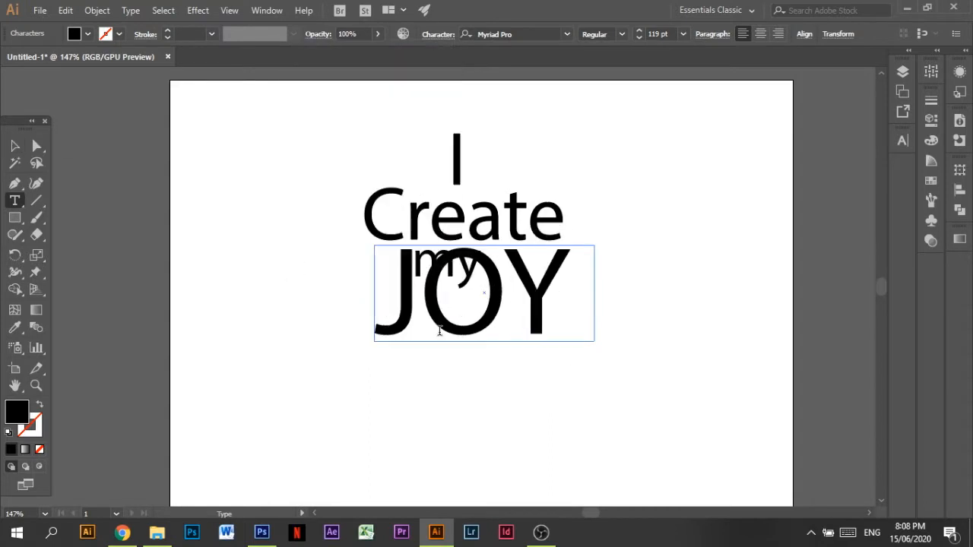
drag(509, 285, 500, 296)
Enlarge the "I" text to 100 pt with a larger frame and place it just left of "Create".
click(516, 220)
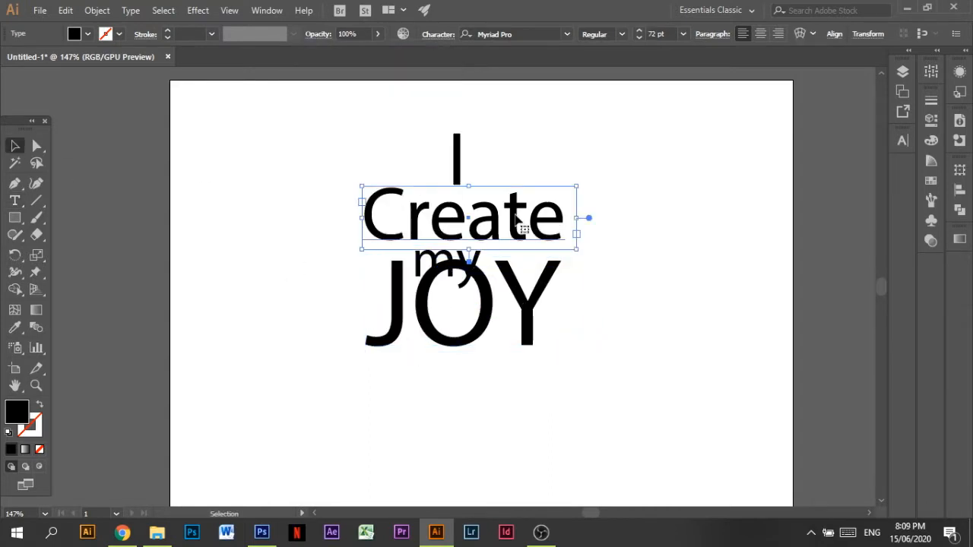
click(638, 32)
click(639, 31)
click(638, 32)
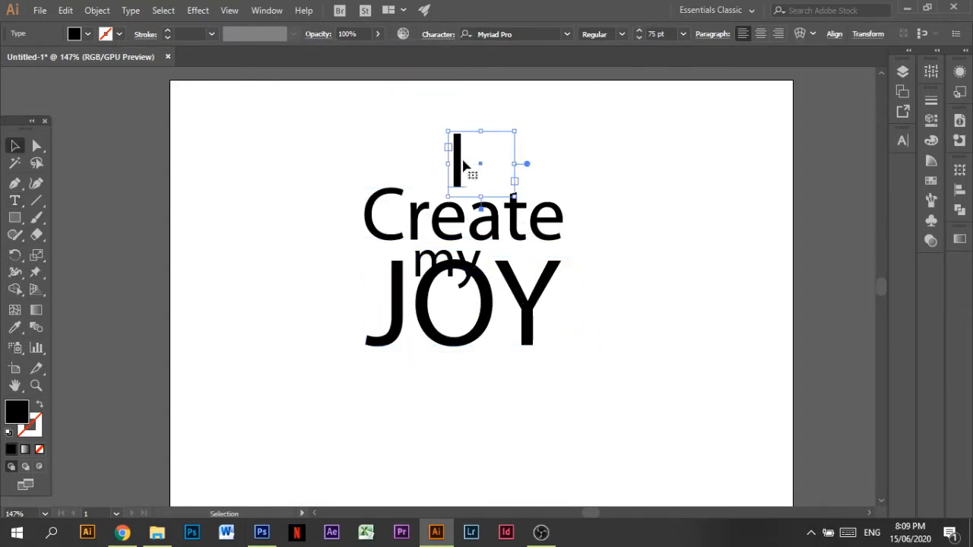
drag(462, 162, 357, 222)
drag(411, 258, 445, 300)
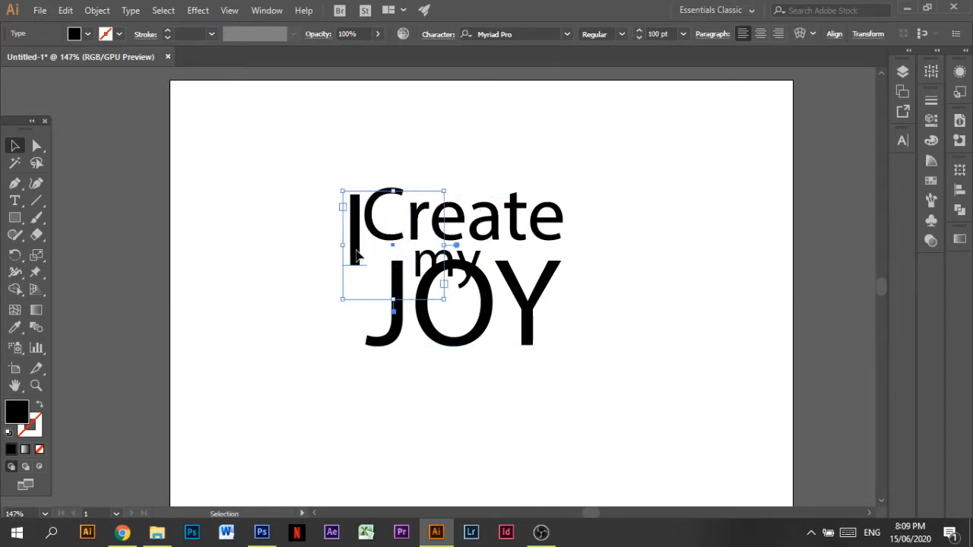
mouse_move(351, 248)
mouse_down()
mouse_move(332, 248)
mouse_move(339, 236)
mouse_up()
Convert the text of the lettering to outlines.
right_click(338, 235)
click(406, 335)
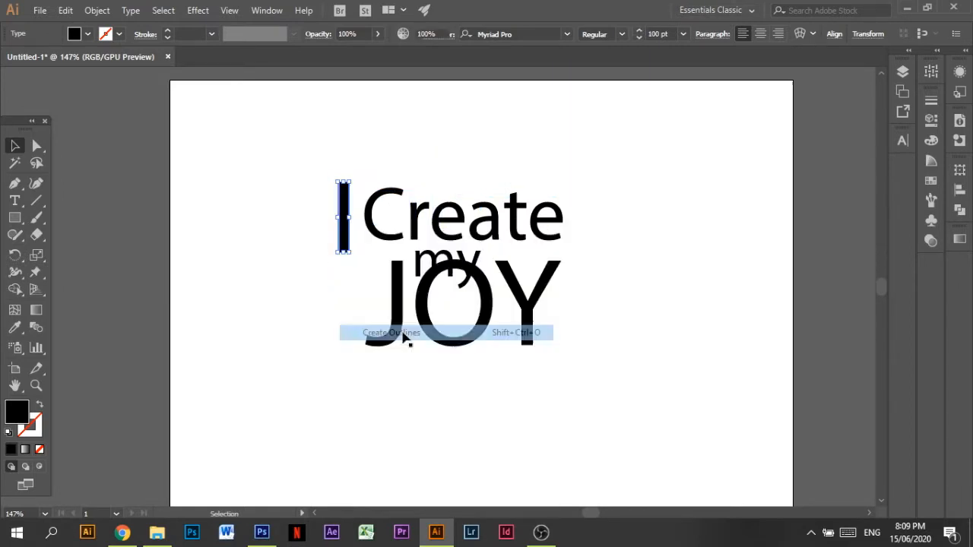
right_click(481, 241)
click(534, 339)
click(686, 304)
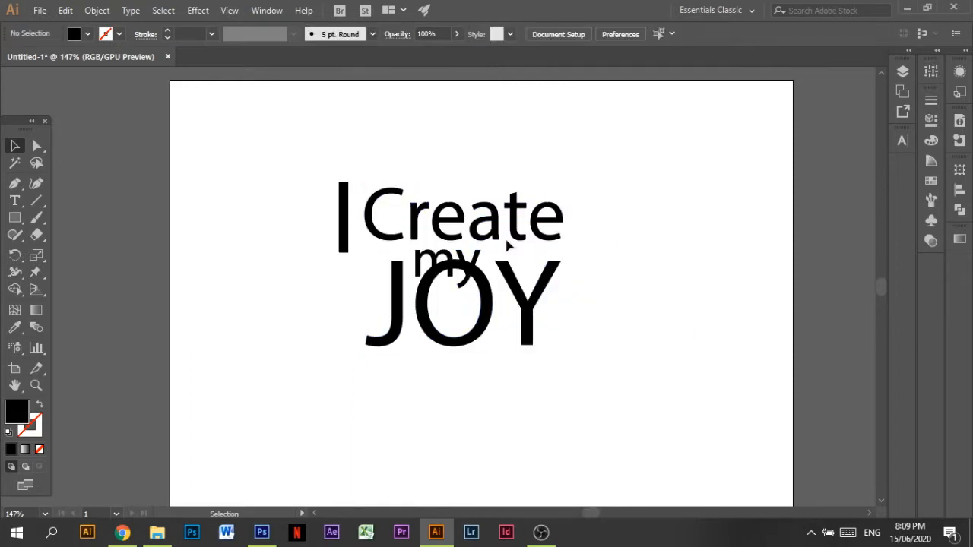
Scale up the outlined "Create" and place it beside the "I" on a shared baseline.
drag(517, 230, 523, 233)
drag(569, 190, 615, 179)
drag(552, 216, 547, 225)
Isolate the "JOY" group, shrink and lower its "O", move the "Y" closer and leave isolation.
double_click(480, 339)
mouse_move(493, 343)
mouse_down()
mouse_move(475, 300)
mouse_move(474, 347)
mouse_up()
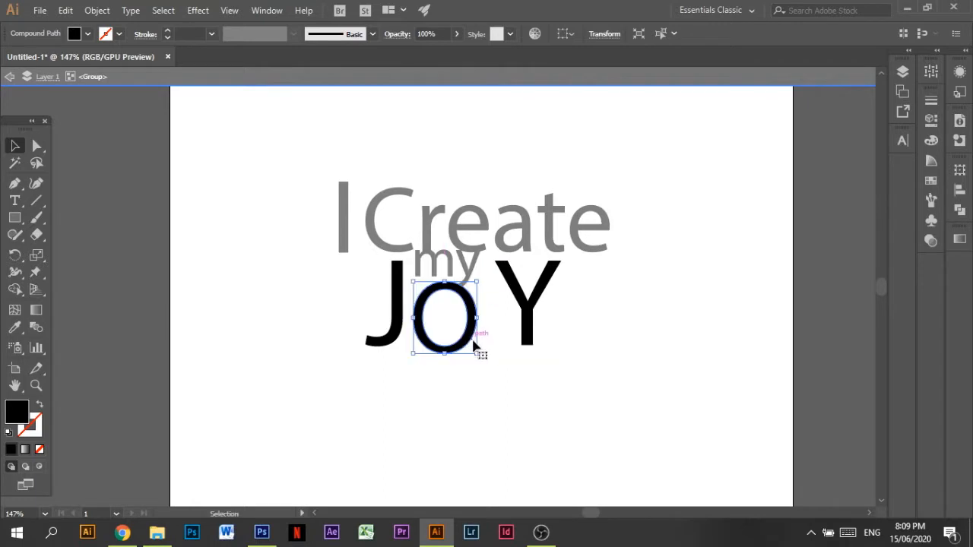
drag(514, 315, 510, 317)
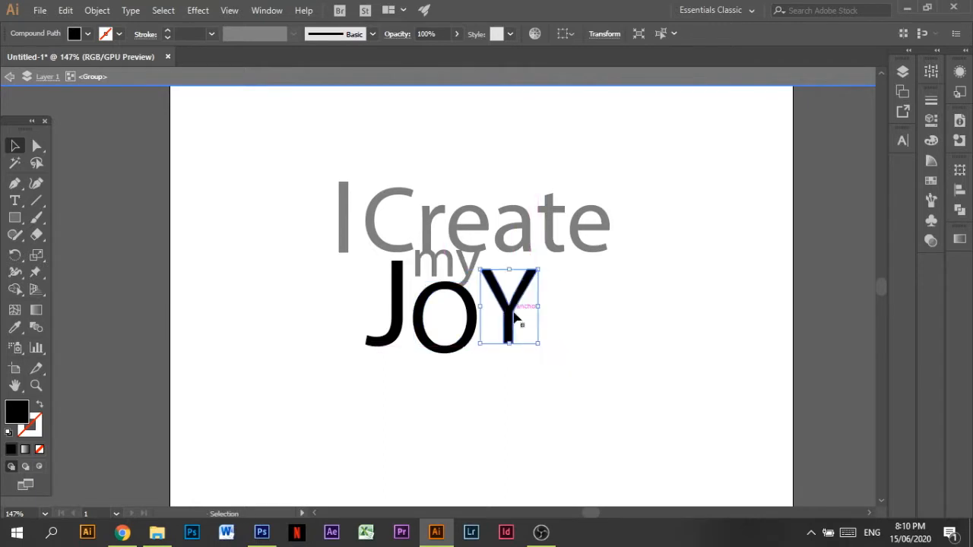
drag(537, 267, 539, 274)
click(607, 325)
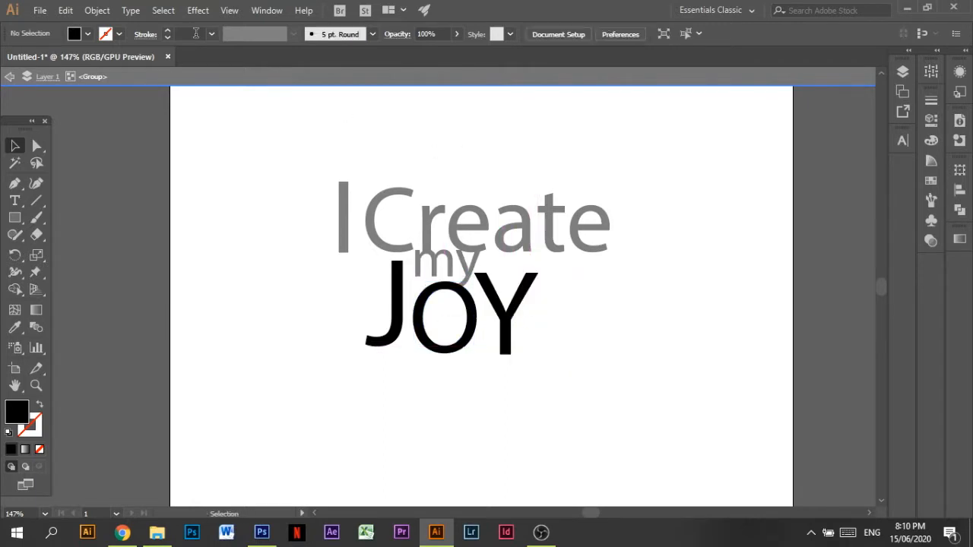
key(Escape)
Move "my" under the "I" and shift "JOY" right to make room for it.
drag(480, 289, 382, 291)
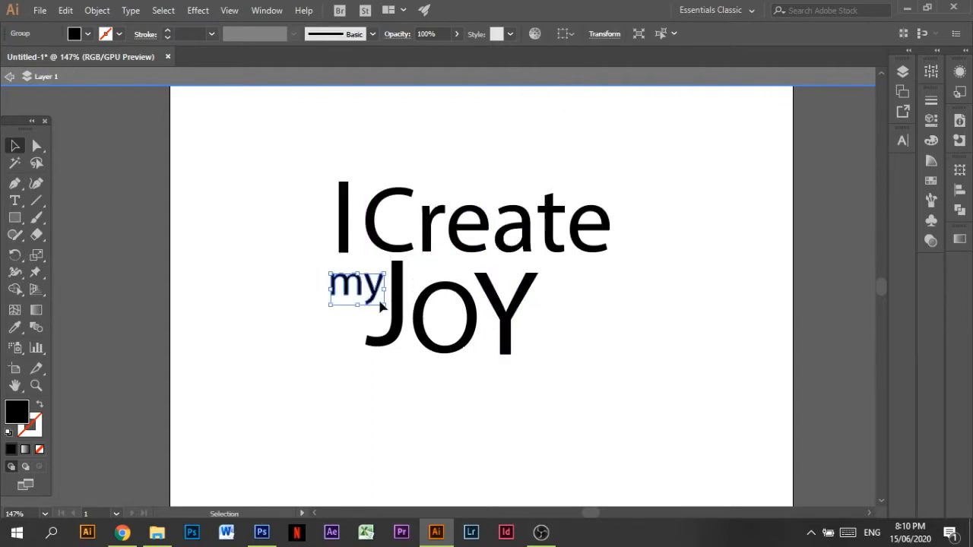
drag(367, 343, 396, 327)
click(586, 307)
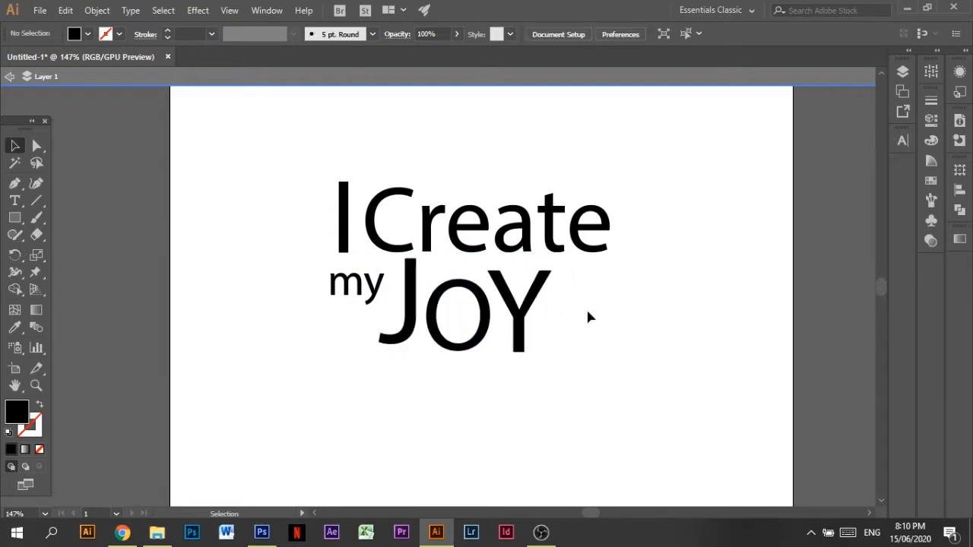
Delete the outlined "JOY" and replace it with a new 100 pt text reading "Joy".
click(408, 279)
key(Delete)
key(t)
drag(402, 271, 658, 392)
text(J)
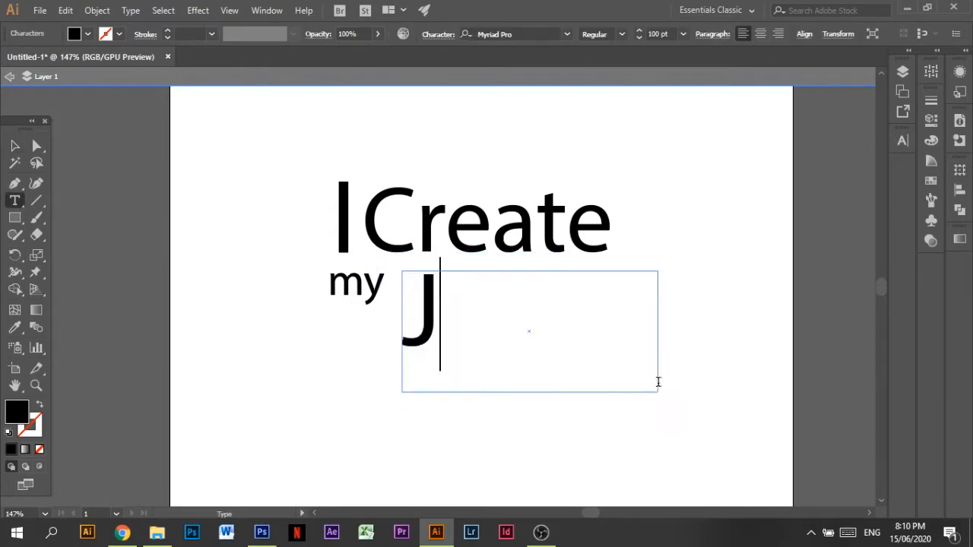
click(438, 34)
click(512, 306)
text(oy)
key(Escape)
Position "Joy" beneath "Create" with "my" above its "o", and convert "Joy" to outlines.
drag(466, 312, 430, 305)
drag(358, 295, 442, 280)
mouse_move(482, 314)
mouse_down()
mouse_move(475, 330)
mouse_move(467, 316)
mouse_up()
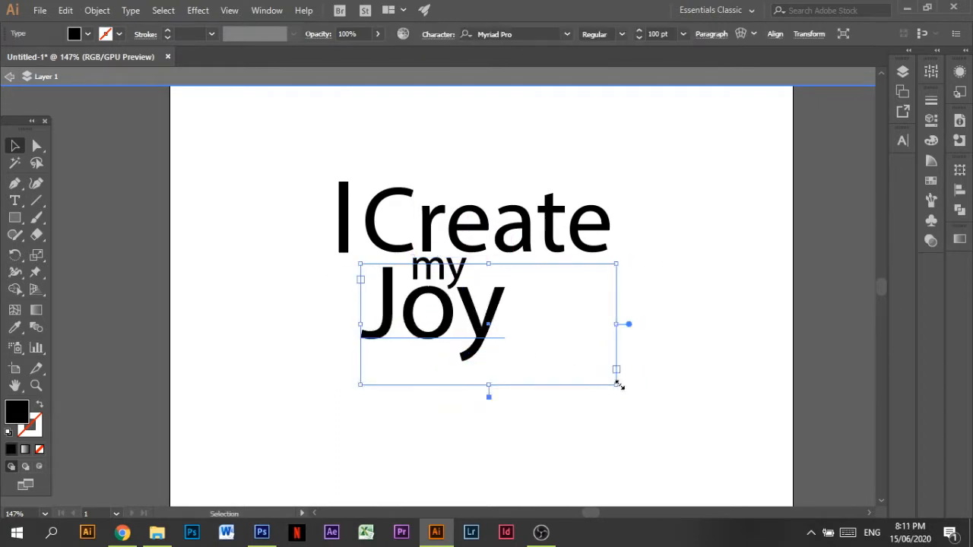
drag(616, 382, 643, 395)
right_click(482, 329)
click(534, 146)
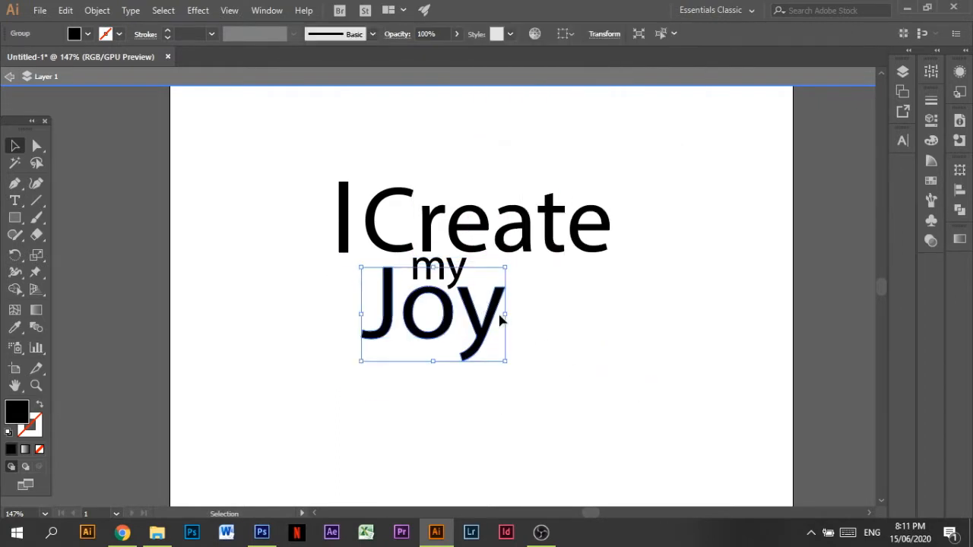
Isolate the "Joy" group, enlarge the "y" and "J", and move the "J" slightly left of the "o".
drag(499, 315, 528, 259)
double_click(504, 314)
drag(514, 292, 515, 306)
drag(401, 347, 398, 356)
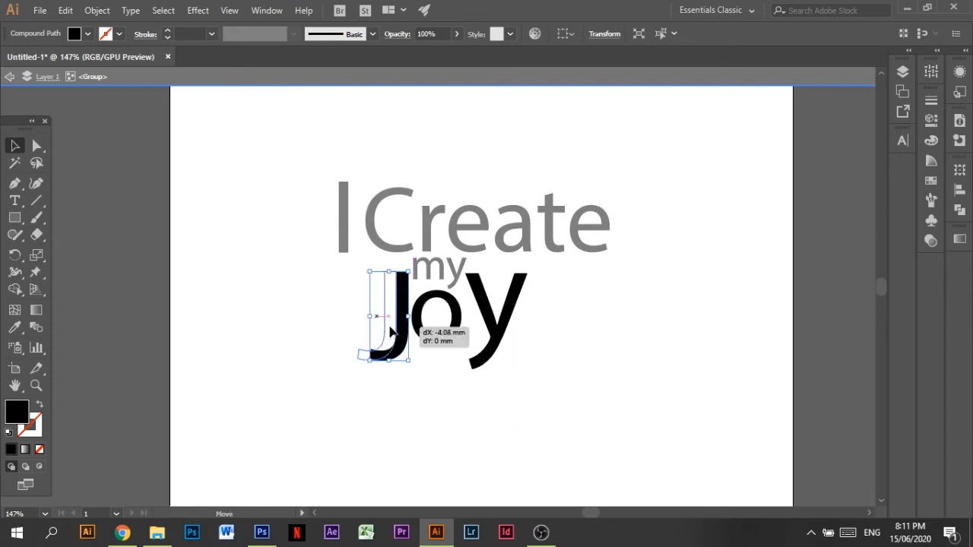
Lower the "o" and extend the "J" upward in "Joy", then nudge "my" left between the tall letters.
click(437, 343)
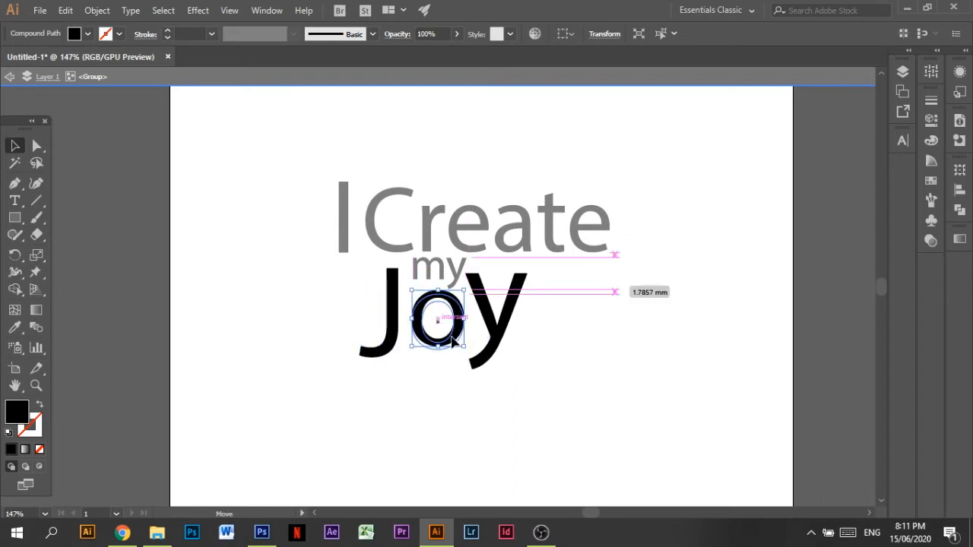
drag(454, 344, 454, 353)
drag(441, 301, 441, 302)
click(410, 293)
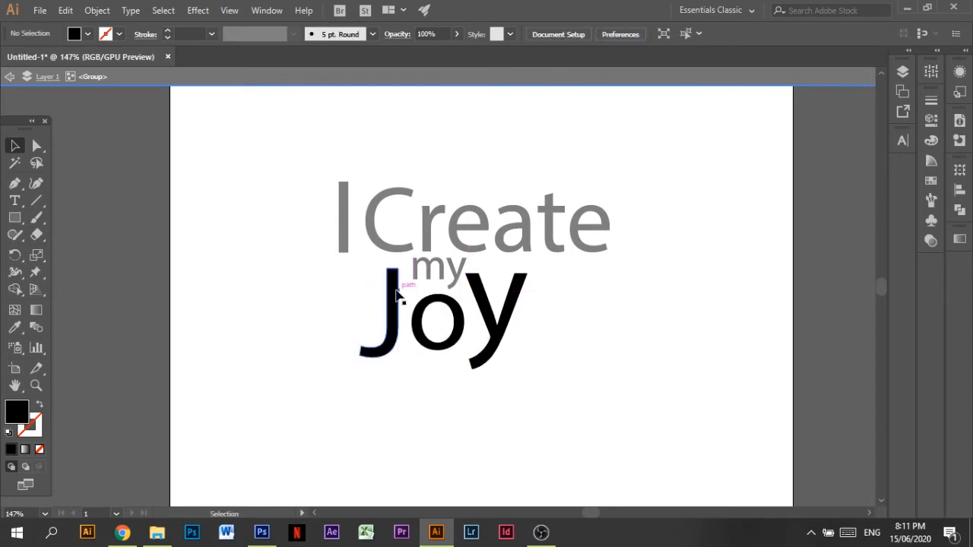
click(433, 264)
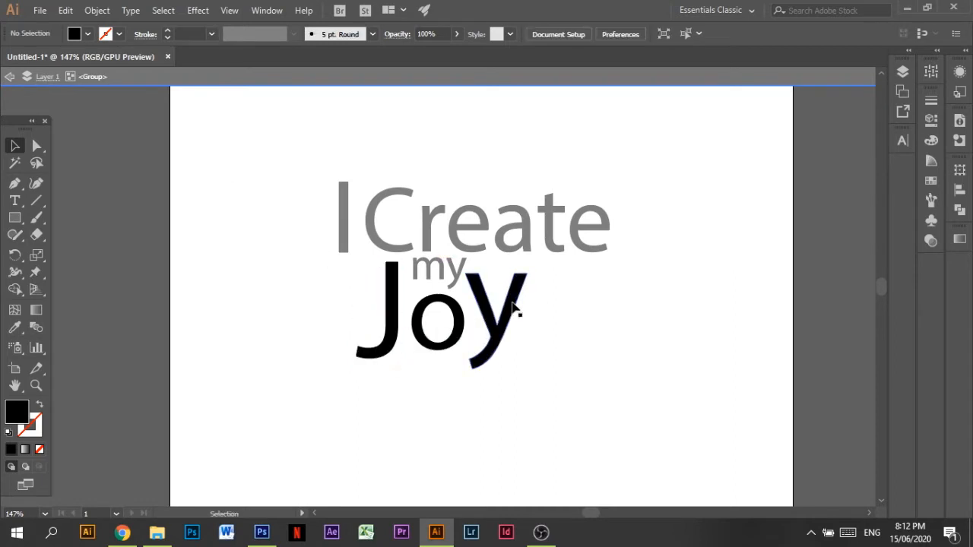
click(9, 77)
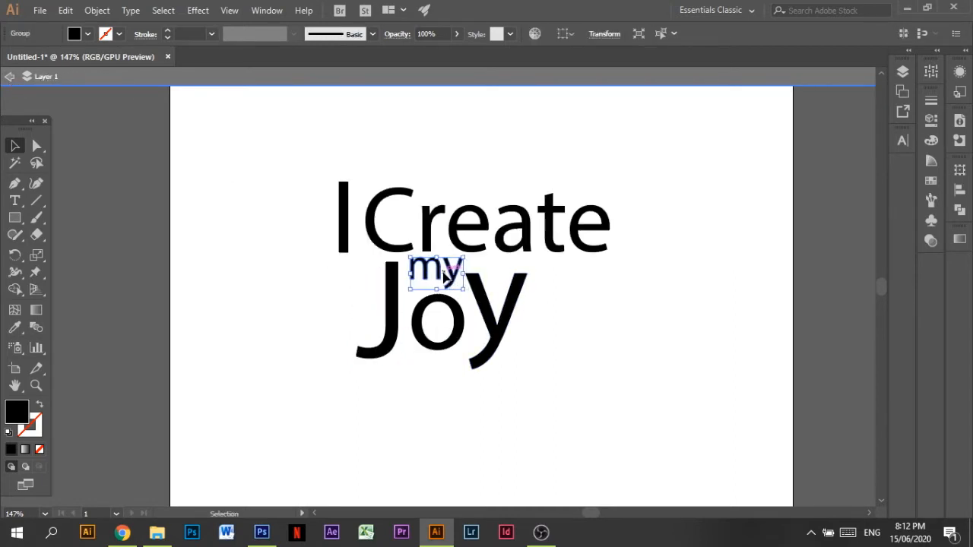
click(579, 268)
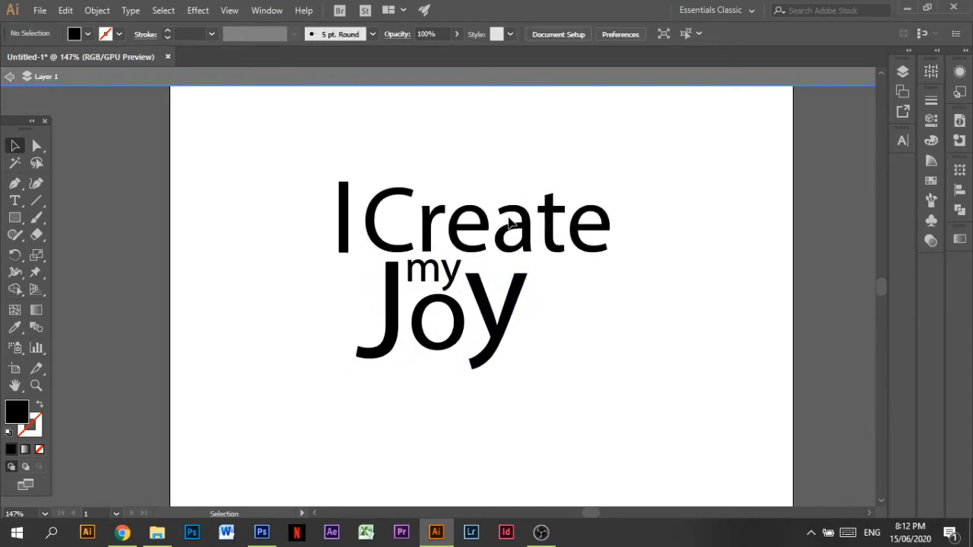
Move the "I" above "Create" and shift the individual letters of "Create" left into a staggered row.
drag(346, 214, 427, 134)
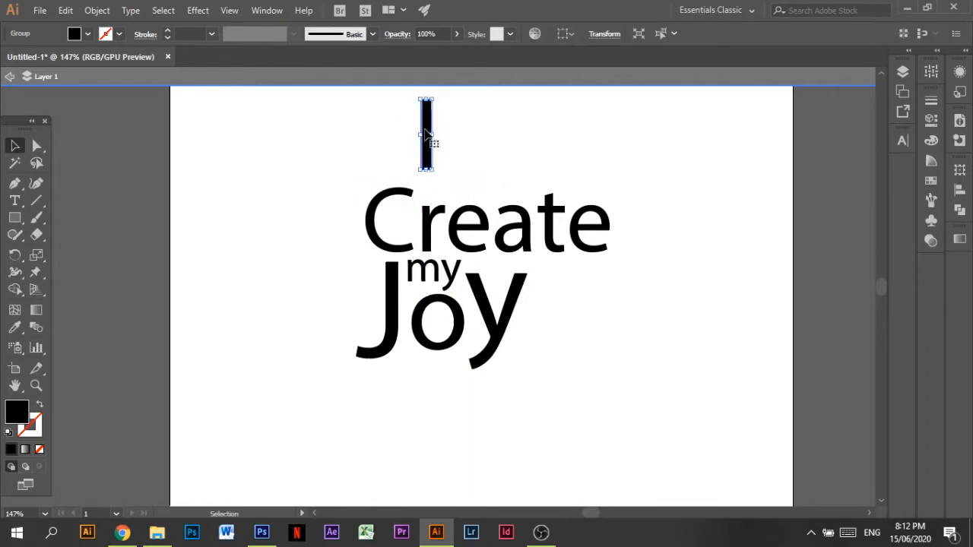
right_click(467, 224)
click(529, 359)
drag(340, 225, 340, 225)
drag(426, 229, 395, 226)
drag(458, 228, 428, 228)
mouse_move(505, 227)
mouse_down()
mouse_move(474, 233)
mouse_move(517, 235)
mouse_up()
drag(590, 227, 560, 223)
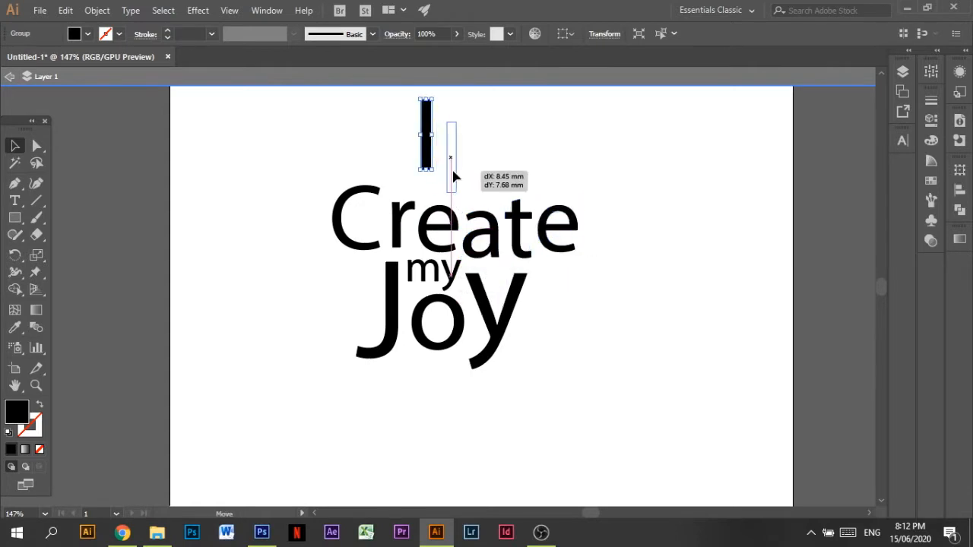
Place the "I" just above the middle of "Create" and scale "Create" slightly wider toward the left.
drag(453, 177, 461, 178)
click(537, 146)
drag(489, 294, 487, 295)
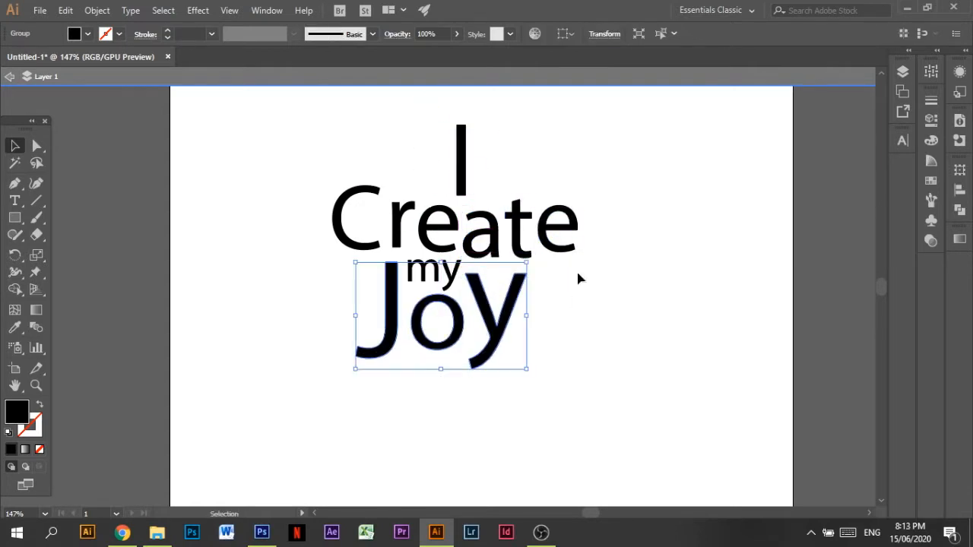
click(561, 230)
drag(332, 184, 324, 183)
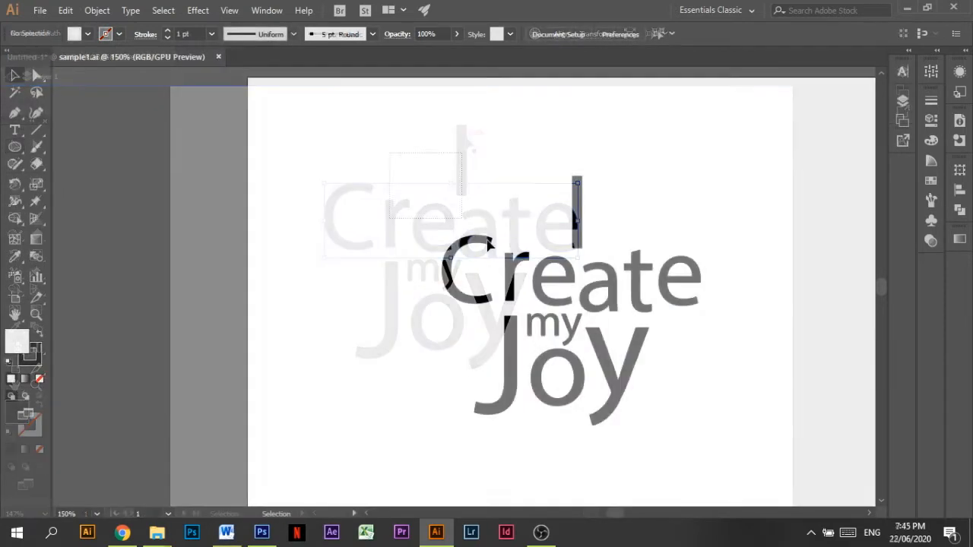
Enlarge the "I" and place it left of "Create" so that it spans both lines of lettering.
drag(583, 234, 434, 413)
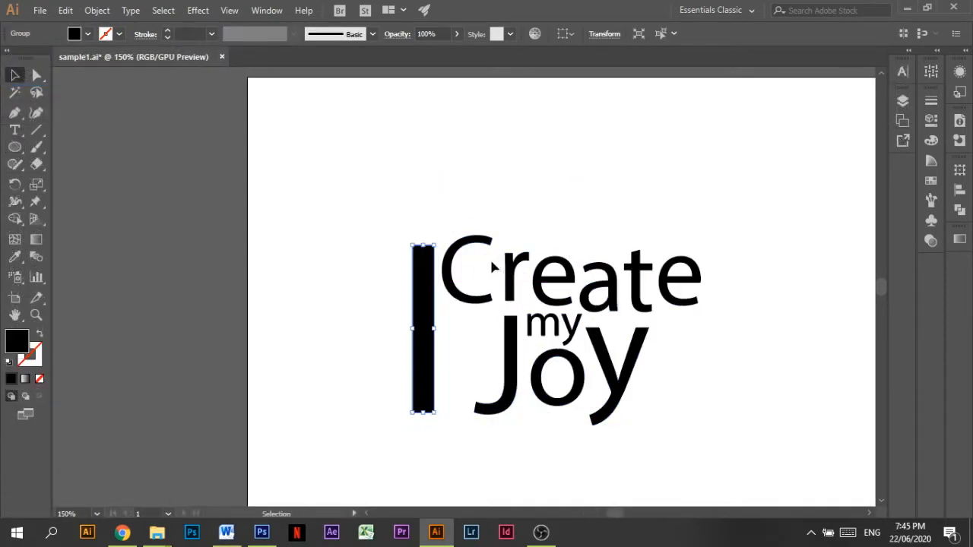
click(496, 285)
click(465, 334)
Lower the "C" of "Create" and regroup the remaining letters closer together, nudging "ate" up level with "Cre".
drag(468, 303, 468, 314)
drag(503, 240, 686, 294)
drag(514, 277, 556, 270)
click(525, 232)
drag(688, 298, 600, 253)
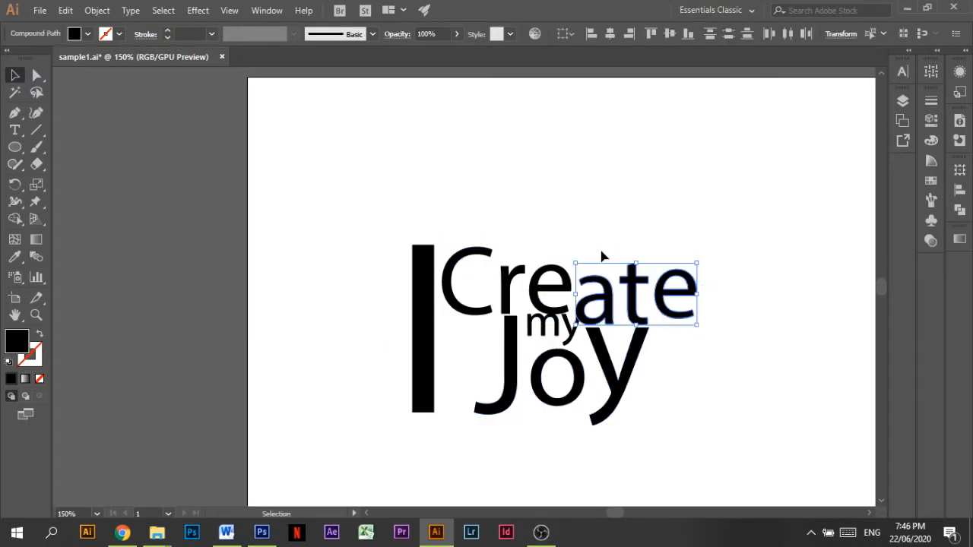
key(Up)
key(Up)
key(Up)
key(Up)
key(Up)
key(Up)
key(Up)
key(Up)
key(Up)
key(Up)
click(598, 234)
Align all letters of "Create" along their bottom edges.
drag(446, 237, 684, 293)
click(688, 34)
click(630, 198)
Move "my" beneath the "C" and shift "Joy" to the right of it.
drag(572, 335, 490, 349)
click(493, 396)
drag(621, 380, 646, 383)
click(622, 385)
click(605, 376)
click(487, 384)
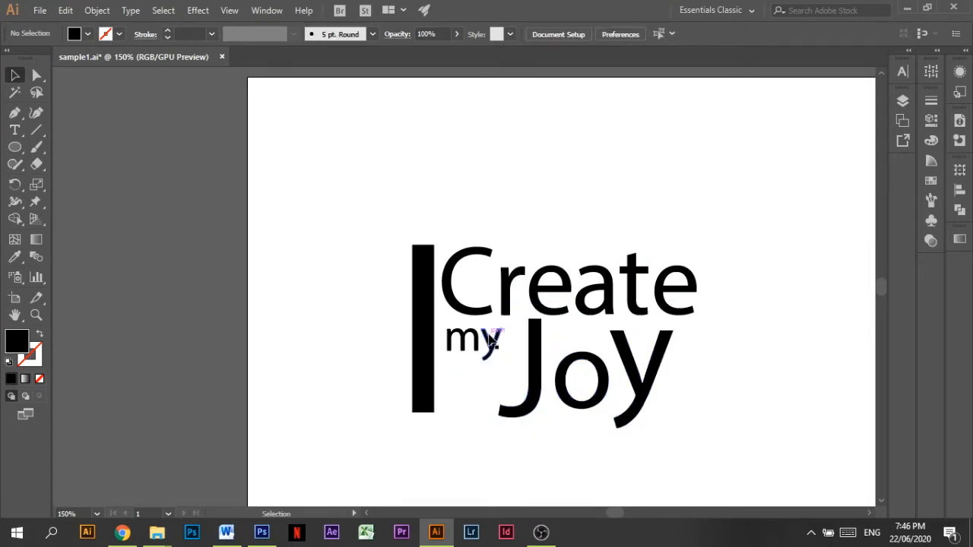
Enlarge "my" beneath "Cr" and widen the spacing by moving the "I" left and "Joy" right.
click(494, 339)
mouse_move(501, 360)
mouse_down()
mouse_move(522, 372)
mouse_move(504, 361)
mouse_up()
drag(507, 357, 513, 344)
drag(415, 409, 403, 409)
click(393, 412)
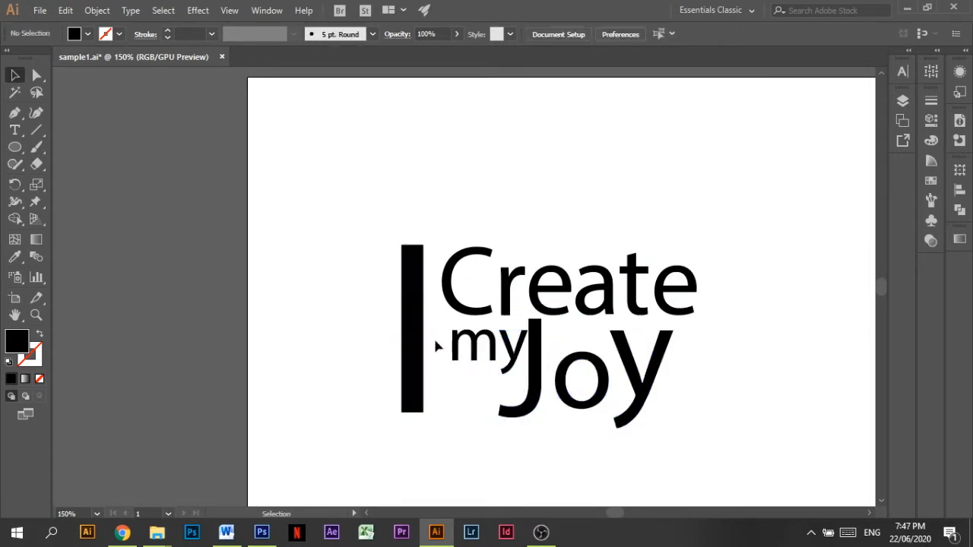
click(521, 368)
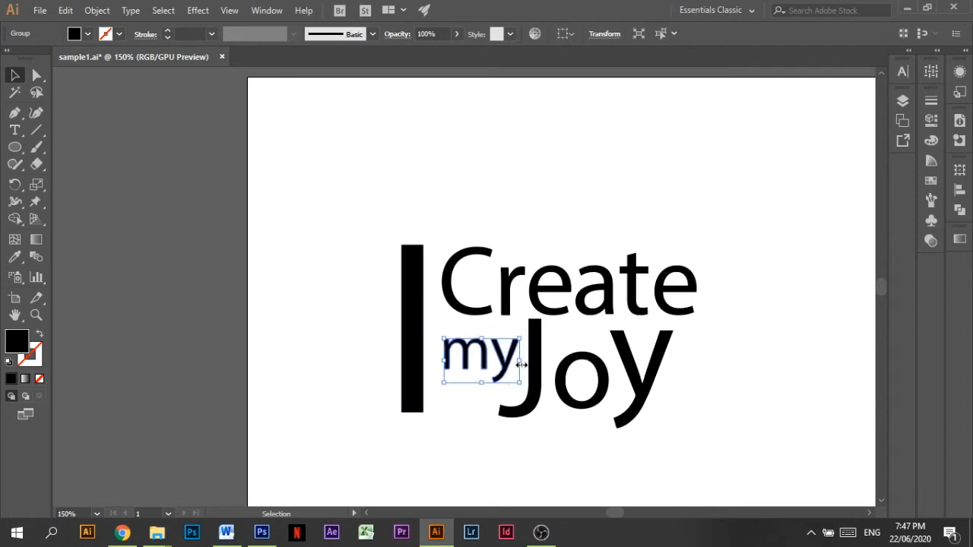
click(553, 378)
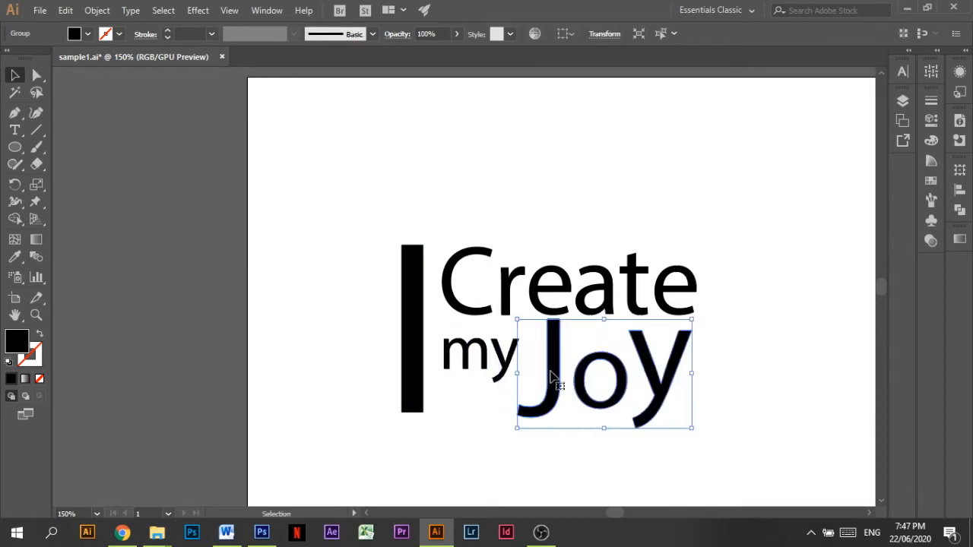
Move "Joy" beside the "I", scale it down slightly, and shrink "my" to fit above its "o".
drag(554, 378, 468, 367)
drag(603, 425, 595, 423)
click(619, 407)
mouse_move(501, 363)
mouse_down()
mouse_move(524, 352)
mouse_move(508, 353)
mouse_up()
drag(494, 342, 514, 336)
click(655, 389)
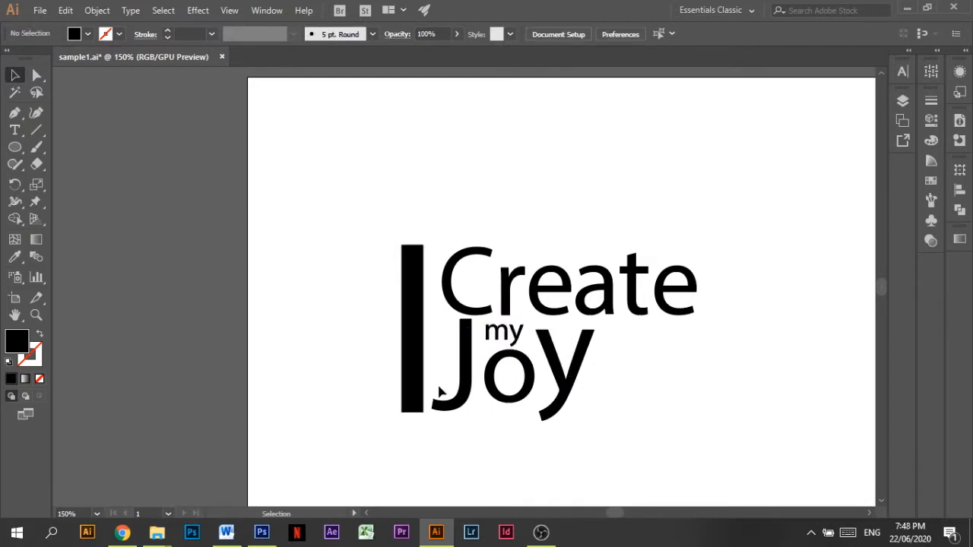
Shift the tall "I" slightly left to widen its gap beside "Create" and "Joy".
drag(727, 282, 435, 282)
click(638, 395)
drag(423, 382, 418, 383)
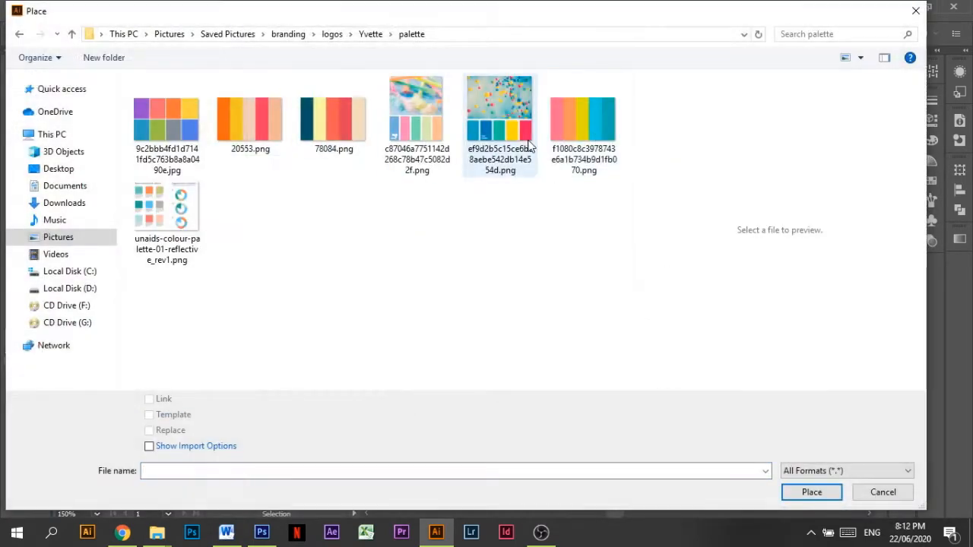
Place the colour palette image 78084.png beside the artboard.
click(416, 125)
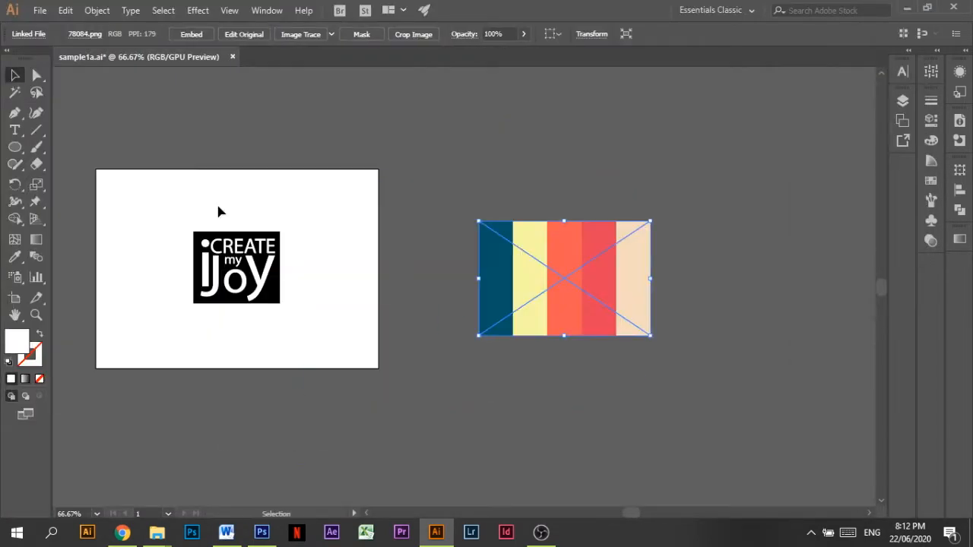
Try to stretch the logo's black background rectangle until it covers the whole artboard.
click(199, 234)
drag(194, 231, 117, 168)
drag(320, 335, 359, 369)
drag(118, 268, 95, 269)
drag(358, 269, 378, 269)
key(ctrl+z)
key(ctrl+z)
key(ctrl+z)
key(ctrl+z)
Enlarge the whole logo on its artboard and move the colour palette image up above artboard level.
drag(308, 314, 279, 293)
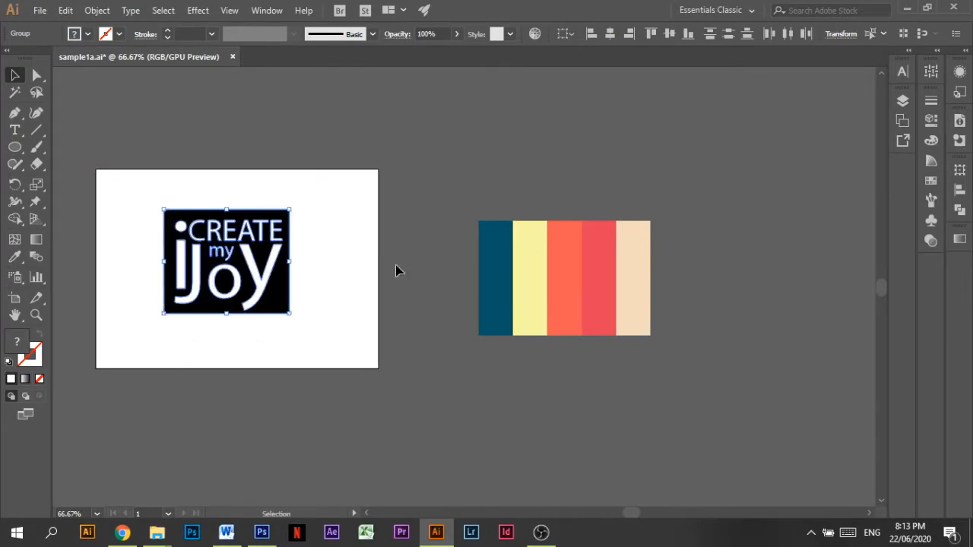
drag(524, 275, 446, 109)
Place a copy of the logo without its black background on a new second artboard.
click(902, 101)
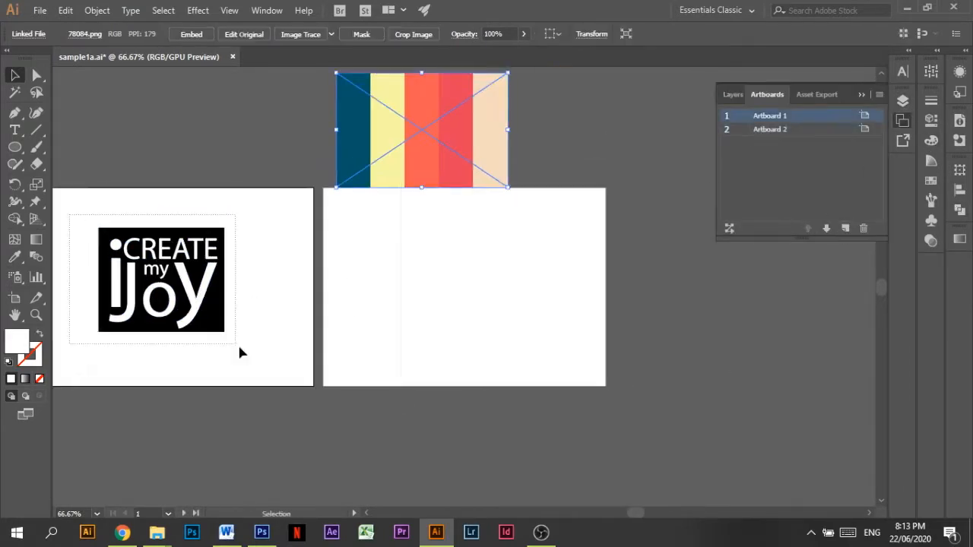
key(ctrl+v)
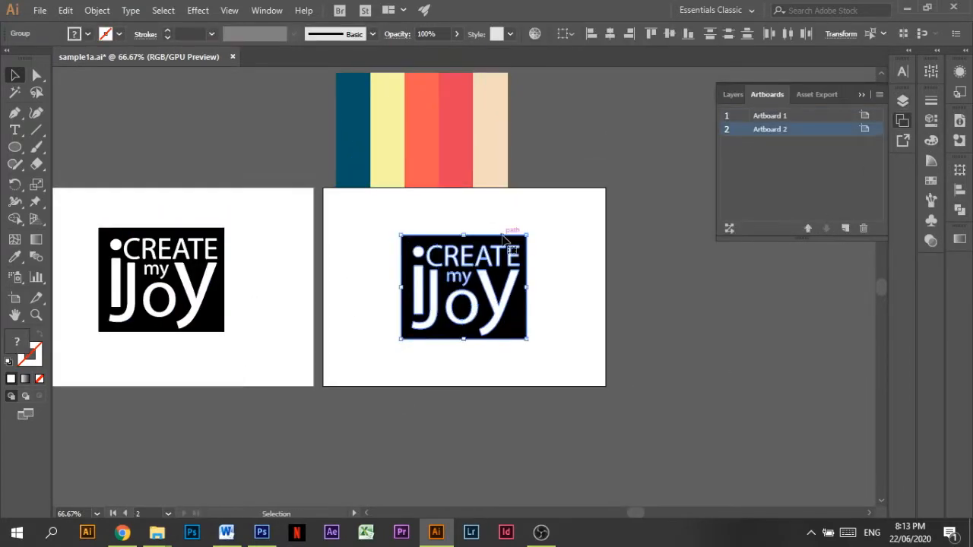
key(Delete)
key(ctrl+v)
Fill all the copied lettering on Artboard 2 with black.
click(87, 34)
click(39, 89)
double_click(17, 341)
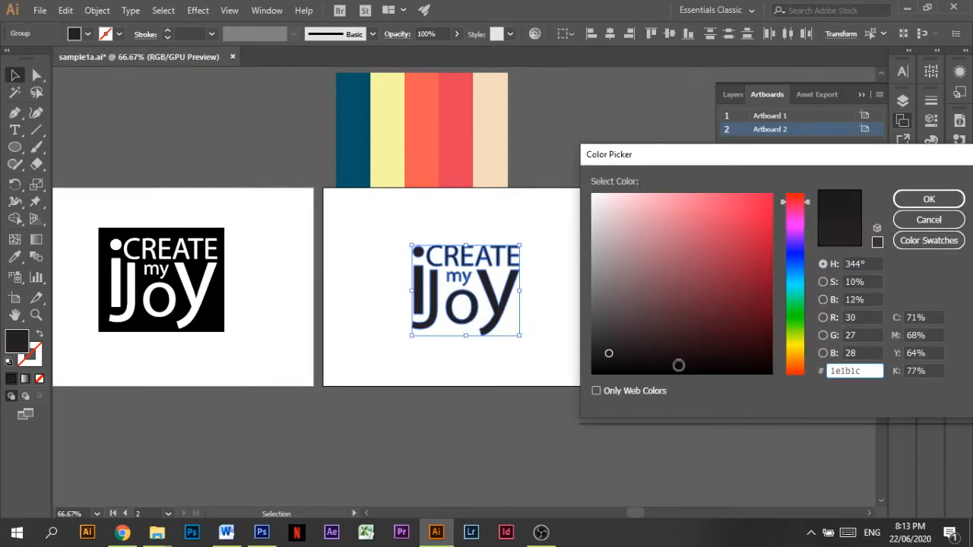
click(677, 373)
click(929, 198)
Move the palette image clear of Artboard 2 and add Artboard 3 with a copy of the white-on-black logo.
drag(503, 164, 696, 155)
click(902, 120)
click(902, 100)
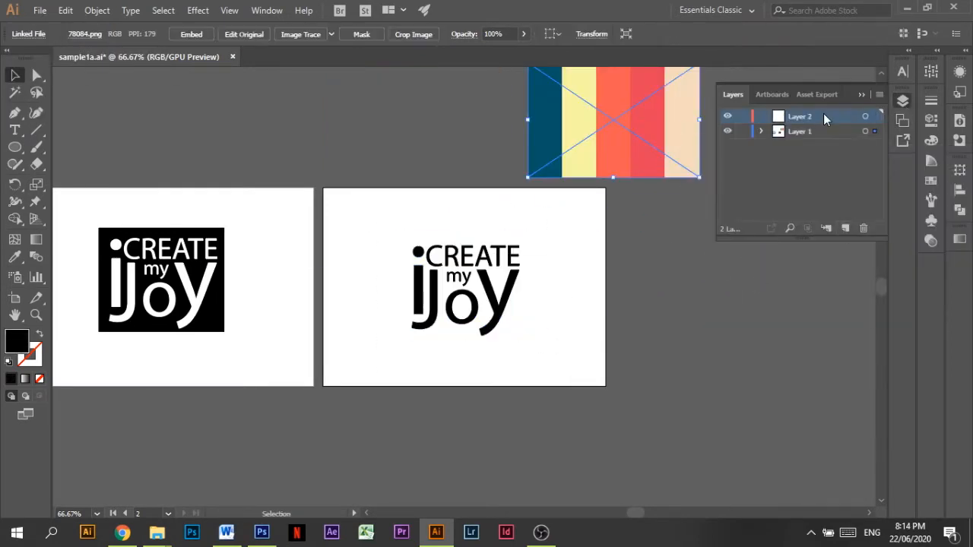
click(902, 120)
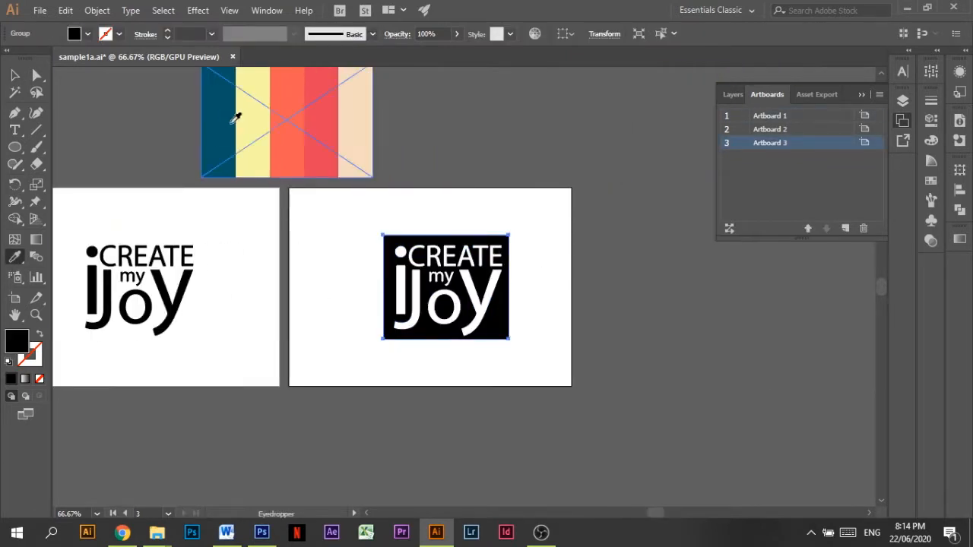
Fill the Artboard 3 logo's background with the palette's dark teal and "CREATE" with its pale yellow.
click(231, 123)
key(v)
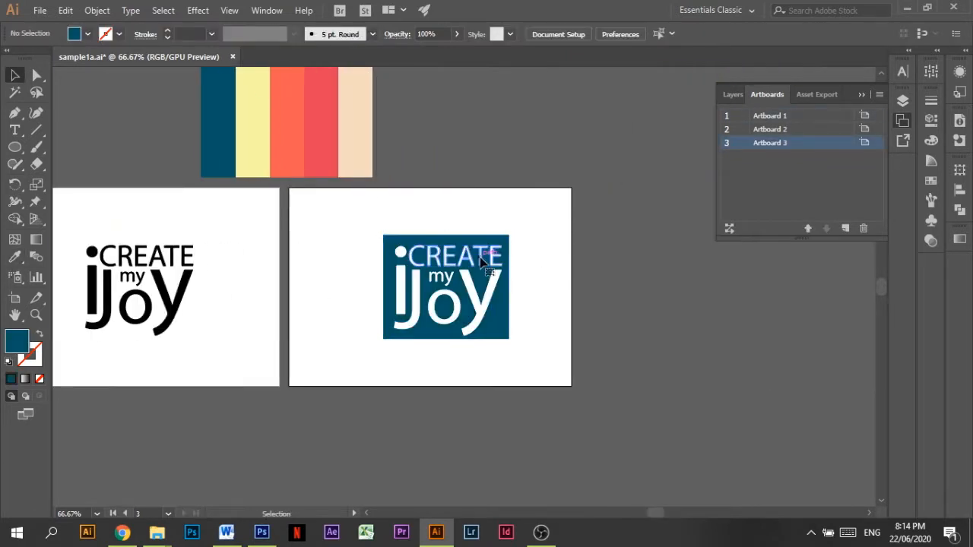
click(482, 256)
key(i)
click(254, 127)
key(v)
click(357, 209)
key(ctrl+equal)
key(ctrl+equal)
key(ctrl+minus)
key(ctrl+minus)
Recolour "CREATE" and "Joy" with the palette's orange.
click(453, 256)
key(i)
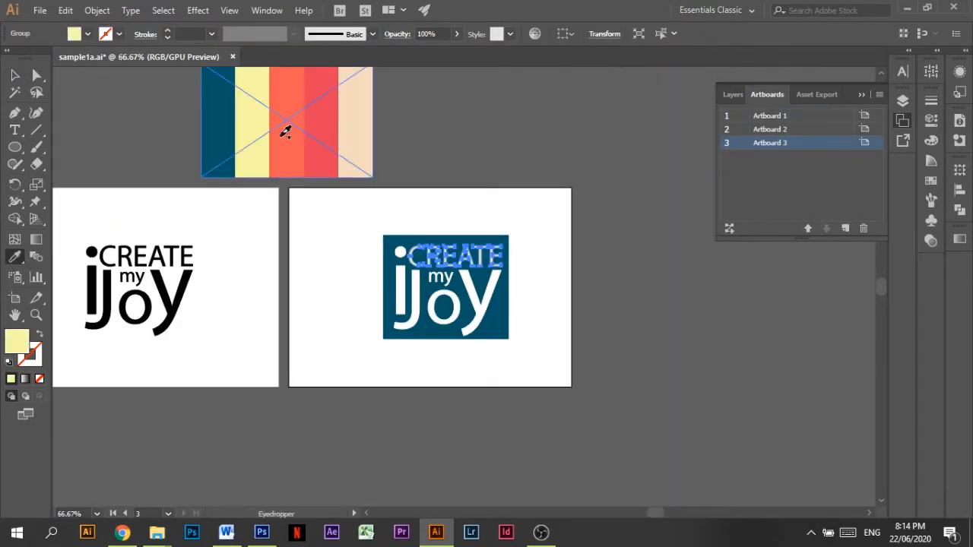
click(282, 133)
key(v)
click(357, 212)
click(482, 295)
key(i)
click(292, 126)
click(293, 123)
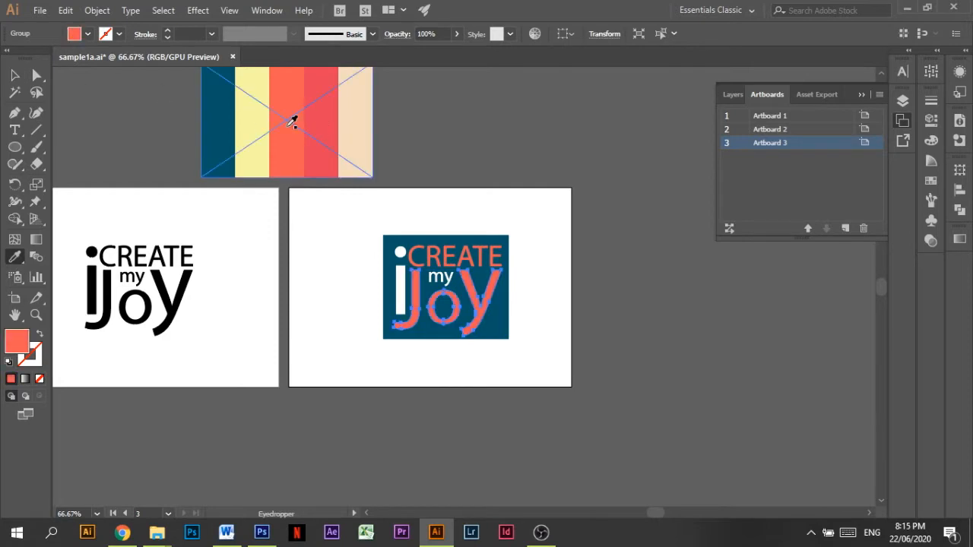
Colour the tall "I" and "my" with the palette's beige.
key(v)
click(399, 284)
shift+click(440, 278)
key(i)
click(358, 146)
Try the palette's red and pale yellow as the logo's background colour.
key(v)
click(370, 304)
click(389, 313)
key(i)
click(325, 148)
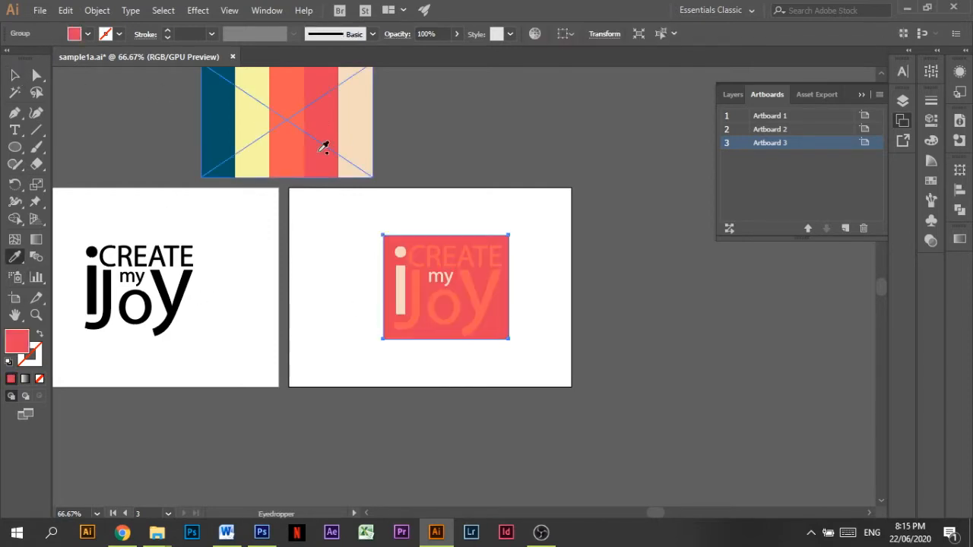
click(254, 100)
key(ctrl+z)
key(ctrl+z)
Try the palette's pale yellow on "CREATE" and "Joy".
key(v)
click(479, 258)
shift+click(474, 290)
key(i)
click(249, 99)
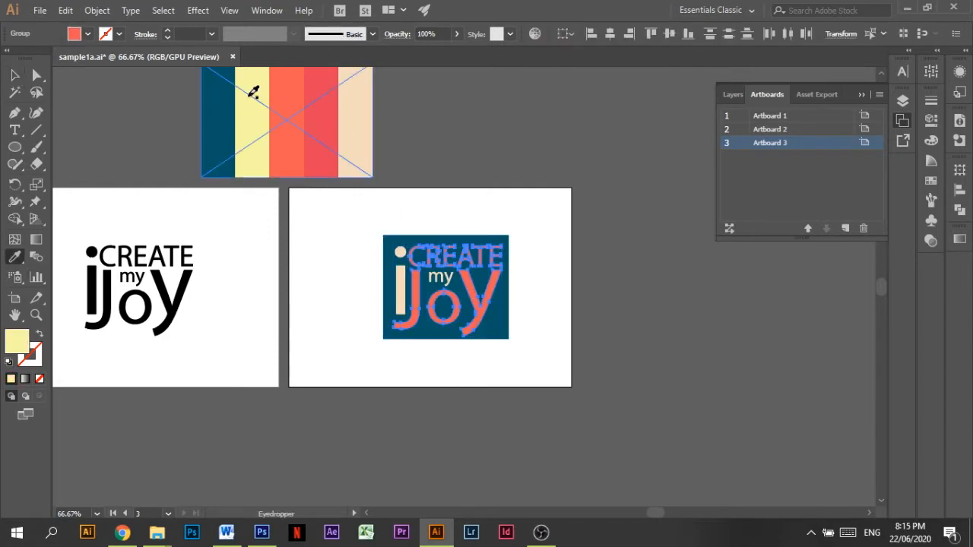
Try orange on the tall "I" and "my", and undo the last two recolourings.
key(v)
click(400, 288)
shift+click(444, 279)
key(i)
click(284, 121)
key(v)
click(496, 130)
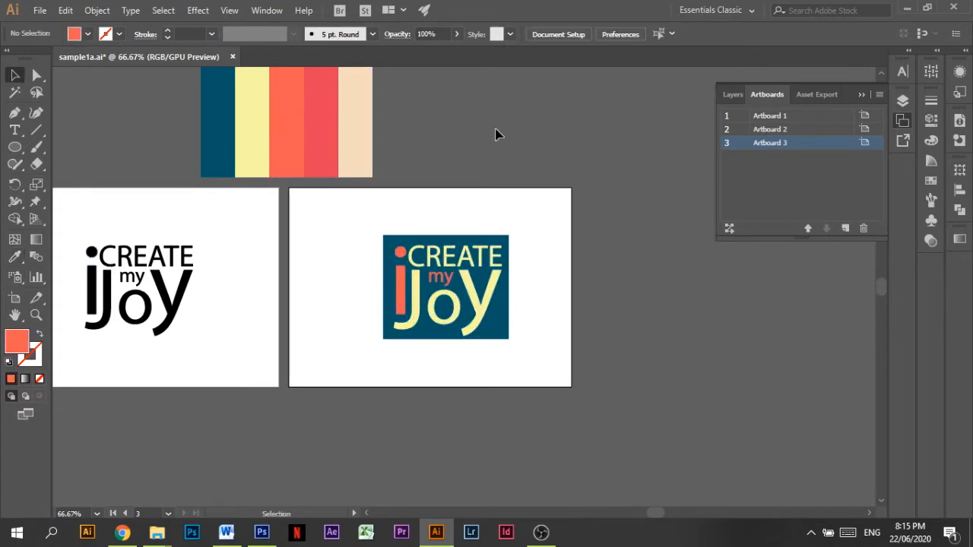
key(ctrl+z)
key(ctrl+z)
Recolour "CREATE" and "Joy" with the palette's red.
key(i)
click(322, 131)
key(v)
click(583, 181)
Fill the logo's background rectangle with the palette's beige.
click(507, 311)
click(15, 257)
click(289, 110)
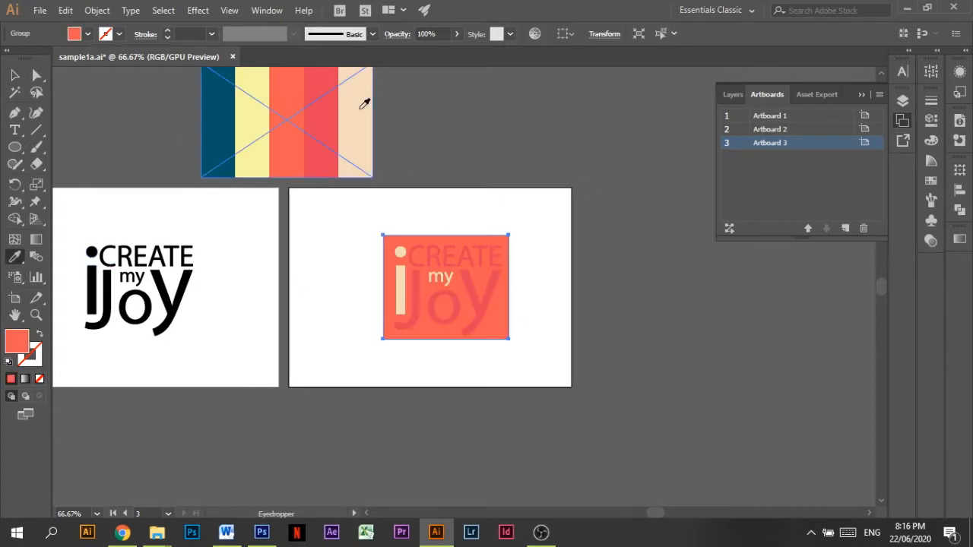
click(360, 108)
Recolour the tall "I" and the word "my" with the palette's dark teal.
click(14, 75)
click(436, 294)
click(401, 286)
click(14, 257)
click(219, 114)
click(15, 75)
click(443, 280)
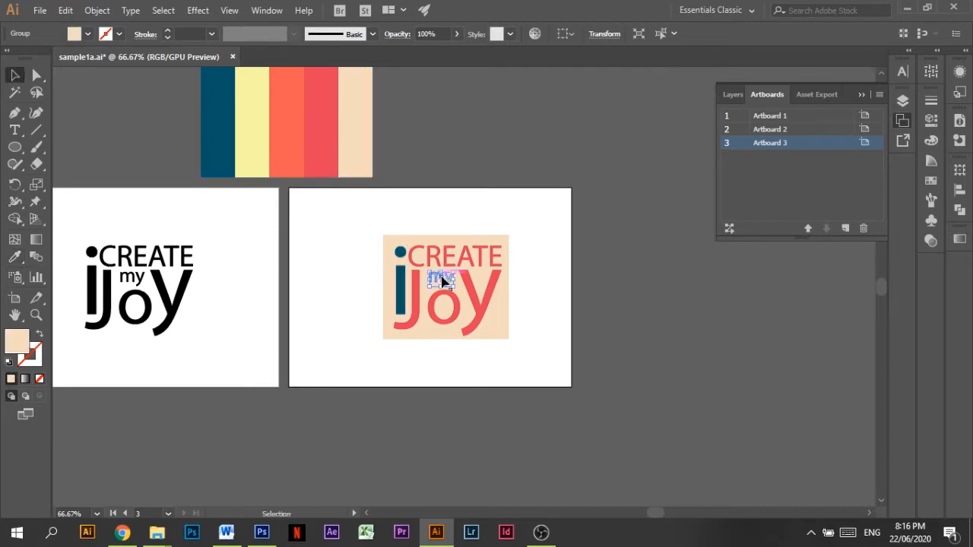
click(14, 257)
click(219, 114)
click(15, 75)
Copy the coloured logo from Artboard 3 onto a new Artboard 4.
click(313, 210)
drag(313, 209, 545, 400)
click(544, 406)
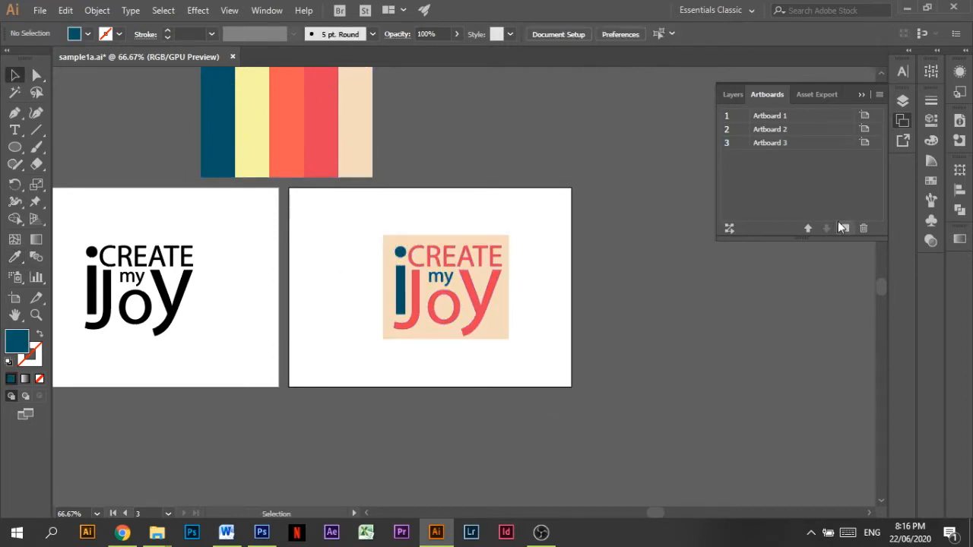
click(845, 228)
key(ctrl+v)
Turn the copied logo's beige background into an unfilled frame with a 10 pt beige stroke.
mouse_move(655, 513)
mouse_down()
mouse_move(671, 513)
mouse_move(658, 517)
mouse_up()
click(516, 317)
key(Delete)
key(ctrl+z)
key(shift+x)
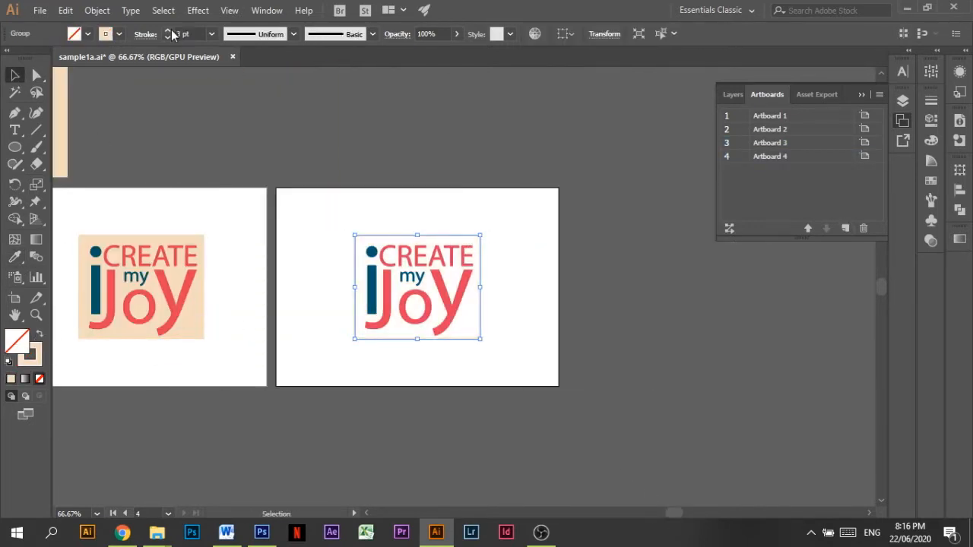
click(291, 197)
key(ctrl+minus)
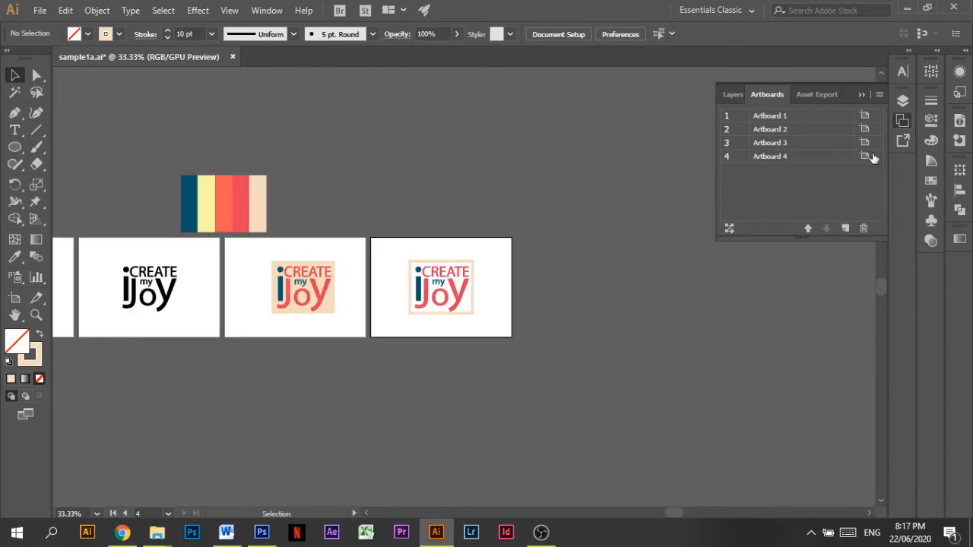
Add Artboard 5 with a copy of the coloured logo and delete the copy's beige background shape.
drag(832, 157, 845, 228)
click(488, 314)
key(shift+x)
mouse_move(673, 513)
mouse_down()
mouse_move(688, 514)
mouse_move(679, 516)
mouse_up()
key(Delete)
key(ctrl+plus)
key(ctrl+plus)
key(ctrl+plus)
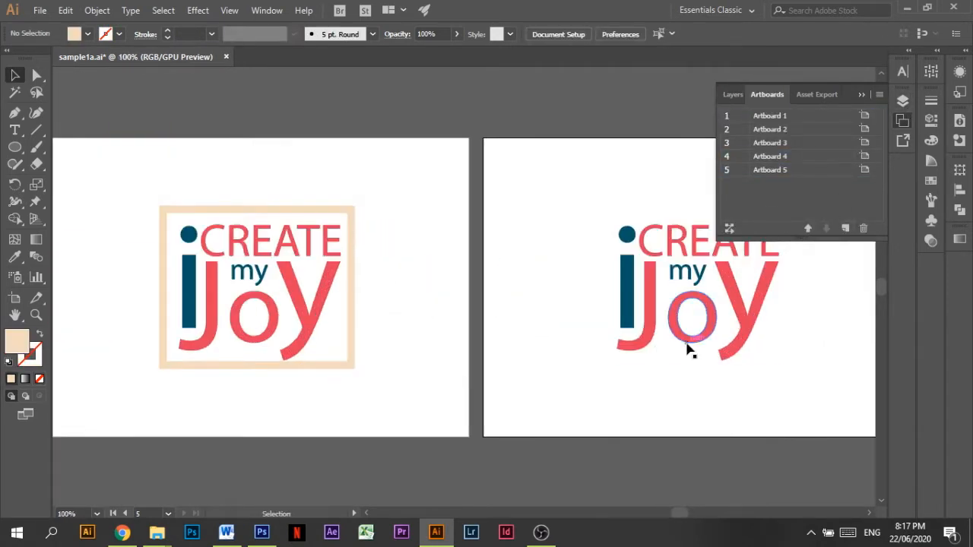
Isolate the "Joy" group on Artboard 5 and enlarge its "o".
click(686, 343)
right_click(687, 346)
click(97, 10)
click(647, 356)
double_click(675, 333)
click(675, 333)
mouse_move(668, 343)
mouse_down()
mouse_move(666, 352)
mouse_move(723, 354)
mouse_move(659, 358)
mouse_up()
click(861, 94)
click(711, 337)
Extend the "J" of "Joy" slightly lower and shift it about 2 mm left.
click(645, 339)
drag(651, 349, 649, 350)
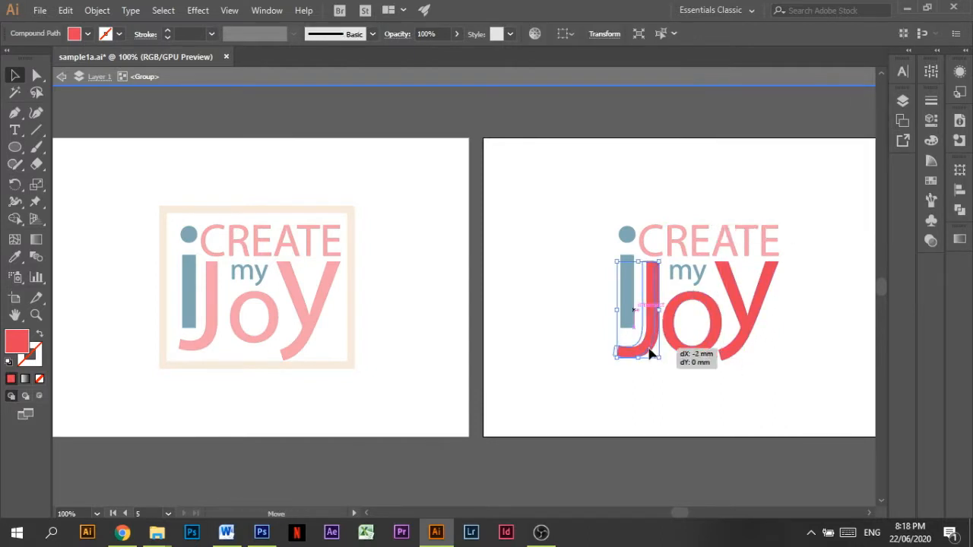
click(666, 413)
double_click(666, 418)
Move the word "my" out of the Artboard 5 logo to above the lettering.
click(694, 280)
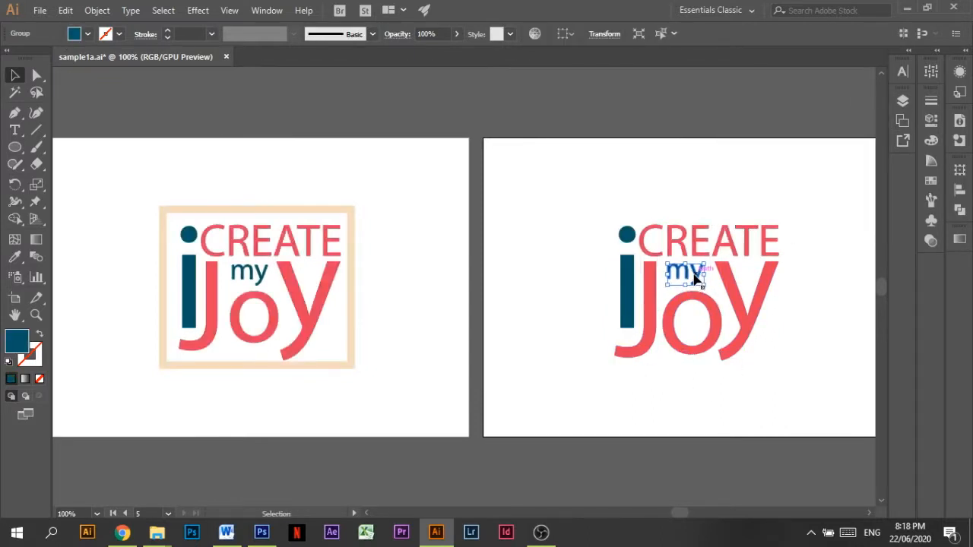
click(687, 283)
click(677, 272)
drag(690, 277, 714, 136)
Add a text box reading "my" at 48 pt above the logo and try alternative fonts such as Novah.
click(15, 130)
drag(668, 166, 771, 204)
click(682, 33)
click(690, 256)
text(my)
key(ctrl+a)
click(503, 36)
key(Down)
key(Down)
key(Down)
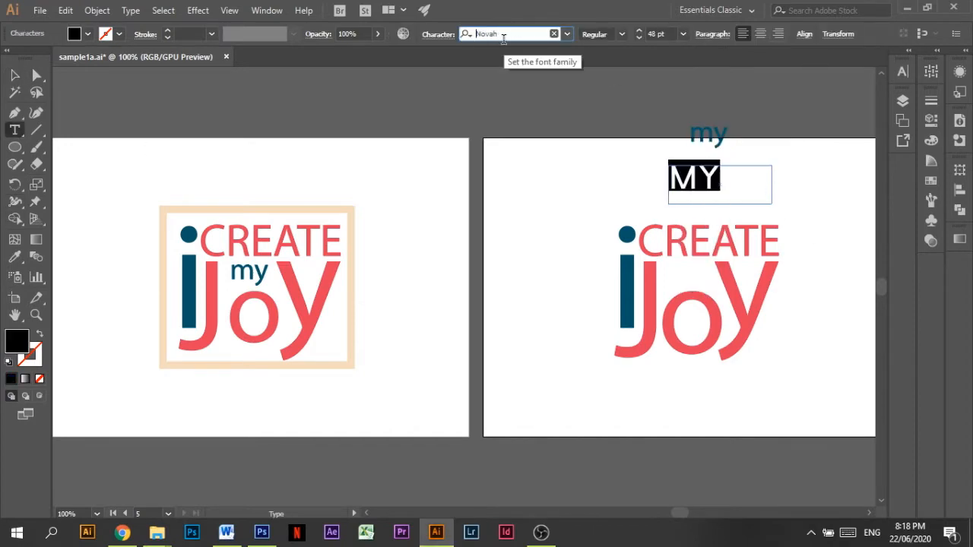
key(Down)
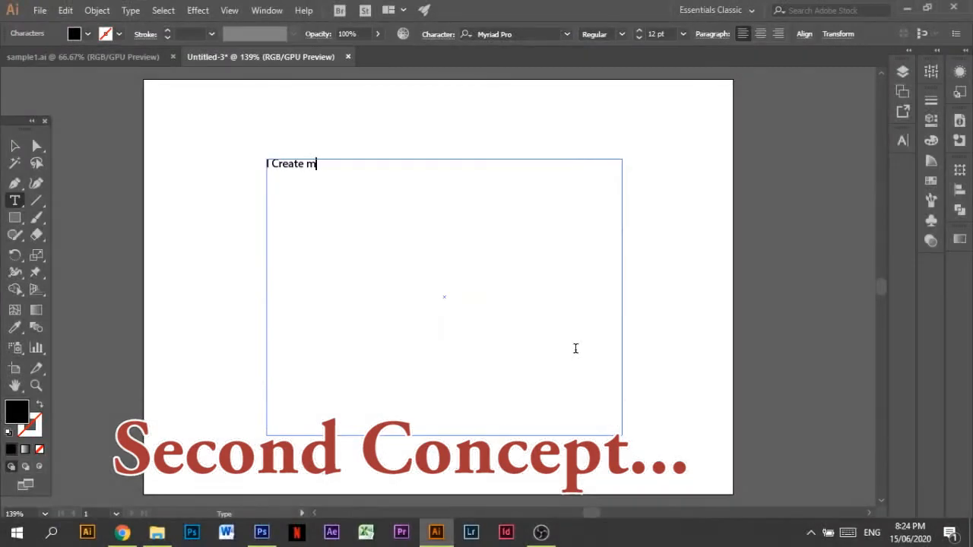
Enter "I Create my Joy" in the new document and set it at 82 pt in the Nature Beauty Personal script font.
key(ctrl+a)
click(639, 30)
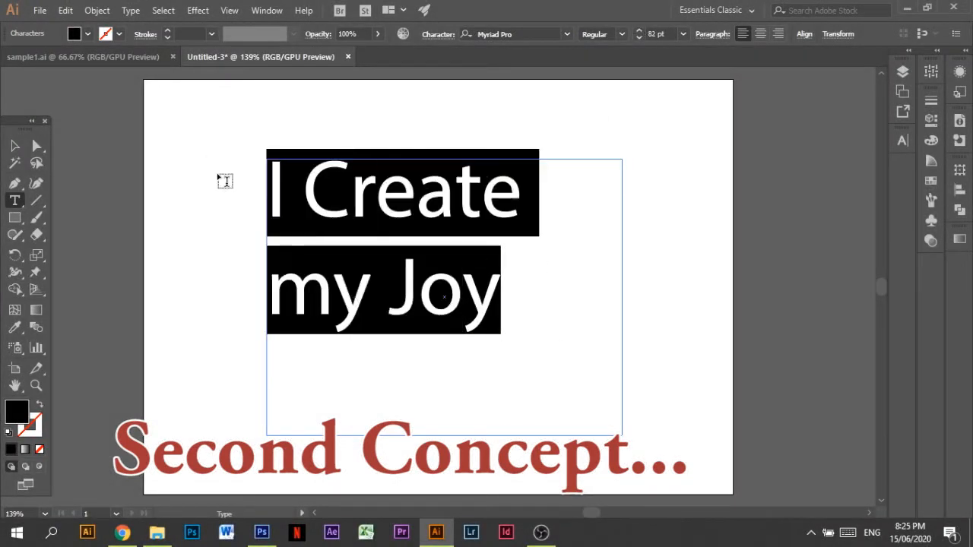
click(535, 34)
key(Down)
key(Down)
click(15, 146)
click(85, 169)
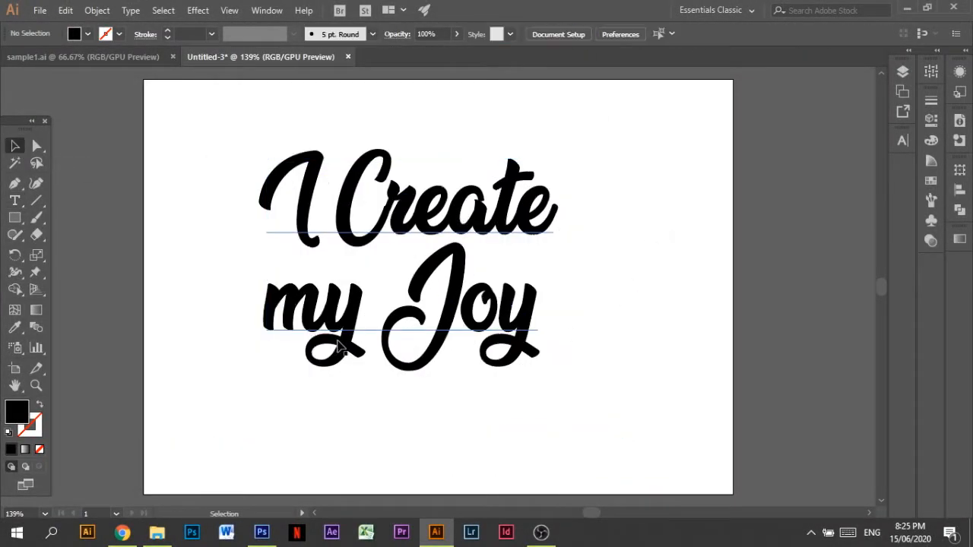
Try the Namilla font on the "I Create my Joy" text in Outline view.
right_click(433, 295)
click(642, 166)
right_click(436, 282)
click(491, 453)
double_click(330, 325)
key(ctrl+z)
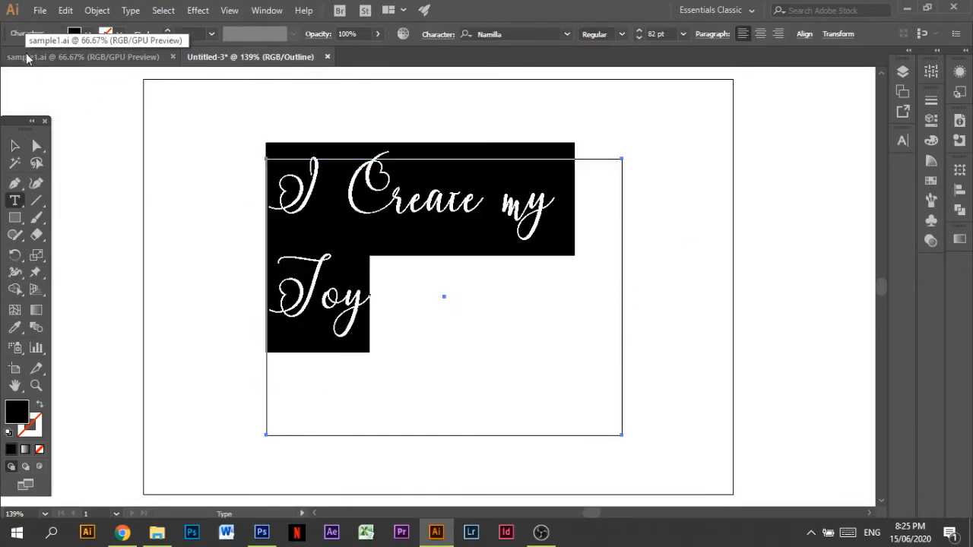
key(ctrl+shift+z)
click(15, 146)
click(267, 11)
click(393, 11)
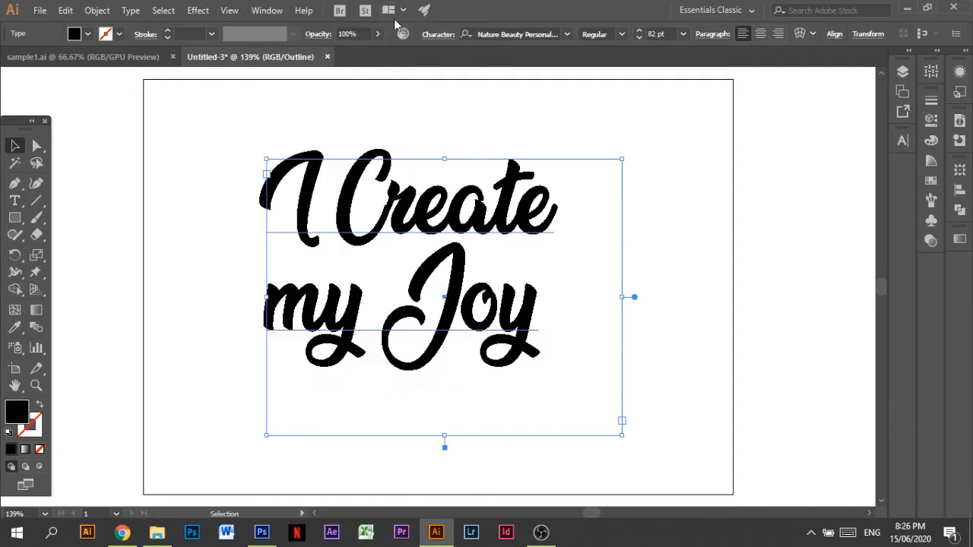
Switch the document view from Outline to Pixel Preview.
click(395, 11)
right_click(563, 141)
click(608, 242)
right_click(551, 199)
click(621, 210)
key(ctrl+minus)
click(649, 240)
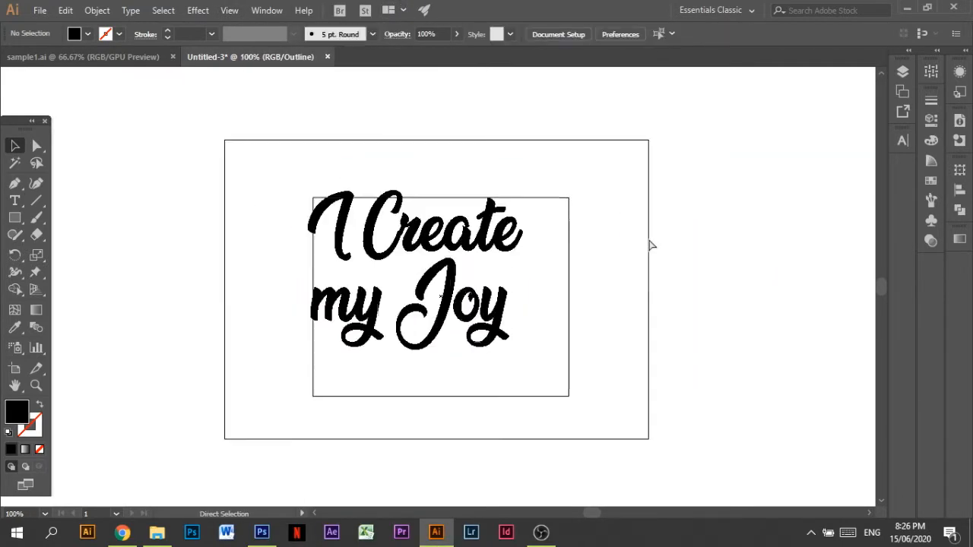
click(260, 13)
mouse_move(229, 12)
click(304, 59)
click(229, 11)
click(292, 74)
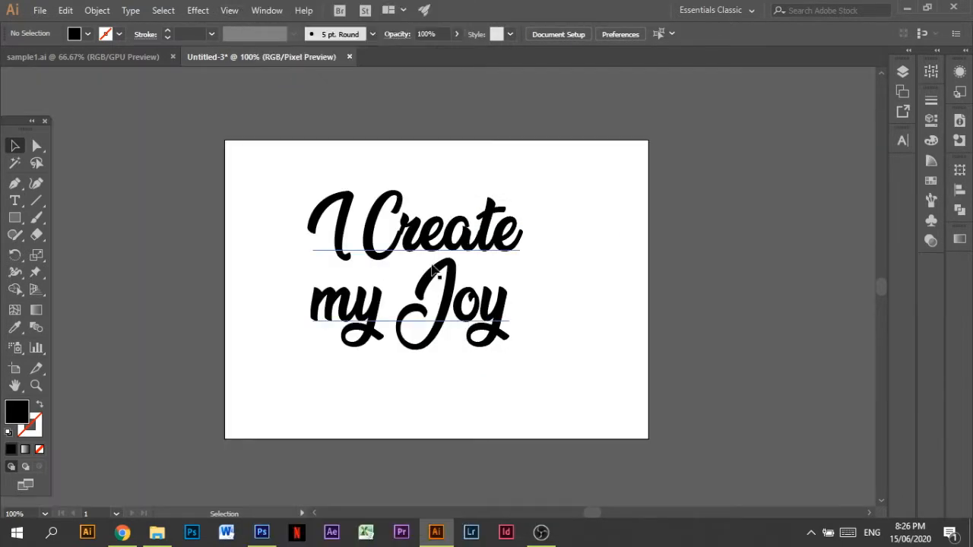
Convert the "I Create my Joy" text to outlines and ungroup it into separate letters.
right_click(531, 207)
click(559, 307)
click(558, 305)
click(342, 303)
right_click(369, 298)
click(411, 187)
click(367, 308)
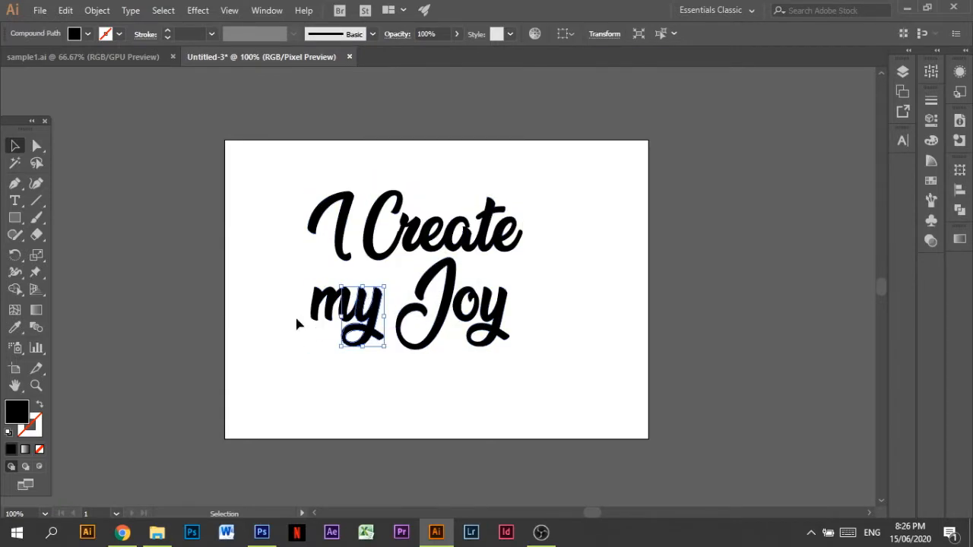
Shrink the word "my" and place it under "Create", with the letters of "Joy" enlarged and repositioned beneath it.
drag(296, 320, 358, 304)
drag(384, 347, 500, 275)
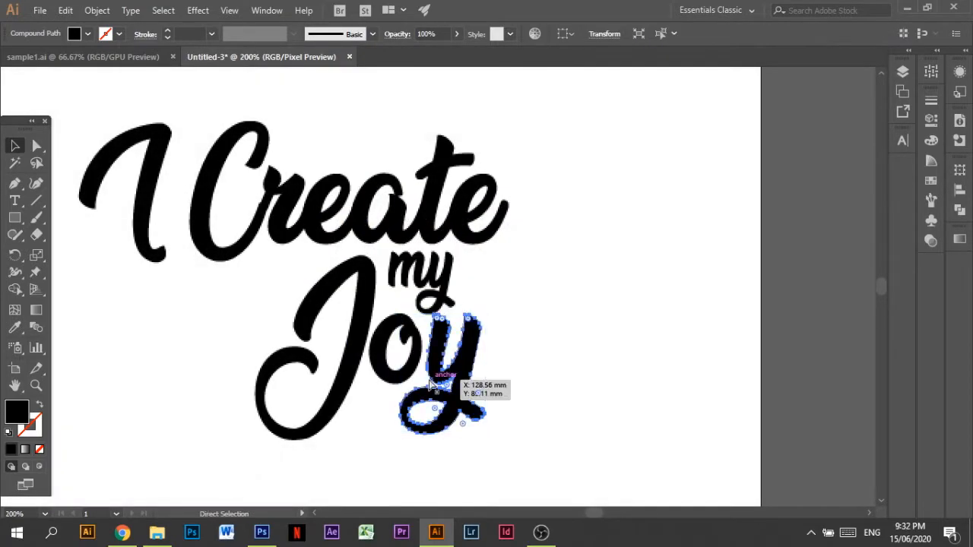
click(411, 374)
shift+click(362, 349)
shift+click(460, 380)
drag(485, 440, 505, 457)
drag(479, 421, 467, 415)
drag(492, 451, 516, 471)
drag(450, 373, 421, 372)
Enlarge the whole word "Joy" a little more and shift both it and "my" closer together below "Create".
key(ctrl+minus)
key(ctrl+minus)
drag(317, 292, 536, 343)
drag(505, 343, 524, 357)
drag(508, 332, 493, 332)
drag(490, 247, 452, 243)
click(503, 252)
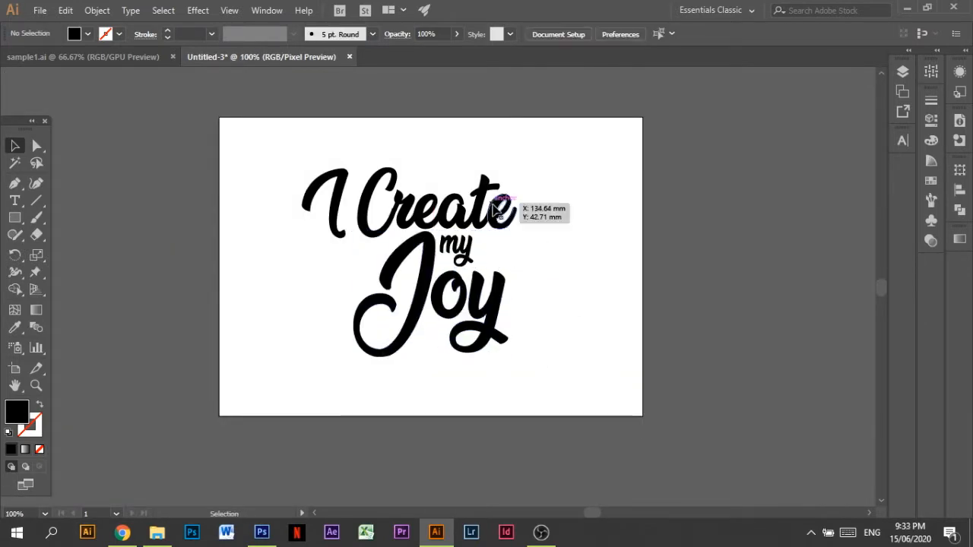
Stack the "I" above "Create" and reposition the lettering toward the middle of the artboard.
drag(447, 161, 447, 156)
drag(326, 148, 480, 283)
drag(477, 278, 491, 299)
click(569, 270)
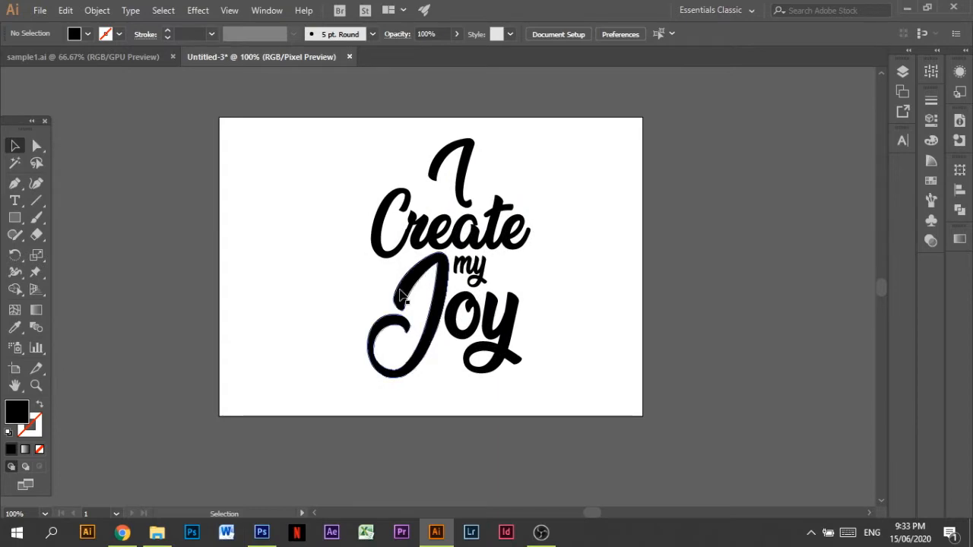
Save the document as sample2 in Illustrator CC format with the default options.
click(40, 10)
click(79, 143)
text(sample2)
click(811, 495)
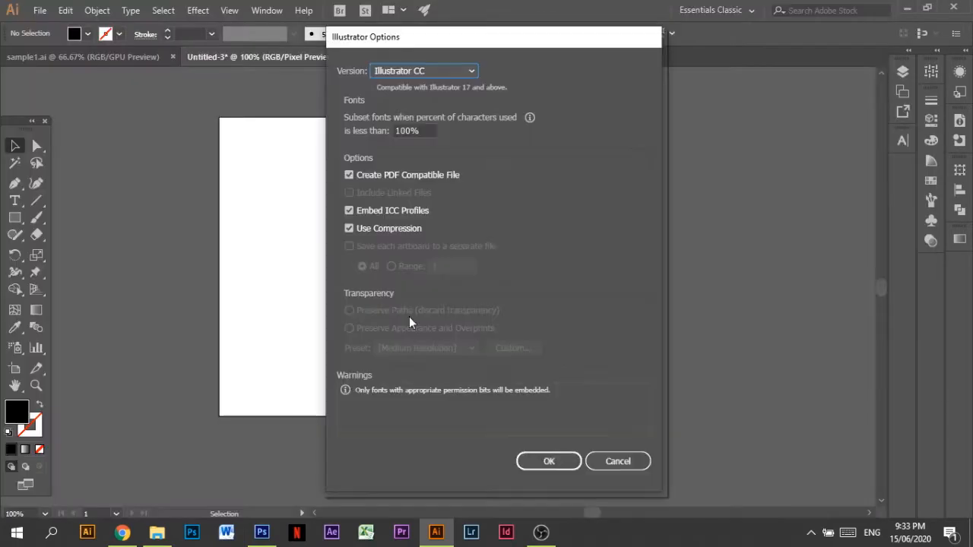
click(548, 460)
Paint swash strokes on the "I", "C" and "J" with the Paintbrush, using a black stroke and no fill.
key(ctrl+minus)
key(ctrl+minus)
key(ctrl+plus)
key(ctrl+plus)
key(minus)
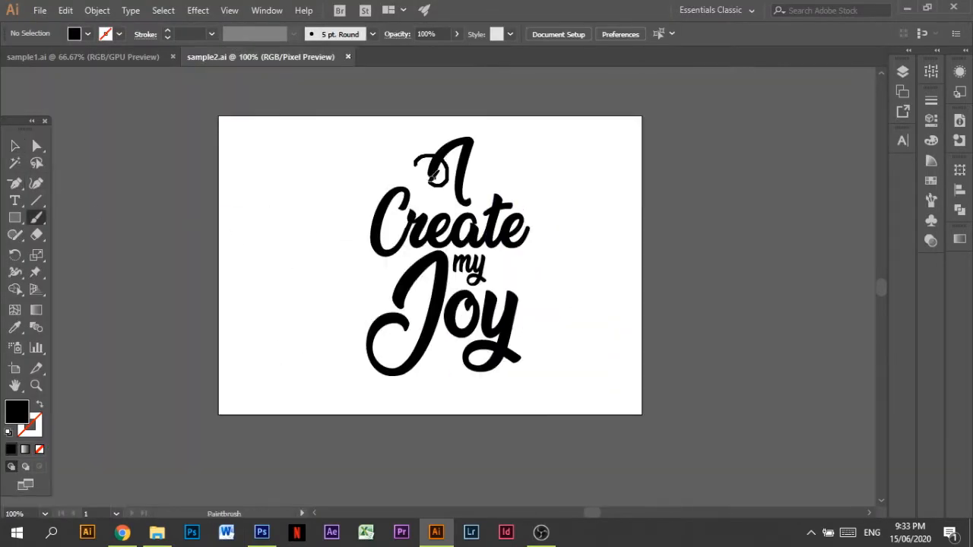
key(shift+x)
key(shift+x)
key(shift+x)
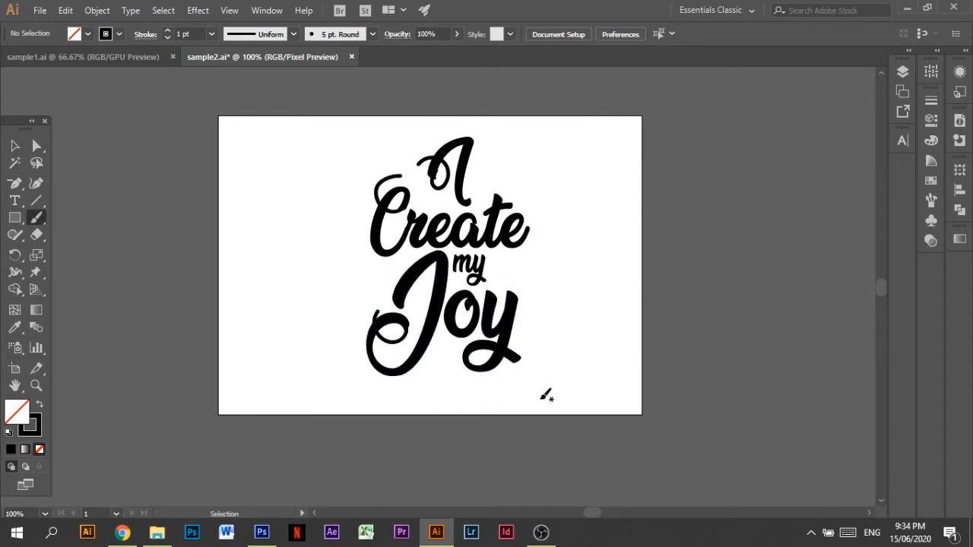
Shift and rotate the swash on the "I" to fit the start of the letter.
click(536, 176)
key(ctrl+equal)
key(ctrl+equal)
key(ctrl+equal)
drag(881, 288, 881, 283)
mouse_move(470, 347)
mouse_down()
mouse_move(457, 347)
mouse_move(465, 347)
mouse_up()
mouse_move(470, 371)
mouse_down()
mouse_move(480, 354)
mouse_move(439, 368)
mouse_up()
click(581, 304)
Apply the Basic brush and a tapered width profile to the swash on the "I".
click(167, 30)
click(339, 222)
click(386, 288)
click(293, 34)
click(268, 66)
click(372, 34)
click(300, 112)
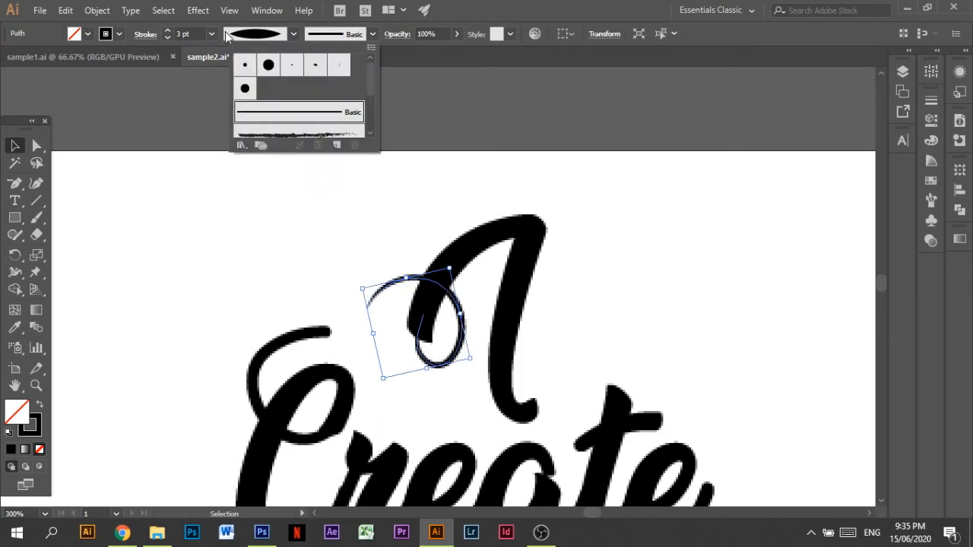
Set the stroke of the swash on the "I" to 10 pt and rotate it to blend into the letter.
click(168, 31)
click(167, 30)
click(167, 30)
click(167, 31)
click(167, 31)
click(293, 34)
click(266, 87)
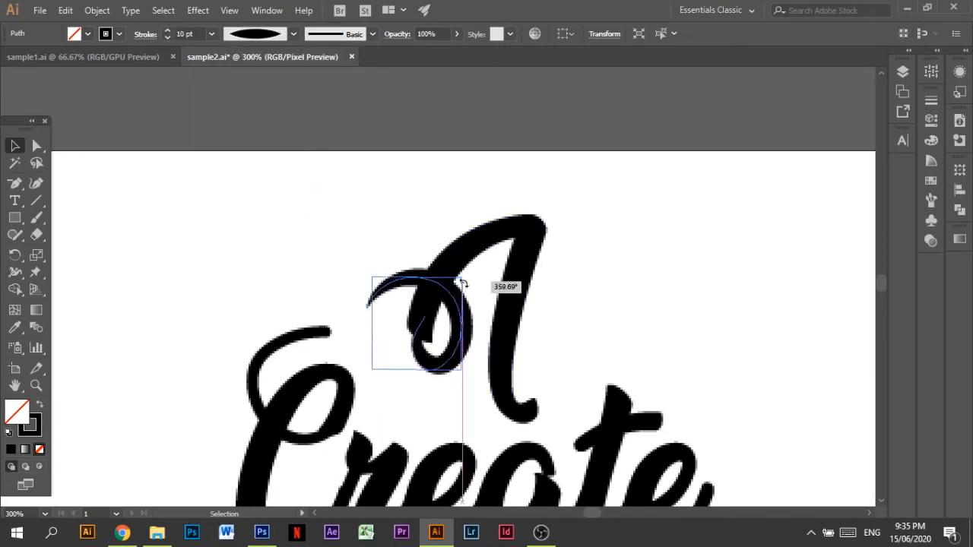
drag(464, 284, 469, 290)
click(443, 226)
Give the swash on the "C" the Basic brush, a tapered width profile and a 12 pt stroke.
scroll(443, 226, down, 3)
click(316, 207)
click(327, 34)
click(312, 112)
click(293, 34)
click(261, 81)
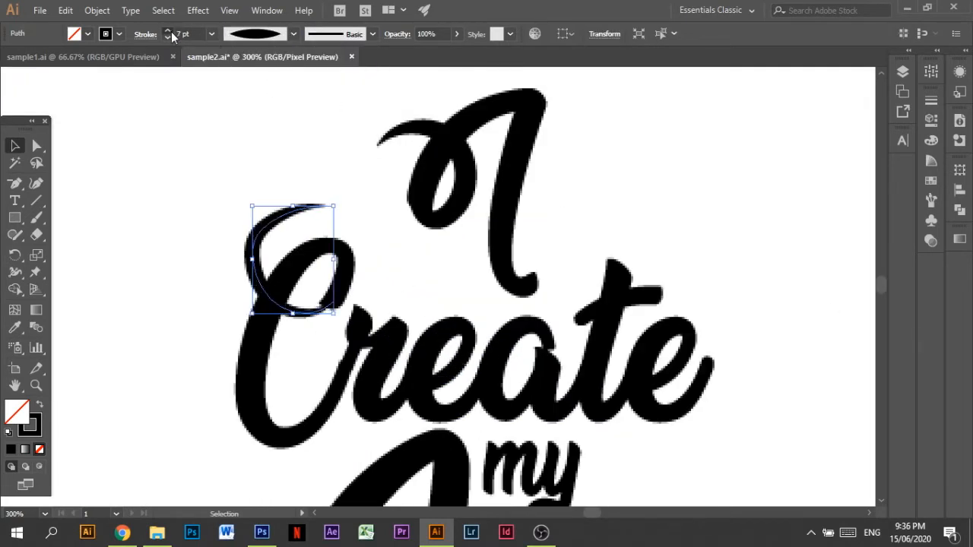
click(167, 31)
click(167, 30)
Rotate and move the swash on the "C" so it meets the letter's upper end.
drag(336, 317, 358, 287)
drag(319, 307, 314, 317)
click(335, 216)
click(291, 307)
Reshape the "C" swash by editing its anchor points and rotate it so it flows out of the letter.
click(37, 145)
click(250, 266)
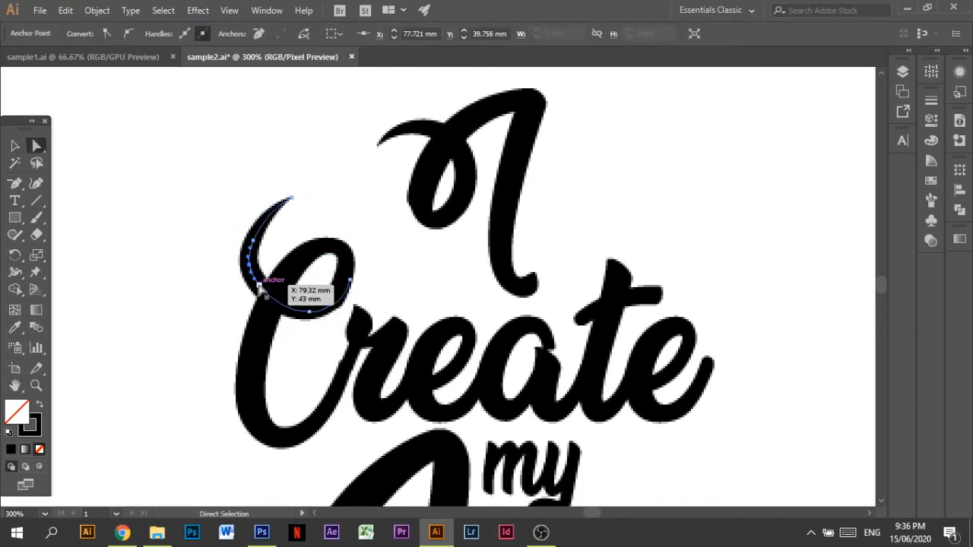
key(a)
click(332, 323)
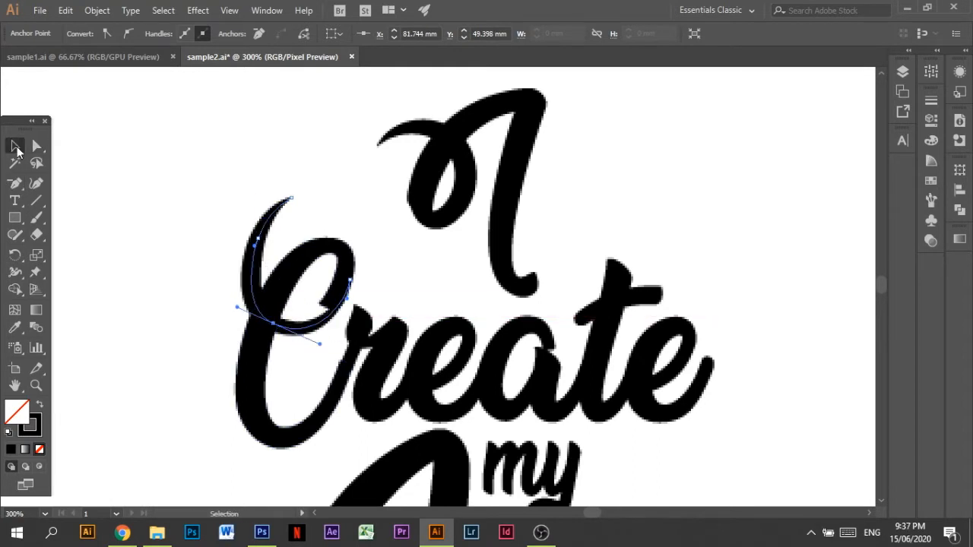
drag(370, 306, 377, 263)
drag(306, 325, 324, 328)
click(535, 426)
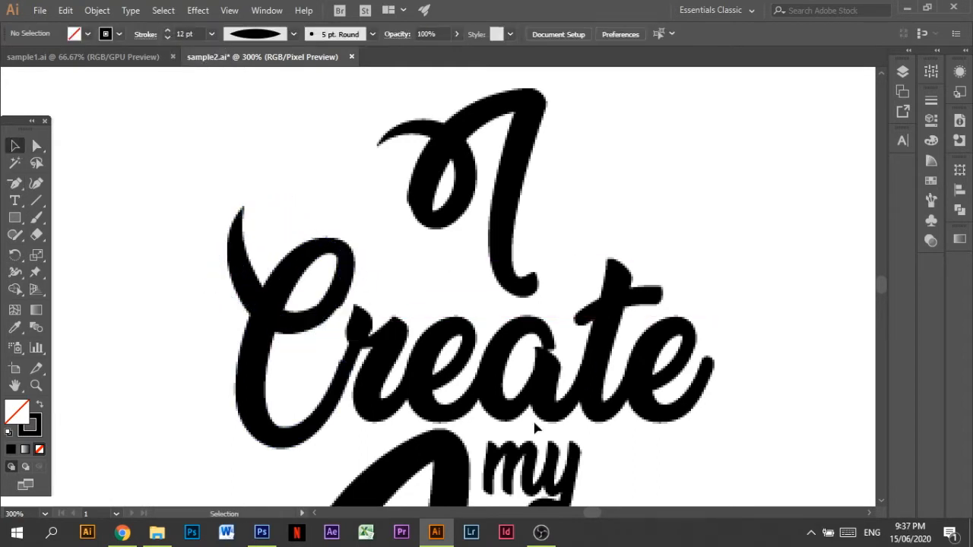
Apply a tapered width profile to the swash on the "J" and rotate it to fit the letter's curl.
scroll(534, 426, down, 10)
click(326, 263)
click(255, 33)
click(217, 96)
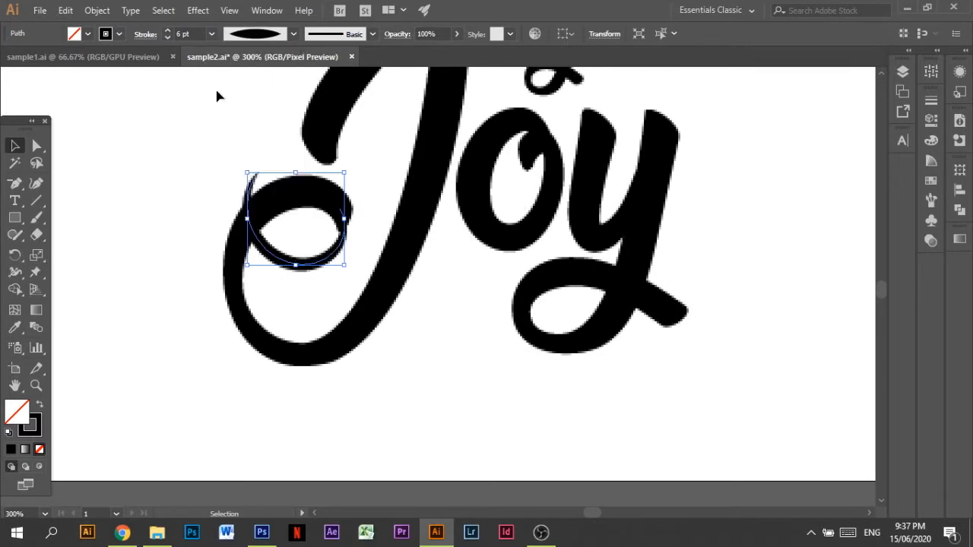
drag(351, 270, 357, 245)
click(231, 129)
key(ctrl+minus)
key(ctrl+minus)
key(ctrl+minus)
key(ctrl+minus)
key(ctrl+minus)
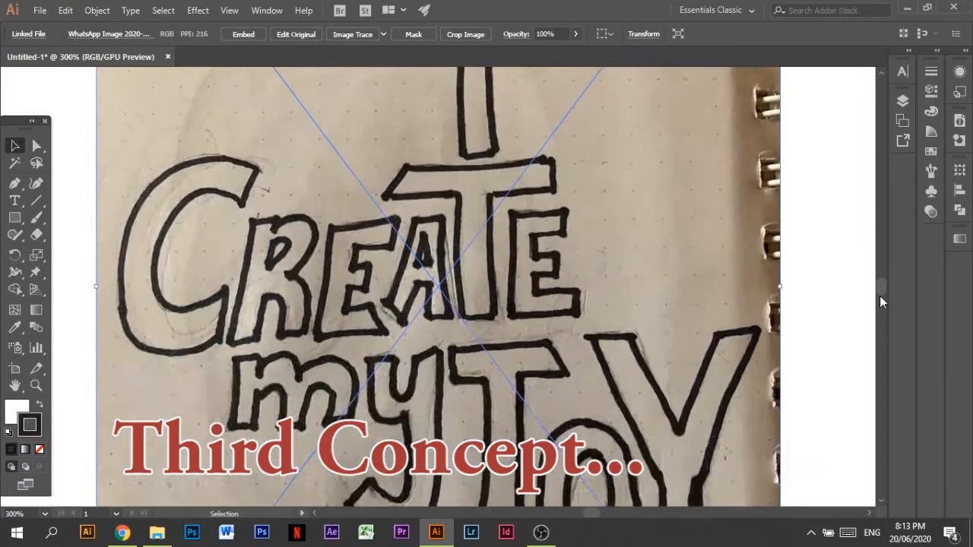
Lower the placed sketch's opacity to 44% and show the document grid.
drag(879, 295, 879, 293)
click(575, 34)
drag(577, 54, 540, 53)
click(229, 10)
click(346, 505)
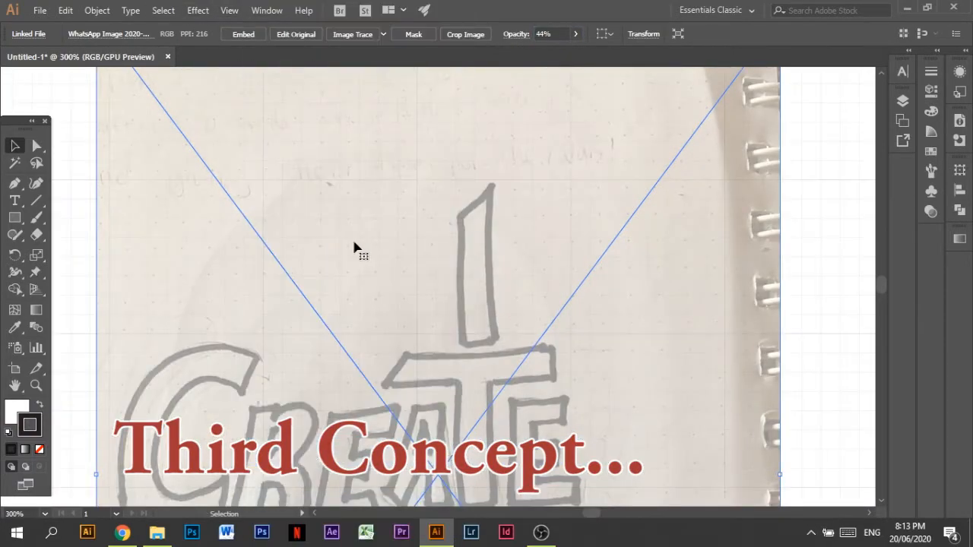
Examine the faded lettering sketch against the grid, both as a whole and close up.
key(ctrl+plus)
key(ctrl+plus)
drag(555, 379, 528, 377)
key(ctrl+minus)
key(ctrl+minus)
key(ctrl+minus)
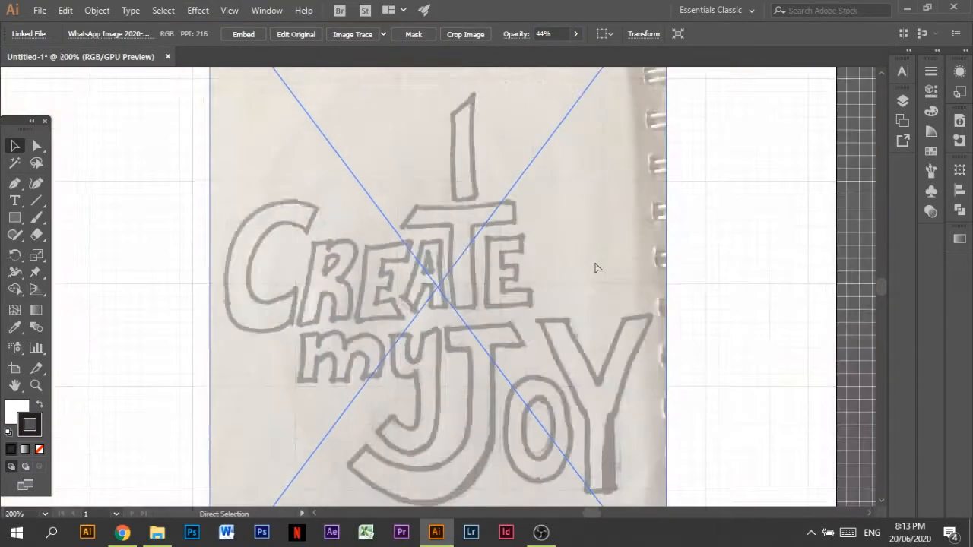
key(ctrl+plus)
key(ctrl+plus)
key(ctrl+plus)
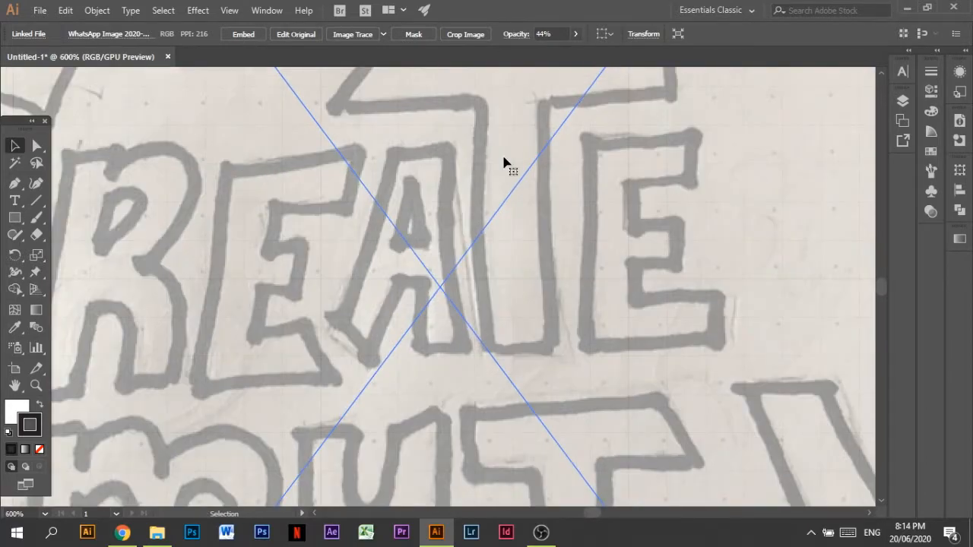
Lock the sketch's layer and add two new layers above it.
click(902, 101)
click(742, 117)
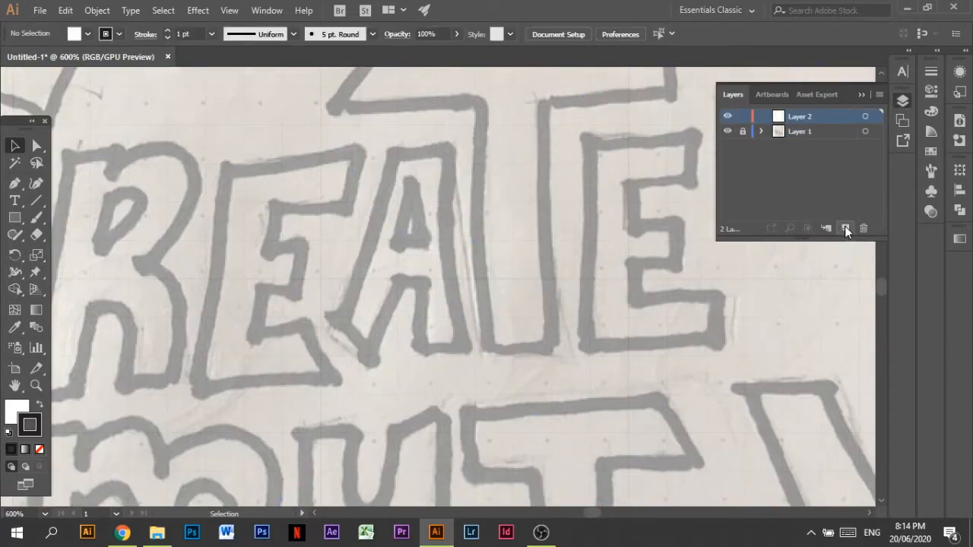
click(845, 228)
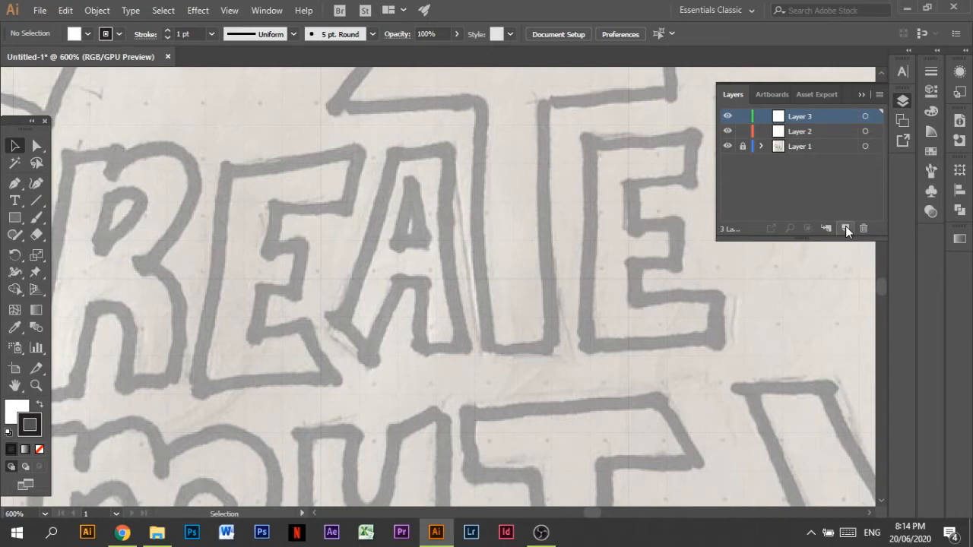
click(861, 95)
Trace the sketched "I" with the Pen tool as a closed straight-edged shape with a black outline and no fill.
drag(881, 285, 882, 282)
click(15, 183)
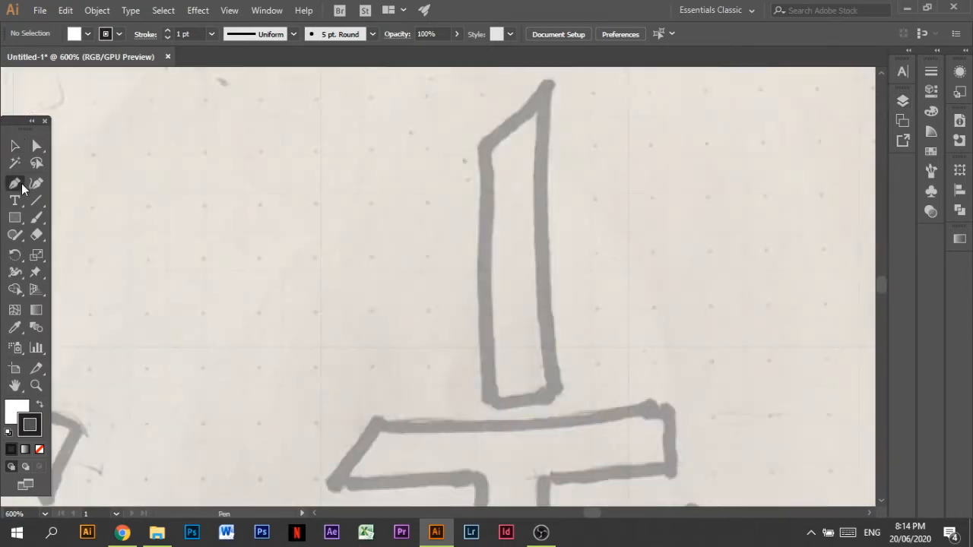
click(478, 153)
click(552, 79)
click(553, 395)
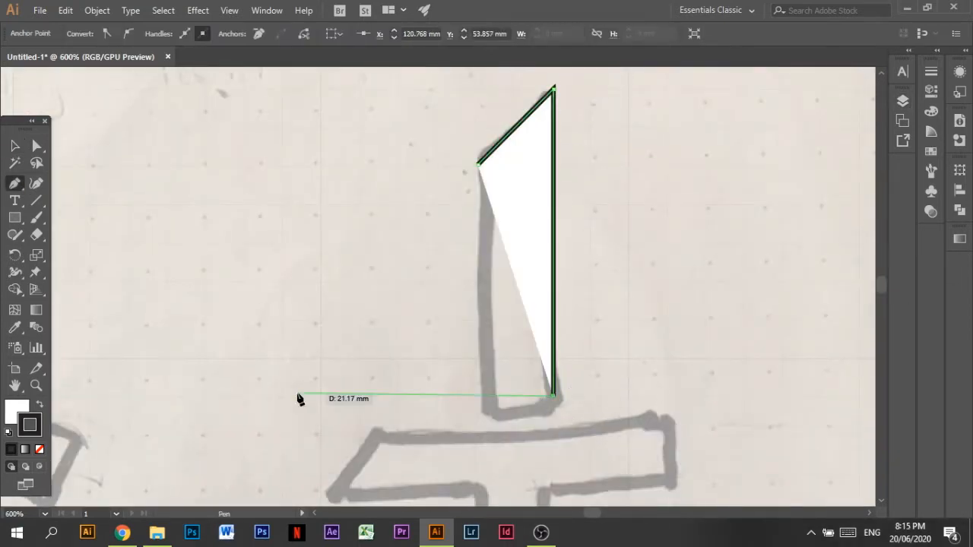
click(39, 449)
click(476, 165)
key(a)
click(575, 293)
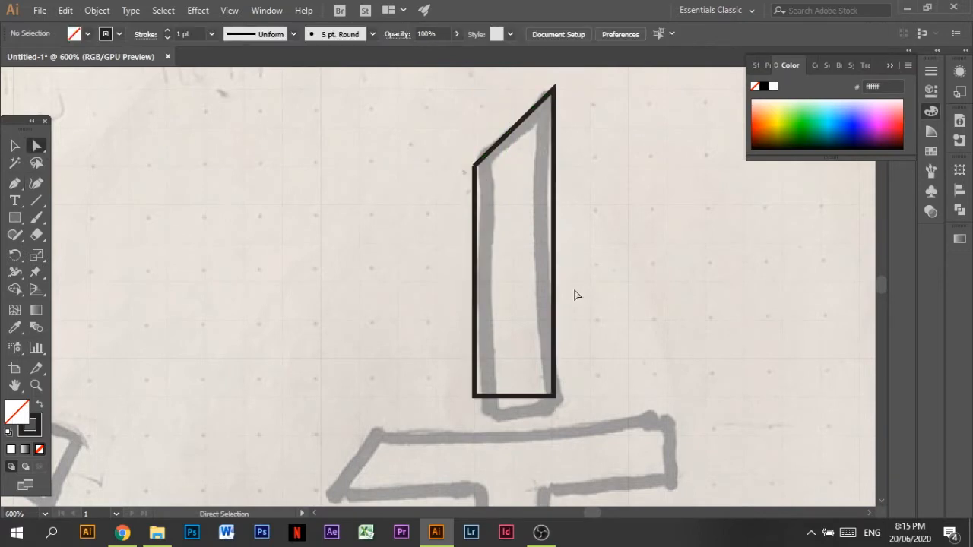
Start tracing the outer curve of the sketched "C" with the Pen tool, from its upper tip down to the base.
scroll(575, 293, up, 10)
scroll(861, 292, up, 4)
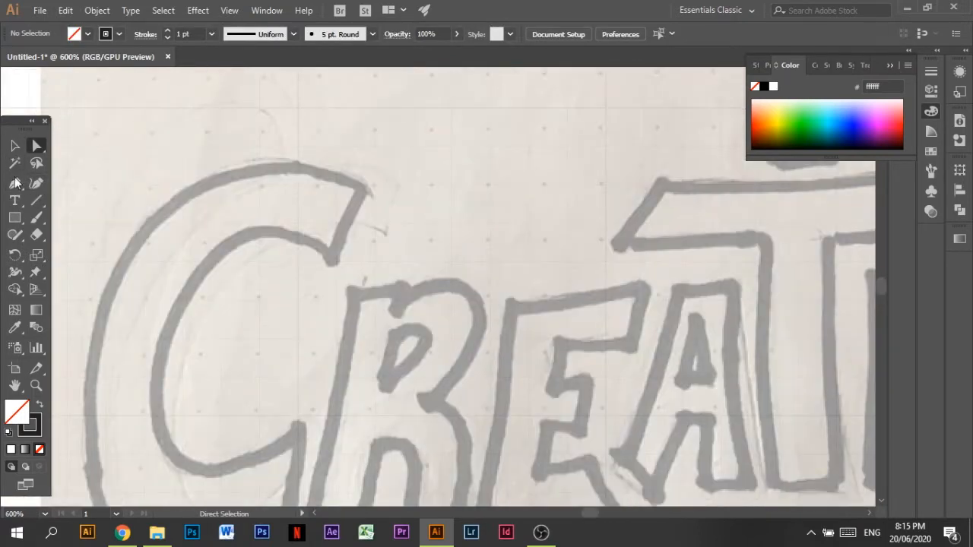
click(363, 189)
drag(182, 189, 72, 276)
key(ctrl+minus)
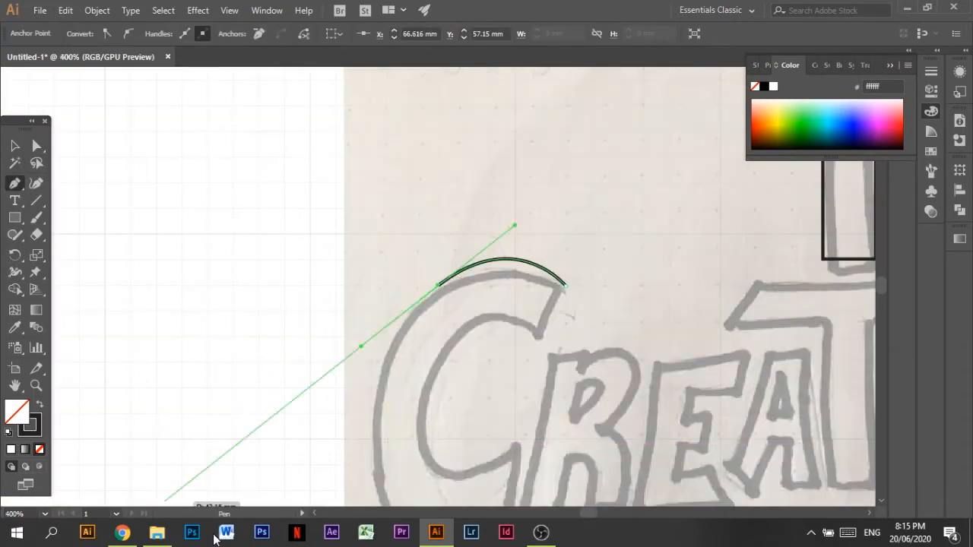
key(ctrl+plus)
scroll(323, 279, down, 10)
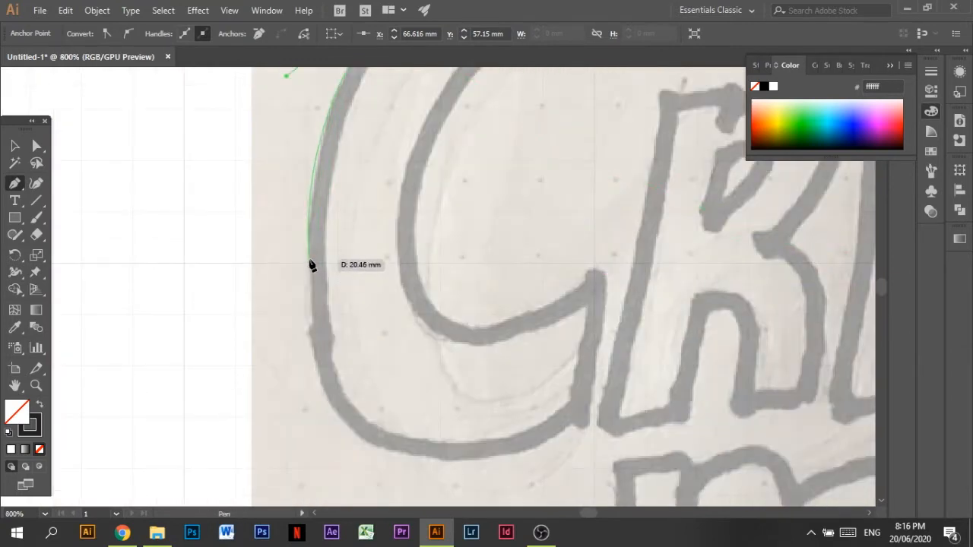
key(ctrl+minus)
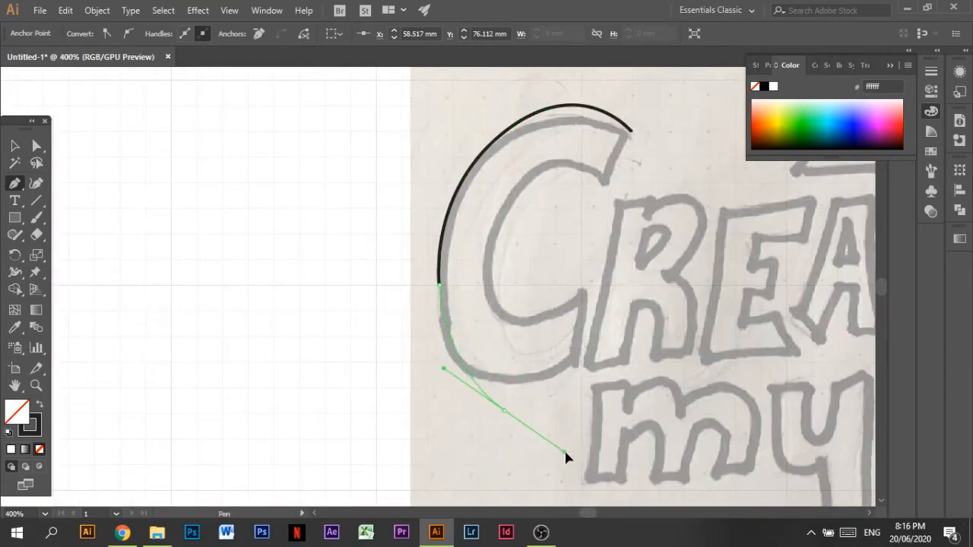
drag(564, 454, 566, 451)
Adjust the anchor points and handles of the "C" outer curve to follow the sketch more smoothly.
key(a)
drag(504, 410, 509, 387)
click(441, 286)
drag(427, 194, 436, 191)
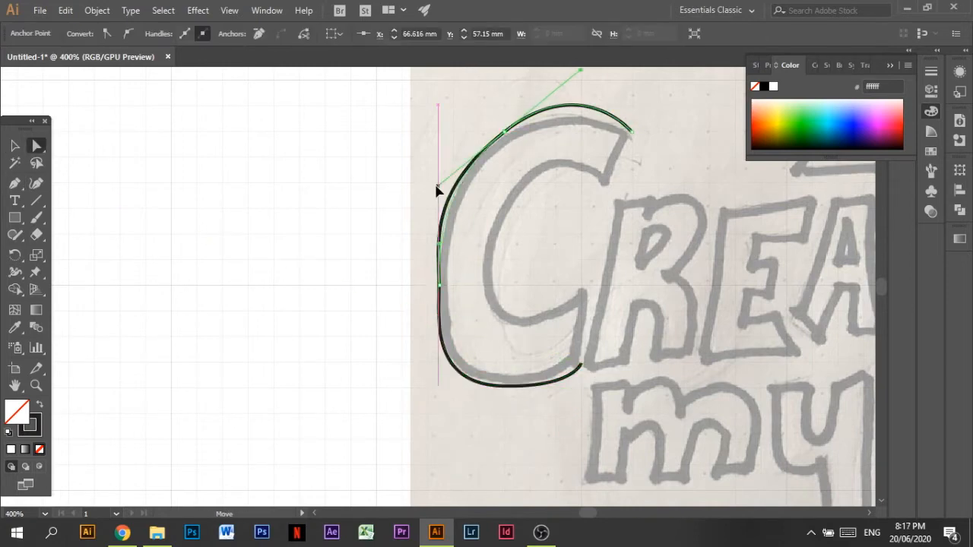
click(481, 226)
drag(535, 386, 562, 395)
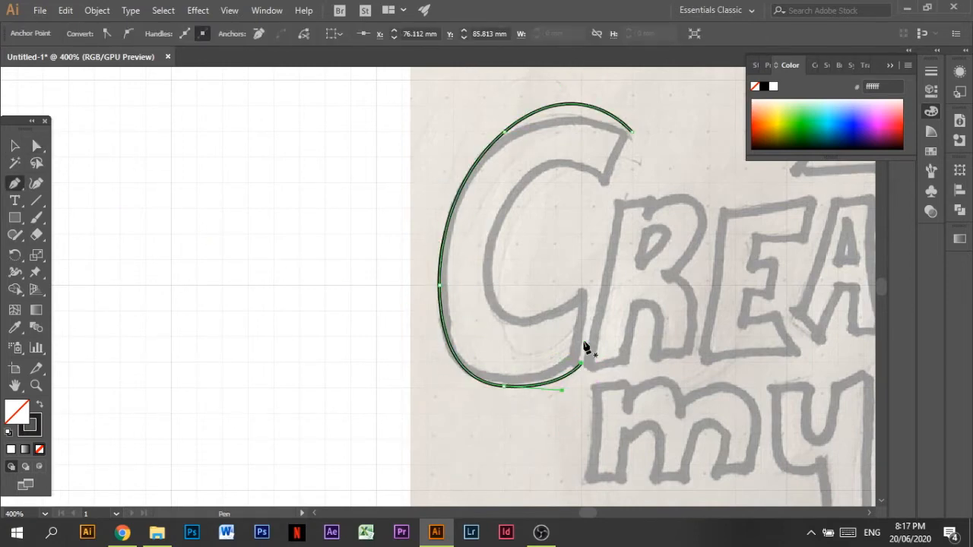
Trace the lower end and inner curve of the "C" with the Pen tool and close the outline at its upper tip.
key(ctrl+equal)
click(439, 129)
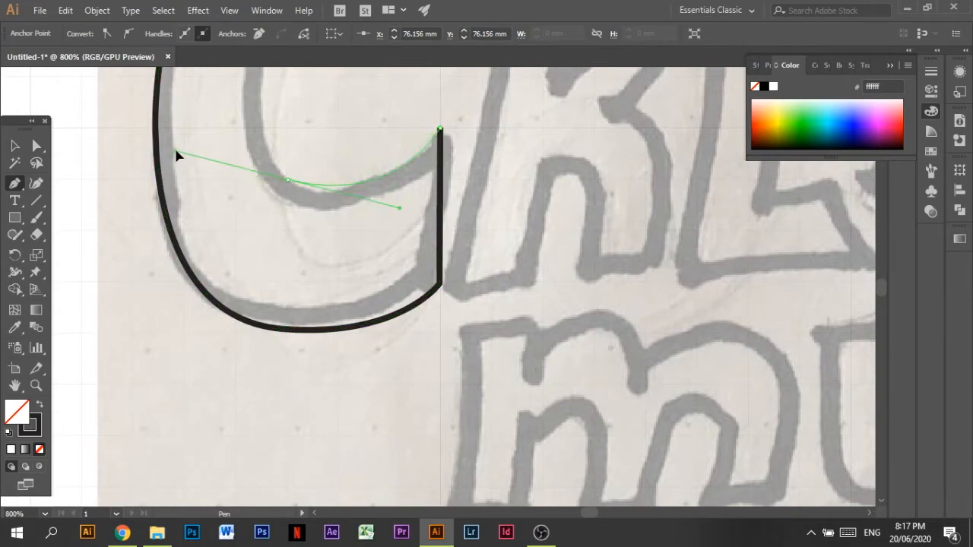
drag(177, 156, 176, 155)
scroll(323, 116, up, 5)
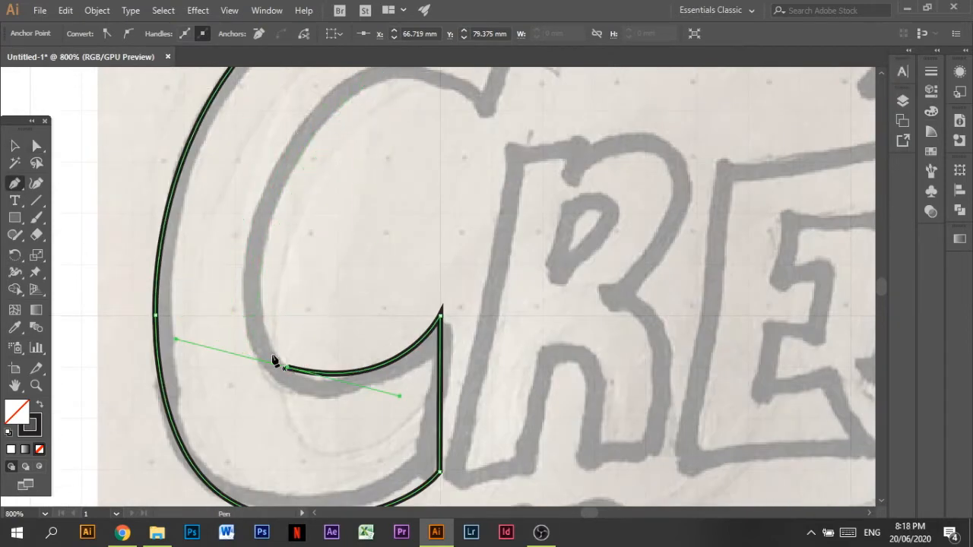
drag(275, 361, 289, 163)
key(ctrl+minus)
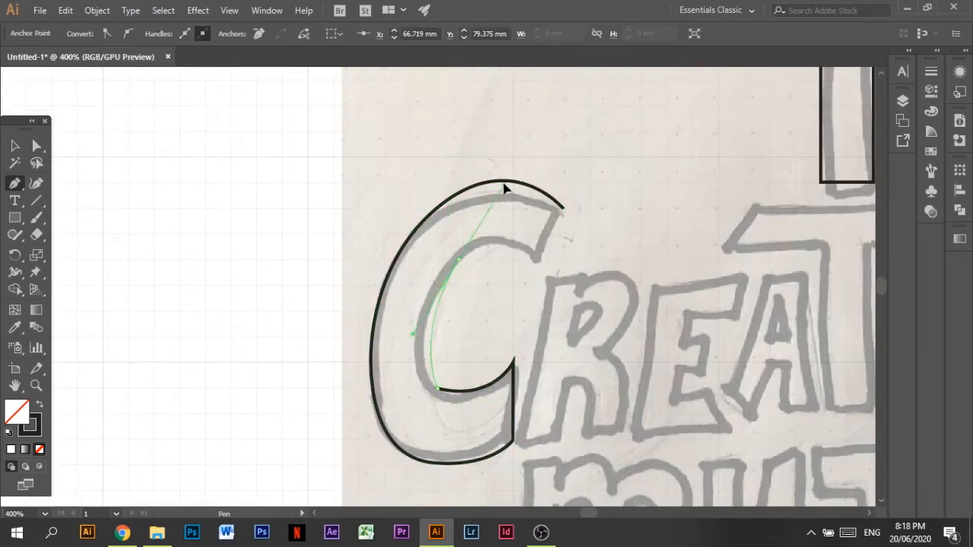
drag(503, 188, 536, 172)
drag(458, 260, 468, 247)
drag(537, 262, 564, 302)
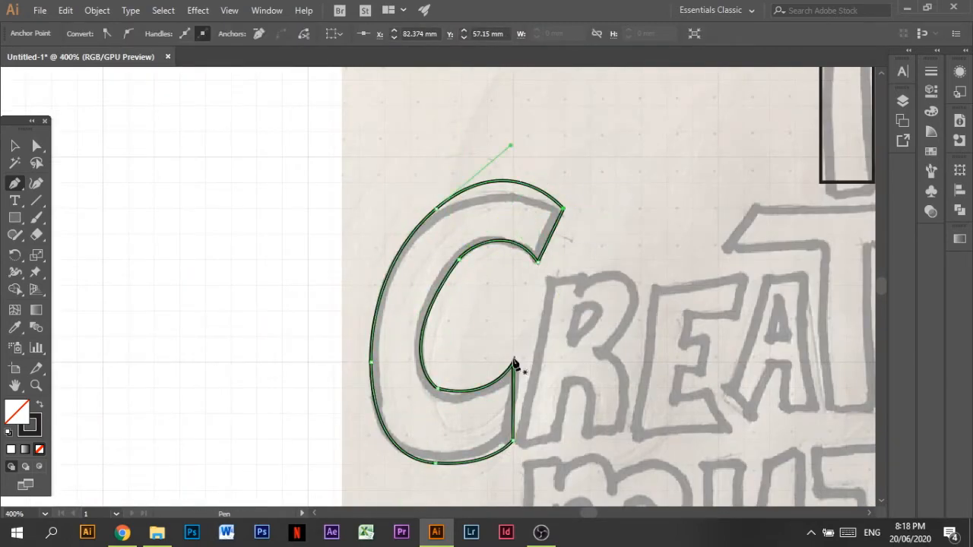
Move the anchor points on the upper and lower bends of the "C" inner curve to follow the sketch.
key(a)
key(ctrl+plus)
key(ctrl+plus)
scroll(508, 211, down, 3)
drag(228, 231, 237, 225)
click(187, 484)
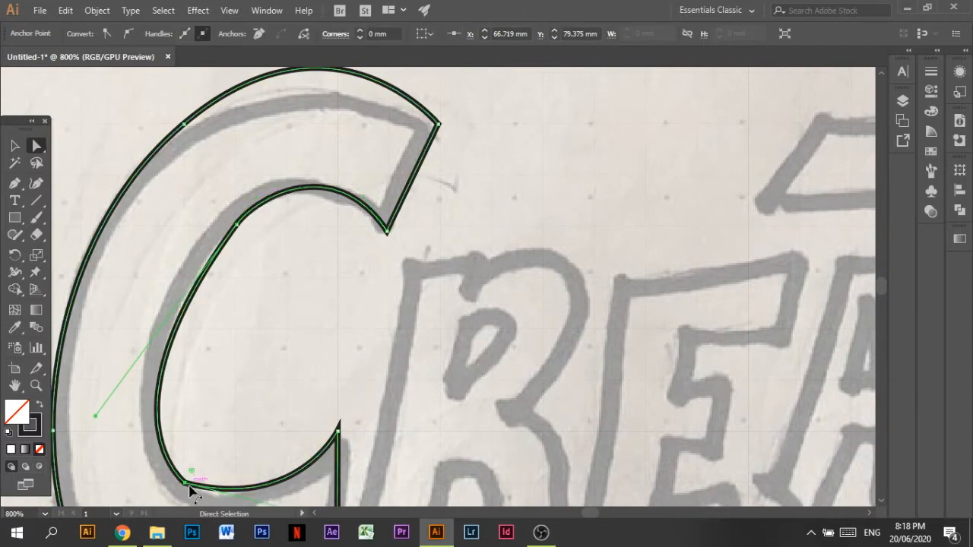
mouse_move(190, 492)
mouse_down()
mouse_move(124, 464)
mouse_move(203, 503)
mouse_up()
key(ctrl+minus)
drag(447, 286, 449, 289)
scroll(480, 199, up, 3)
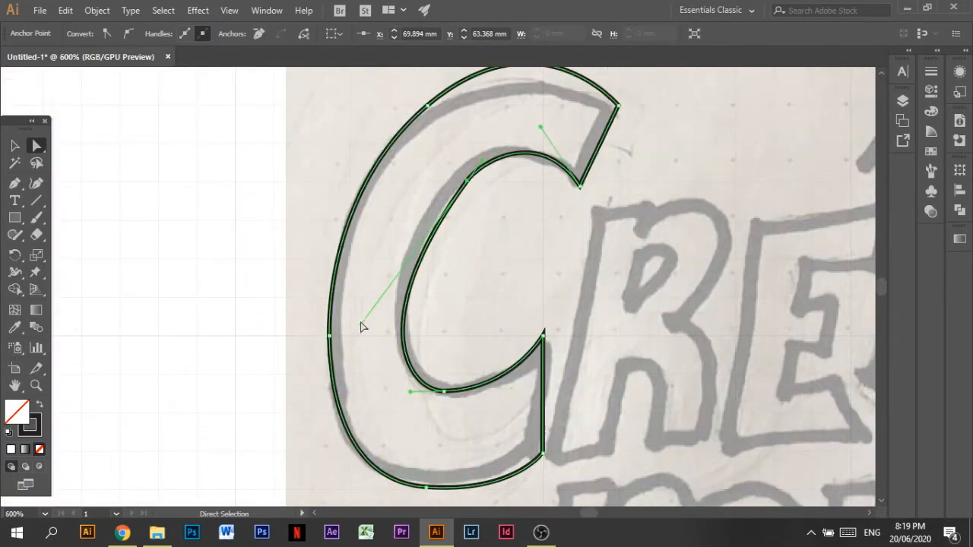
Adjust the direction handles of the "C" inner curve to smooth its left side and lower bend.
drag(361, 323, 385, 265)
click(425, 399)
click(444, 391)
drag(411, 391, 403, 390)
click(414, 418)
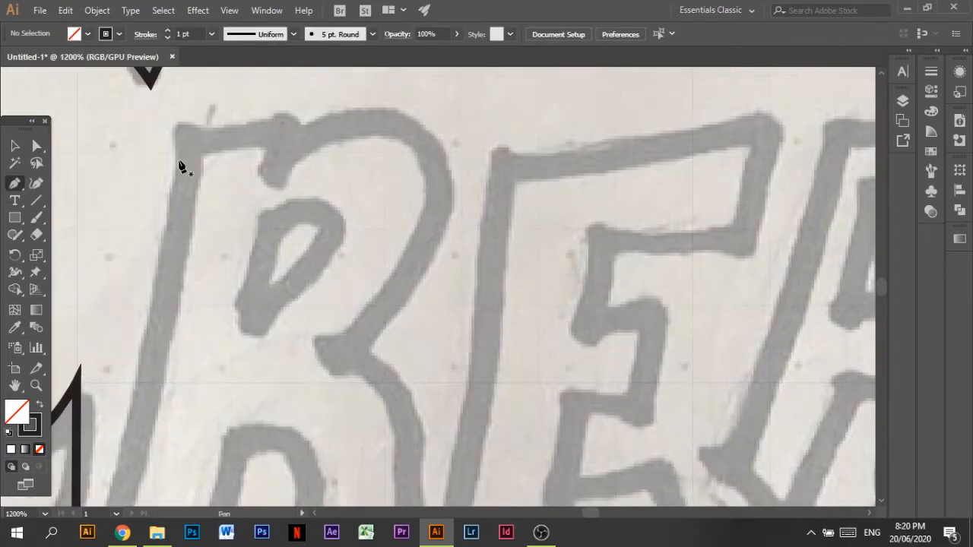
Start tracing the sketched "R" with the Pen tool, covering the left stem, arched leg opening and both feet.
click(176, 134)
key(ctrl+z)
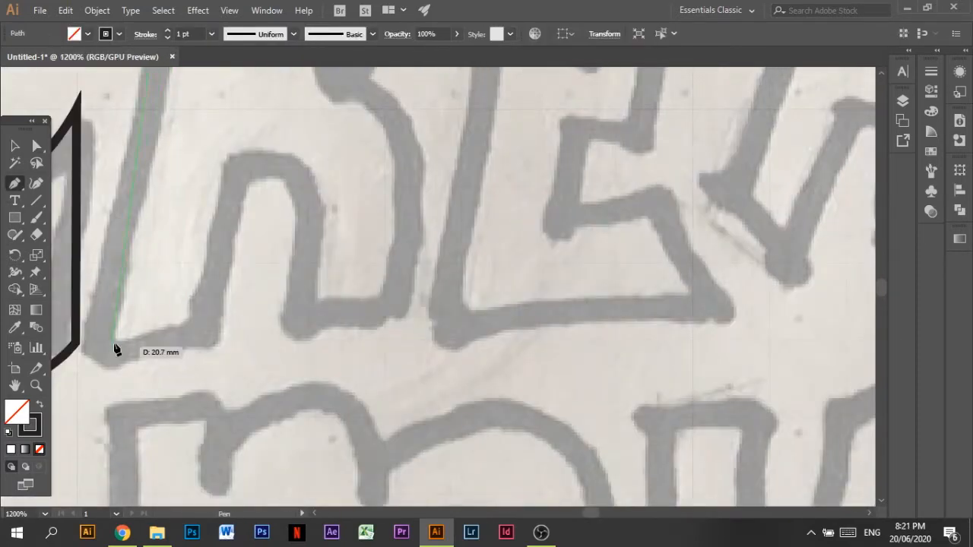
click(97, 338)
click(229, 340)
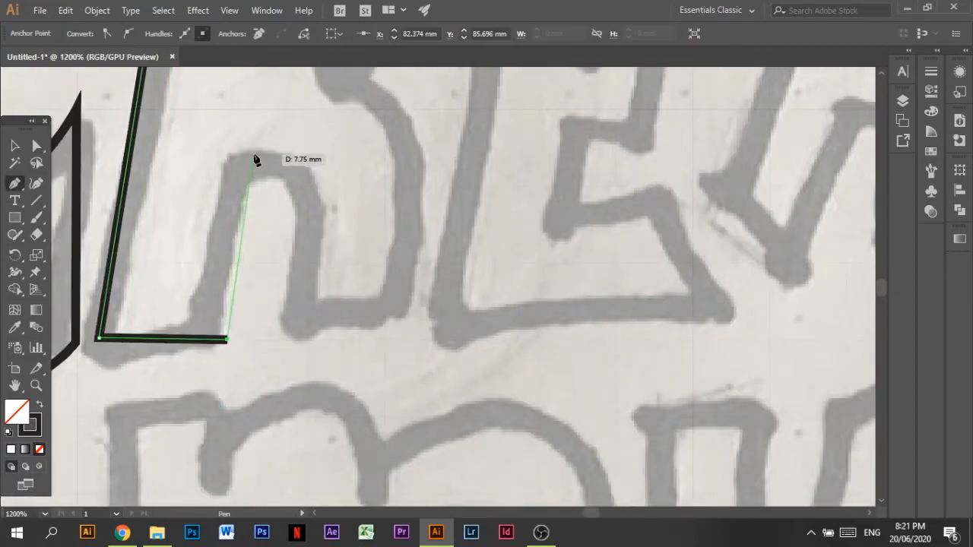
click(254, 154)
drag(318, 203, 317, 272)
click(308, 339)
click(404, 339)
Trace the curved right leg, rounded bowl and notched top of the "R" and close its outline.
drag(879, 285, 880, 285)
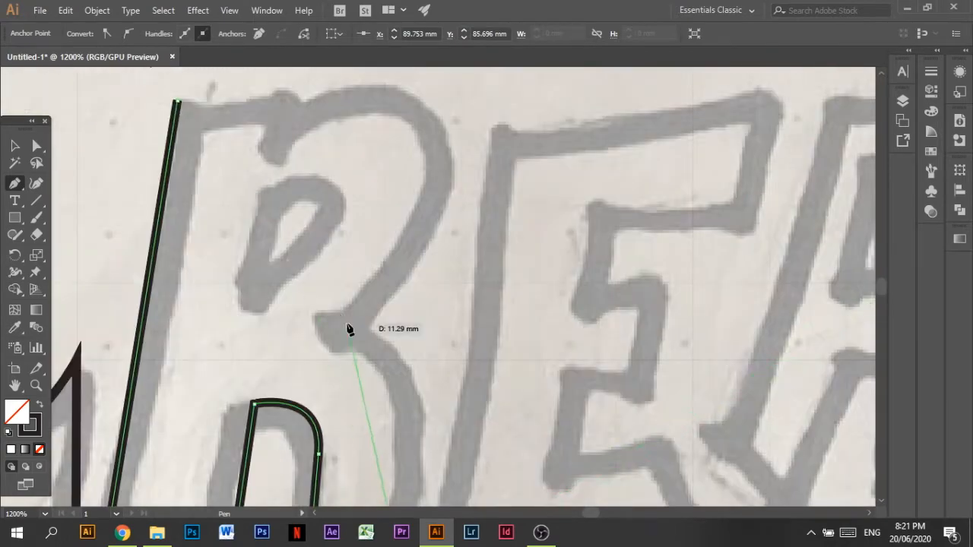
drag(318, 311, 166, 303)
scroll(288, 352, up, 1)
drag(430, 189, 400, 108)
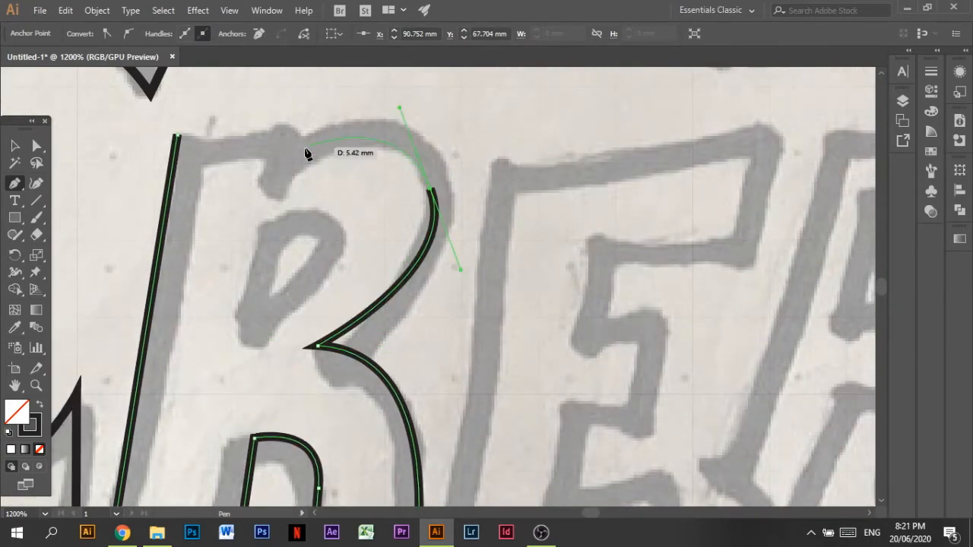
drag(300, 150, 304, 125)
click(15, 147)
Trace the inner counter of the "R" bowl as a closed curved shape with the Pen tool.
scroll(417, 343, down, 3)
key(ctrl+=)
scroll(560, 350, down, 7)
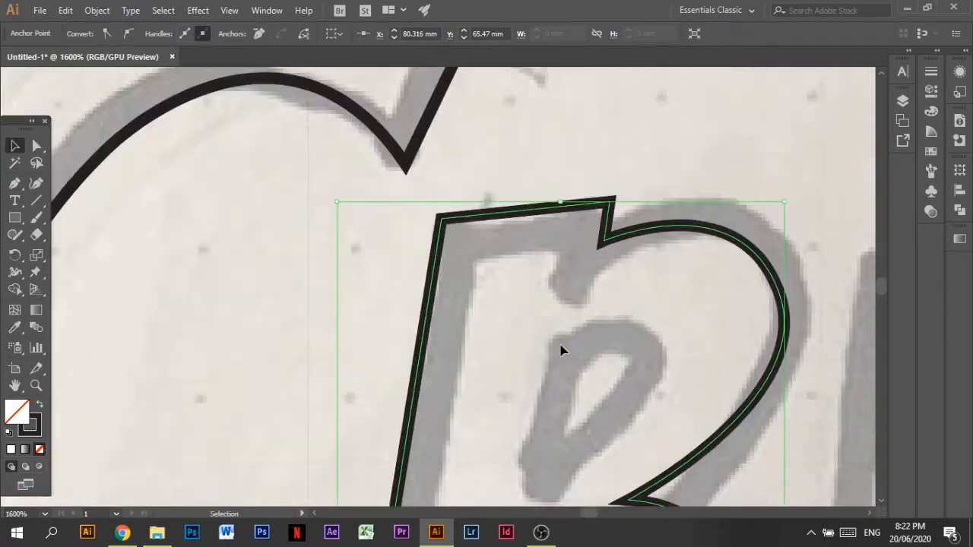
key(p)
click(560, 279)
click(583, 148)
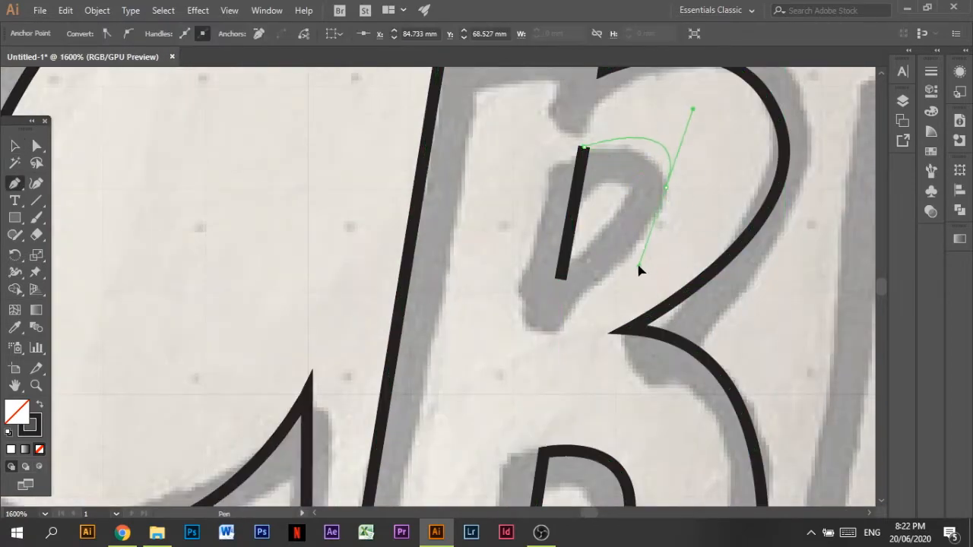
drag(638, 268, 638, 267)
click(560, 278)
click(15, 146)
click(274, 253)
Trace the first sketched "E" of "Create" with the Pen tool as a closed straight-edged shape.
key(ctrl+minus)
key(ctrl+minus)
scroll(426, 380, down, 5)
scroll(567, 498, up, 1)
click(36, 147)
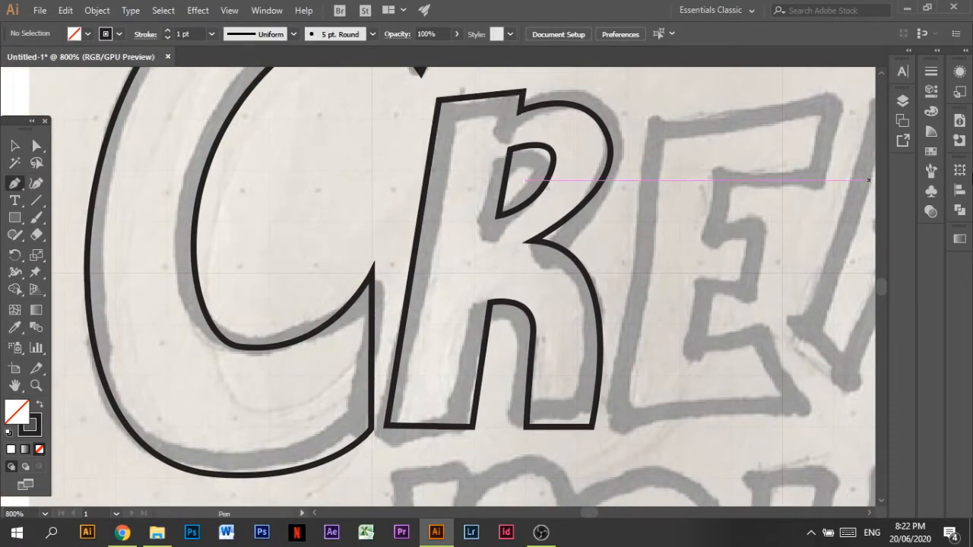
click(618, 428)
click(833, 426)
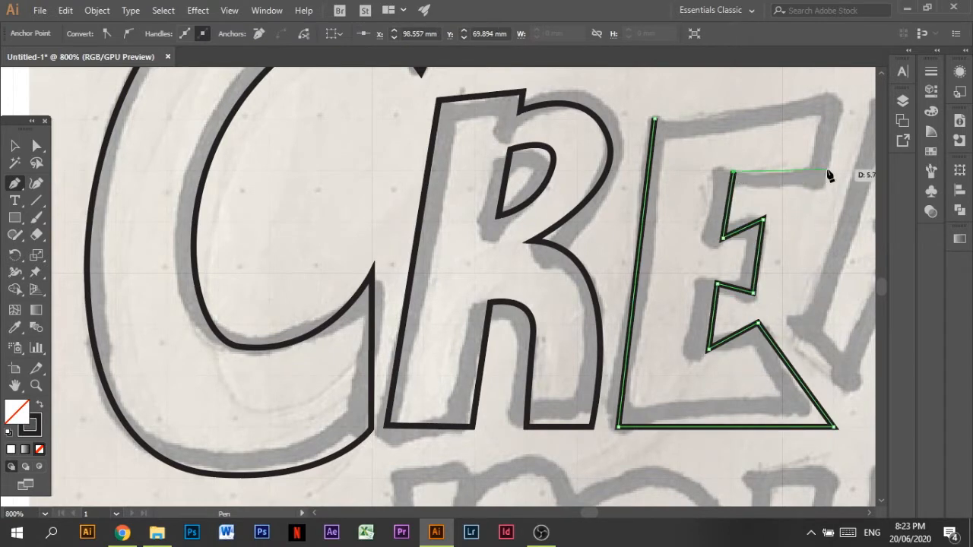
click(654, 119)
Move the upper corner of the first "E" bottom arm outward so the arm's upper edge is level.
click(37, 146)
drag(757, 324, 783, 349)
click(383, 443)
Start tracing the sketched "A" with the Pen tool, from its left foot up to the leg opening.
scroll(383, 443, down, 1)
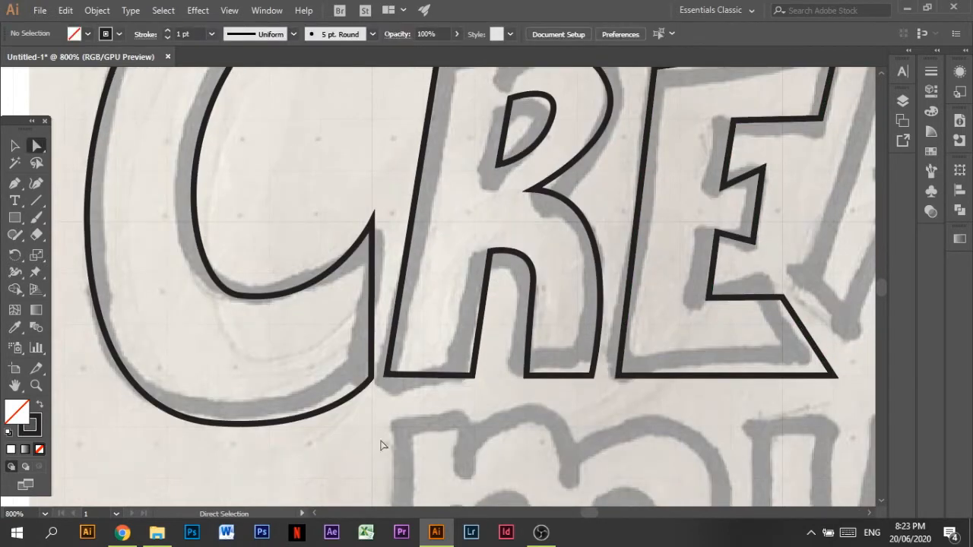
scroll(383, 443, right, 5)
click(528, 271)
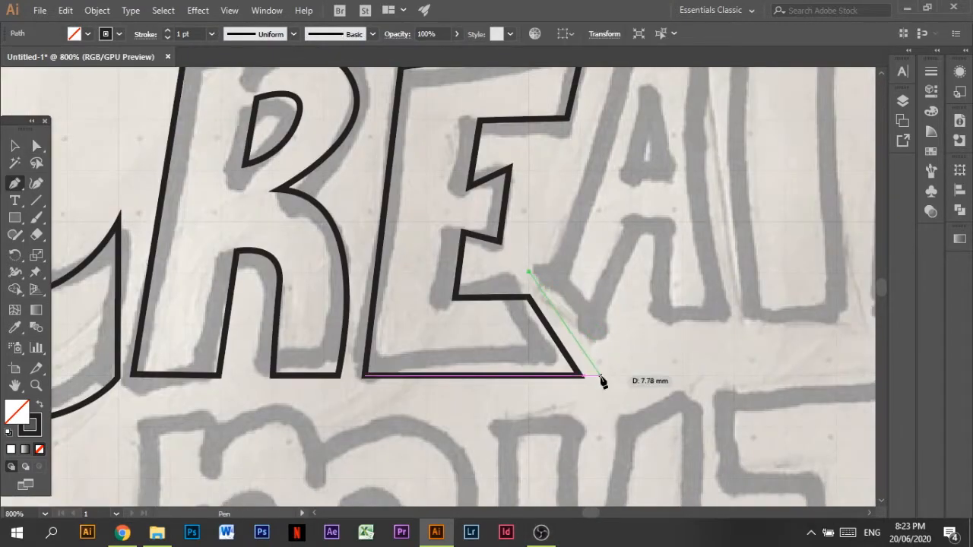
click(600, 375)
click(645, 222)
key(ctrl+z)
key(ctrl+z)
click(598, 338)
click(645, 221)
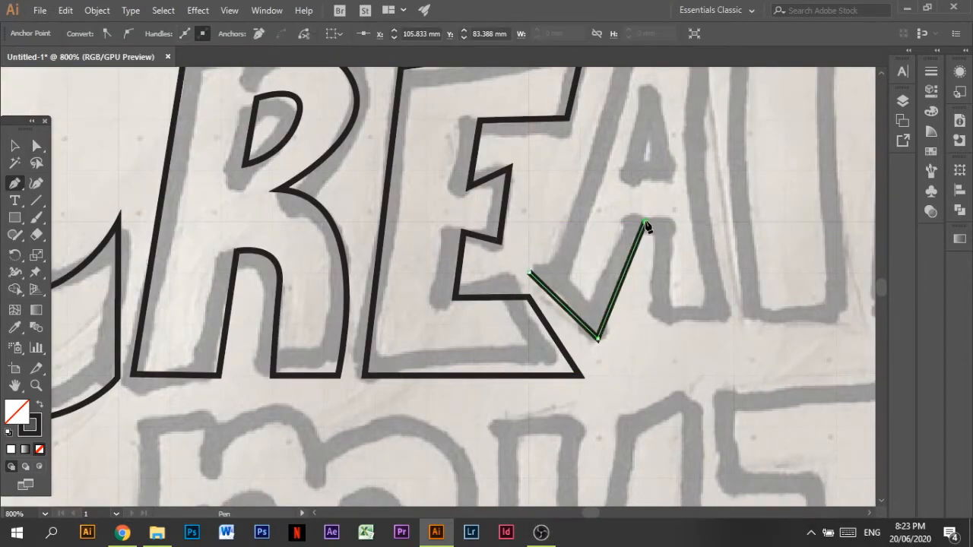
Trace the leg opening, right leg and top edge of the "A" and close the outline.
click(675, 222)
click(675, 320)
click(731, 322)
scroll(692, 198, up, 3)
click(707, 212)
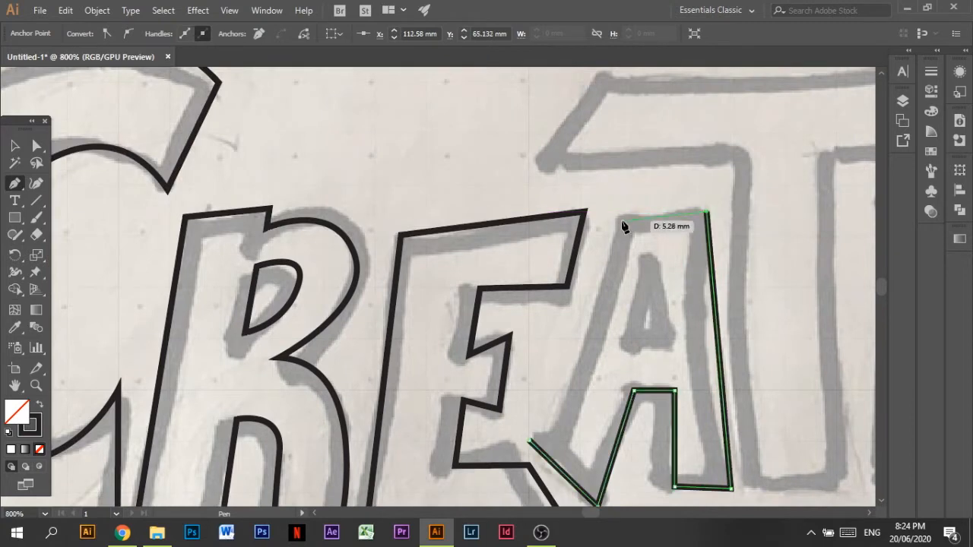
click(621, 220)
click(528, 439)
Trace the triangular counter of the "A" and adjust its lower right corner.
click(664, 263)
click(642, 335)
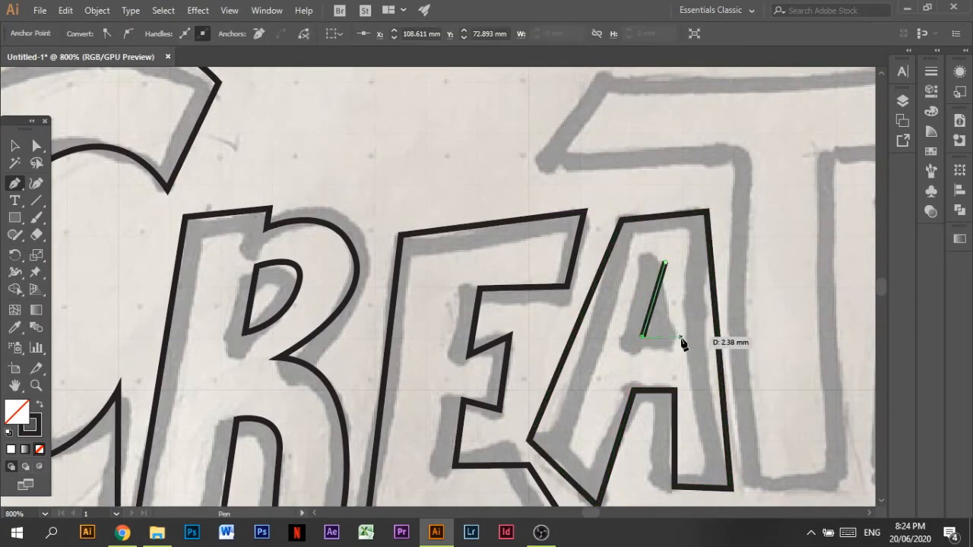
key(a)
drag(681, 336, 678, 336)
click(782, 365)
Trace the sketched "T" with the Pen tool as a closed shape with a slanted left bar end.
drag(591, 513, 592, 513)
scroll(426, 327, up, 1)
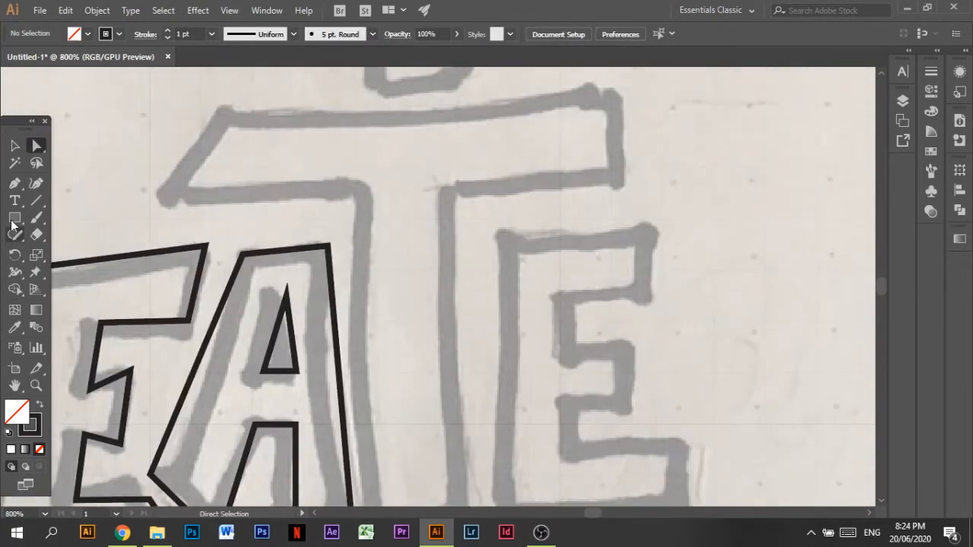
click(228, 111)
click(619, 100)
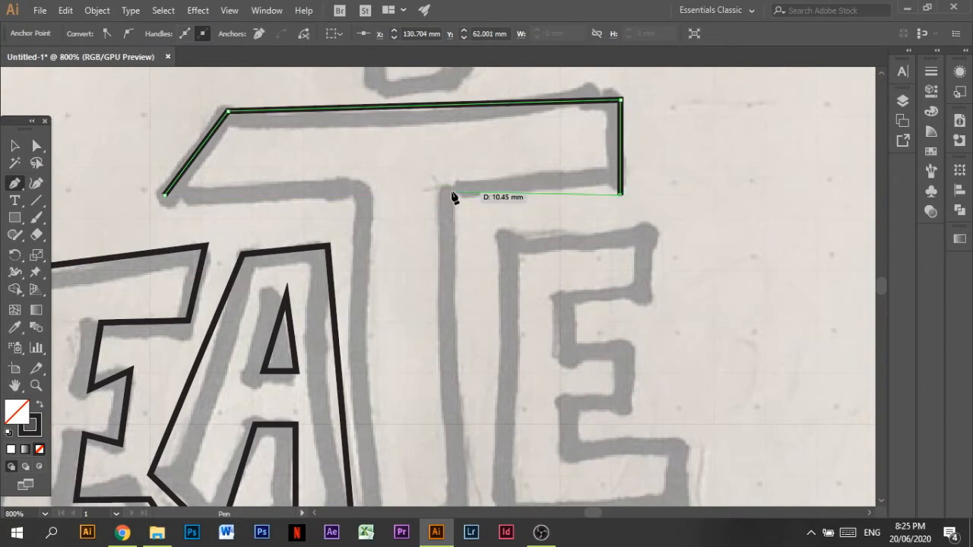
click(451, 195)
scroll(450, 196, down, 3)
click(462, 390)
scroll(364, 395, up, 4)
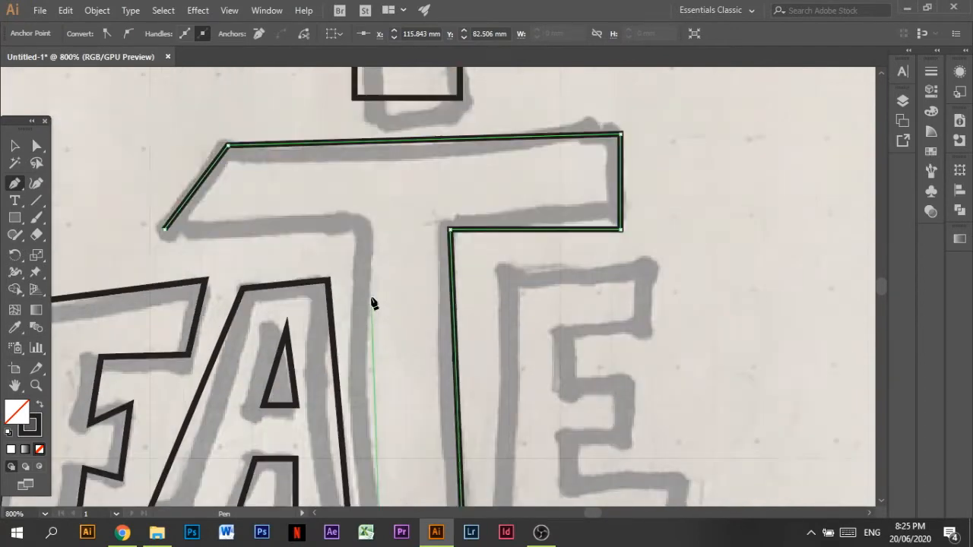
click(355, 228)
click(165, 230)
Move the lower right corner of the "T" stem outward to widen its base.
scroll(165, 229, down, 2)
key(a)
drag(462, 491, 484, 494)
scroll(539, 458, down, 3)
Start tracing the last "E" of "Create" with the Pen tool, covering its left side and bottom arm.
key(p)
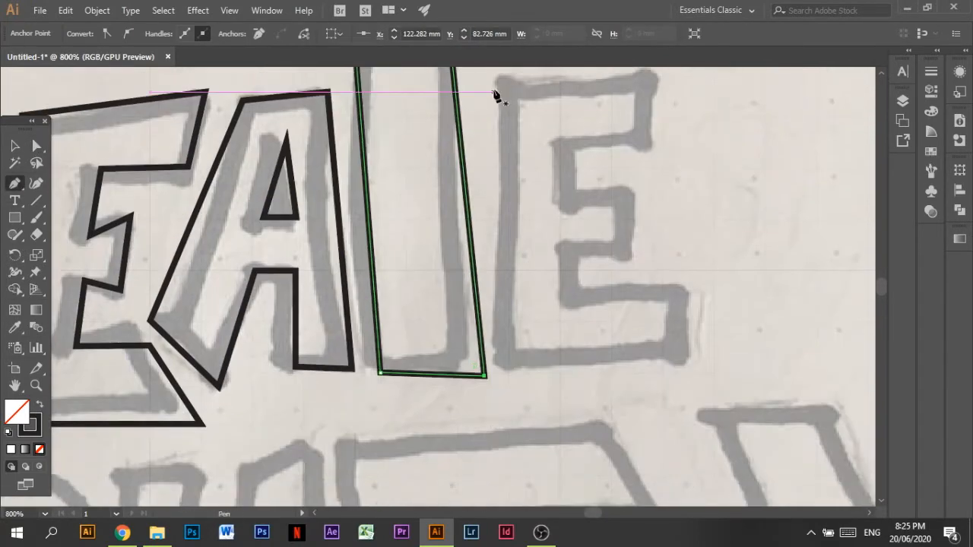
click(509, 94)
click(509, 373)
click(689, 375)
click(690, 288)
click(570, 295)
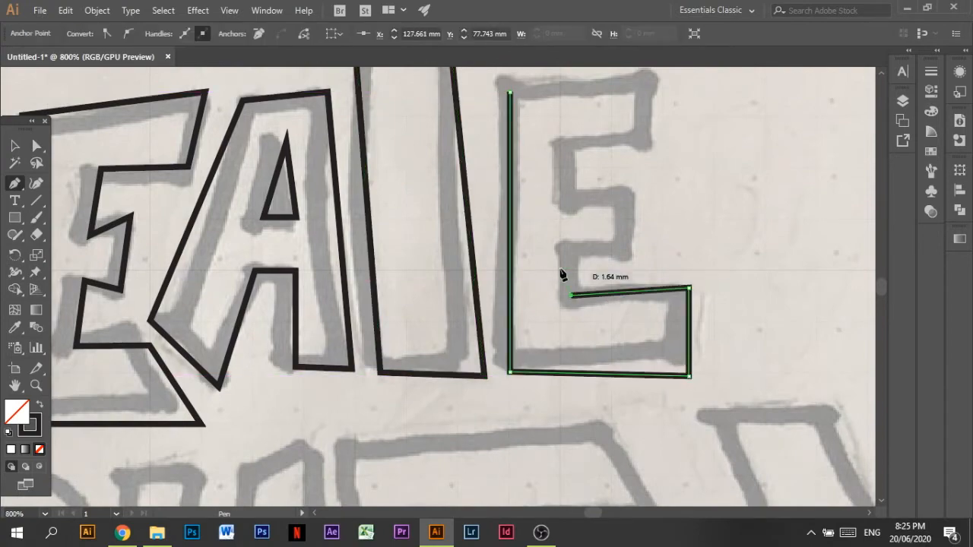
Trace the middle and top arms of the last "E" and close the outline.
click(626, 251)
click(625, 204)
click(574, 143)
click(647, 142)
scroll(648, 140, up, 1)
click(649, 114)
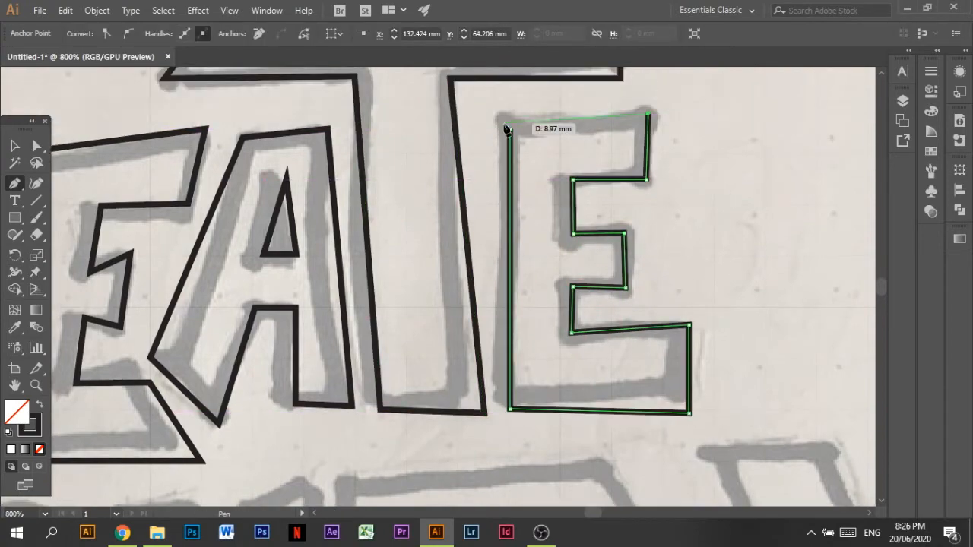
click(509, 128)
key(v)
click(493, 314)
Start tracing the sketched "m" with the Pen tool, covering the left stem, feet and both inner arches.
key(ctrl+minus)
key(ctrl+minus)
key(ctrl+minus)
key(ctrl+minus)
key(ctrl+minus)
scroll(496, 370, down, 1)
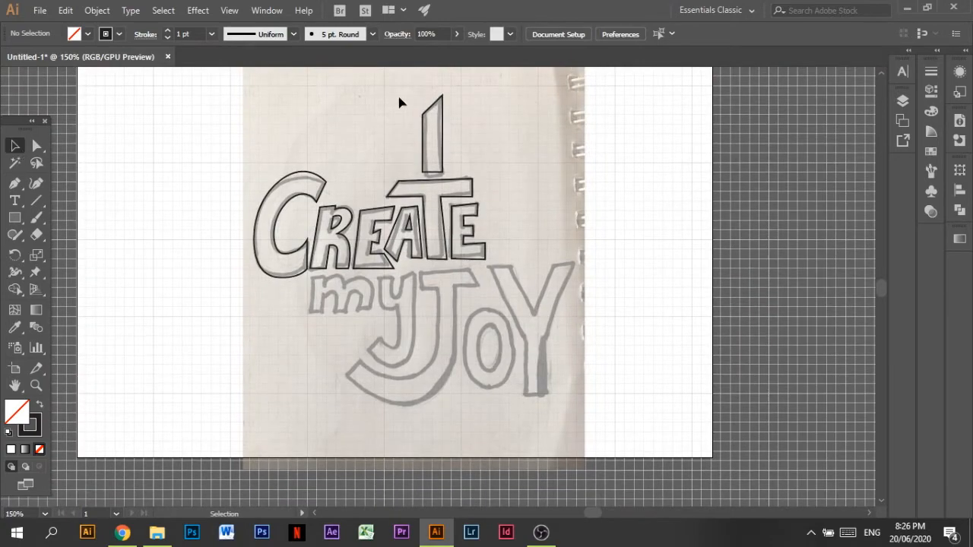
key(ctrl+plus)
key(ctrl+plus)
key(ctrl+plus)
key(ctrl+plus)
drag(592, 513, 589, 513)
key(p)
click(302, 254)
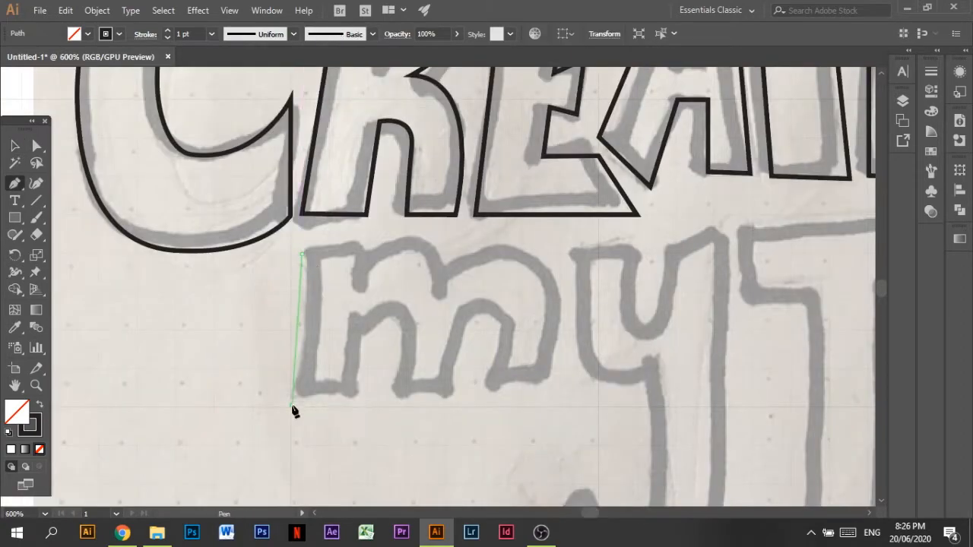
click(293, 405)
click(366, 405)
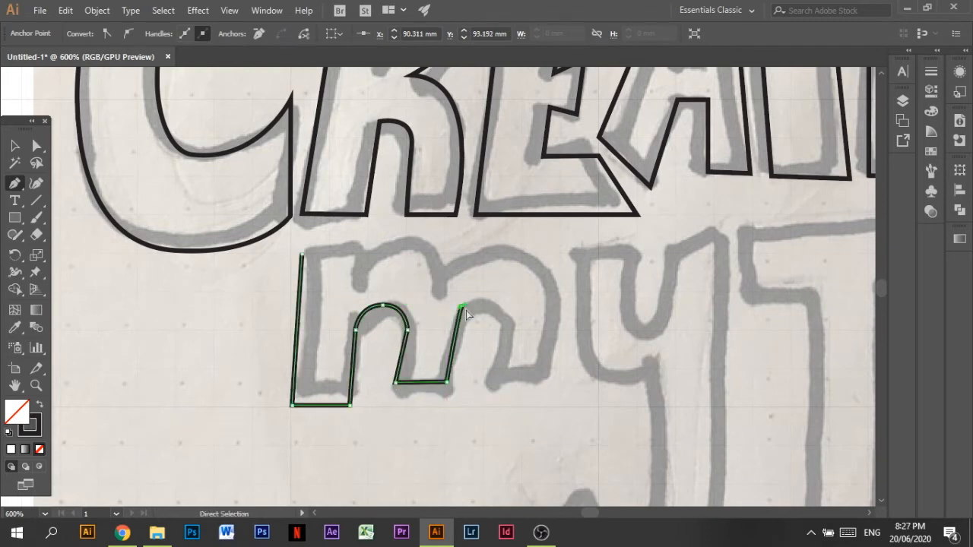
click(499, 405)
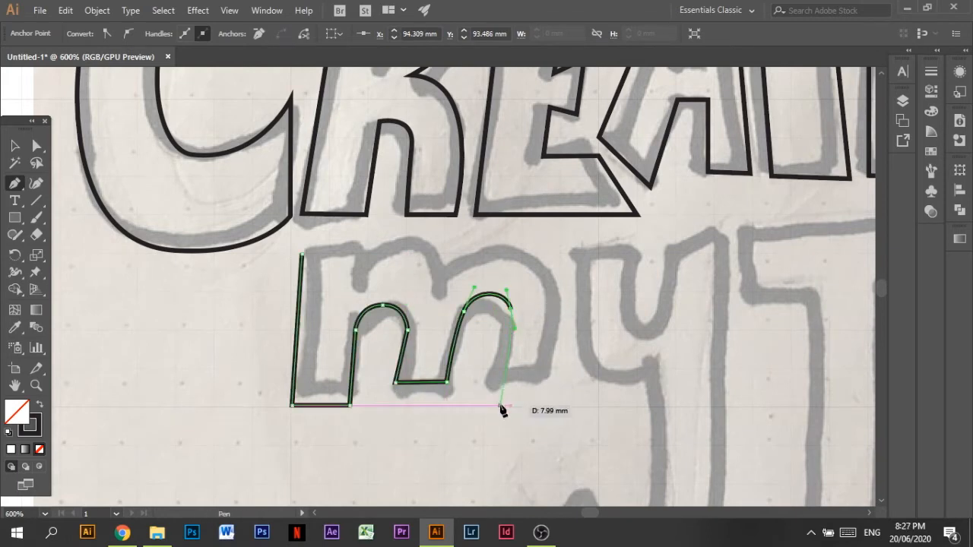
Trace the right foot and the rounded upper arches of the "m" and close the outline at its upper left.
click(558, 408)
drag(525, 253, 445, 248)
click(438, 293)
drag(383, 247, 307, 263)
alt+drag(306, 263, 393, 241)
click(363, 265)
click(367, 242)
click(302, 254)
Adjust the anchor points and handles of the two upper arches of the "m" to smooth them.
key(a)
click(394, 248)
drag(466, 232, 445, 234)
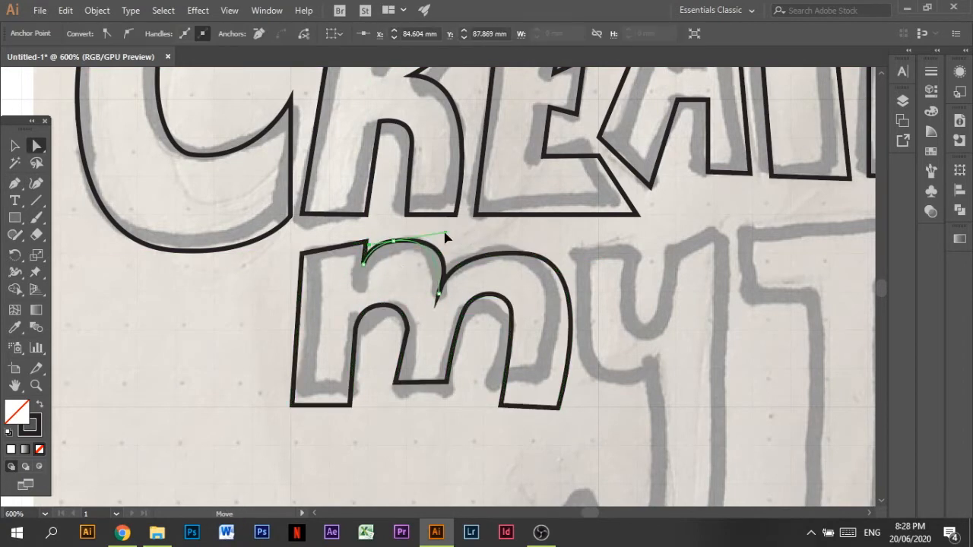
click(524, 255)
drag(523, 255, 519, 247)
drag(440, 241, 458, 239)
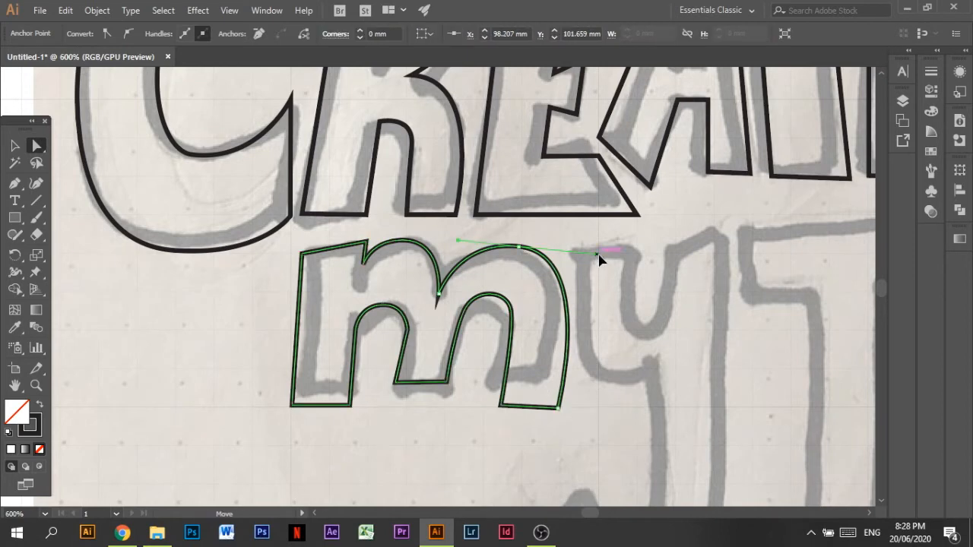
Move the inner points of the "m" middle leg to the right to widen the leg.
drag(464, 311, 477, 314)
drag(447, 381, 459, 382)
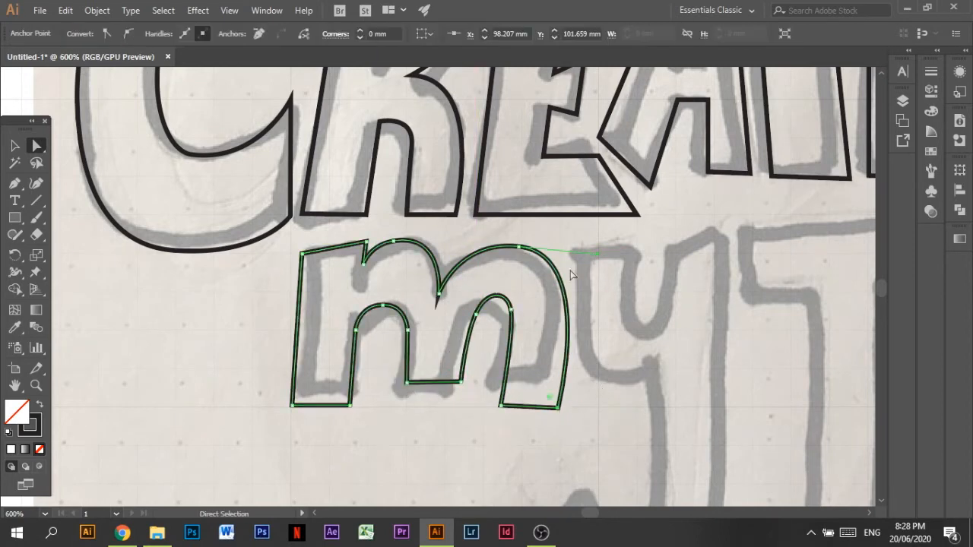
click(670, 401)
Trace the left curve, hooked tail and long right side of the sketched "y" with the Pen tool.
scroll(671, 401, up, 1)
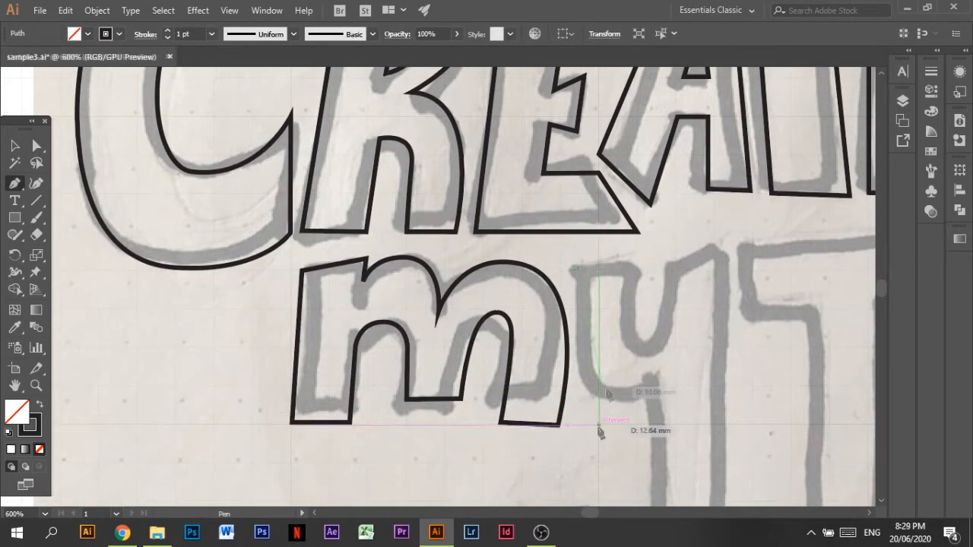
drag(599, 406, 699, 465)
click(660, 420)
scroll(658, 422, down, 4)
click(539, 425)
scroll(551, 447, down, 1)
drag(728, 362, 736, 313)
click(727, 86)
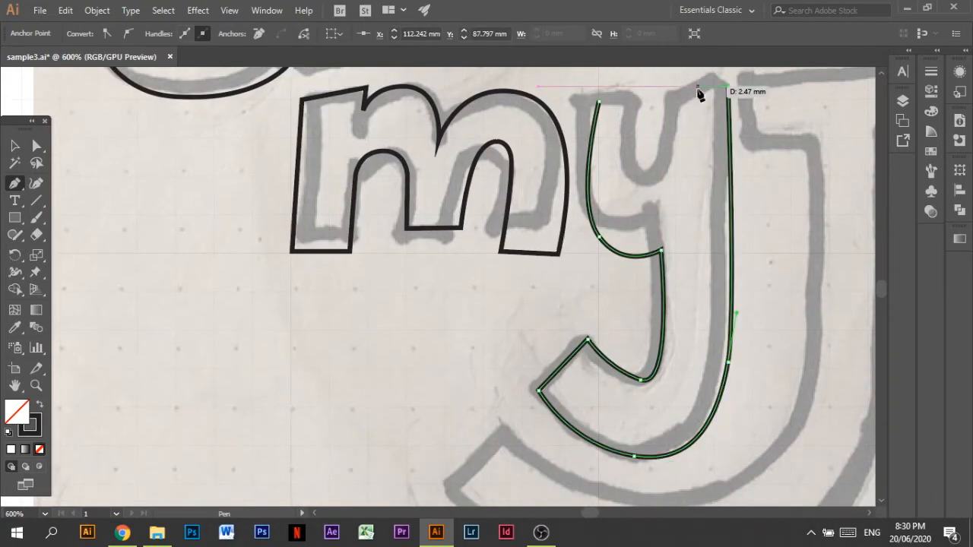
Trace the inner cup of the "y" and close the outline at its upper left.
click(666, 176)
mouse_move(629, 171)
mouse_down()
mouse_move(621, 129)
mouse_move(630, 174)
mouse_up()
click(636, 102)
click(599, 102)
Adjust the anchor points of the inner cup and upper left arm of the "y".
key(a)
click(629, 170)
drag(635, 101, 588, 102)
click(667, 175)
click(597, 97)
drag(645, 102, 632, 101)
drag(589, 513, 593, 513)
click(150, 327)
Trace the left end of the sketched "J" crossbar, the stem's left edge and the hooked tail with the Pen tool.
key(p)
scroll(365, 122, up, 1)
click(370, 110)
click(371, 186)
click(434, 186)
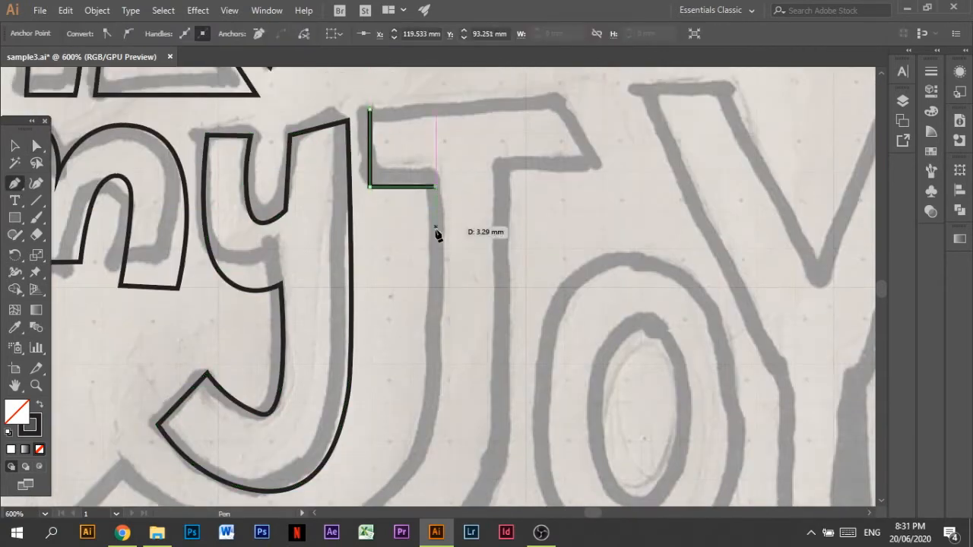
scroll(437, 234, down, 5)
drag(407, 324, 354, 385)
drag(195, 360, 116, 311)
drag(255, 480, 370, 503)
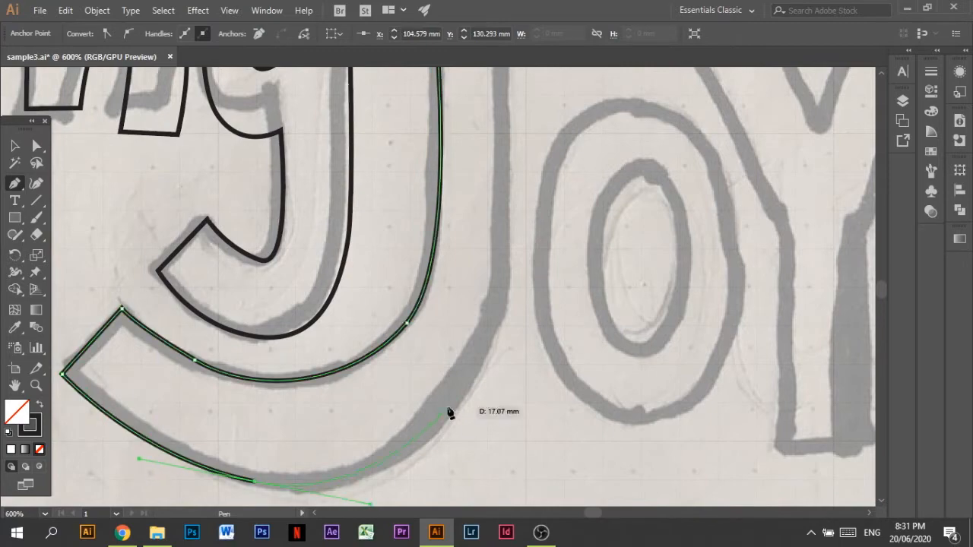
Trace the outer right side of the "J" up to its slanted crossbar and close the outline.
drag(449, 409, 480, 368)
scroll(476, 380, up, 2)
key(ctrl+z)
key(ctrl+minus)
drag(589, 225, 612, 196)
scroll(601, 220, up, 5)
scroll(590, 247, up, 3)
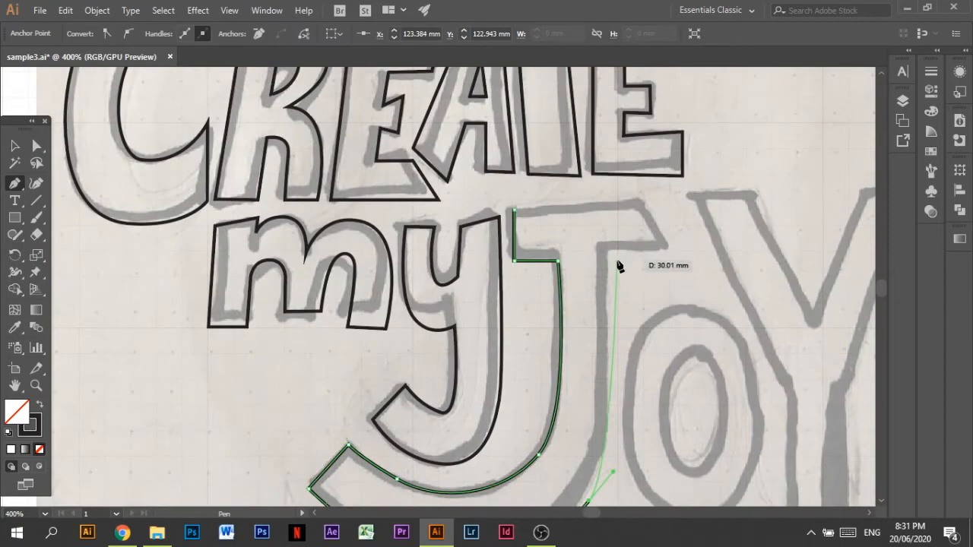
click(617, 260)
click(669, 261)
click(638, 205)
click(515, 211)
Extend the curve handle at the lower right bend of the "J" to smooth its outer edge.
click(15, 145)
scroll(7, 95, down, 3)
click(37, 145)
click(590, 396)
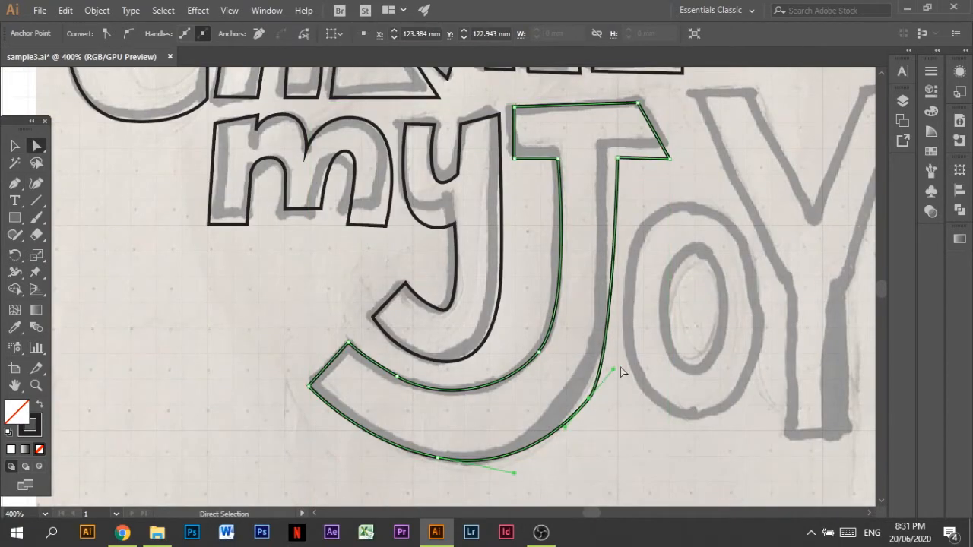
drag(615, 366, 636, 328)
click(637, 312)
Draw an ellipse about 19 by 26 mm over the sketched "O" as its outer outline.
scroll(637, 311, down, 1)
key(ctrl+minus)
key(ctrl+minus)
key(ctrl+minus)
scroll(4, 97, up, 3)
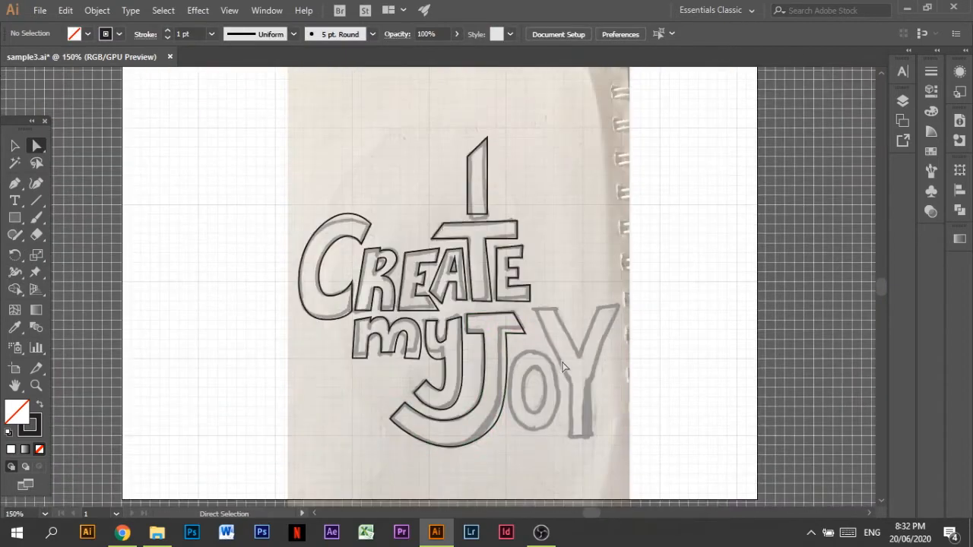
key(ctrl+plus)
key(ctrl+plus)
click(14, 183)
drag(595, 244, 699, 414)
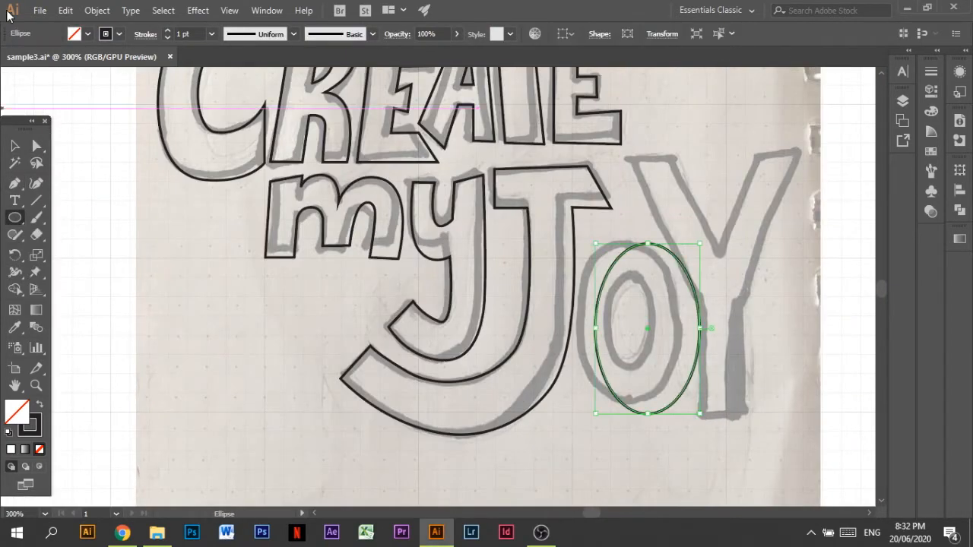
drag(585, 326, 585, 327)
Copy the "O" ellipse in place and shrink the copy to form the letter's inner counter.
drag(641, 244, 674, 293)
key(ctrl+c)
key(ctrl+f)
click(767, 304)
Trace the outer left edge of the sketched "Y" from its upper corner down to the arm's lower end.
scroll(768, 304, down, 1)
click(14, 183)
click(627, 129)
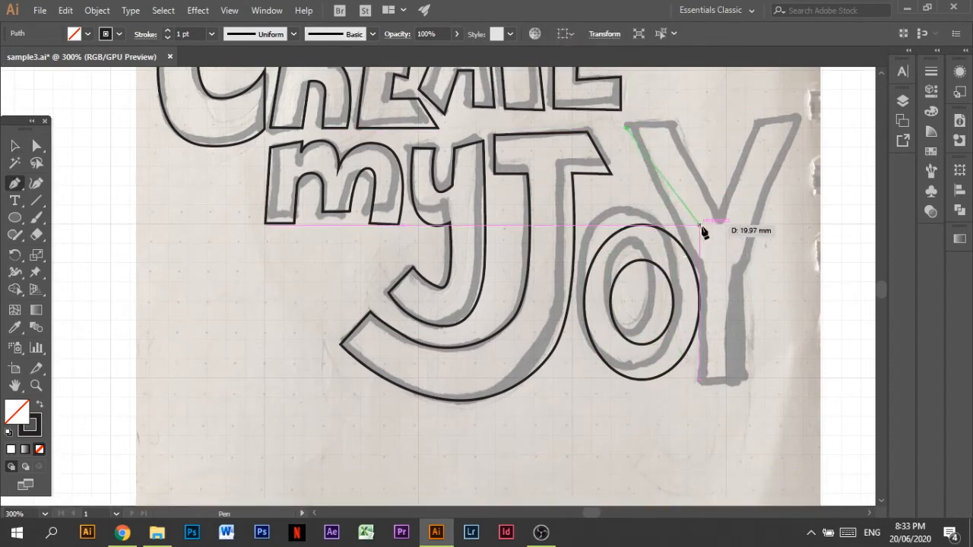
click(685, 233)
key(ctrl+z)
click(686, 225)
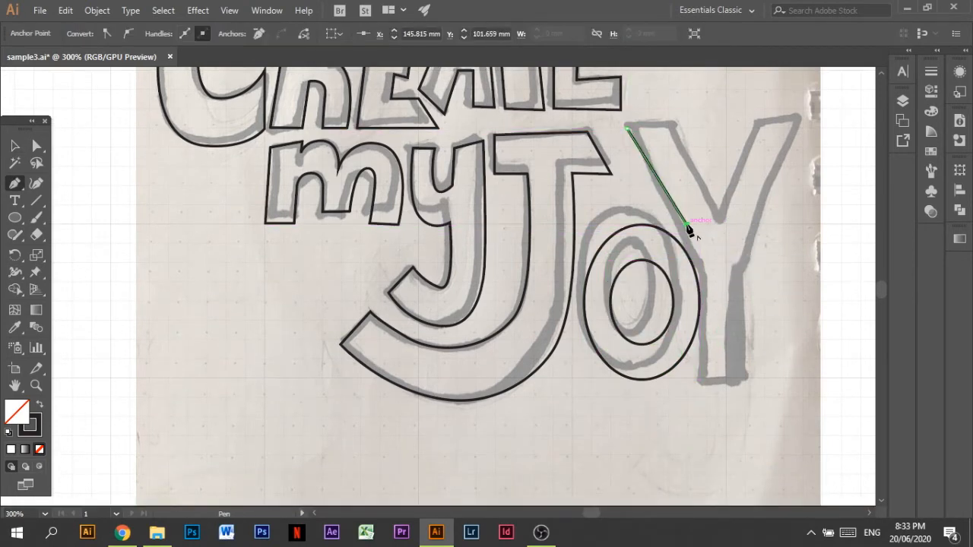
Trace both flat arm tops, the inner V and the outer right arm edge of the "Y".
click(627, 129)
click(680, 128)
click(724, 225)
click(766, 129)
click(803, 129)
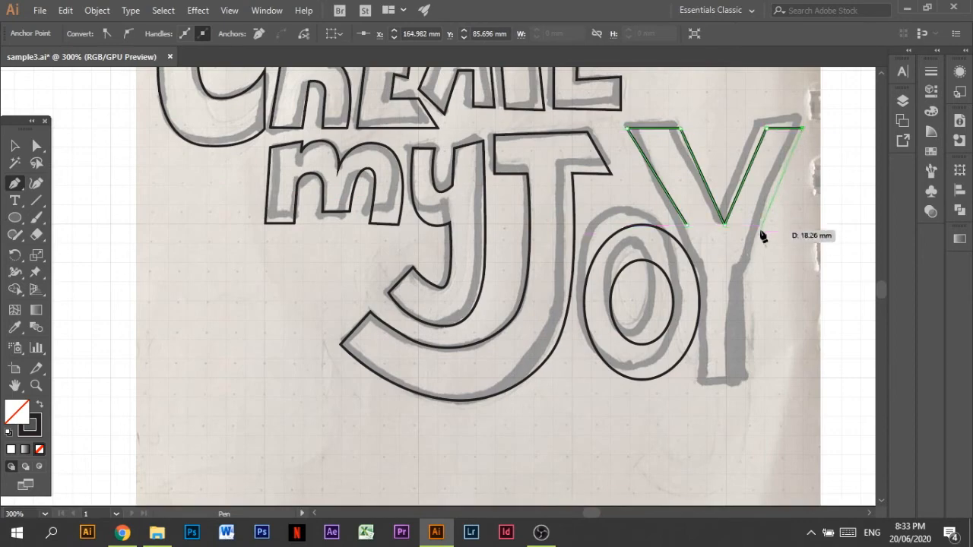
click(761, 225)
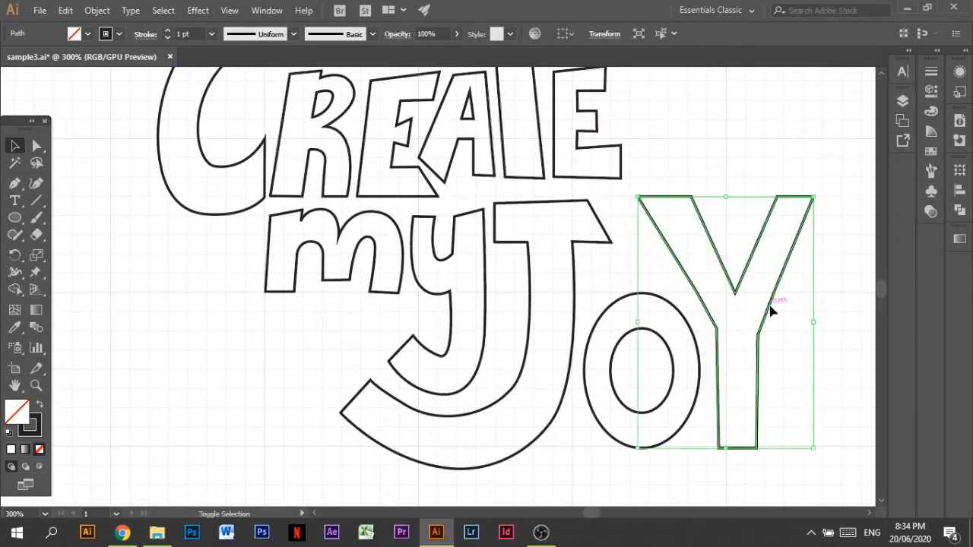
Enlarge the outer ellipse of the "O" and shift both of its ellipses and the "Y" to the right.
click(700, 372)
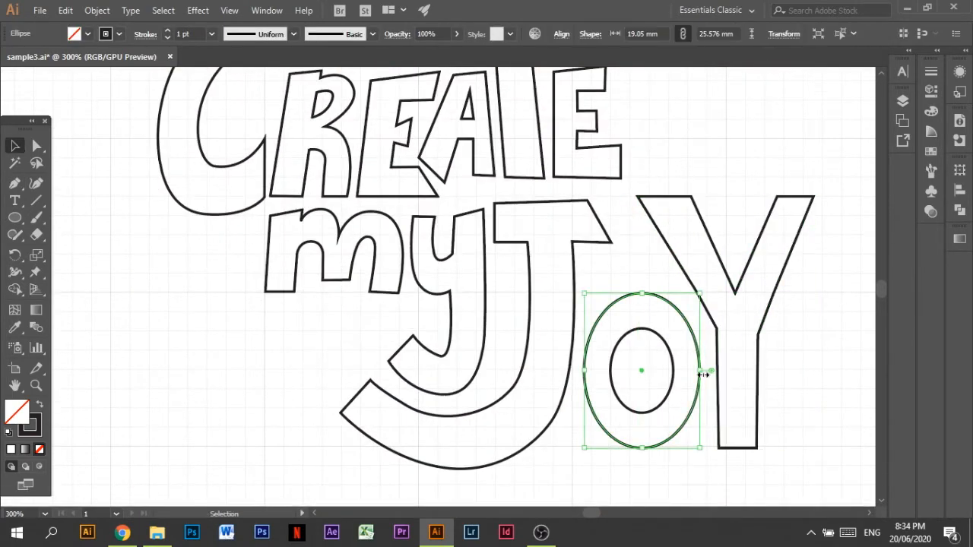
drag(701, 372, 708, 384)
shift+click(658, 335)
drag(658, 334, 668, 334)
drag(730, 285, 749, 285)
click(715, 156)
Move the letters "REATE" of "Create" slightly to the right, away from the "C".
scroll(715, 156, up, 4)
scroll(715, 155, down, 2)
drag(787, 239, 326, 199)
drag(498, 183, 510, 184)
Enlarge the "R" of "Create" together with its counter, extending it up and to the right.
click(365, 202)
drag(365, 174, 404, 135)
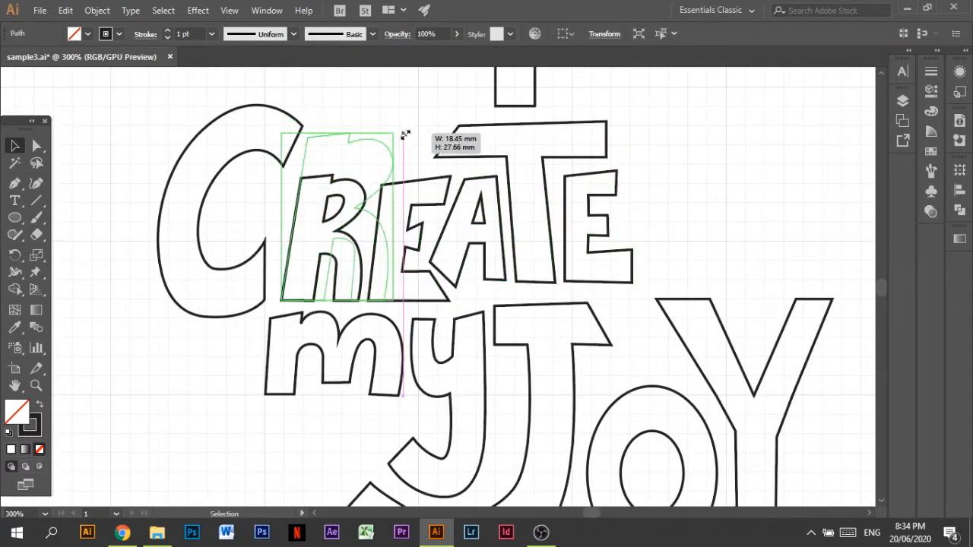
drag(345, 205, 384, 148)
key(ctrl+z)
key(ctrl+z)
shift+click(344, 205)
click(395, 157)
Shift "EATE" right to clear the enlarged "R", and move the "T" and last "E" further right.
drag(641, 288, 420, 127)
drag(420, 225, 440, 226)
click(675, 242)
drag(675, 242, 551, 206)
drag(515, 159, 558, 159)
drag(713, 259, 671, 201)
Enlarge the "A" of "Create" together with its counter.
drag(561, 251, 498, 213)
drag(526, 176, 540, 157)
key(ctrl+z)
drag(533, 227, 540, 233)
Move the "T" left over the "A" and bring the last "E" of "Create" close to the "T".
drag(593, 157, 530, 152)
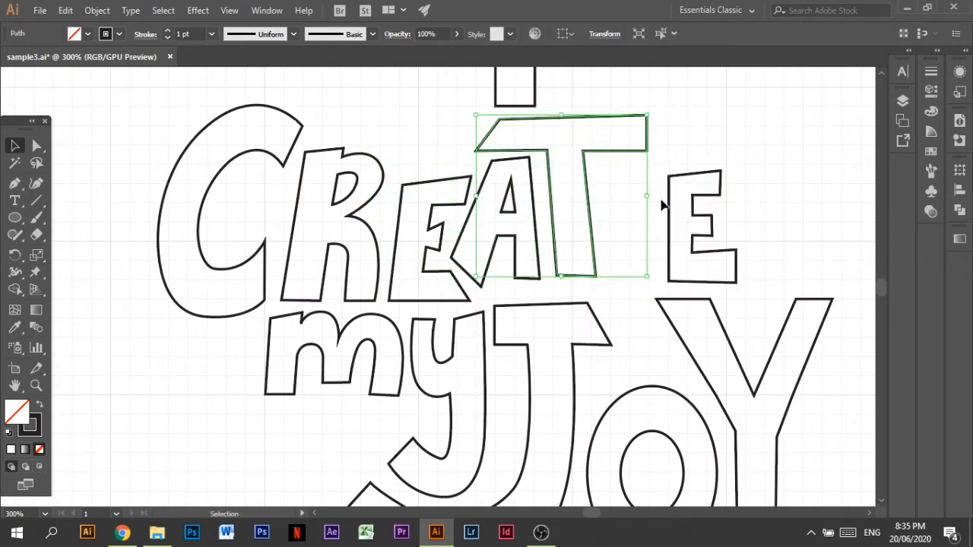
drag(668, 189, 610, 187)
click(723, 199)
Move the letter "I" down and left so it sits above the first "E" of "Create".
key(ctrl+minus)
key(ctrl+minus)
key(ctrl+minus)
drag(464, 191, 438, 209)
click(465, 172)
scroll(465, 171, down, 2)
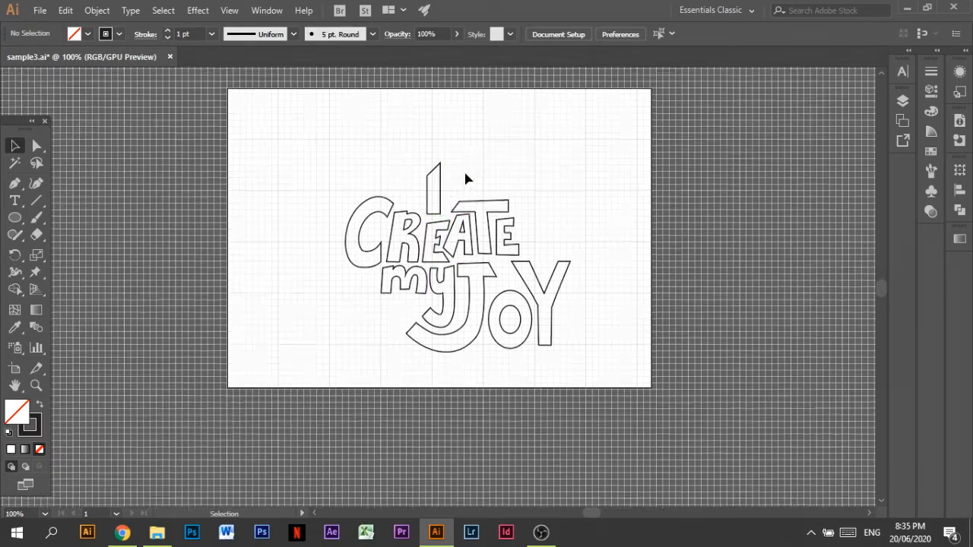
Raise the "O" of "Joy" with its counter and shift the "Y" slightly to the right.
drag(523, 278, 523, 273)
key(ctrl+z)
shift+click(501, 307)
drag(529, 319, 531, 312)
click(537, 256)
drag(537, 256, 540, 256)
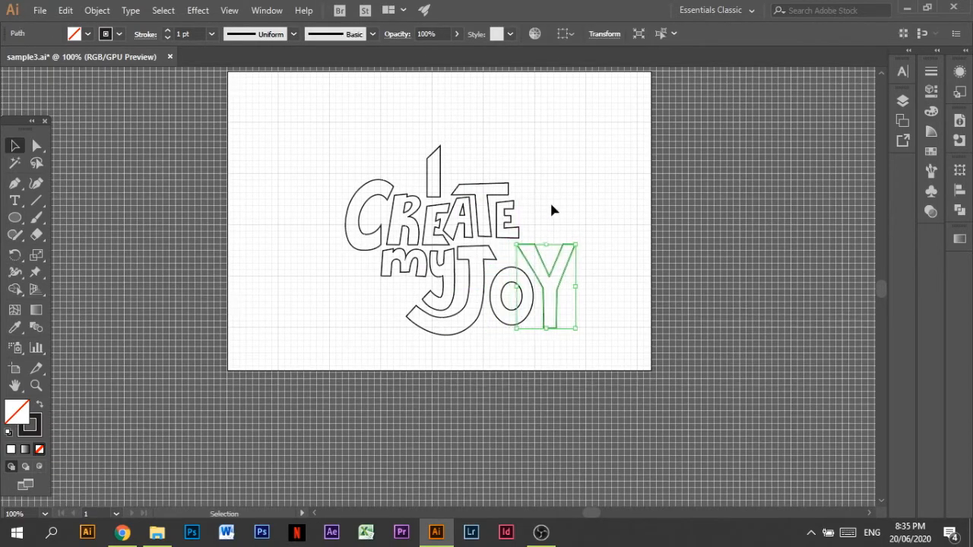
click(549, 201)
drag(573, 340, 502, 267)
click(578, 204)
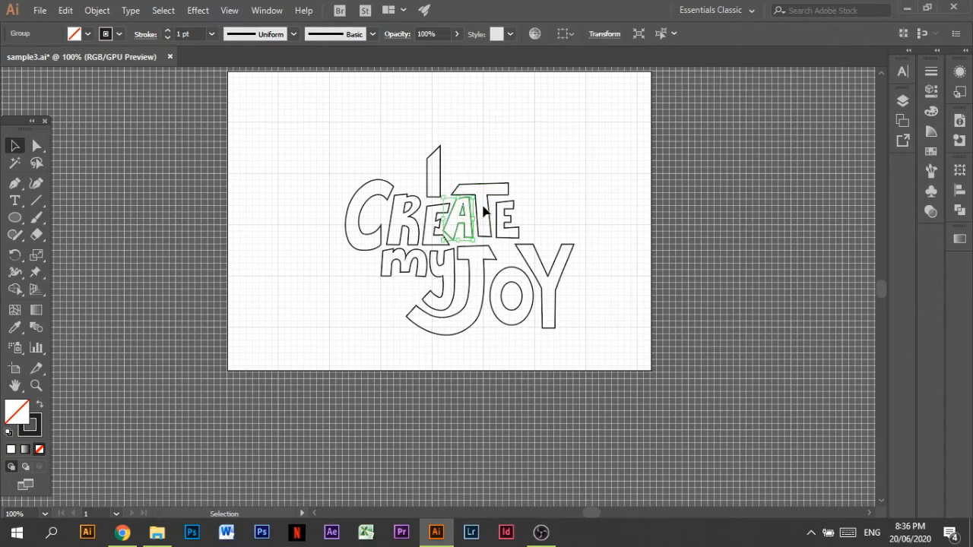
Reduce the "T" of "Create" slightly and shift the "A", "T" and last "E" right to even the spacing.
drag(490, 218, 499, 221)
click(494, 227)
drag(474, 222, 476, 226)
drag(479, 200, 514, 216)
click(480, 206)
click(538, 187)
click(563, 181)
Raise the upper anchor points of the "A" in "Create" to make the letter slightly taller.
scroll(563, 181, up, 3)
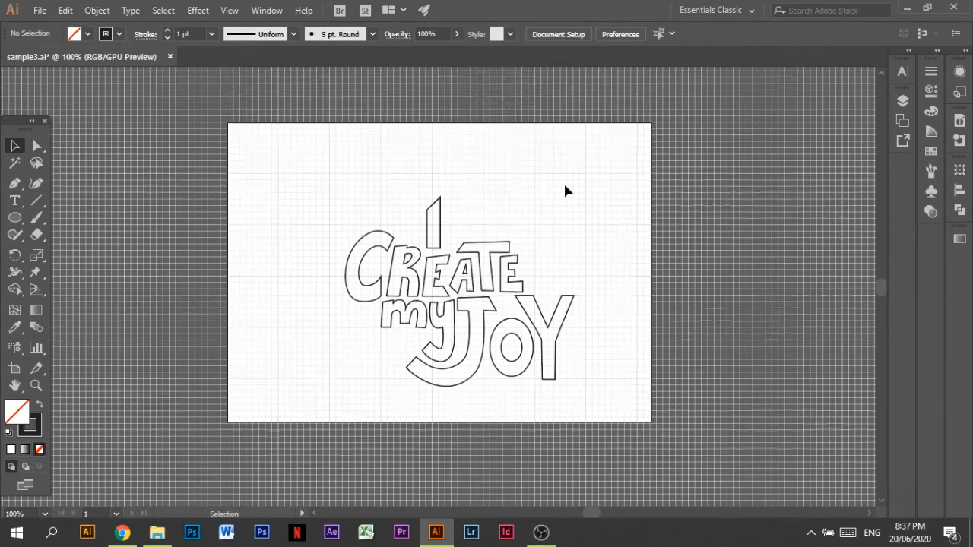
scroll(563, 181, down, 5)
key(ctrl+plus)
key(ctrl+plus)
scroll(695, 272, up, 8)
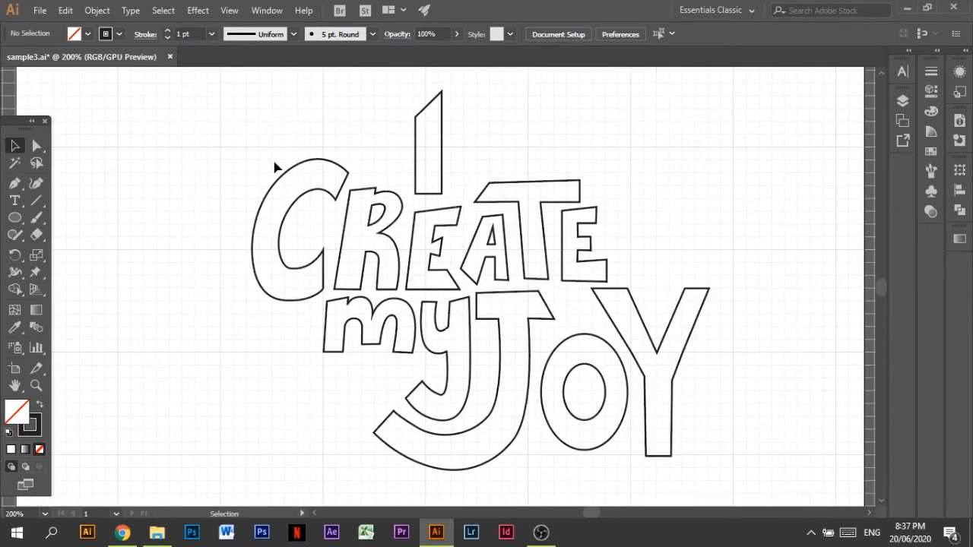
scroll(274, 165, down, 1)
key(a)
scroll(596, 300, up, 1)
click(482, 200)
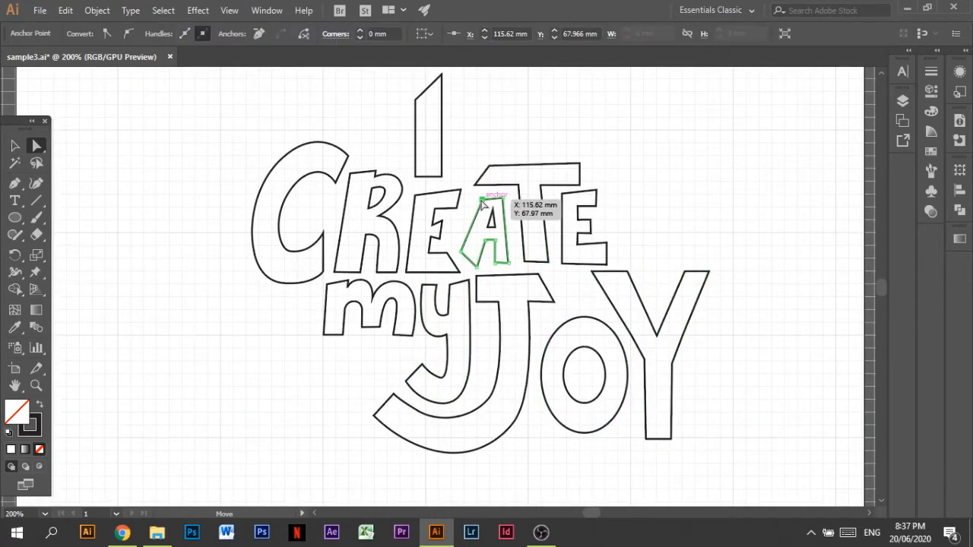
drag(483, 200, 478, 192)
scroll(483, 199, up, 3)
drag(479, 243, 502, 246)
click(513, 266)
scroll(256, 221, down, 5)
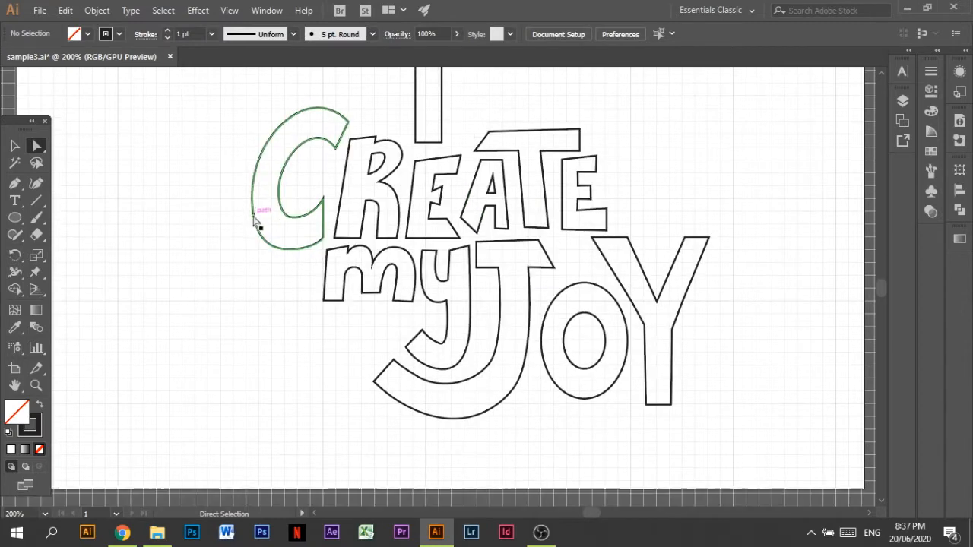
Lower the bottom left anchor point of the "I" to give its base a slant.
scroll(259, 213, up, 4)
scroll(438, 191, down, 1)
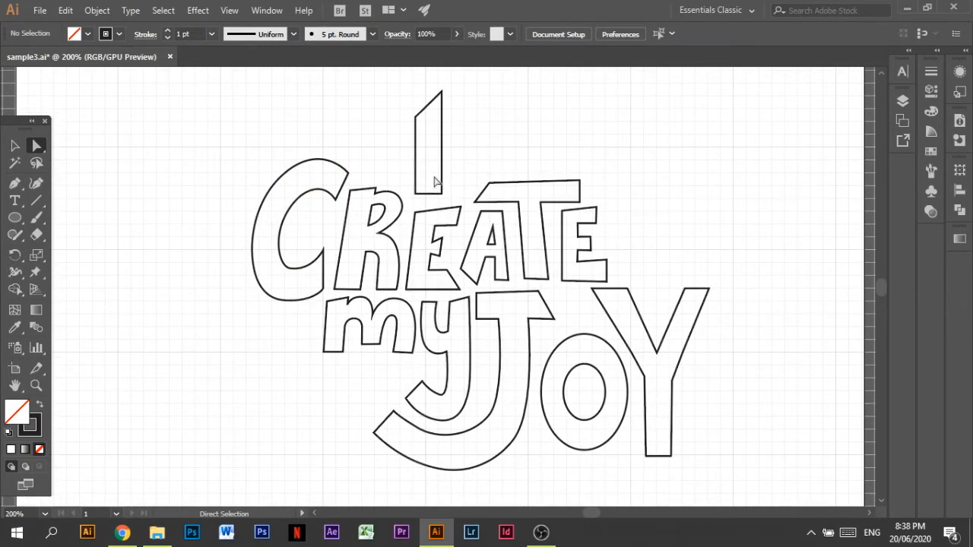
drag(441, 144, 443, 147)
click(36, 145)
click(415, 193)
drag(415, 194, 415, 199)
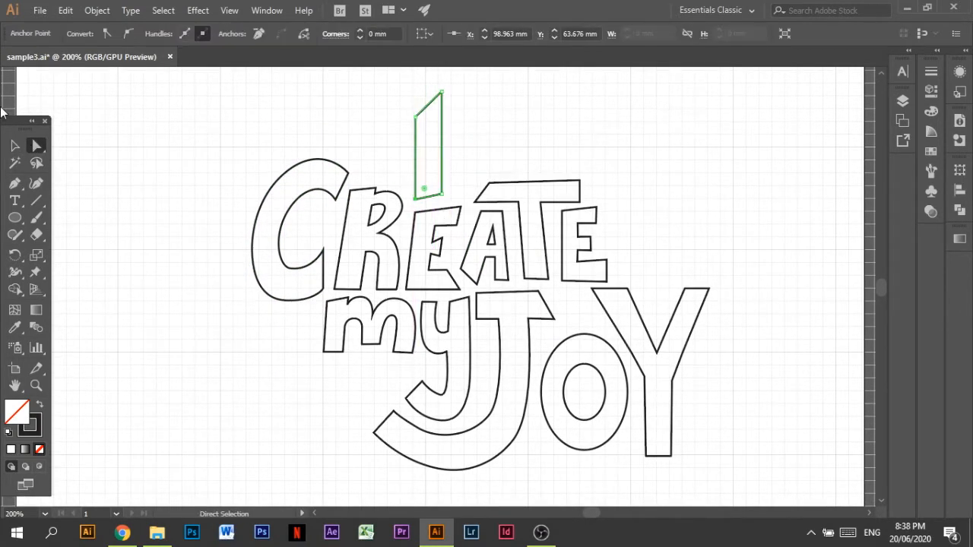
Dock the floating toolbar at the edge of the workspace and deselect the "I".
drag(15, 122, 2, 111)
click(15, 75)
click(508, 128)
scroll(508, 128, up, 1)
scroll(557, 152, down, 1)
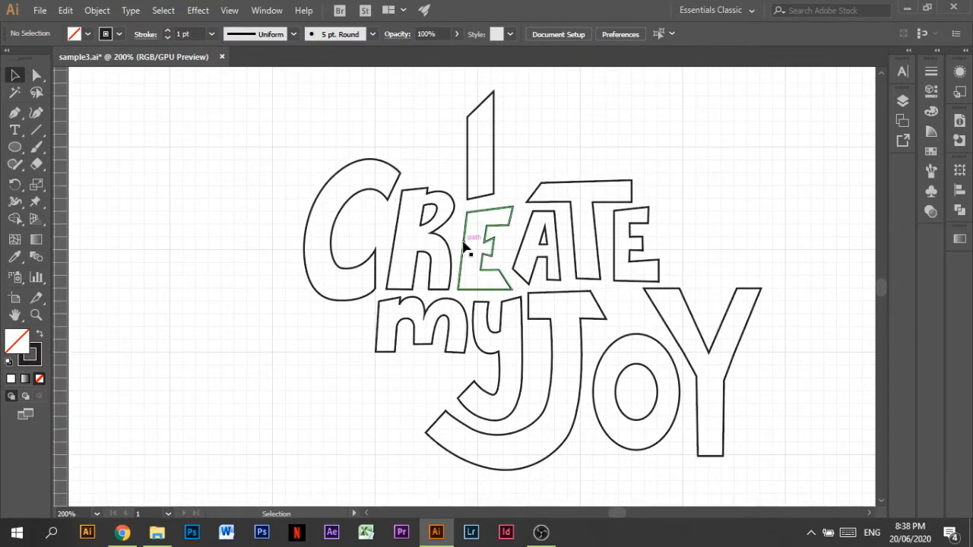
Adjust the anchor points at the top of the "R" stem, lowering the notch beside the bowl.
click(444, 242)
key(a)
drag(455, 187, 422, 234)
click(427, 203)
drag(427, 200, 426, 212)
click(439, 207)
Reshape the upper curve of the "R" counter.
key(ctrl+equal)
key(ctrl+equal)
key(ctrl+equal)
click(128, 34)
drag(454, 278, 449, 271)
click(516, 201)
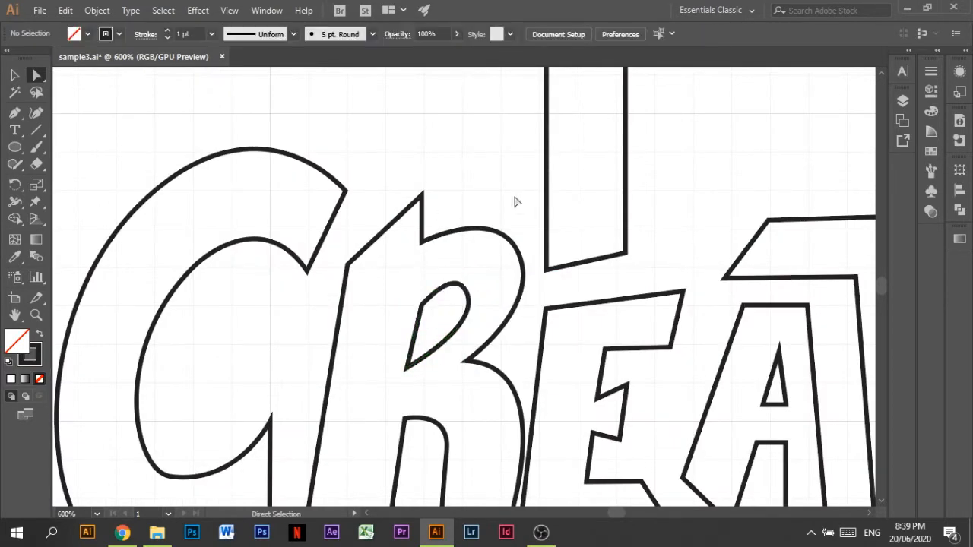
Lower the notch and the upper left stem corner of the "R" to steepen its slanted top.
scroll(515, 200, down, 5)
drag(422, 158, 424, 169)
drag(423, 111, 425, 108)
drag(423, 169, 422, 184)
drag(348, 179, 345, 205)
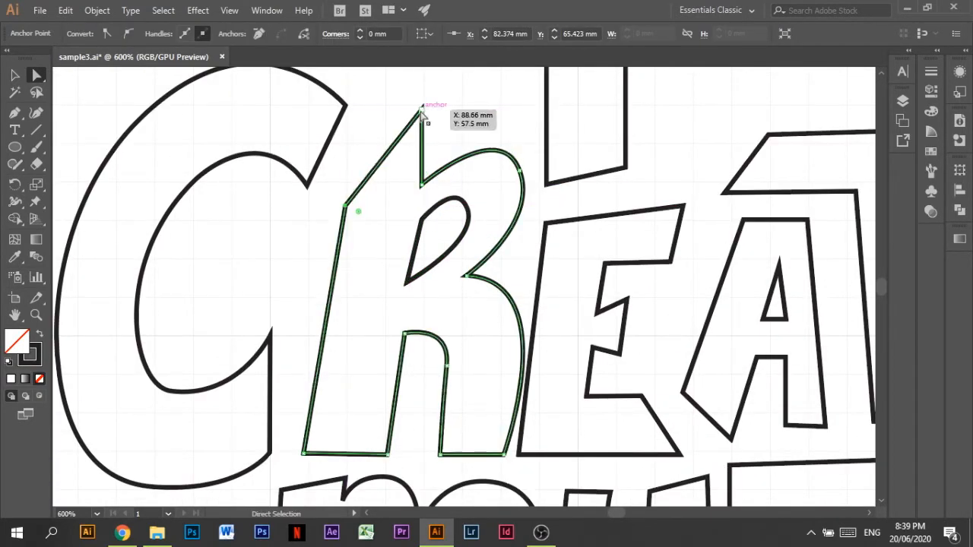
Move the tip of the "R" stem left, raise the notch beside its bowl, and slant the "C" upper terminal by shifting its inner corner.
drag(422, 109, 386, 107)
drag(346, 206, 353, 218)
drag(307, 186, 321, 185)
click(354, 228)
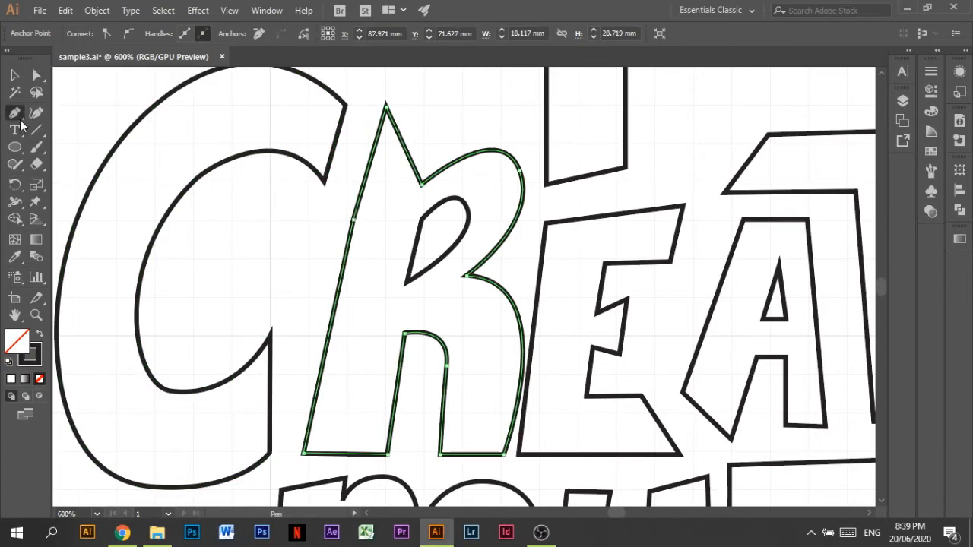
drag(423, 185, 434, 133)
click(433, 186)
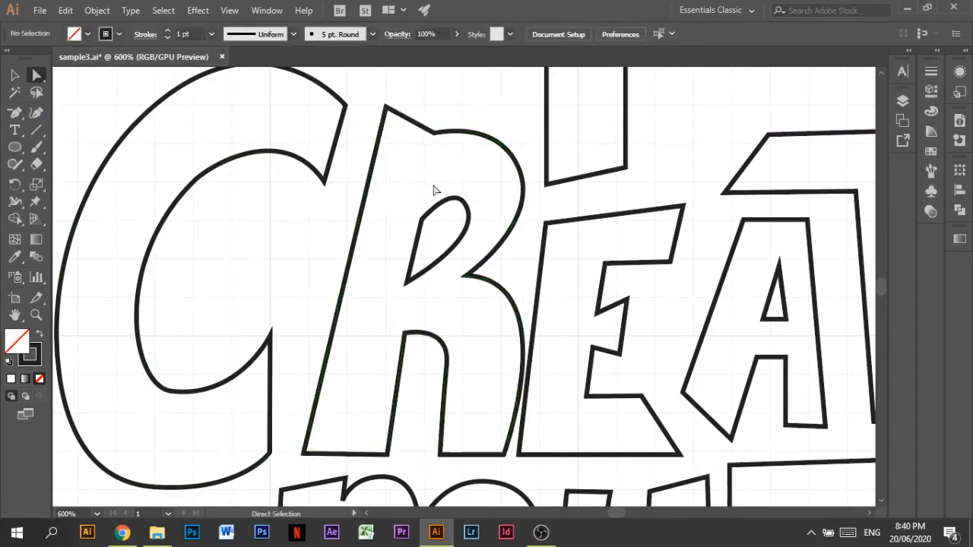
Raise the upper left corner of the "R" counter and fine-tune its lower corner to open the counter.
drag(421, 220, 423, 184)
click(433, 195)
drag(422, 184, 427, 184)
drag(407, 283, 407, 281)
click(399, 313)
scroll(335, 361, down, 2)
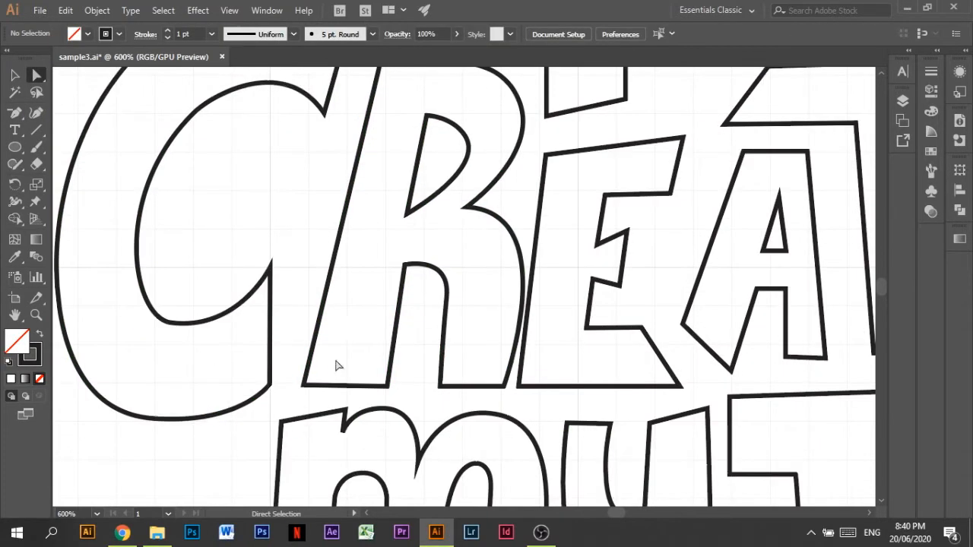
Slant the lower terminal of the "C" by extending its tip right and pulling its bottom corner left.
drag(270, 271, 283, 269)
drag(284, 385, 264, 383)
drag(283, 268, 304, 268)
click(246, 269)
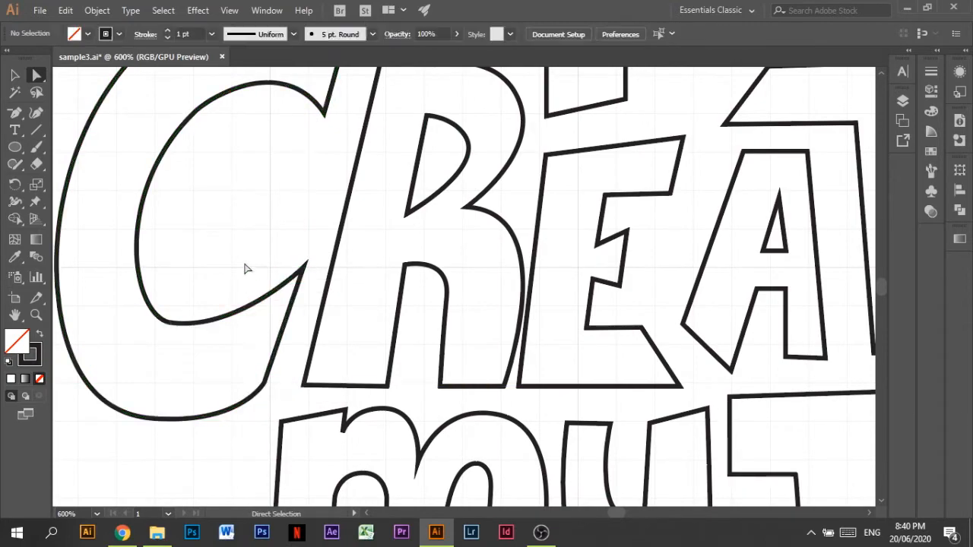
Refine the bottom curve of the "C" by adjusting its lowest anchor point and its handle.
scroll(244, 272, up, 1)
click(207, 356)
drag(243, 449, 245, 448)
click(215, 402)
scroll(182, 322, down, 1)
click(179, 324)
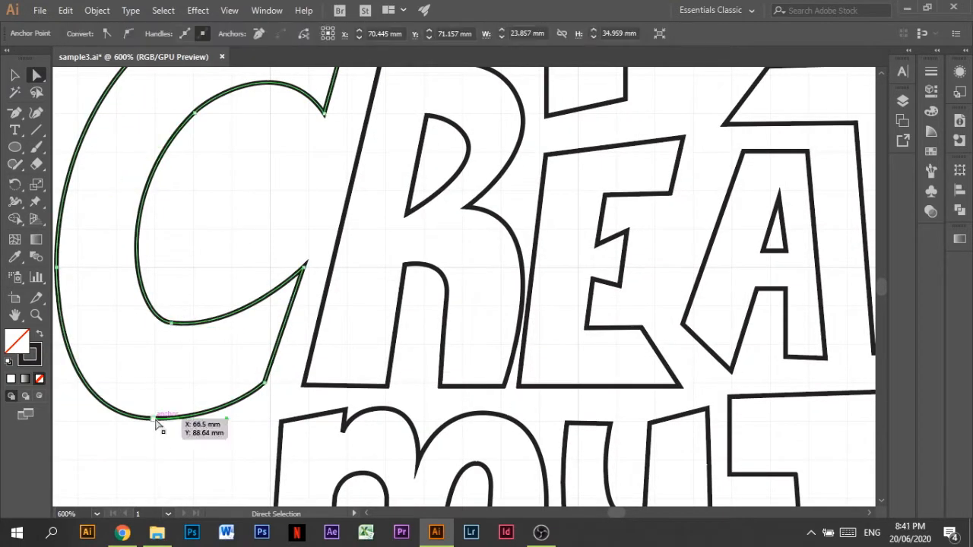
drag(154, 420, 166, 420)
click(198, 370)
Nudge the bottom corner of the "C" lower terminal and the bottom left corner of the "R" stem to the right.
scroll(209, 338, up, 1)
drag(303, 301, 302, 306)
ctrl+click(296, 269)
scroll(293, 289, down, 1)
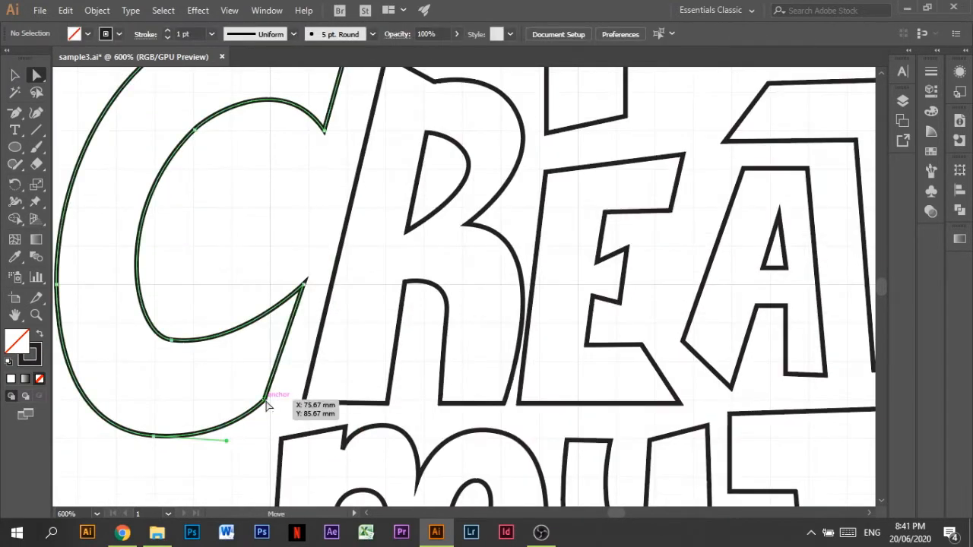
ctrl+click(302, 361)
scroll(335, 350, up, 5)
drag(266, 400, 310, 424)
scroll(336, 351, down, 4)
scroll(350, 304, up, 2)
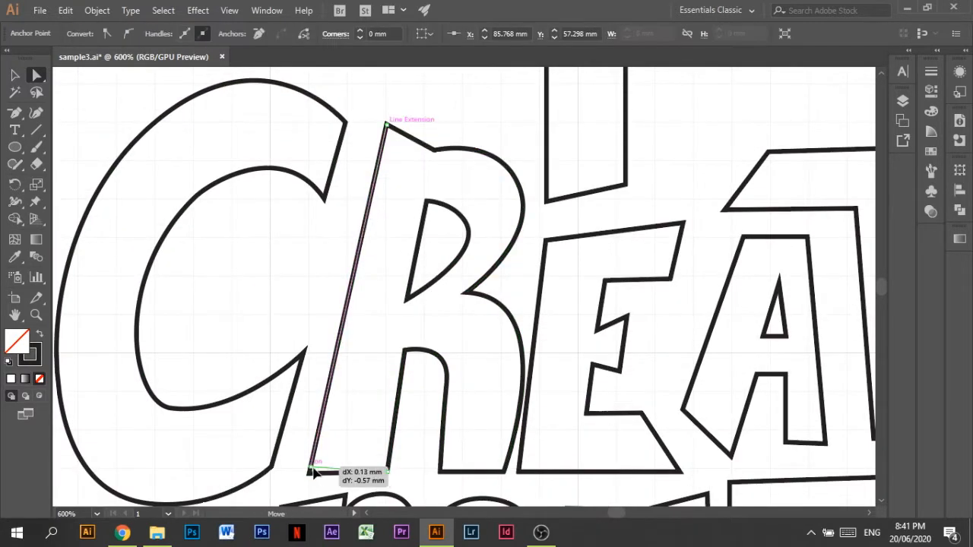
Lower the notch between the "R" stem tip and the bowl.
ctrl+click(375, 341)
scroll(376, 341, down, 1)
scroll(426, 228, up, 1)
mouse_move(434, 172)
mouse_down()
mouse_move(437, 182)
mouse_move(424, 182)
mouse_up()
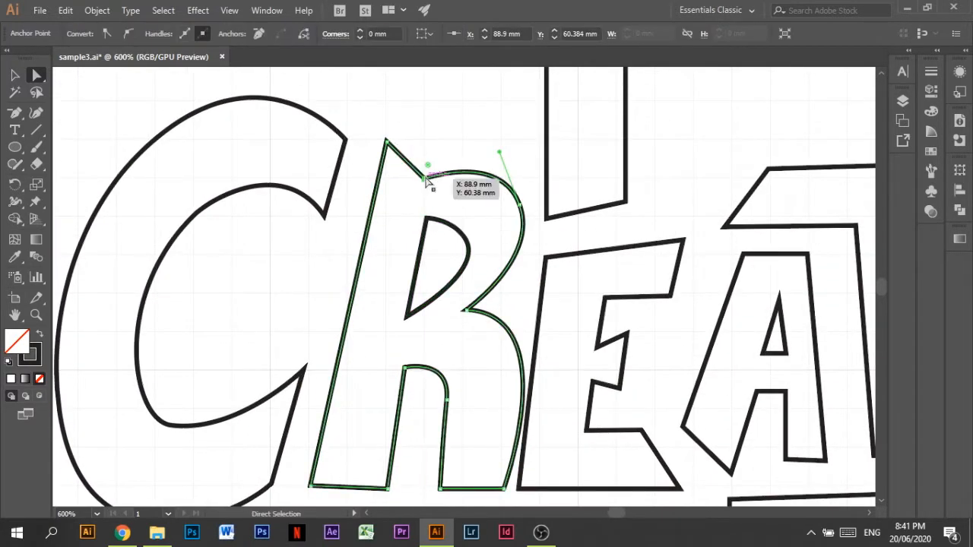
scroll(456, 228, down, 2)
Move the waist point of the "R" left and tighten the outer curve of its leg.
ctrl+click(480, 269)
click(473, 278)
ctrl+click(495, 339)
click(460, 275)
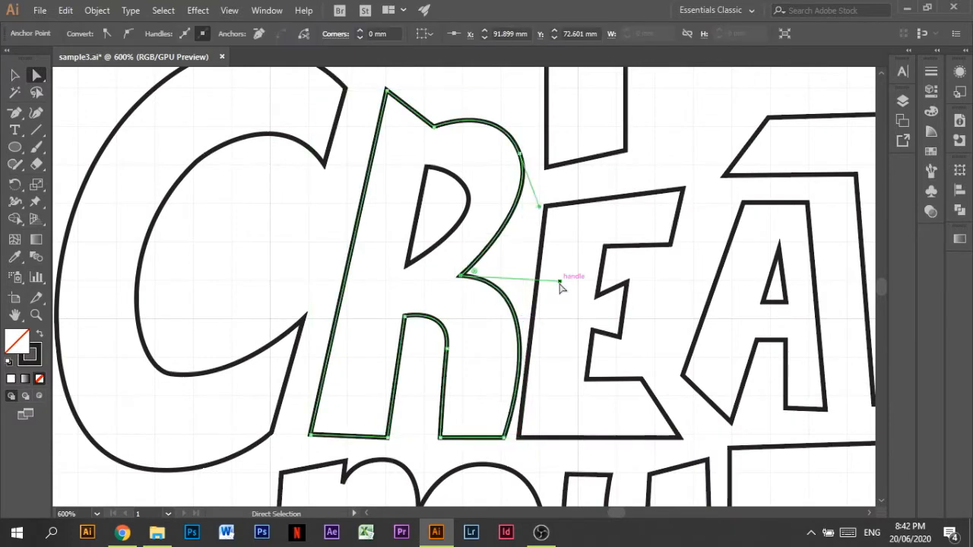
drag(551, 279, 551, 279)
scroll(452, 328, down, 1)
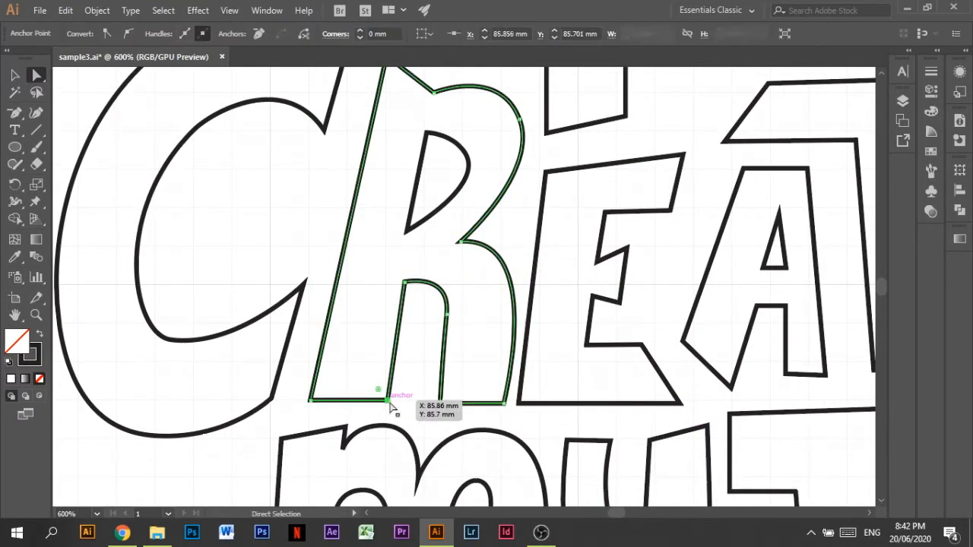
Shift the inner edge of the "R" leg right and move the "E" right to make room.
drag(441, 365, 459, 368)
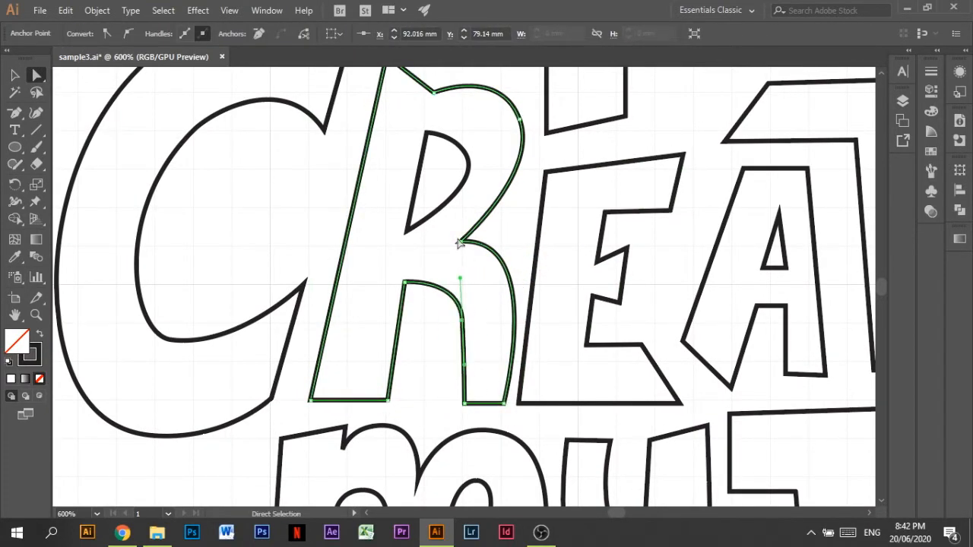
drag(613, 322, 647, 321)
click(479, 396)
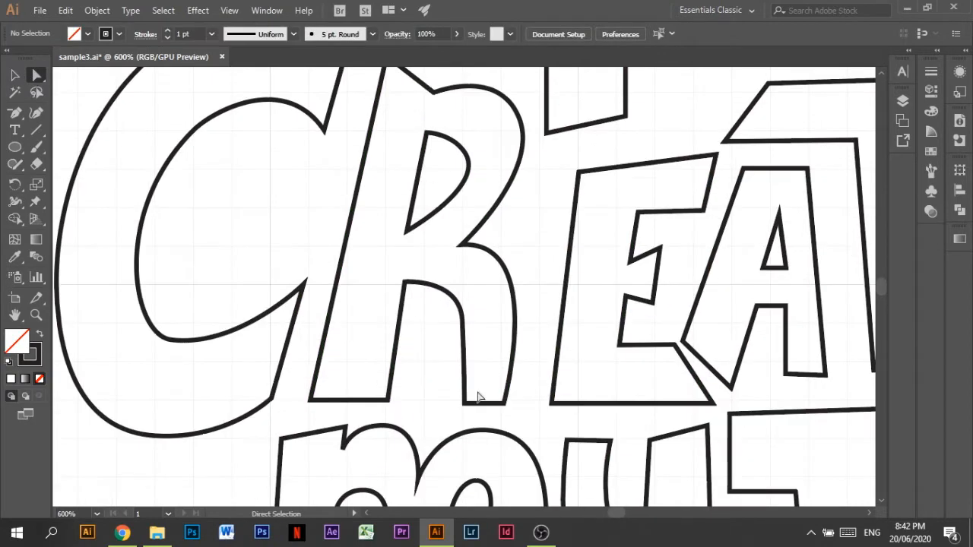
Widen the "R" leg by extending its outer bottom corner right, and round out the lower curve of its bowl.
drag(505, 401, 544, 402)
drag(461, 246, 459, 246)
click(547, 200)
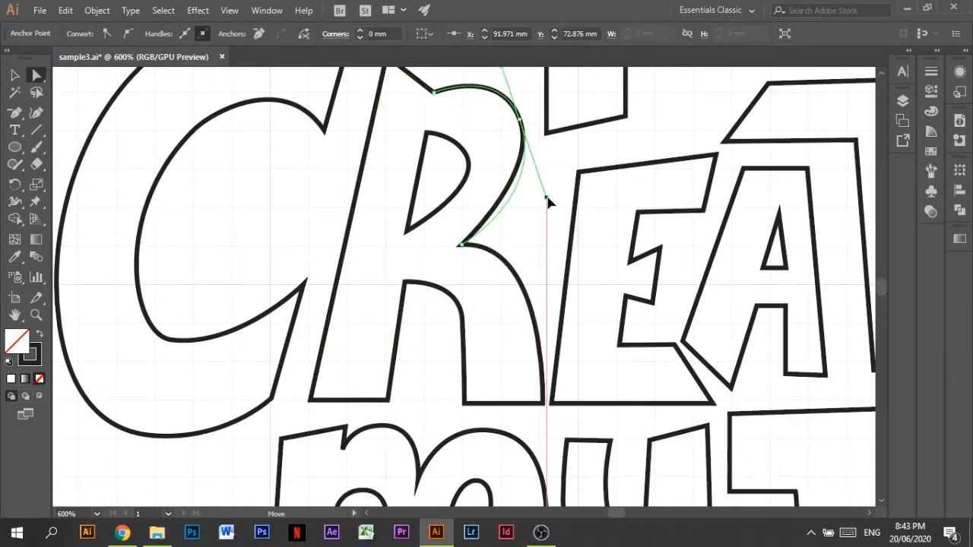
scroll(563, 199, up, 1)
scroll(630, 160, up, 5)
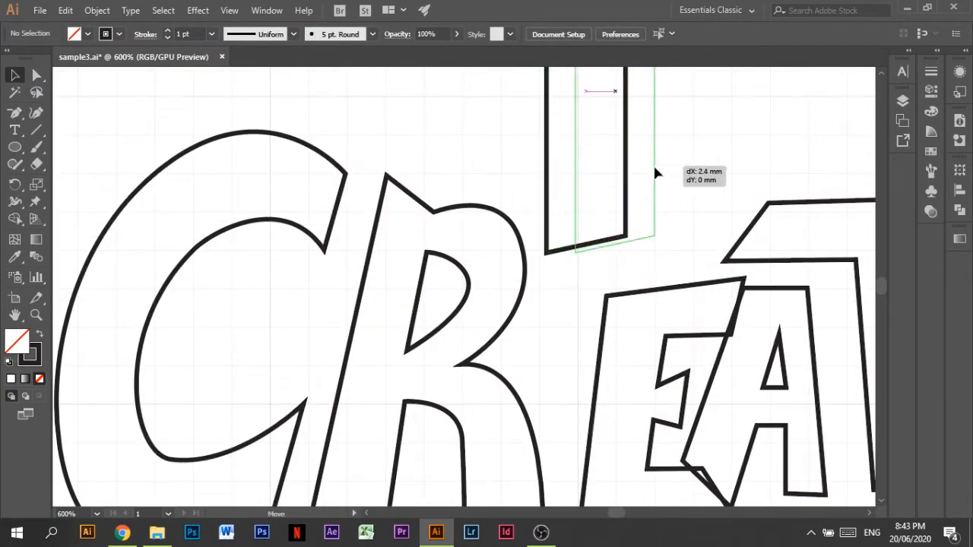
Move the "I" about 2.4 mm to the right to match the respaced "E".
key(v)
click(689, 167)
key(ctrl+0)
key(ctrl+plus)
key(ctrl+plus)
key(ctrl+plus)
key(ctrl+plus)
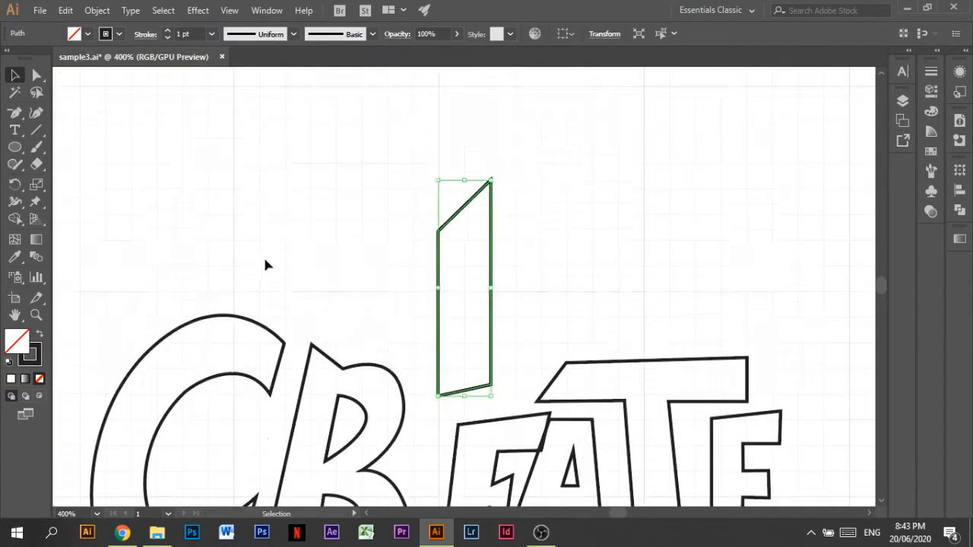
scroll(262, 256, down, 4)
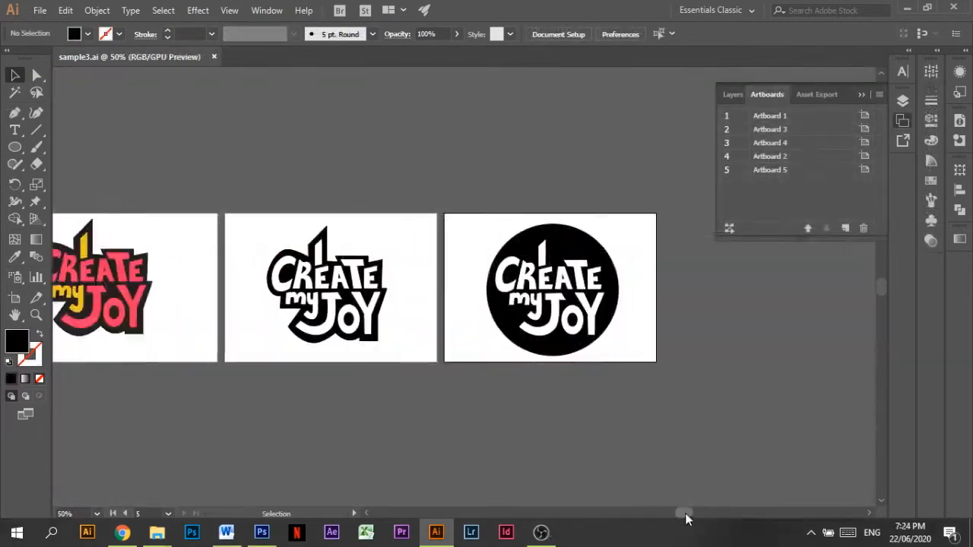
Paste the circular logo onto a sixth artboard and fill its circle with the palette's pink.
drag(686, 514, 695, 515)
key(ctrl+v)
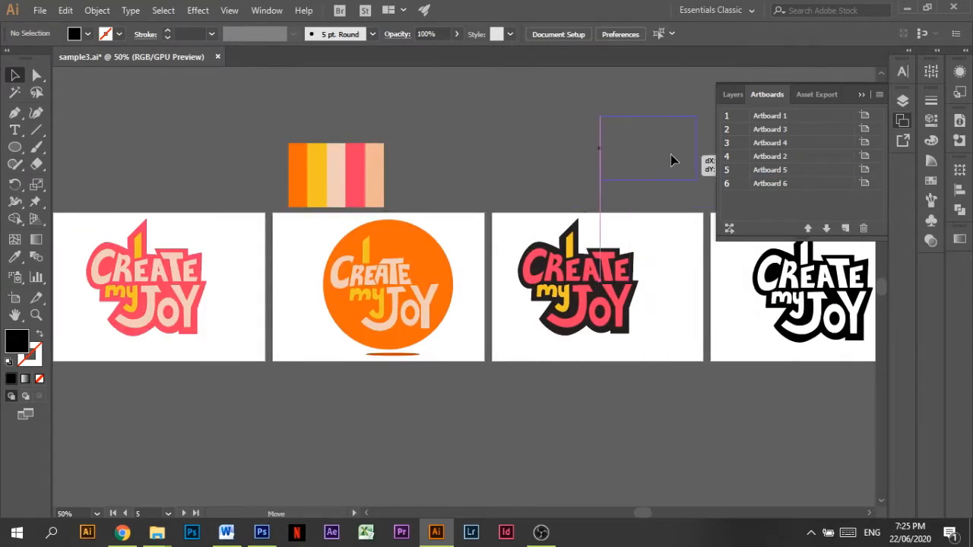
click(495, 246)
click(15, 257)
click(707, 298)
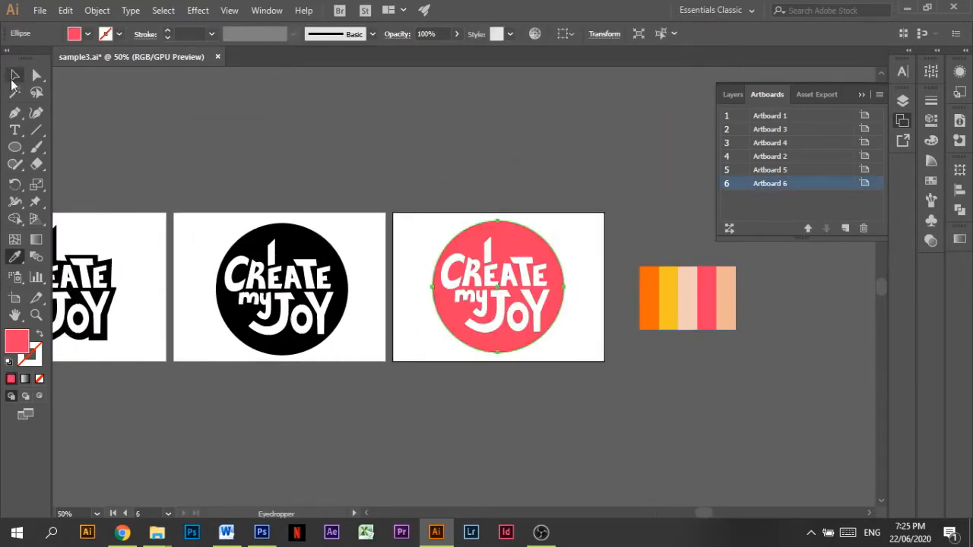
Fill all the letters of "CREATE" in the pink circular logo with the palette's yellow.
click(15, 75)
click(447, 273)
shift+click(520, 272)
shift+click(471, 278)
key(ctrl+plus)
key(ctrl+plus)
key(ctrl+plus)
shift+click(473, 302)
shift+click(538, 303)
shift+click(622, 297)
key(ctrl+minus)
key(ctrl+minus)
click(14, 257)
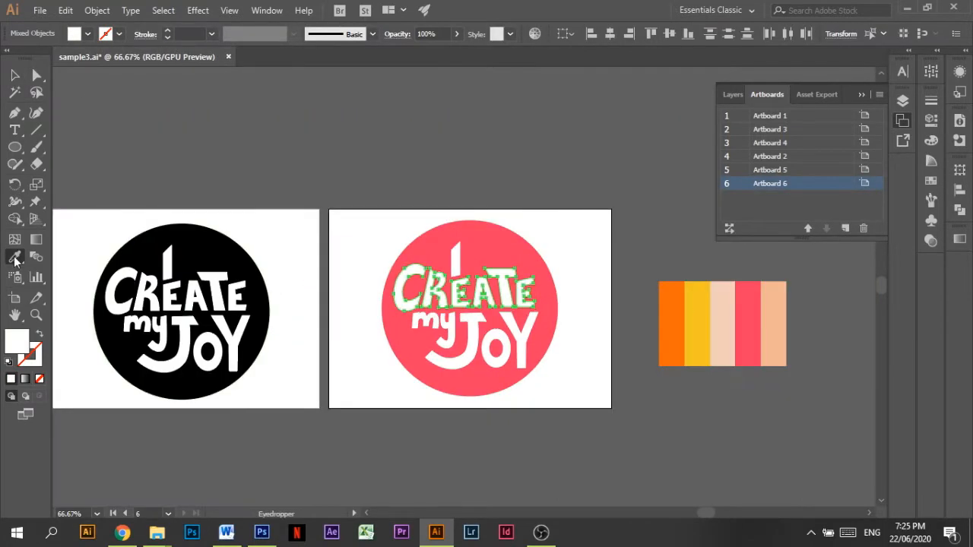
click(14, 257)
click(697, 324)
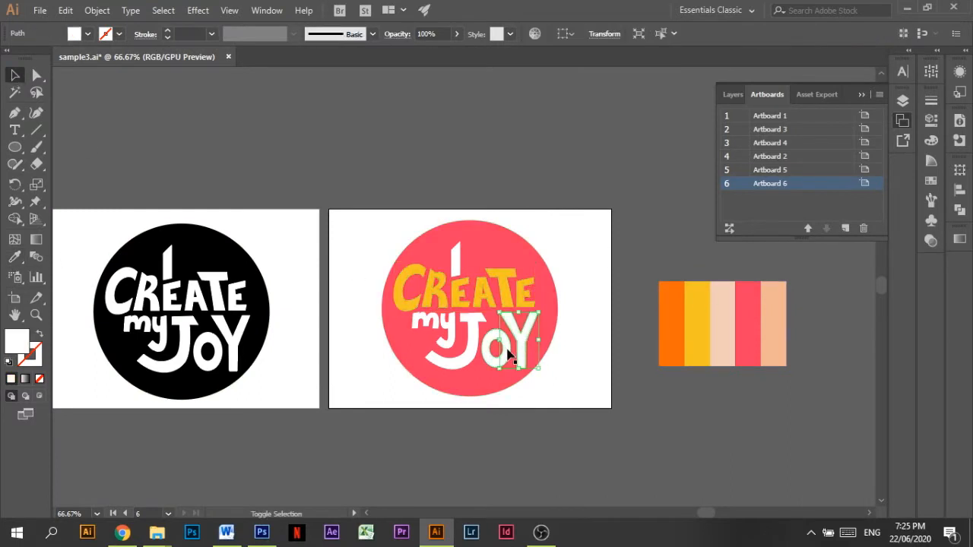
Recolour the circle orange, "I" and "my" yellow, and "CREATE" and "JOY" pale peach using the palette swatches.
click(671, 310)
click(15, 76)
click(456, 262)
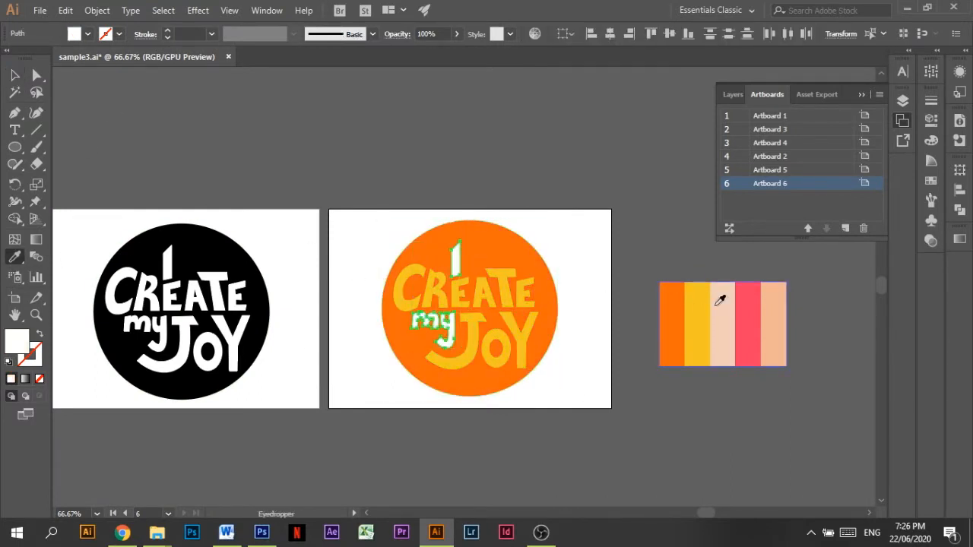
click(550, 335)
click(455, 259)
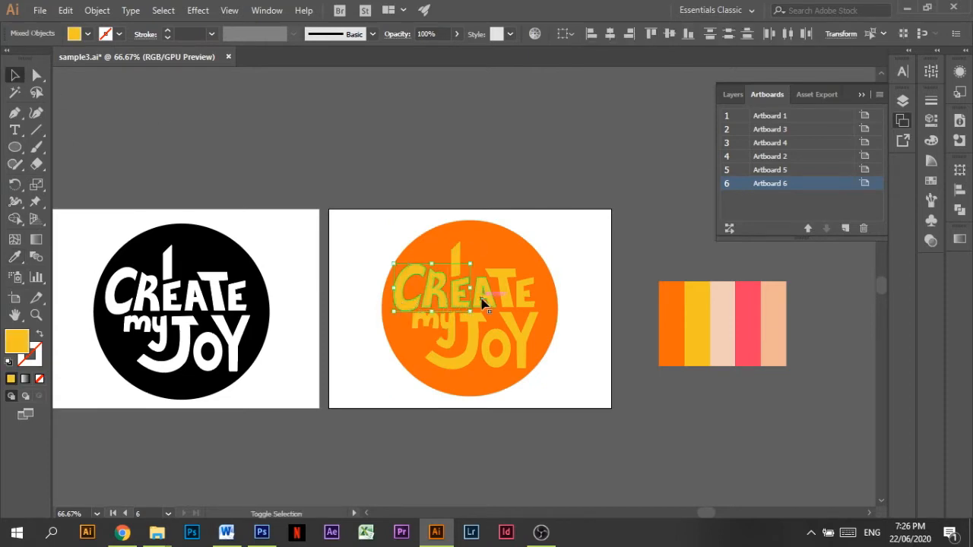
key(i)
click(734, 290)
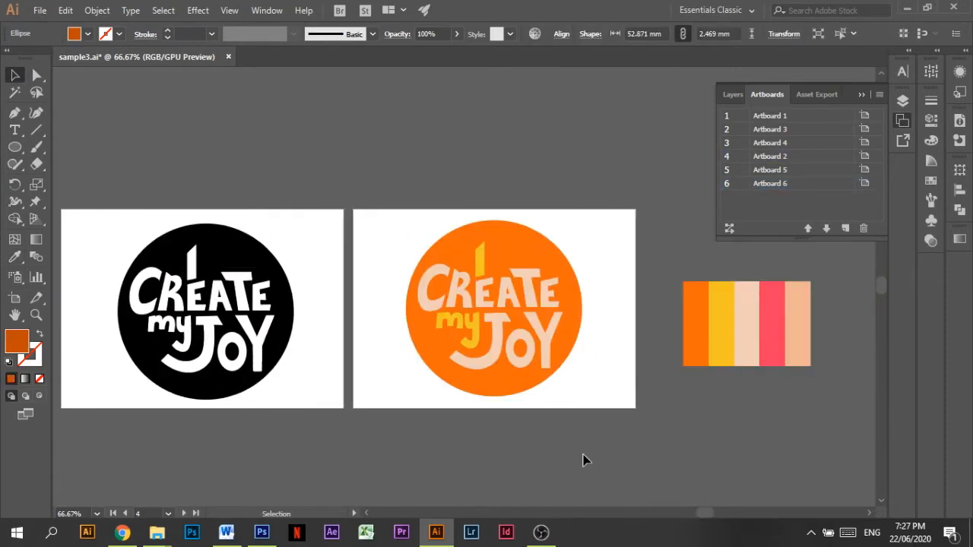
Position the thin dark orange ellipse beneath the orange circle as a shadow and select the circular logo artwork.
drag(501, 410, 524, 404)
click(416, 214)
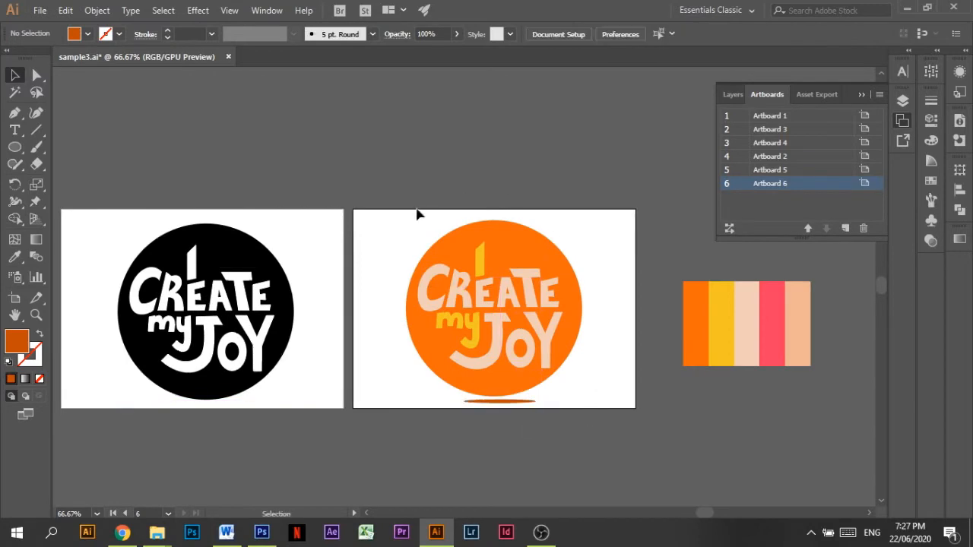
drag(416, 215, 563, 377)
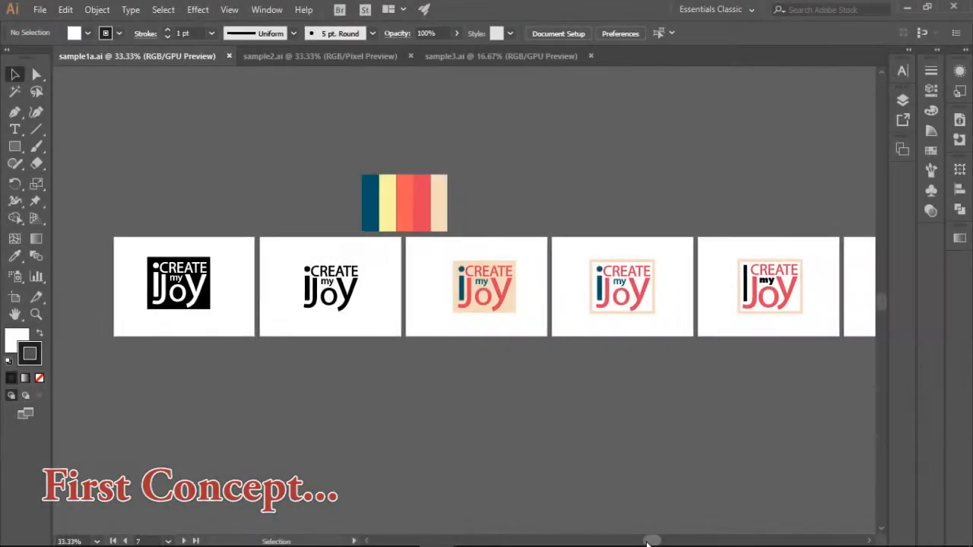
Review the logo variants in sample1a.ai, sample2.ai and sample3.ai, and browse the pages of sample1a.pdf in Adobe Acrobat Reader.
scroll(486, 287, right, 5)
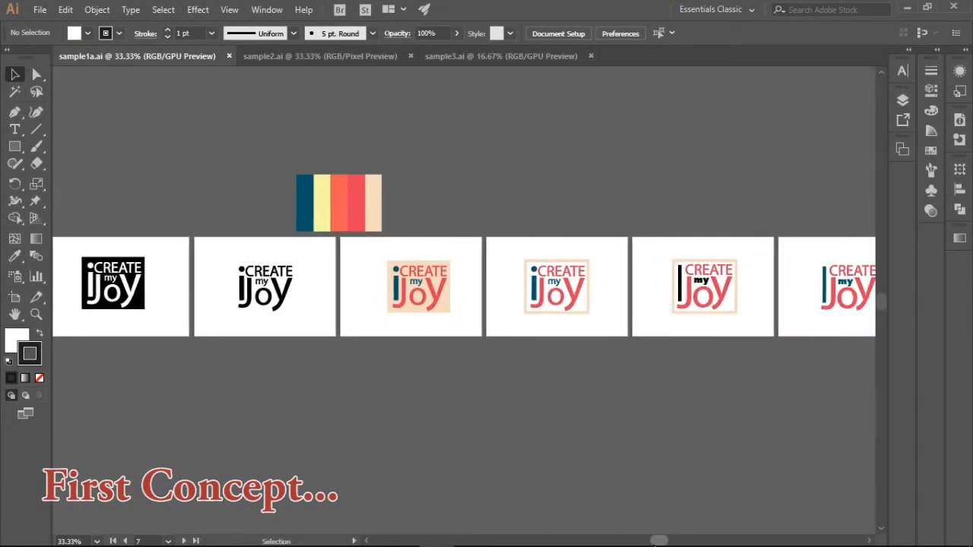
scroll(487, 286, right, 6)
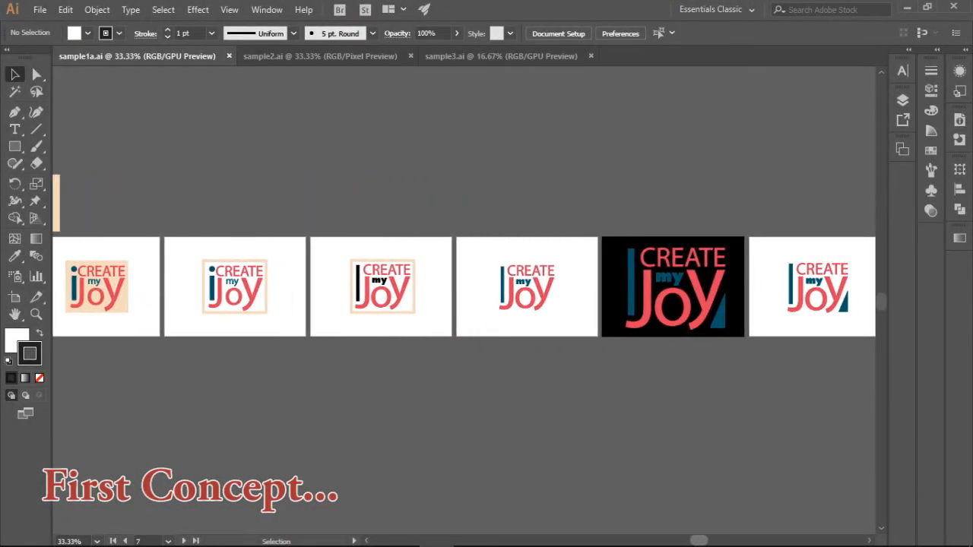
drag(708, 541, 733, 543)
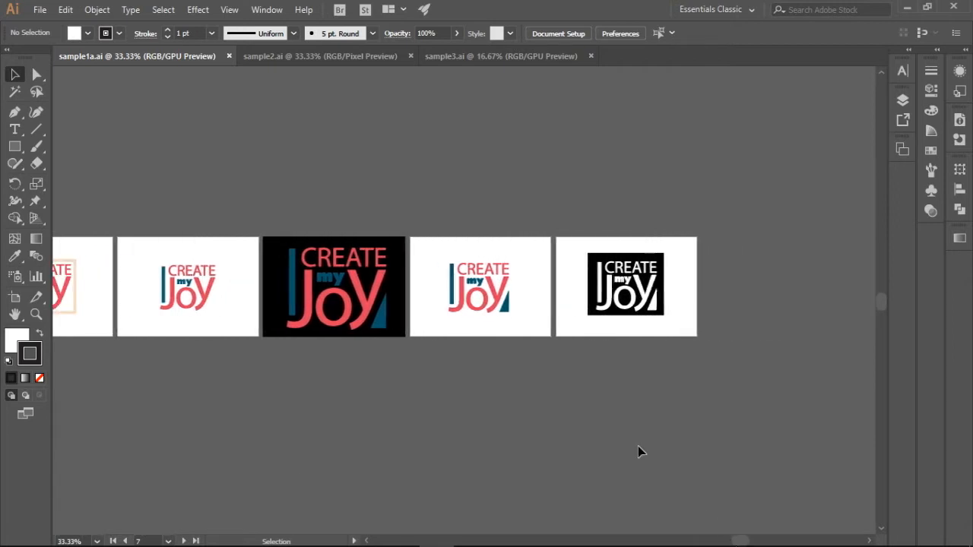
click(257, 53)
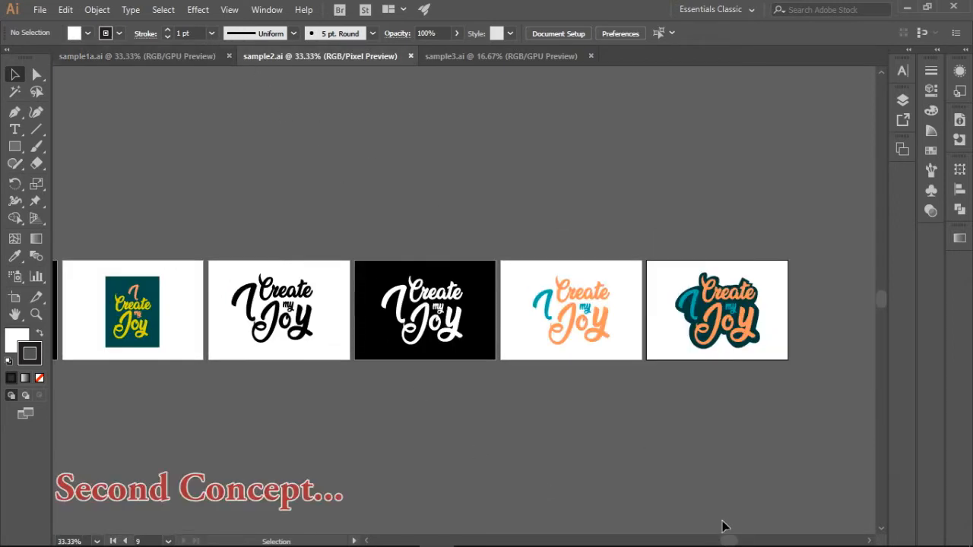
mouse_move(727, 541)
mouse_down()
mouse_move(626, 541)
mouse_move(727, 543)
mouse_up()
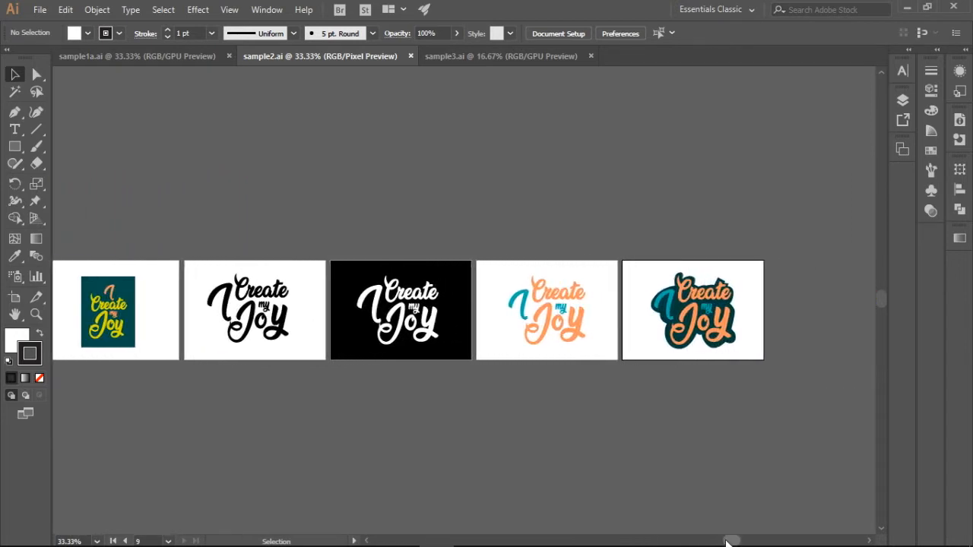
click(502, 57)
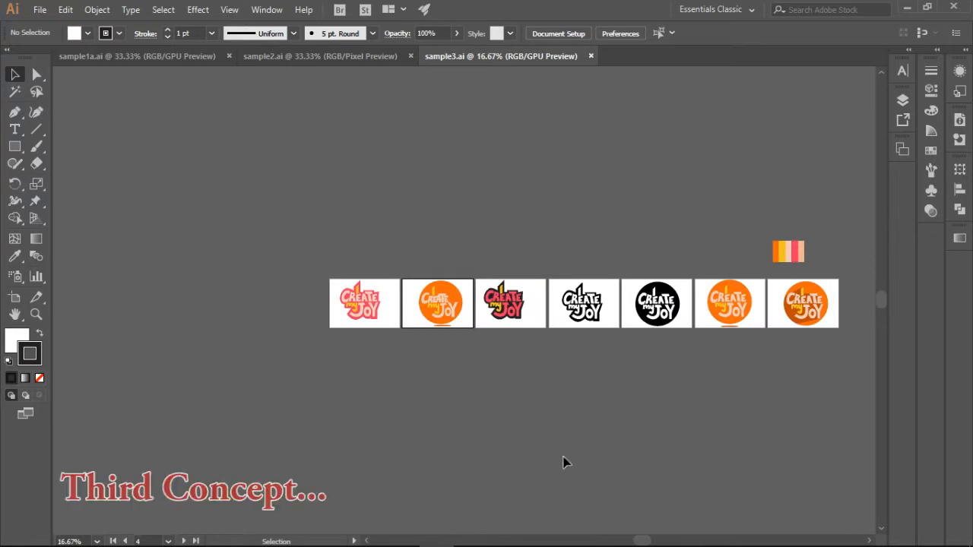
drag(640, 543, 669, 541)
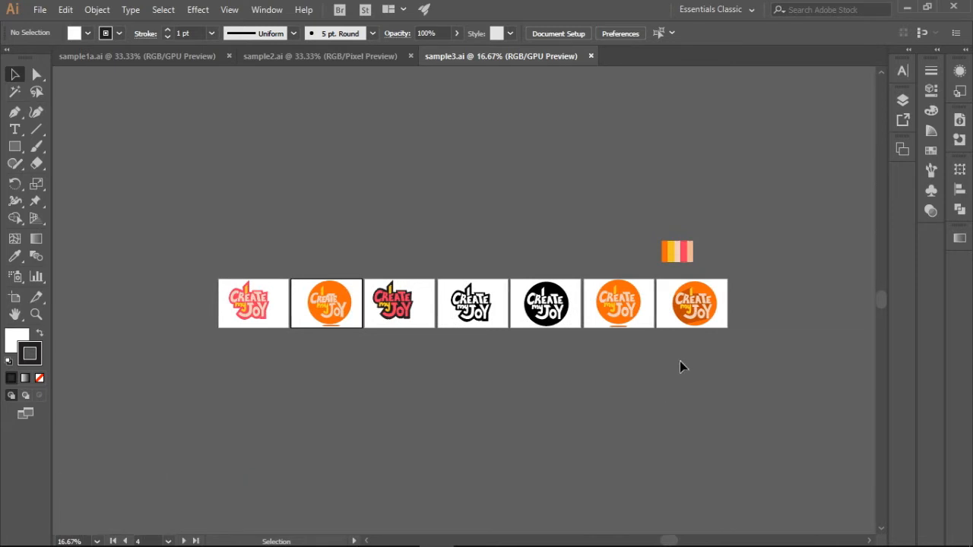
key(ctrl+equal)
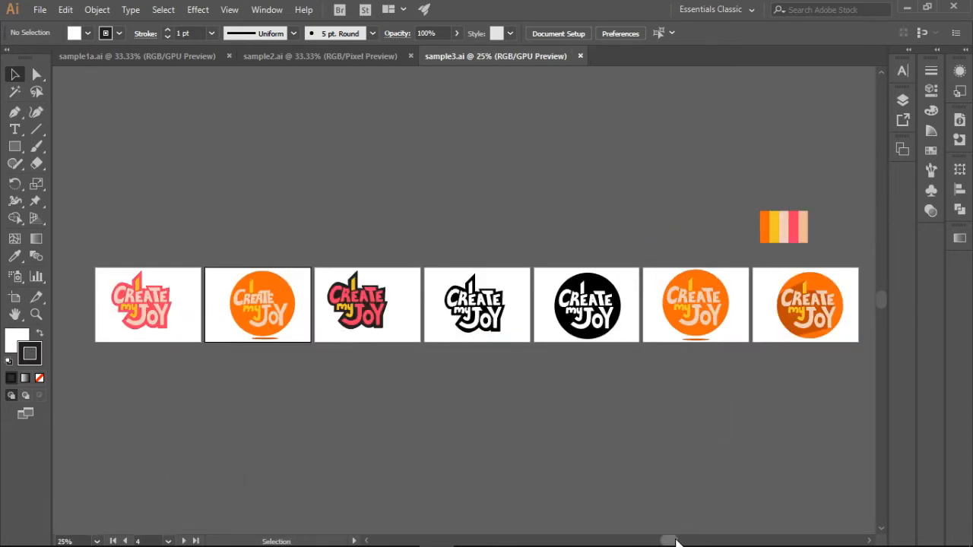
drag(669, 542, 701, 541)
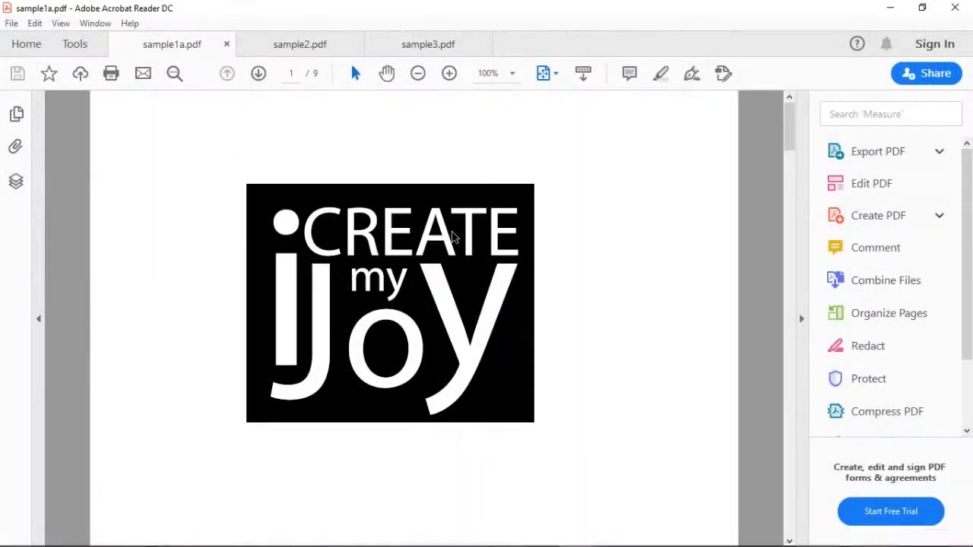
scroll(608, 274, down, 6)
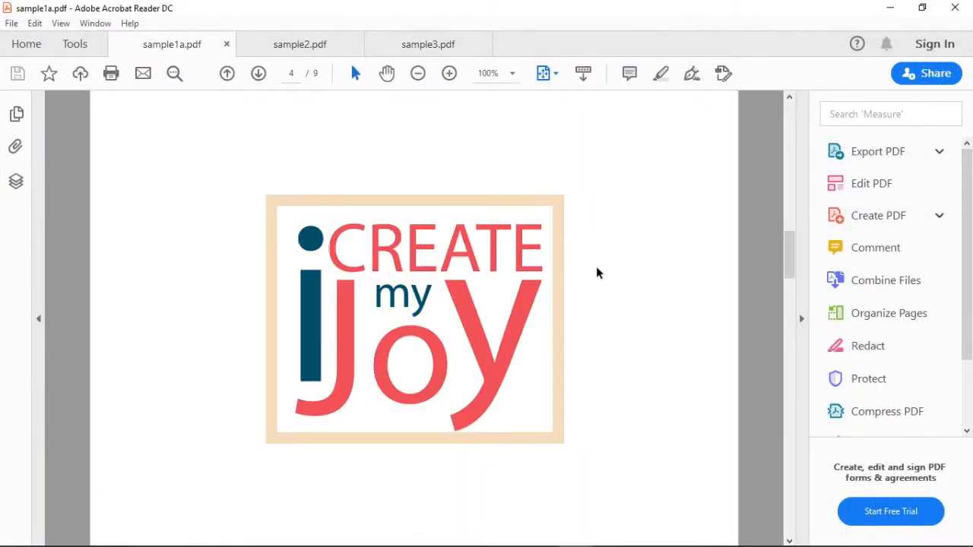
Browse the pages of sample1a.pdf, sample2.pdf and sample3.pdf to review the logo variants.
scroll(620, 283, down, 2)
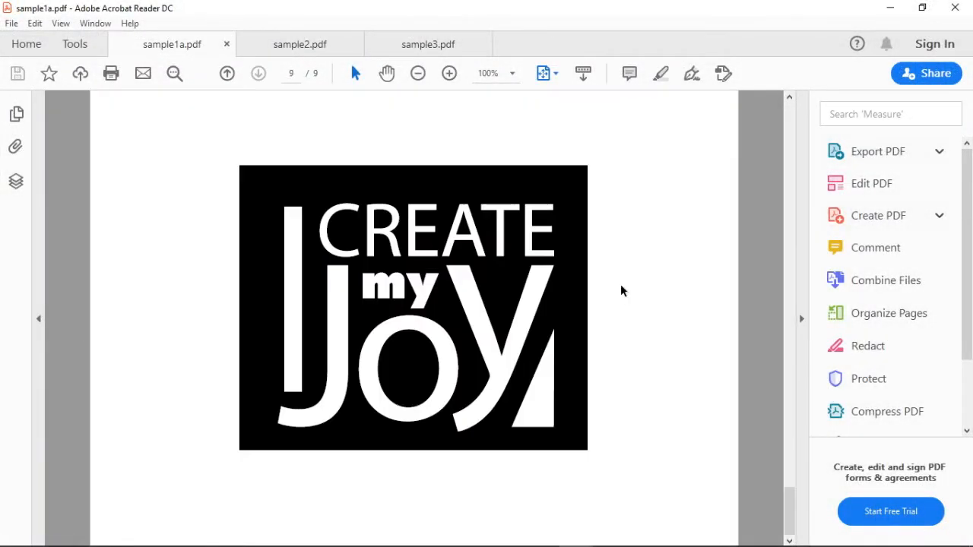
click(263, 43)
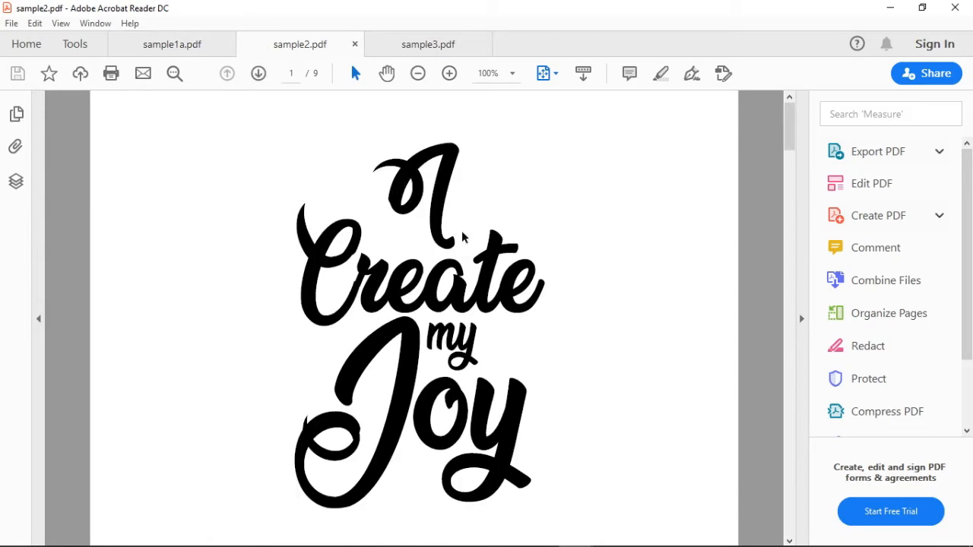
scroll(554, 228, down, 4)
scroll(555, 230, down, 4)
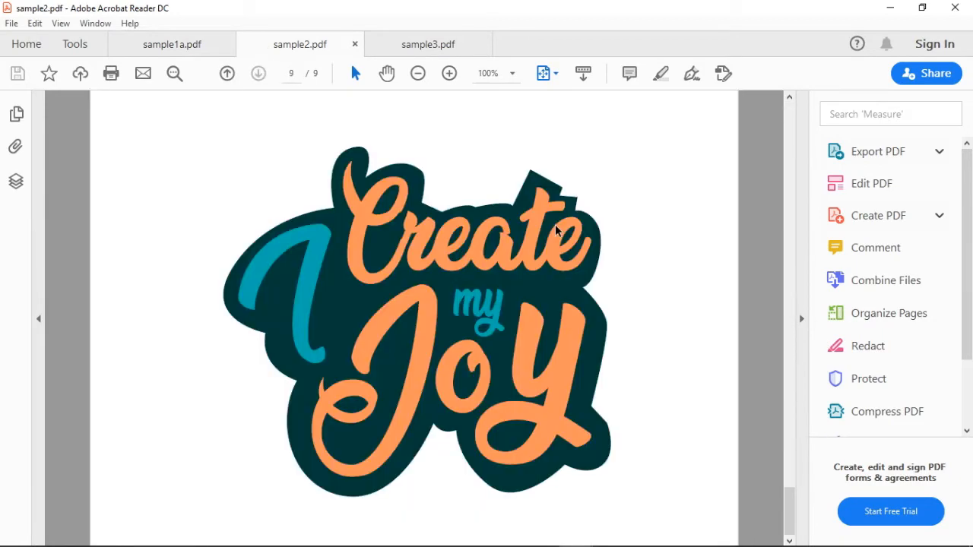
click(427, 45)
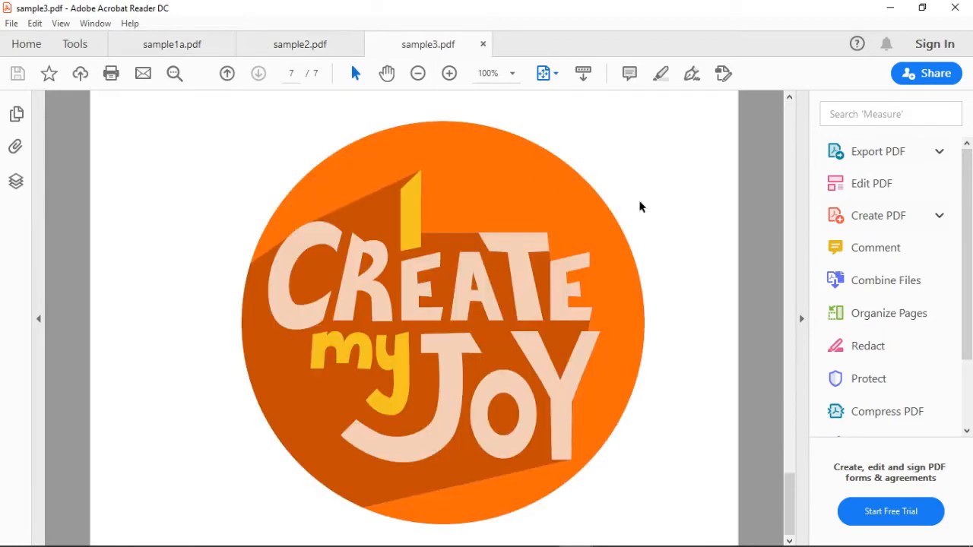
scroll(623, 281, up, 2)
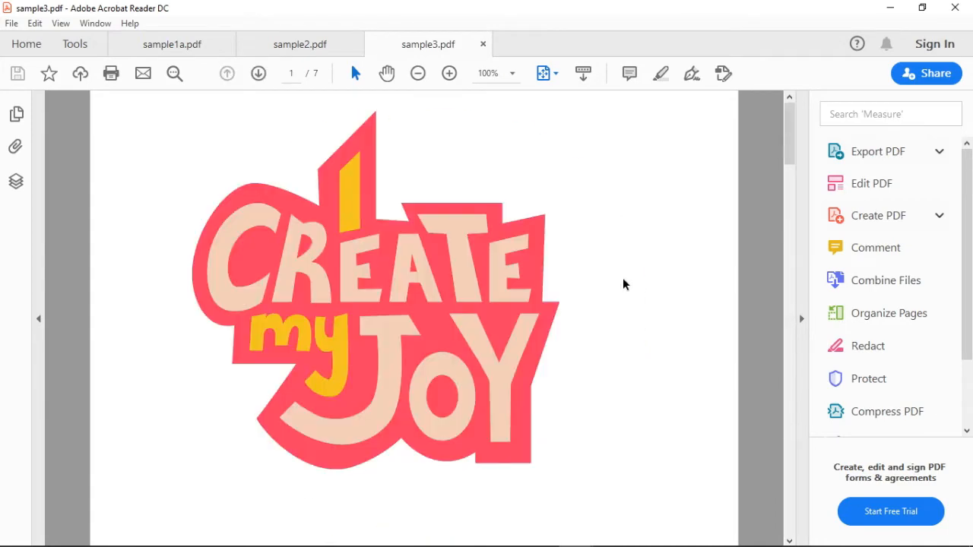
scroll(623, 282, up, 1)
scroll(623, 283, down, 3)
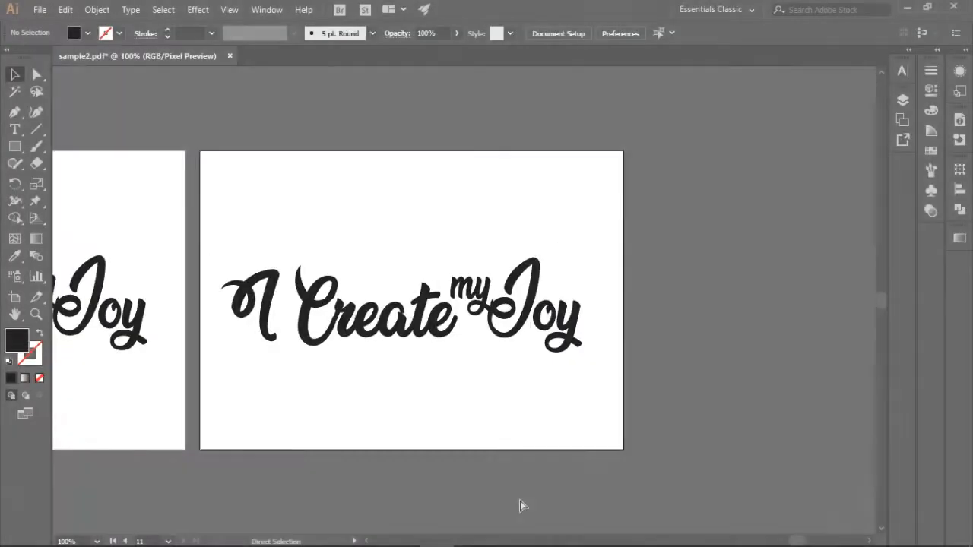
In Adobe Illustrator, place the five-colour palette image on the canvas beside the last wordmark artboard of sample2.pdf.
click(414, 312)
click(270, 286)
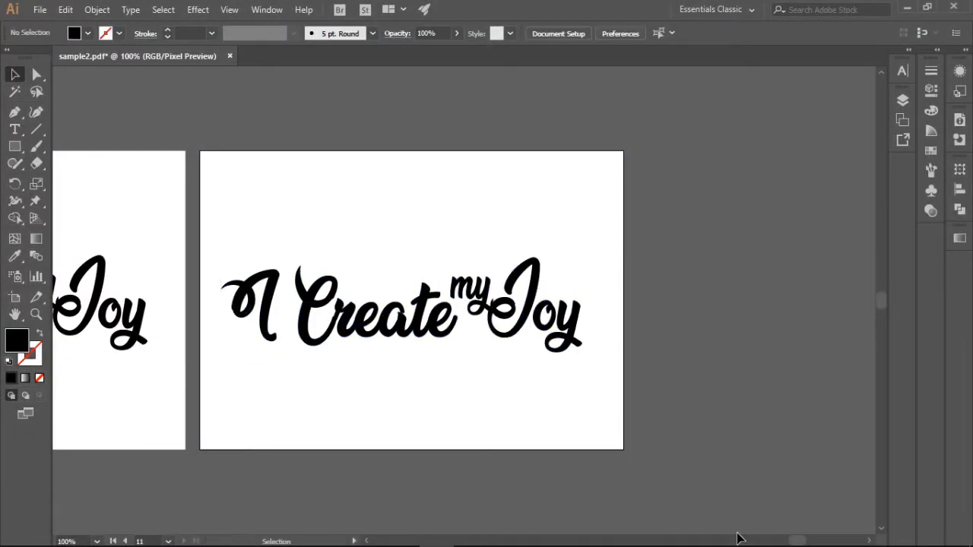
drag(586, 330, 714, 193)
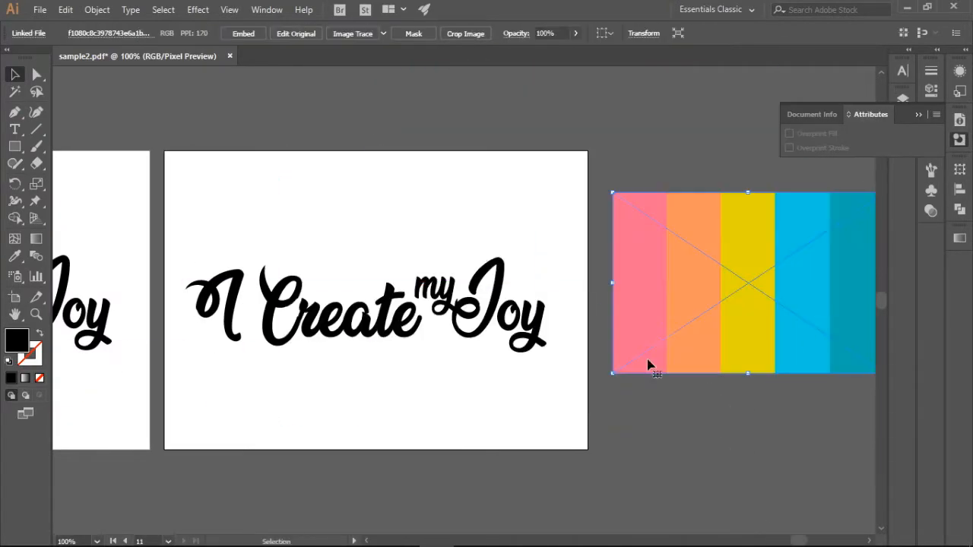
click(588, 337)
key(i)
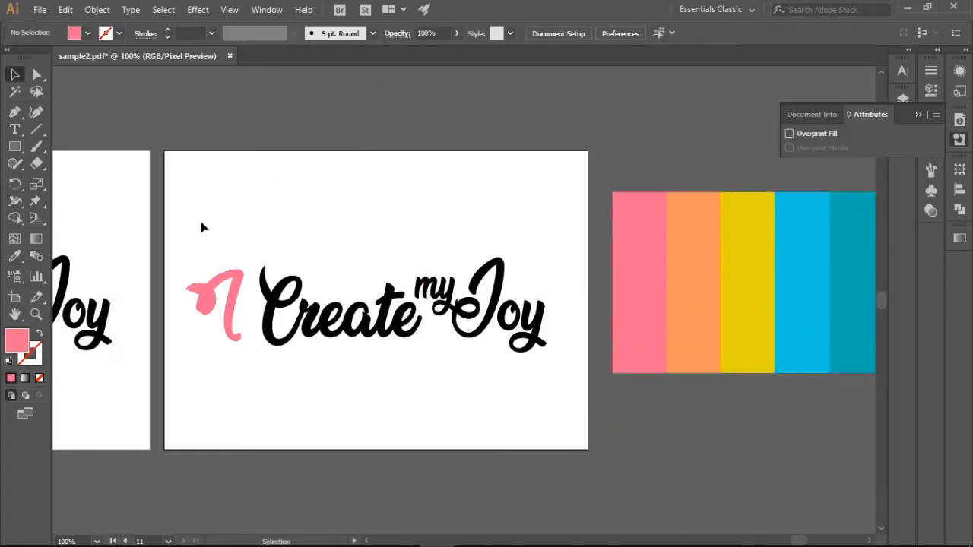
key(ctrl+z)
Expand the brush strokes of the letter "I" and merge its overlapping parts with the Shape Builder.
drag(180, 234, 570, 378)
click(97, 9)
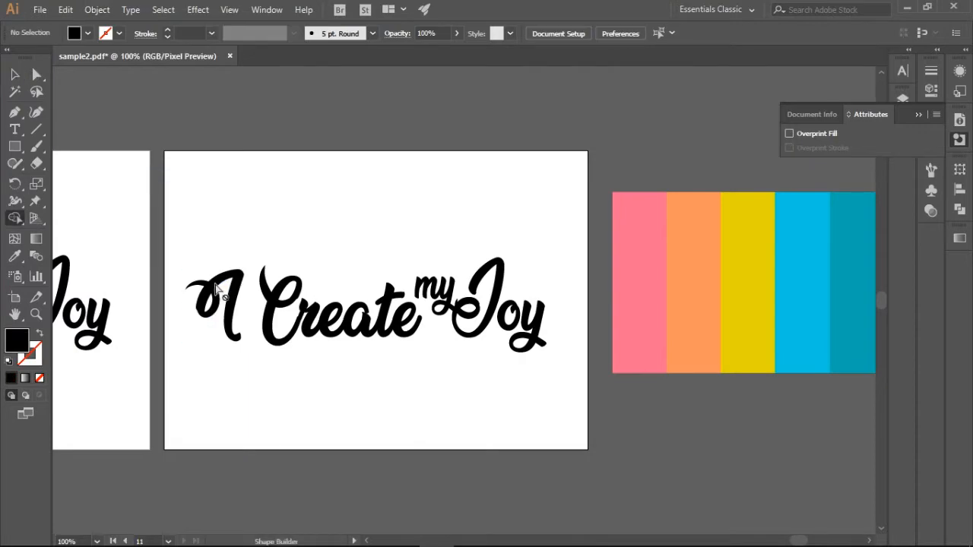
key(ctrl+=)
scroll(291, 267, left, 5)
drag(237, 220, 344, 385)
key(shift+m)
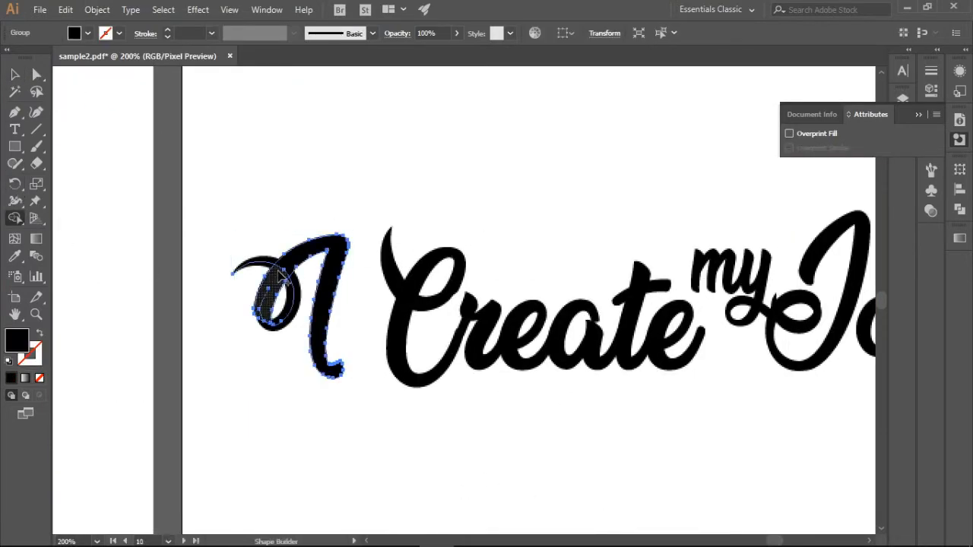
click(16, 75)
click(221, 205)
click(290, 318)
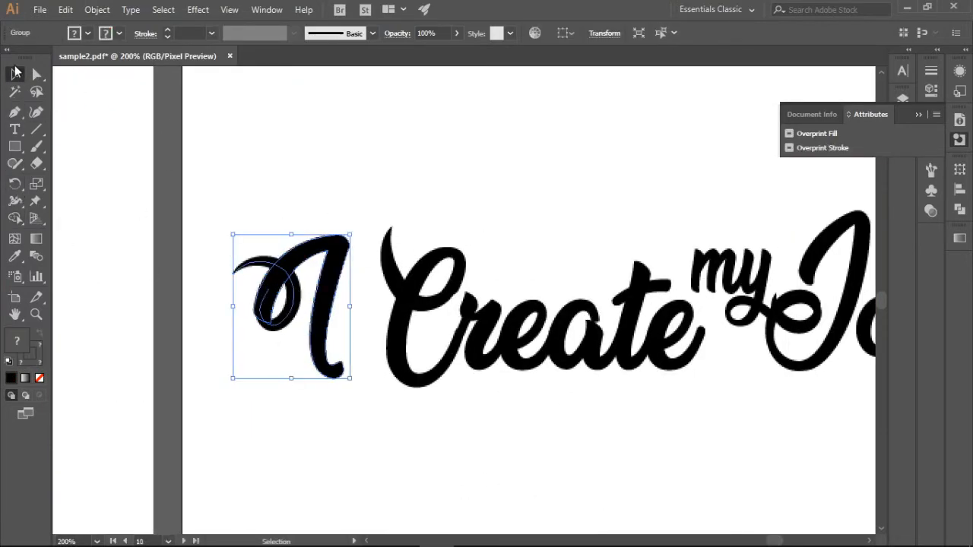
double_click(249, 262)
click(97, 10)
click(137, 177)
click(60, 76)
click(61, 76)
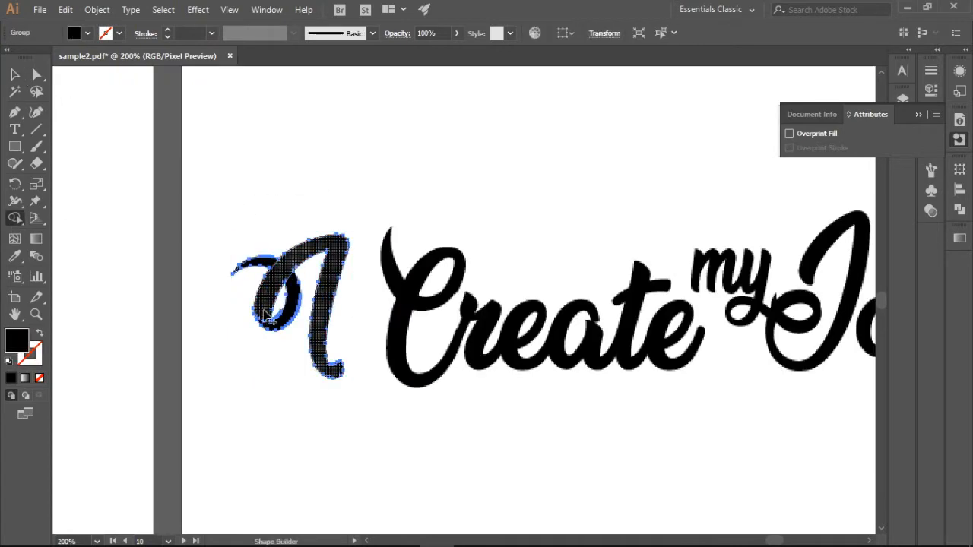
Select the strokes of the "C" in "Create" and expand them into filled shapes.
click(387, 257)
shift+click(399, 342)
click(97, 10)
click(137, 177)
click(351, 196)
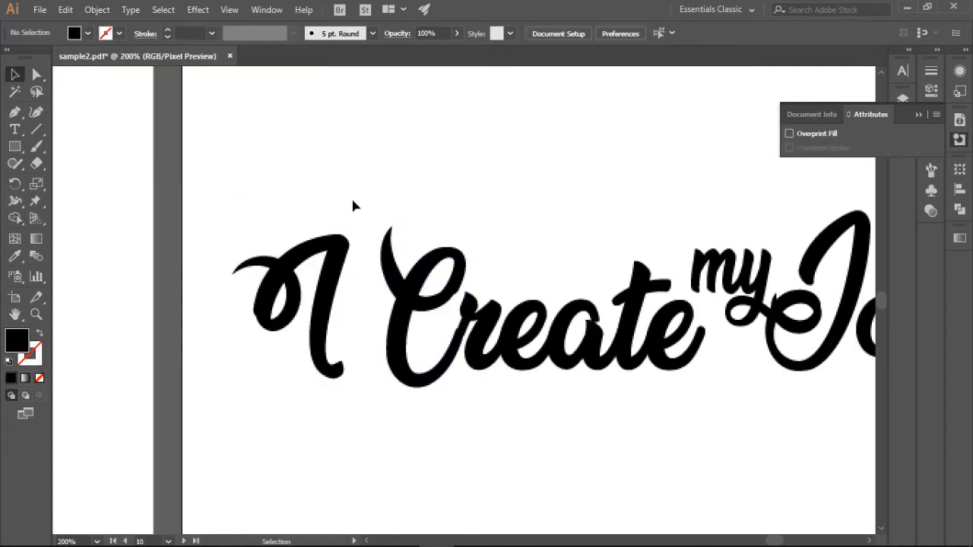
key(ctrl+minus)
key(ctrl+minus)
key(ctrl+minus)
key(ctrl+minus)
click(40, 9)
click(119, 337)
click(535, 386)
key(ctrl+plus)
key(ctrl+plus)
key(ctrl+plus)
key(ctrl+plus)
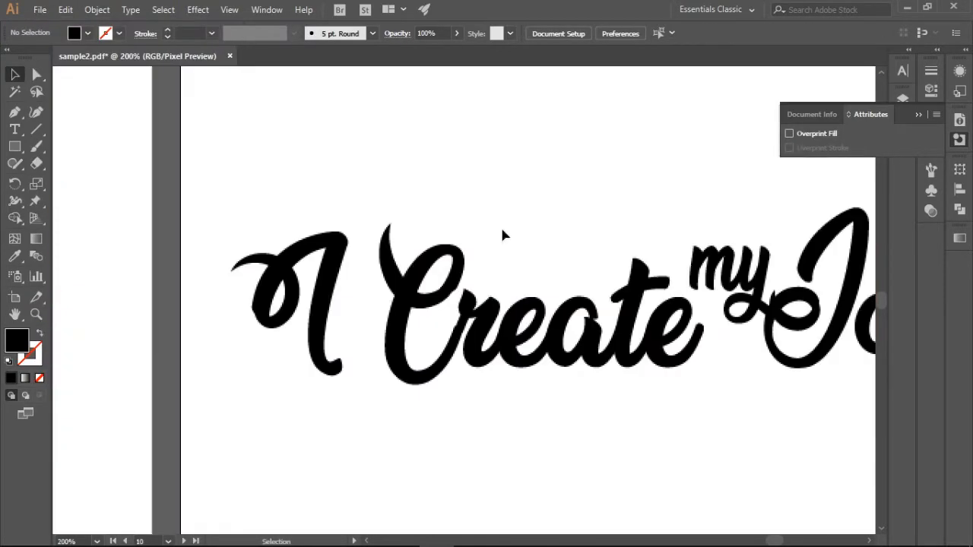
Merge the overlapping parts of the "C" in "Create" with the Shape Builder.
key(shift+m)
mouse_move(409, 215)
mouse_down()
mouse_move(415, 281)
mouse_move(437, 252)
mouse_up()
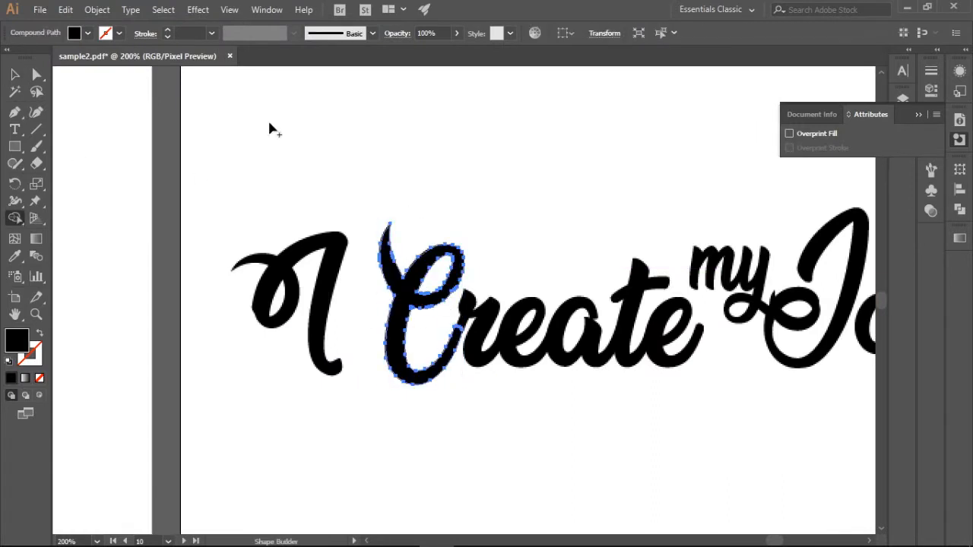
Expand the brush strokes of the "J" in "Joy" and merge its overlapping parts with the Shape Builder.
drag(775, 541, 784, 541)
click(433, 266)
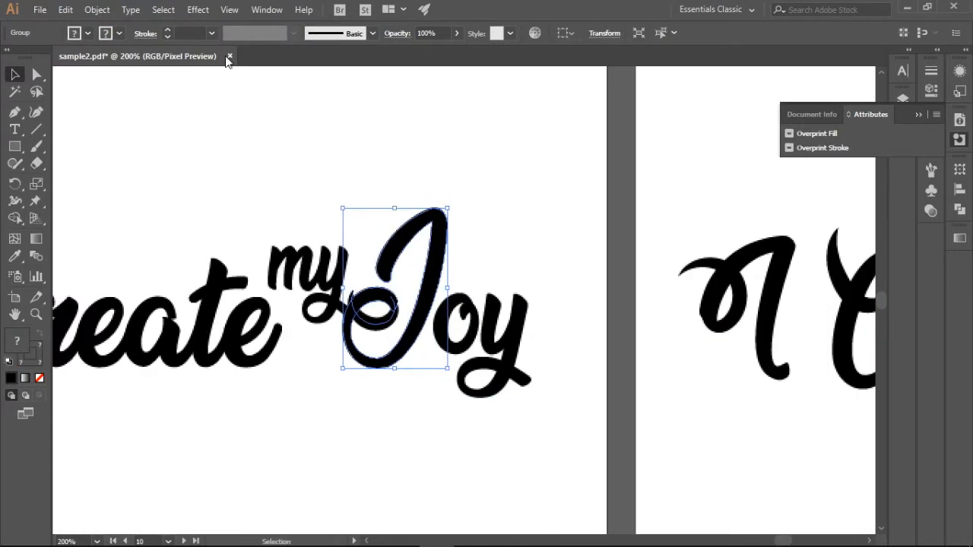
click(97, 10)
click(129, 181)
drag(361, 306, 391, 327)
click(15, 75)
key(ctrl+plus)
key(ctrl+plus)
key(ctrl+plus)
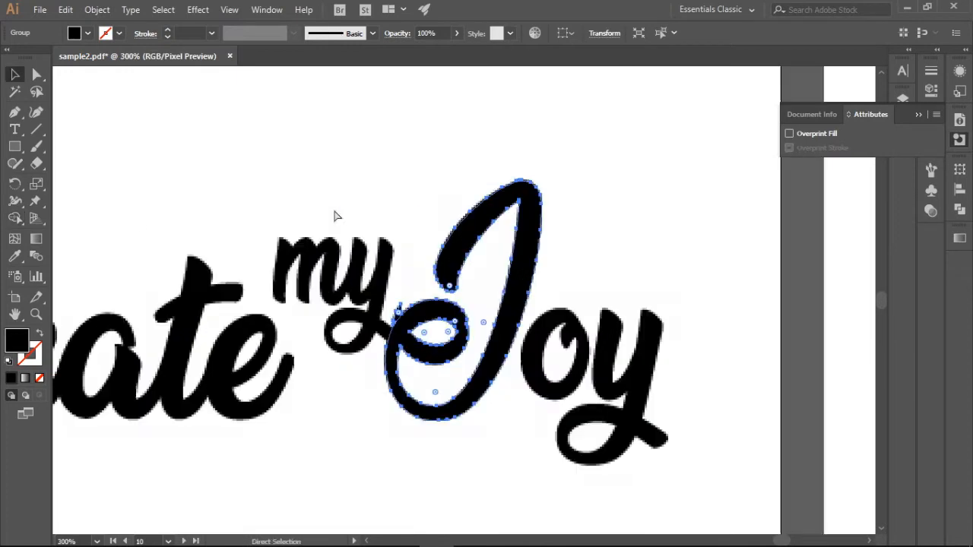
click(14, 218)
click(15, 75)
Deselect the artwork and save sample2.pdf.
click(360, 114)
key(ctrl+minus)
key(ctrl+minus)
key(ctrl+minus)
key(ctrl+minus)
key(ctrl+minus)
key(ctrl+minus)
key(ctrl+minus)
key(ctrl+minus)
click(39, 10)
click(111, 126)
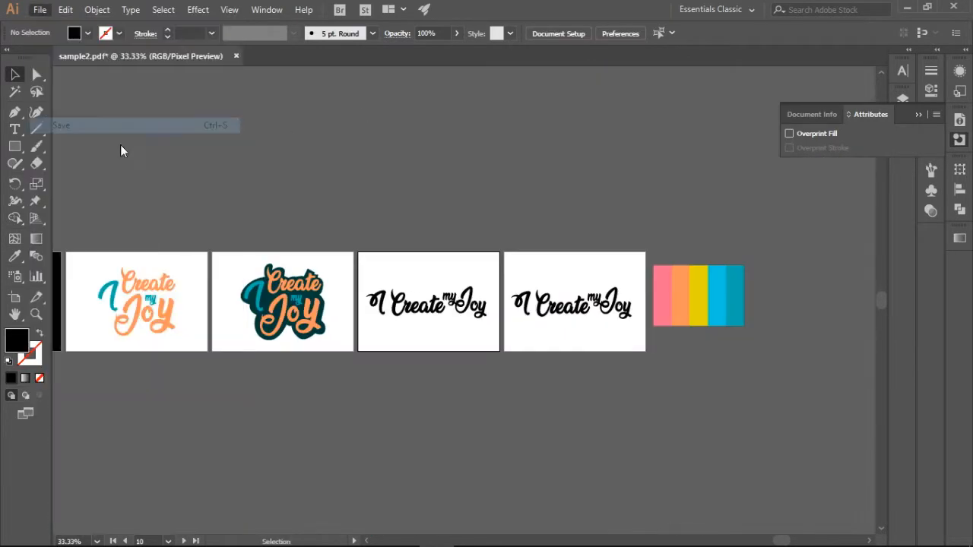
Replace the unmerged wordmark on the last artboard with a duplicate of the merged wordmark from the neighbouring artboard.
drag(518, 282, 608, 323)
key(Delete)
drag(365, 272, 508, 359)
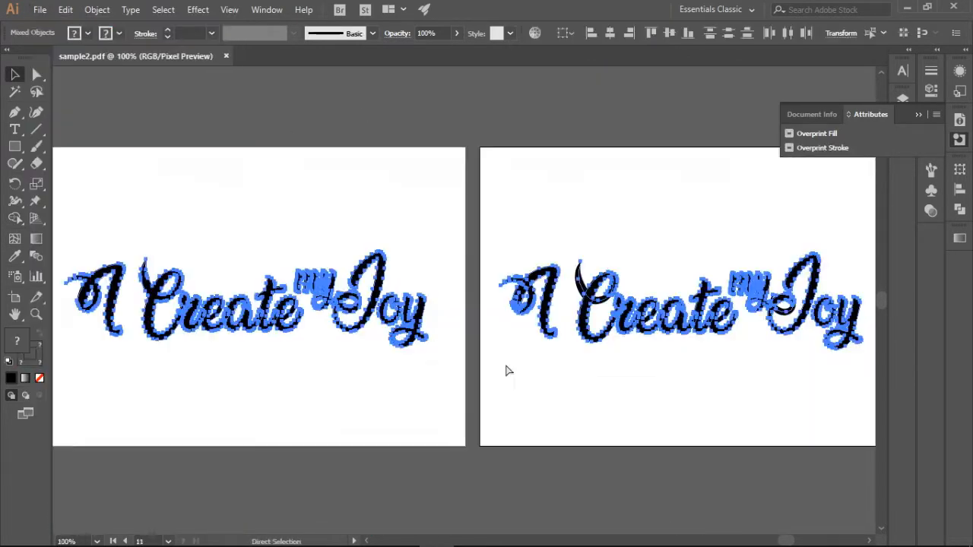
key(ctrl+plus)
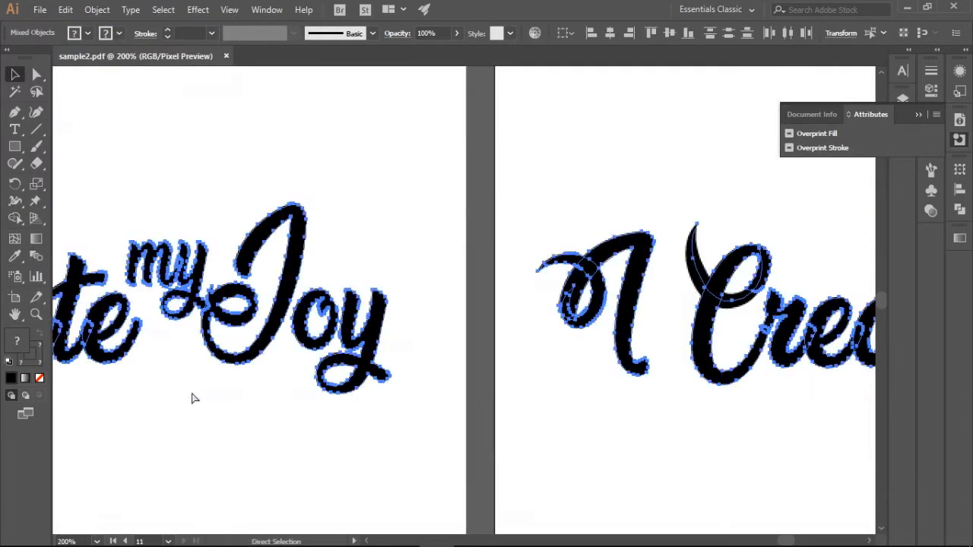
key(ctrl+minus)
key(ctrl+minus)
key(ctrl+minus)
key(ctrl+minus)
drag(491, 261, 683, 385)
key(Delete)
drag(257, 266, 449, 360)
drag(423, 306, 643, 306)
click(601, 360)
key(ctrl+plus)
key(ctrl+plus)
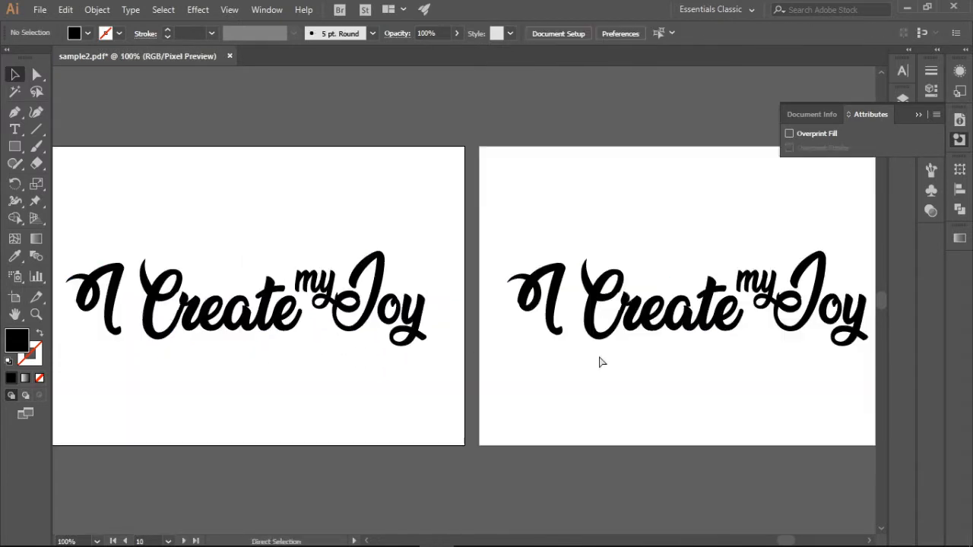
Fill the "I" on the last artboard with the palette's pink and the "C" of "Create" with its orange.
drag(789, 541, 801, 541)
click(272, 295)
key(i)
click(670, 228)
click(16, 75)
click(285, 212)
click(310, 308)
click(15, 257)
click(723, 235)
click(15, 75)
click(326, 220)
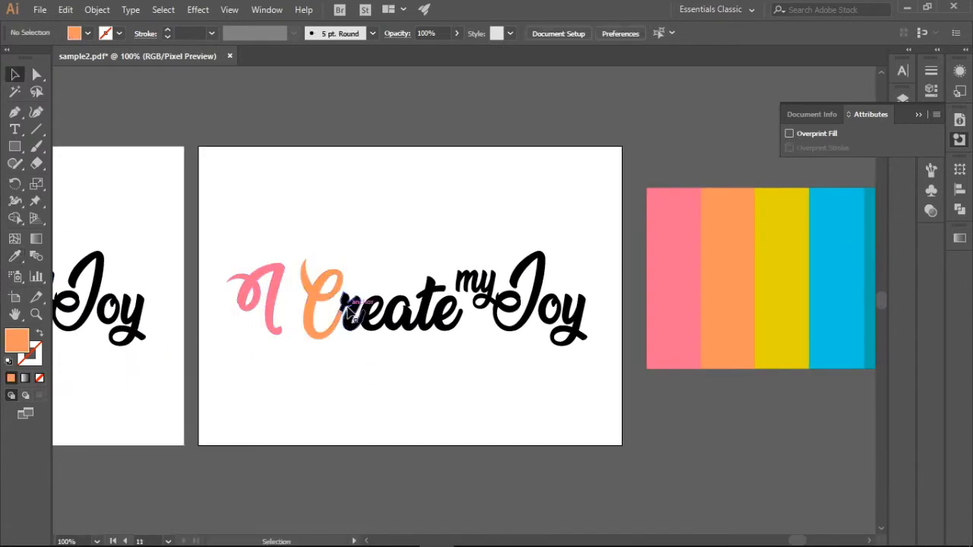
Fill the remaining letters of "Create" with the palette's orange and "my" with its bright blue.
drag(462, 352, 354, 306)
click(16, 256)
click(723, 236)
click(15, 74)
drag(462, 254, 492, 289)
click(15, 257)
click(832, 244)
click(15, 77)
Fill all the letters of "Joy" with the palette's teal and recolour "my" with its yellow.
click(528, 307)
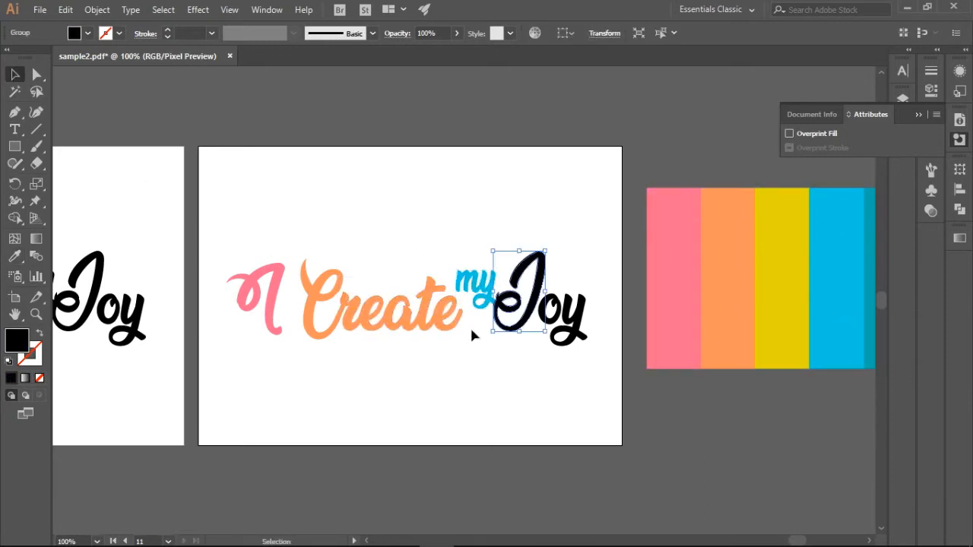
click(15, 257)
click(410, 424)
scroll(410, 424, right, 2)
drag(467, 286, 495, 319)
click(15, 257)
click(804, 247)
click(15, 75)
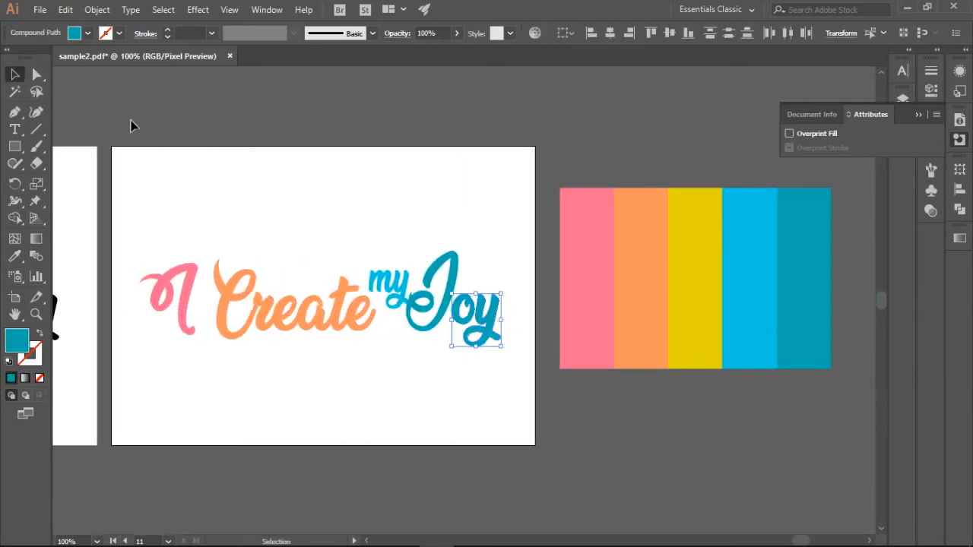
key(ctrl+minus)
key(ctrl+minus)
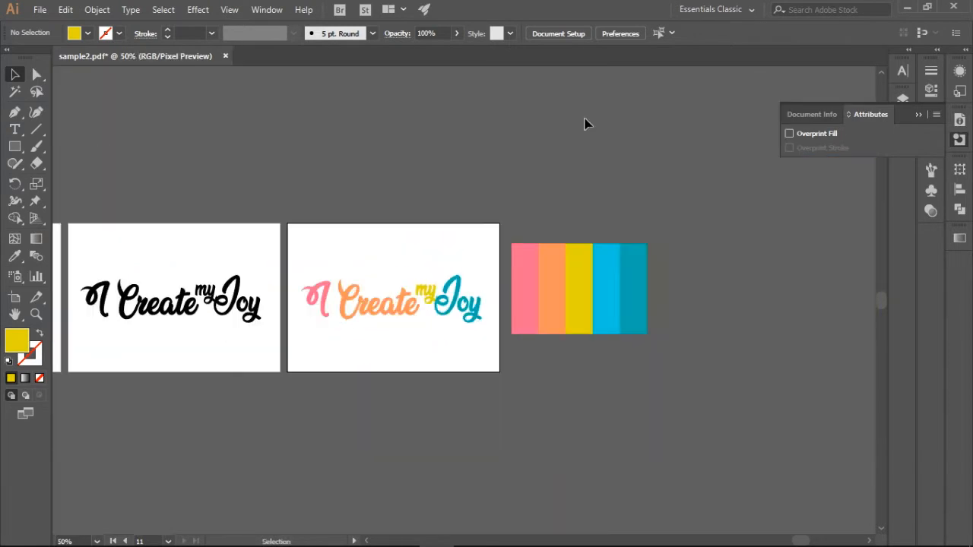
Move the palette image above the last artboard and recolour "Joy" with a green swatch.
drag(578, 289, 380, 172)
drag(454, 269, 497, 333)
click(88, 33)
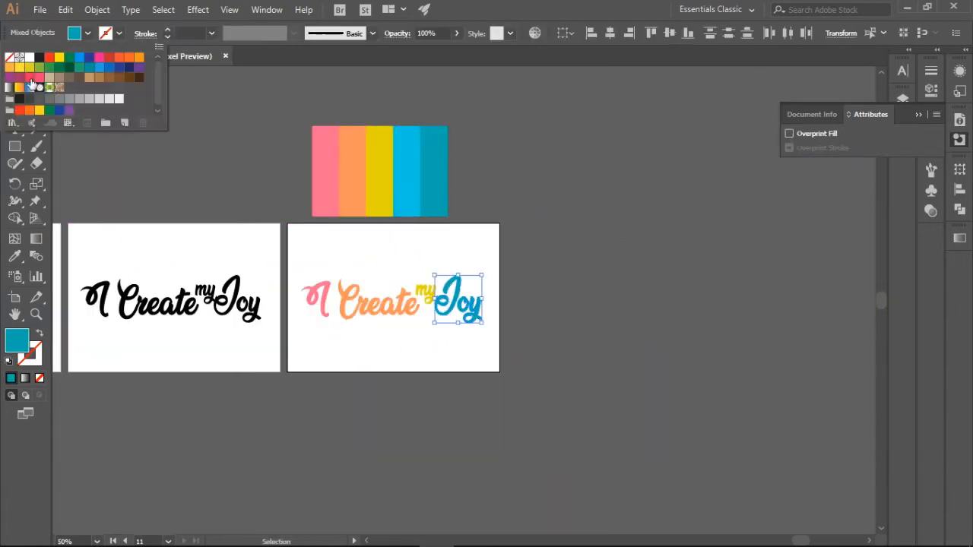
click(35, 85)
click(103, 199)
key(ctrl+equal)
key(ctrl+equal)
click(372, 33)
click(291, 65)
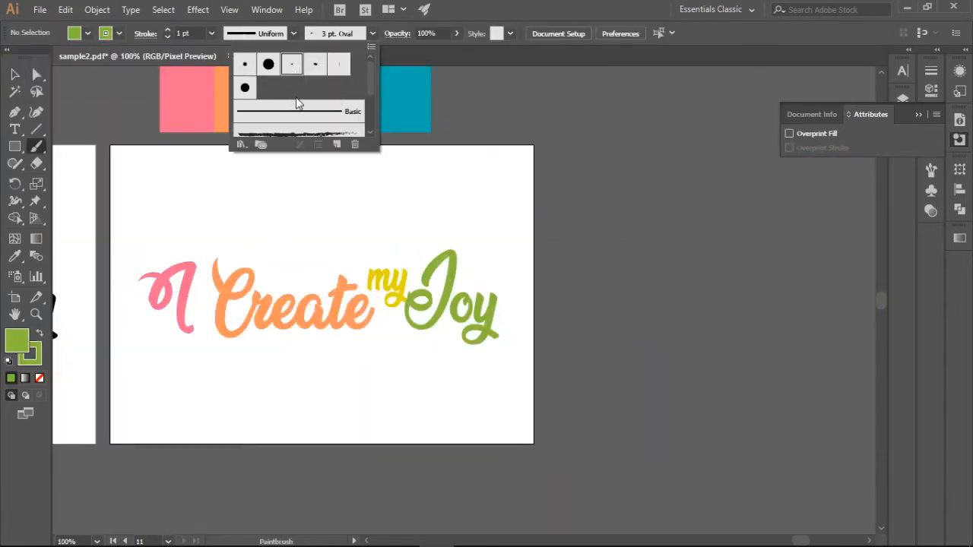
drag(224, 248, 263, 268)
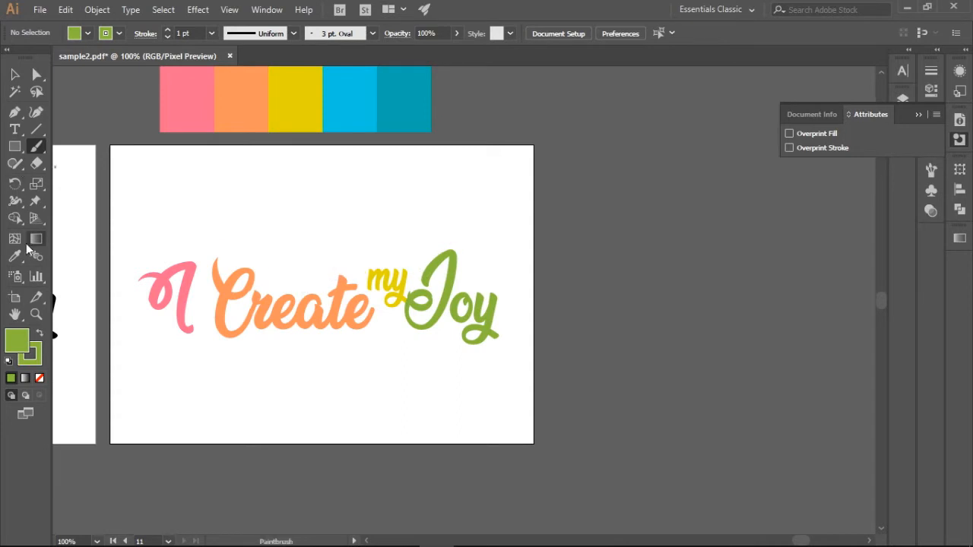
Draw an unfilled green Pen-tool contour offset around the "I" and beneath the "C" of the coloured wordmark.
drag(162, 268, 162, 266)
drag(133, 275, 129, 289)
key(ctrl+equal)
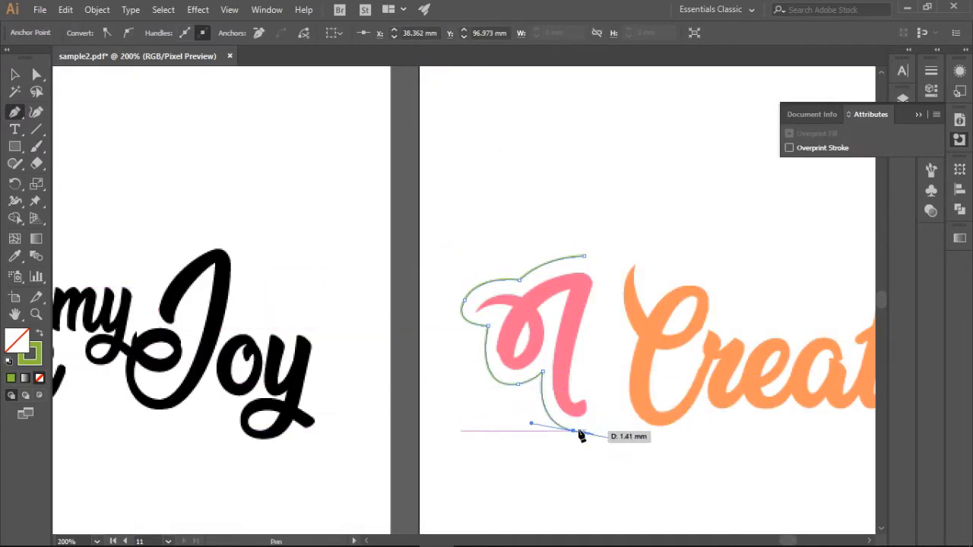
drag(618, 420, 618, 420)
drag(665, 439, 709, 420)
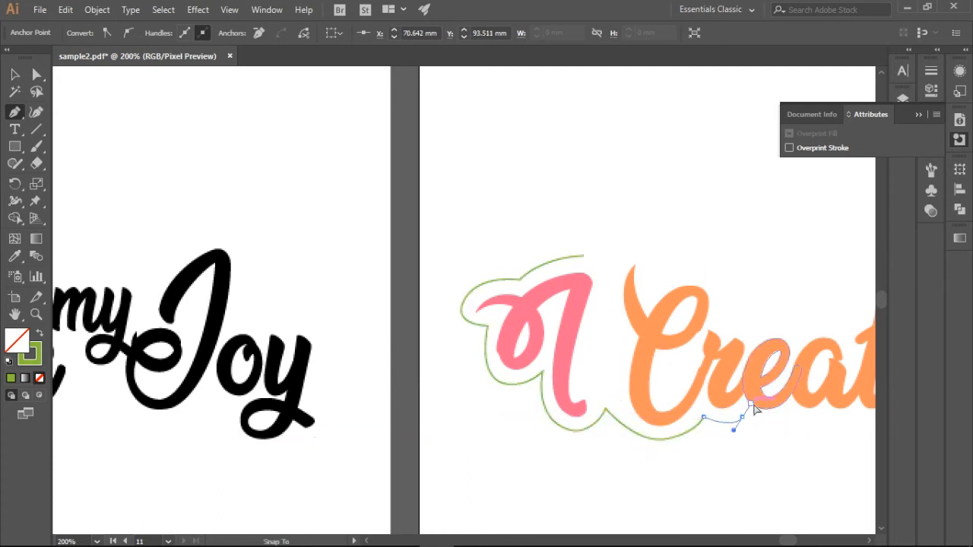
Continue the contour beneath "Create", around "Joy" and back over "my" to the top of the "t".
drag(855, 420, 870, 409)
drag(788, 540, 796, 541)
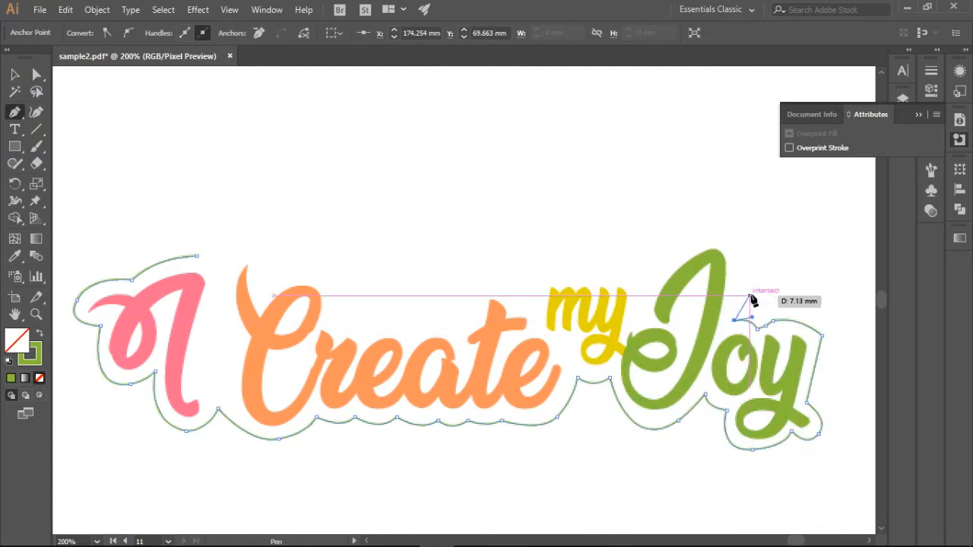
click(644, 281)
drag(540, 276, 504, 307)
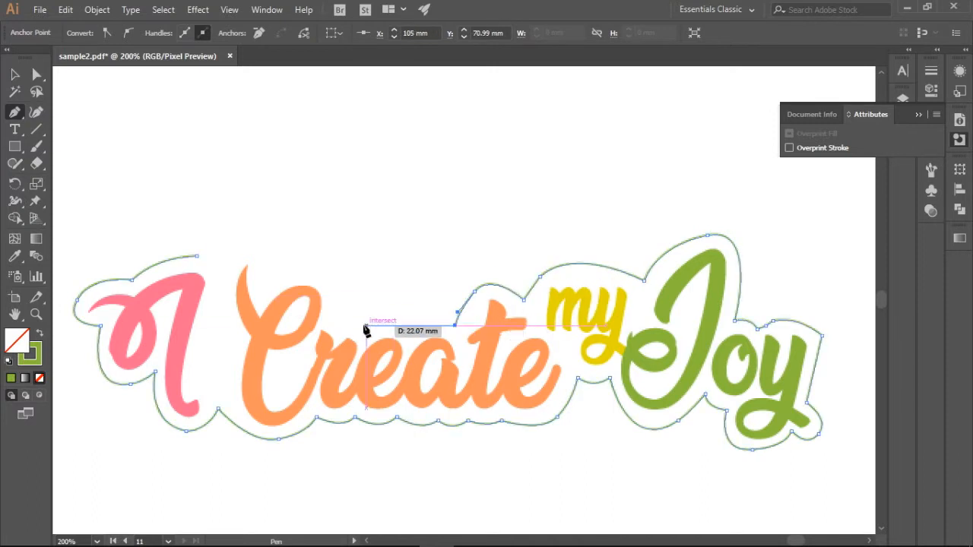
Finish the closed outline path around the lettering by drawing its upper edge over "Create" to the pink "I".
click(336, 314)
mouse_move(303, 265)
mouse_down()
mouse_move(279, 275)
mouse_move(289, 272)
mouse_up()
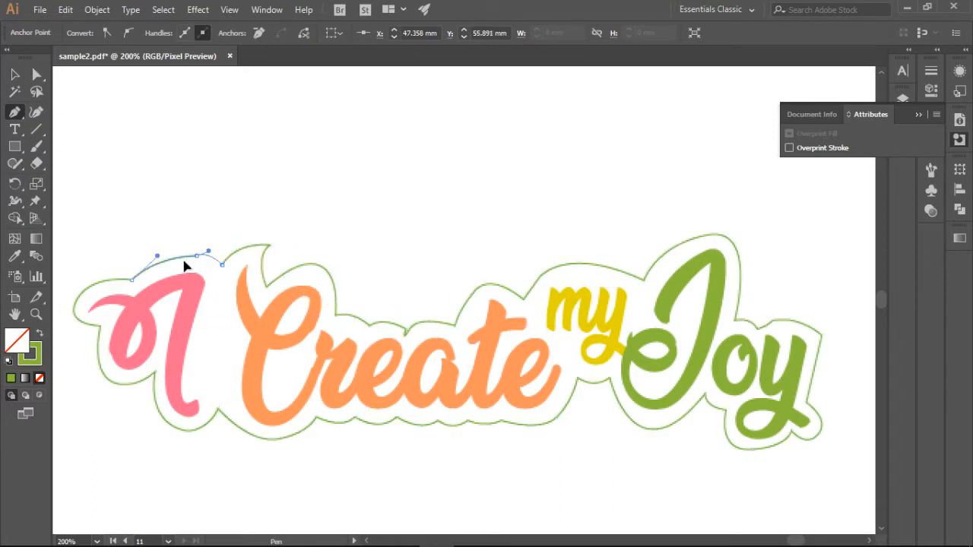
key(v)
click(319, 146)
Smooth the outline above "Create" by repositioning the anchor point and handle in the notch over the middle letters.
key(a)
click(405, 336)
drag(405, 335, 427, 334)
drag(429, 333, 431, 320)
key(p)
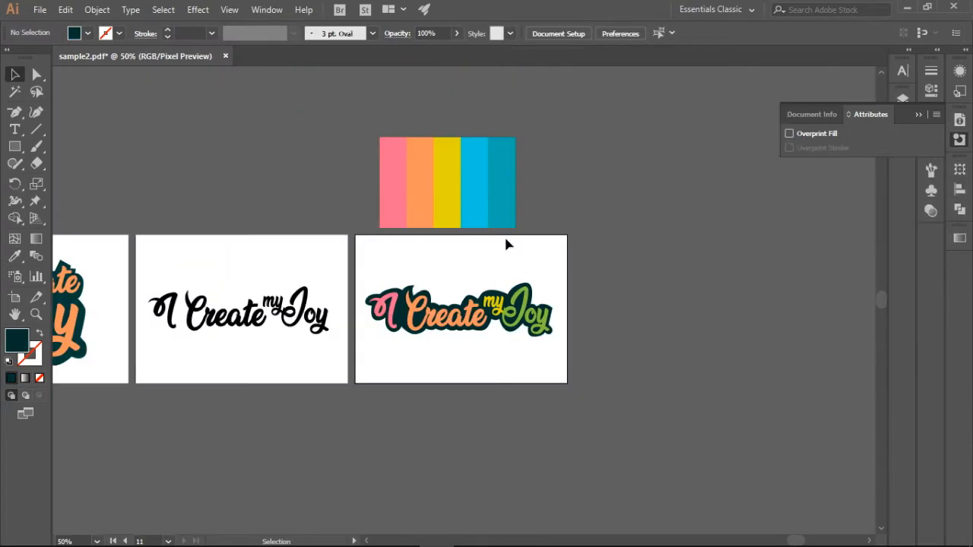
Move the colour palette image slightly higher and shift the pink "I" down on its dark backing.
drag(489, 205, 494, 193)
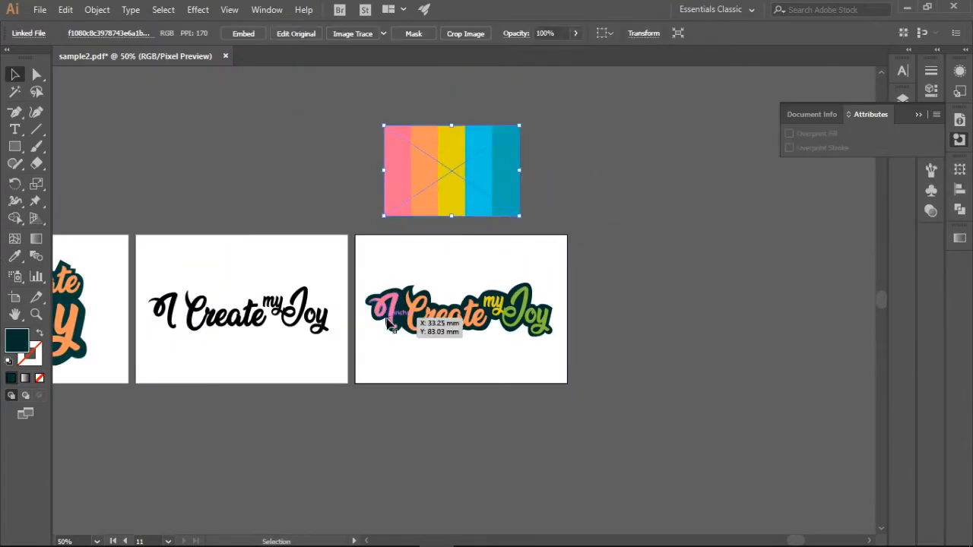
click(394, 313)
drag(398, 310, 393, 312)
key(ctrl+equal)
key(ctrl+equal)
key(ctrl+equal)
key(ctrl+equal)
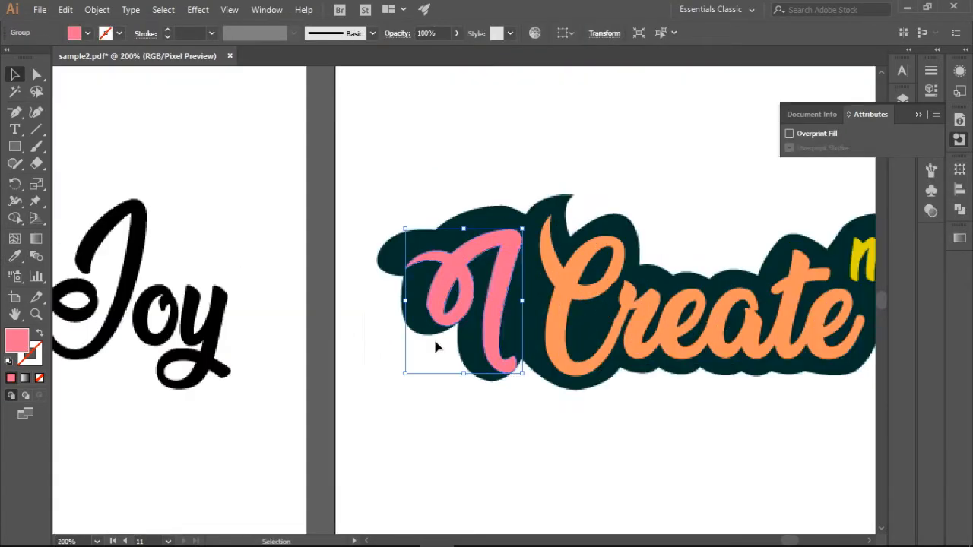
drag(510, 275, 511, 293)
Delete the anchor points of the dark backing shape around the "I" to open that part of the outline.
click(503, 241)
key(minus)
key(a)
click(525, 216)
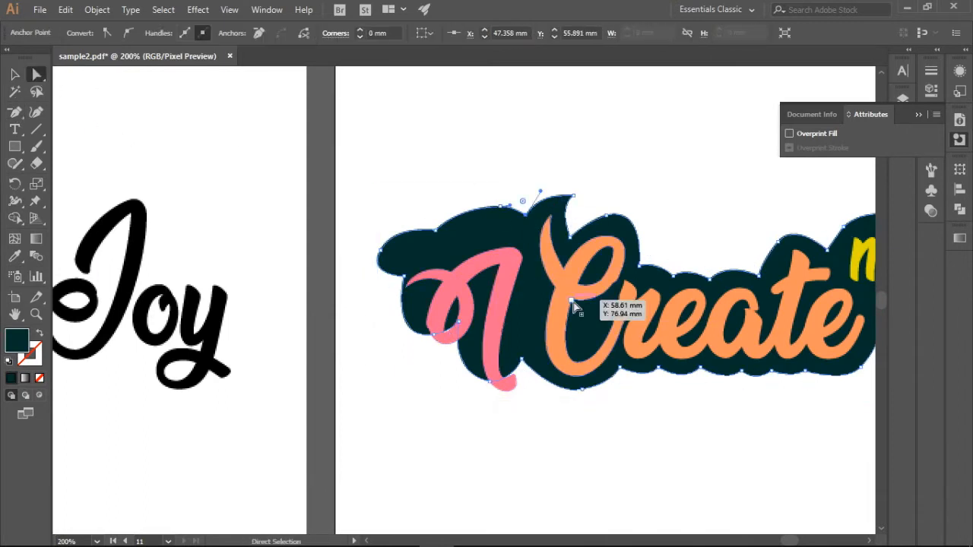
key(Delete)
click(522, 357)
key(Delete)
click(500, 206)
key(Delete)
key(v)
Redraw the missing part of the dark backing around the repositioned "I" with the Pen tool.
drag(17, 116, 68, 112)
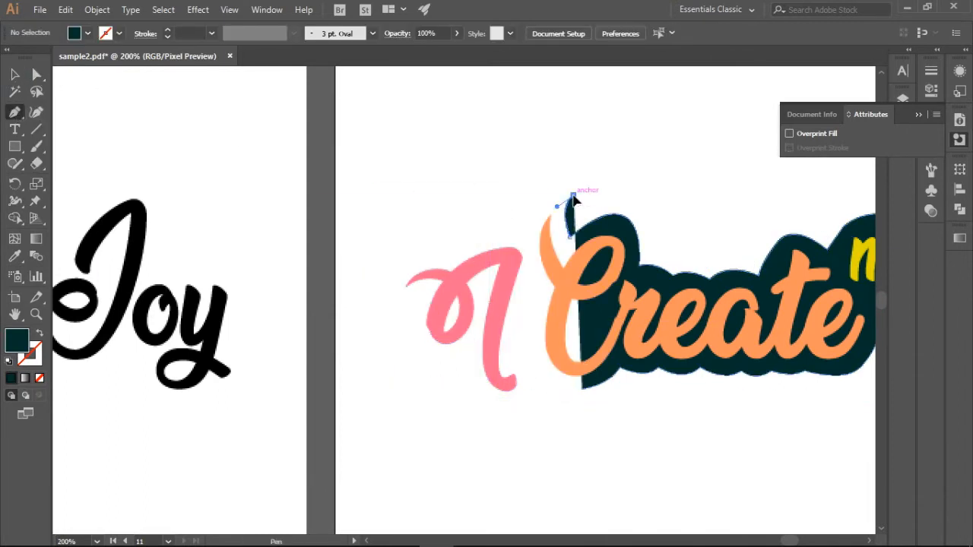
click(573, 195)
drag(520, 233, 500, 276)
click(520, 233)
click(445, 258)
drag(445, 258, 390, 323)
click(396, 285)
drag(396, 288, 417, 307)
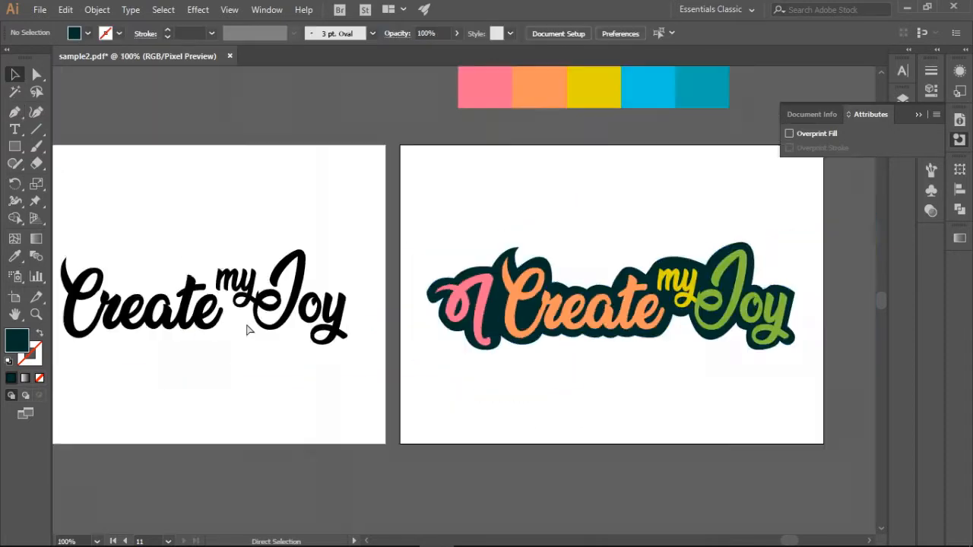
Move the palette image slightly further from the artboard and save the document.
key(ctrl+minus)
key(ctrl+minus)
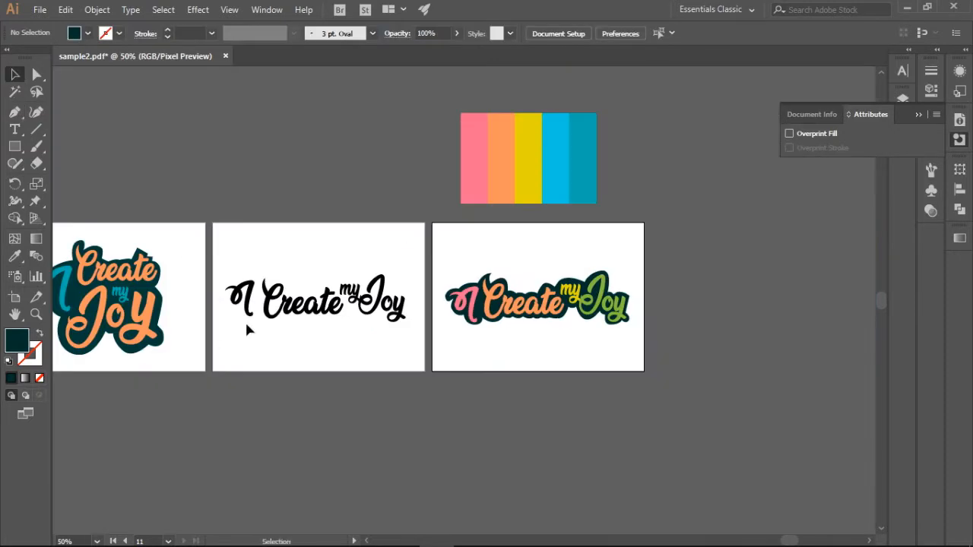
drag(528, 168, 531, 161)
key(ctrl+s)
drag(789, 540, 790, 541)
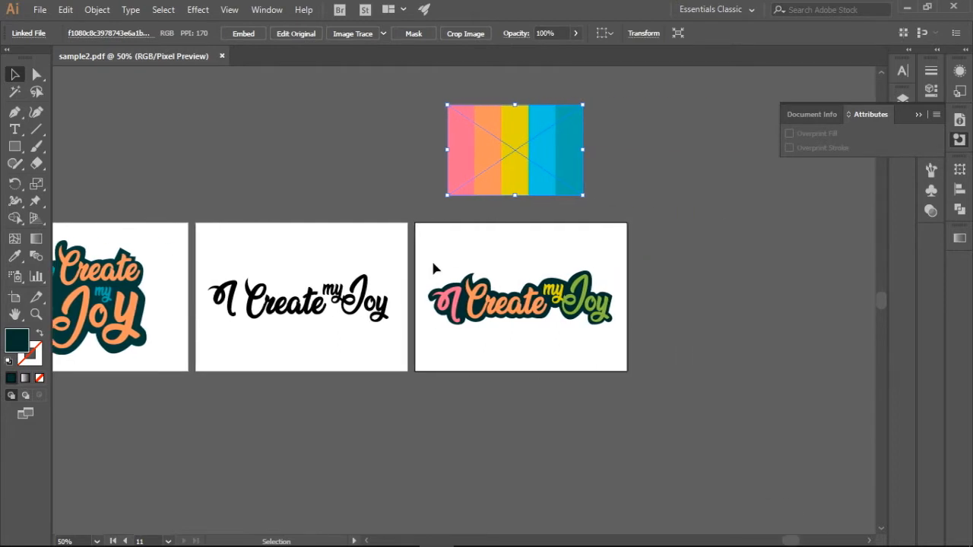
Add a new artboard beside the coloured lettering and paste a copy of the lettering with its backing onto it.
click(902, 99)
click(845, 229)
click(902, 99)
click(227, 304)
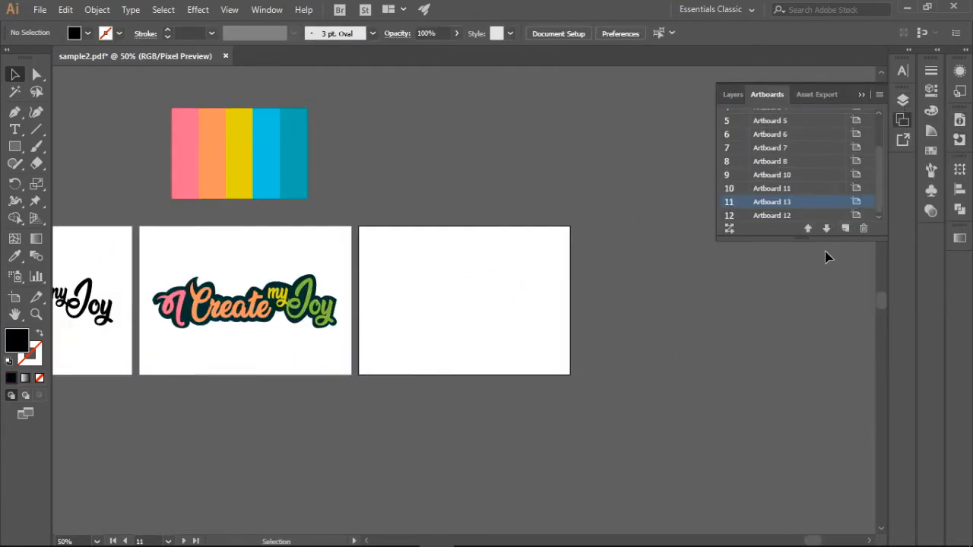
key(ctrl+v)
click(395, 383)
key(ctrl+1)
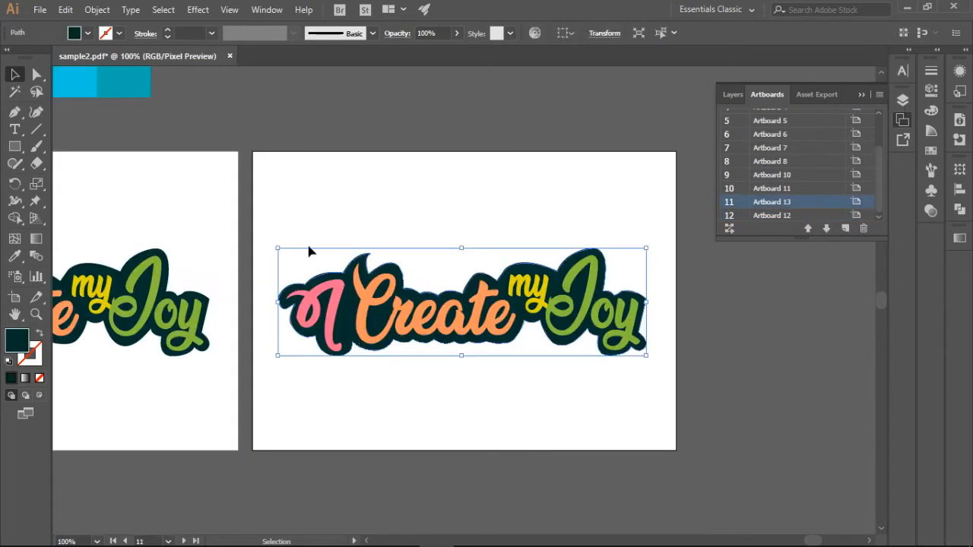
Recolour the copied lettering's backing to near-black and move the whole copy to the upper part of its artboard.
click(87, 32)
double_click(17, 340)
click(927, 209)
click(620, 405)
key(ctrl+z)
click(341, 216)
drag(298, 241, 621, 360)
drag(502, 301, 502, 210)
click(577, 365)
drag(816, 541, 794, 541)
drag(349, 228, 660, 387)
key(ctrl+v)
click(661, 395)
drag(790, 541, 802, 541)
key(ctrl+z)
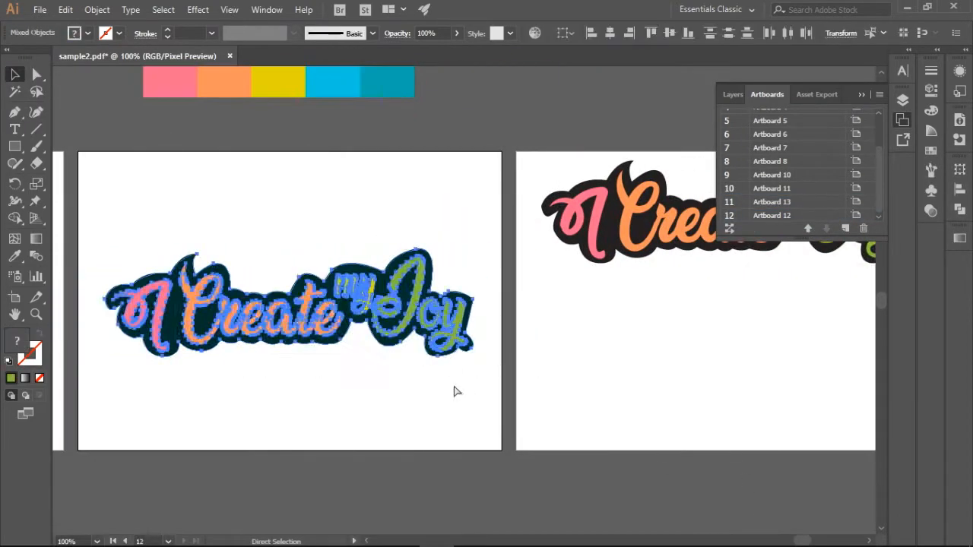
key(ctrl+z)
key(ctrl+z)
key(ctrl+z)
key(ctrl+z)
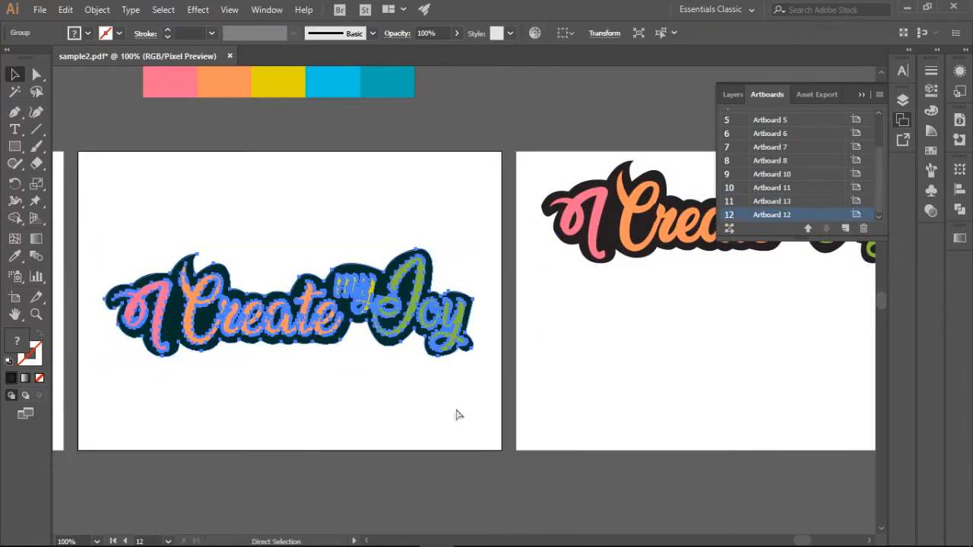
Group the lettering and backing on the previous artboard and place a copy below the near-black version.
key(ctrl+shift+z)
click(902, 119)
scroll(616, 357, right, 5)
click(617, 356)
Isolate the lower copy's group and fill "Create" with red and the "I" with orange.
double_click(508, 328)
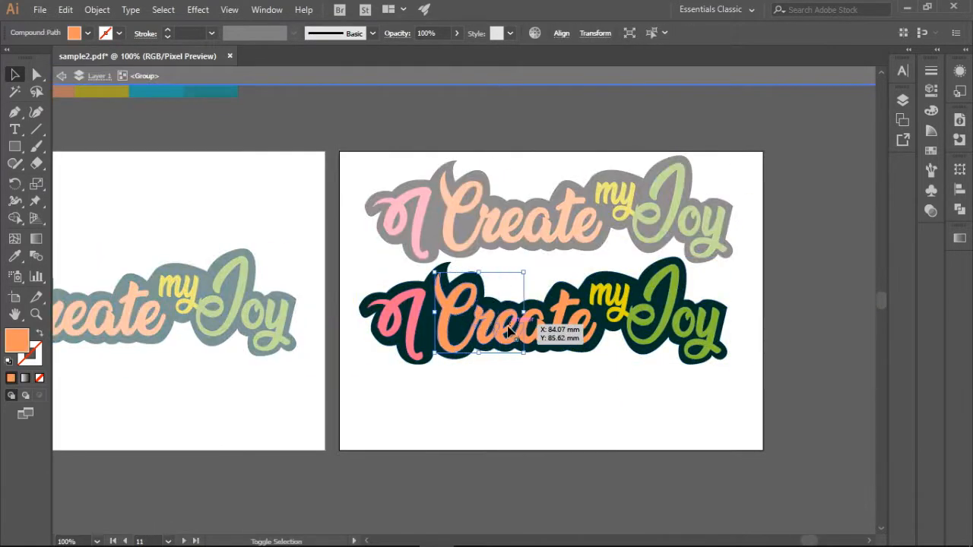
click(87, 32)
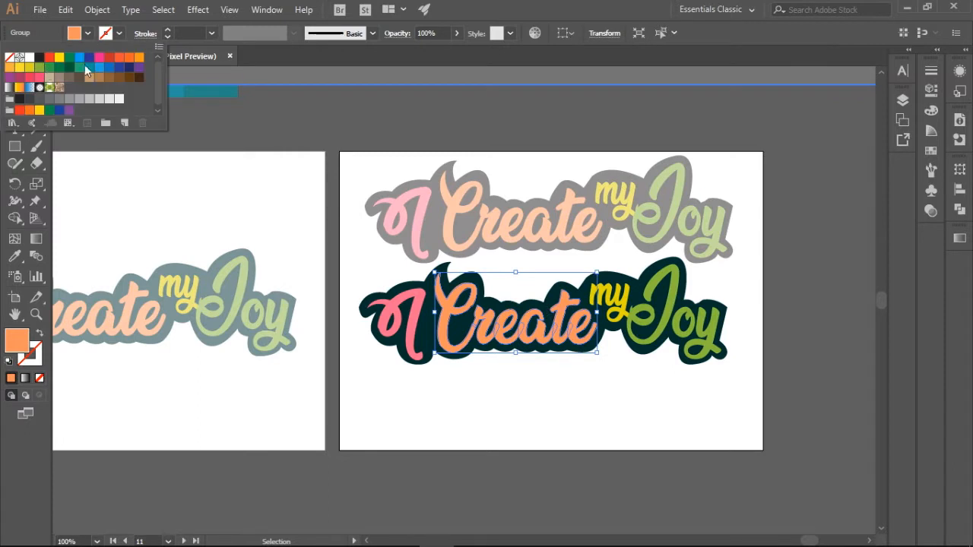
click(56, 57)
click(395, 323)
click(87, 32)
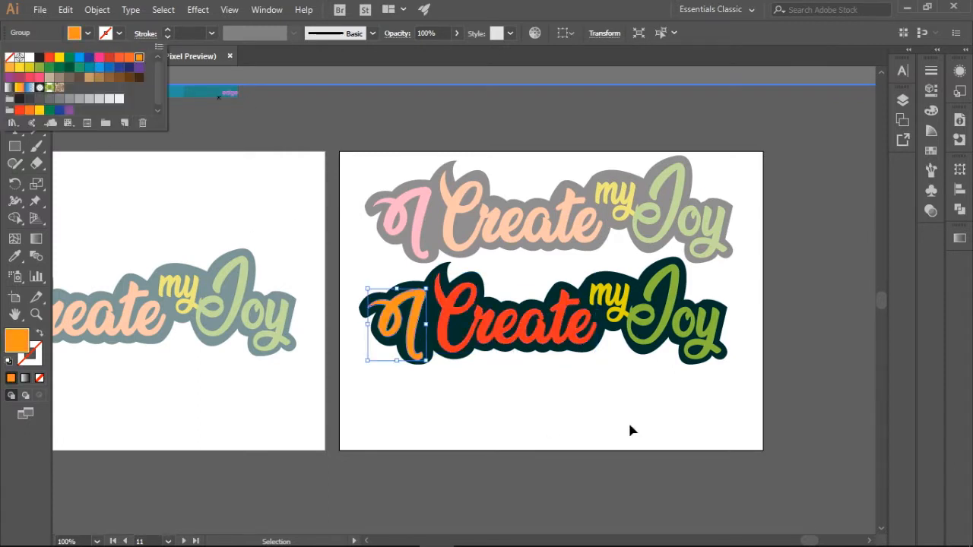
click(629, 430)
Change the fill of "Create" in the lower copy to olive yellow.
click(506, 323)
click(88, 32)
click(59, 57)
Fill "my" with blue and "Joy" with light pink in the lower copy.
click(611, 296)
click(88, 33)
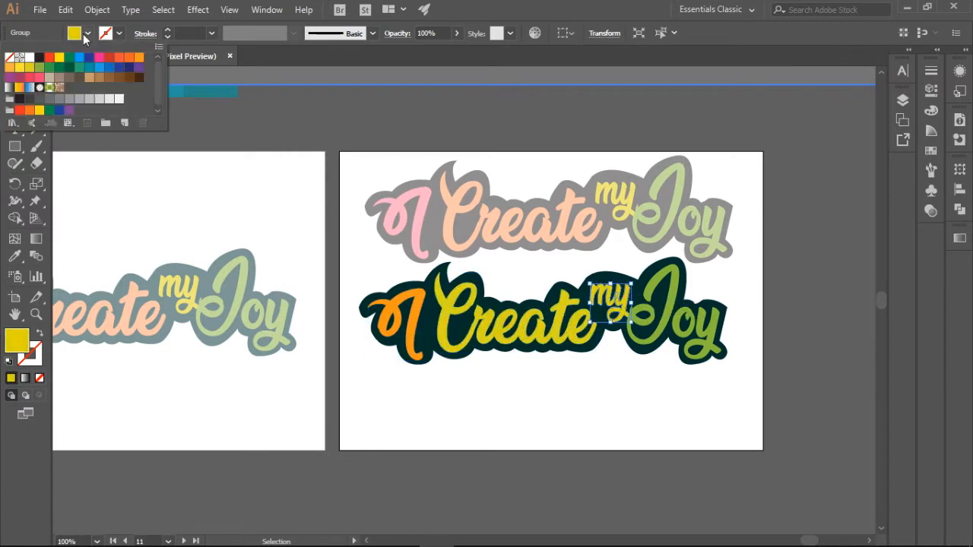
click(79, 58)
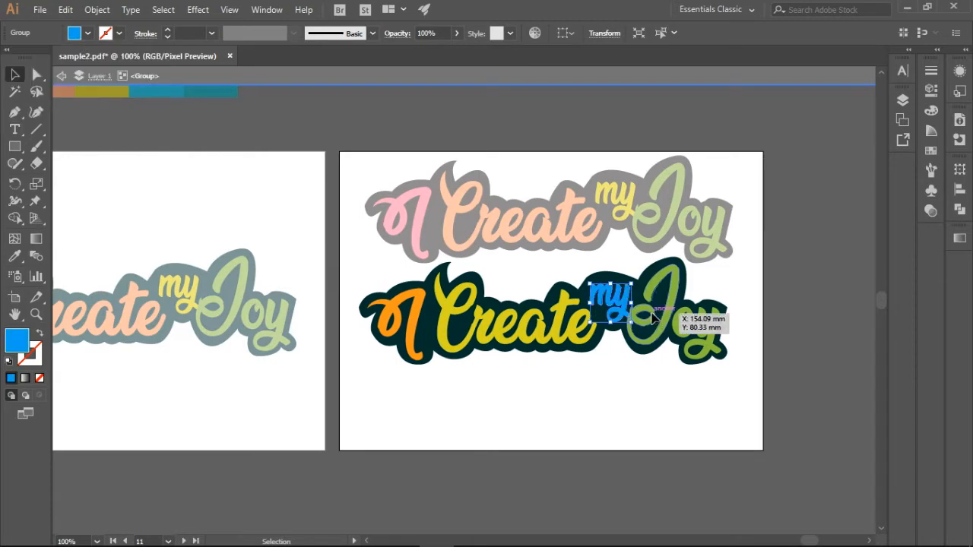
click(714, 340)
click(87, 32)
click(100, 105)
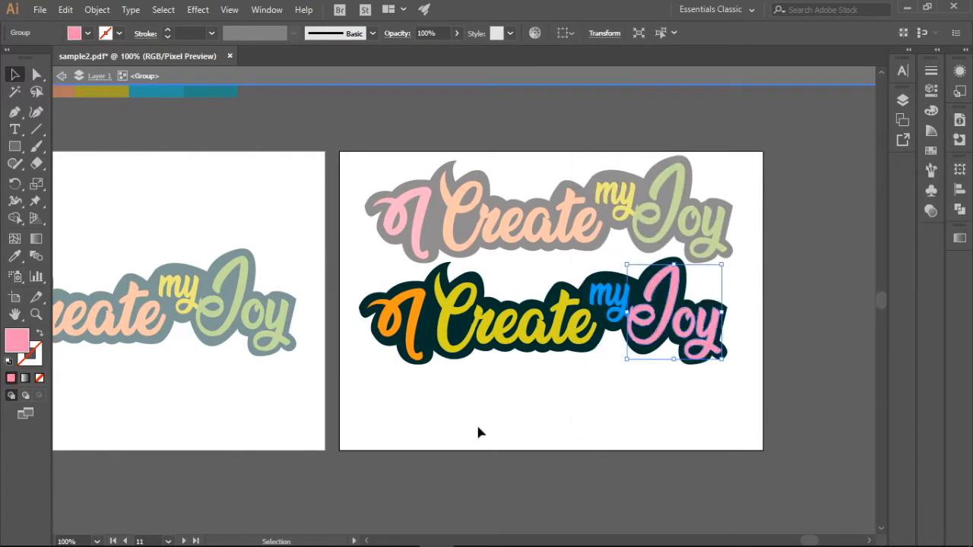
Change the fill of "my" in the lower copy to red.
click(88, 33)
click(44, 58)
click(595, 360)
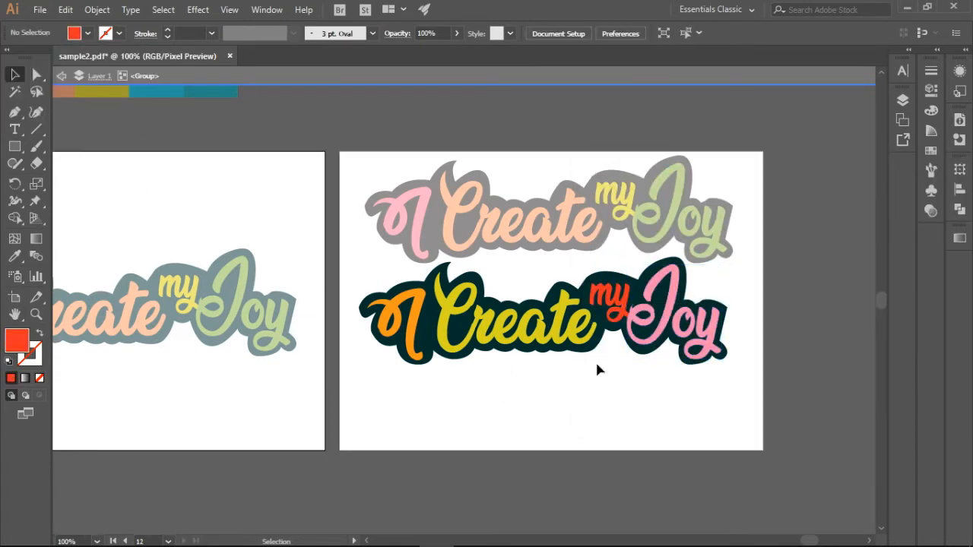
Fill the lower copy's "I" with a lighter orange and recolour its backing to near-black.
click(387, 323)
click(516, 319)
click(87, 32)
click(44, 58)
click(54, 58)
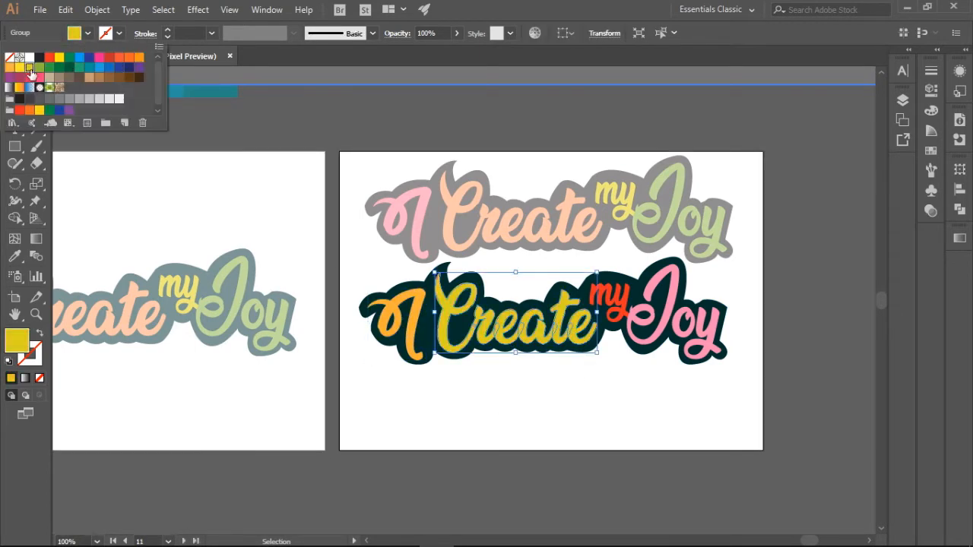
click(600, 427)
double_click(601, 427)
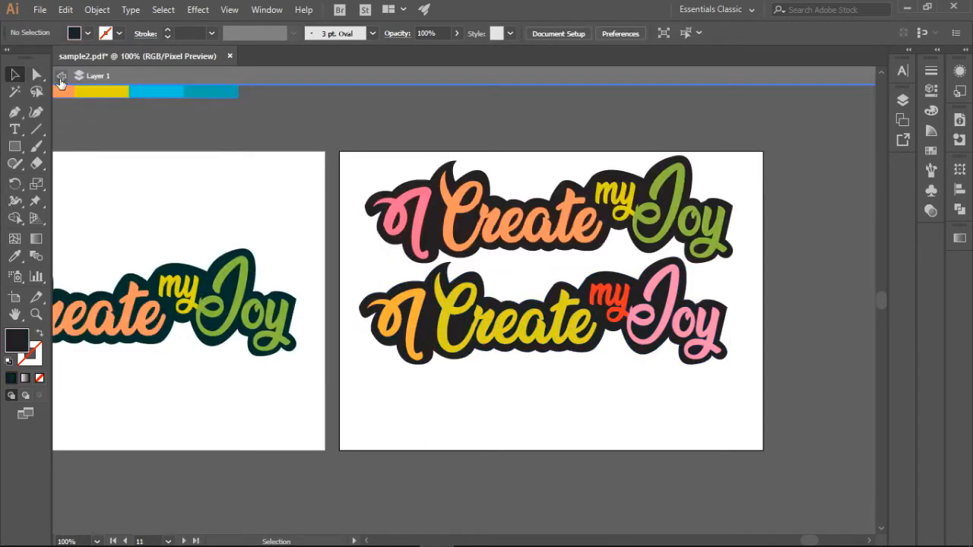
Duplicate the second version below itself, then scale down and reposition all three versions to fit the artboard.
scroll(818, 380, left, 3)
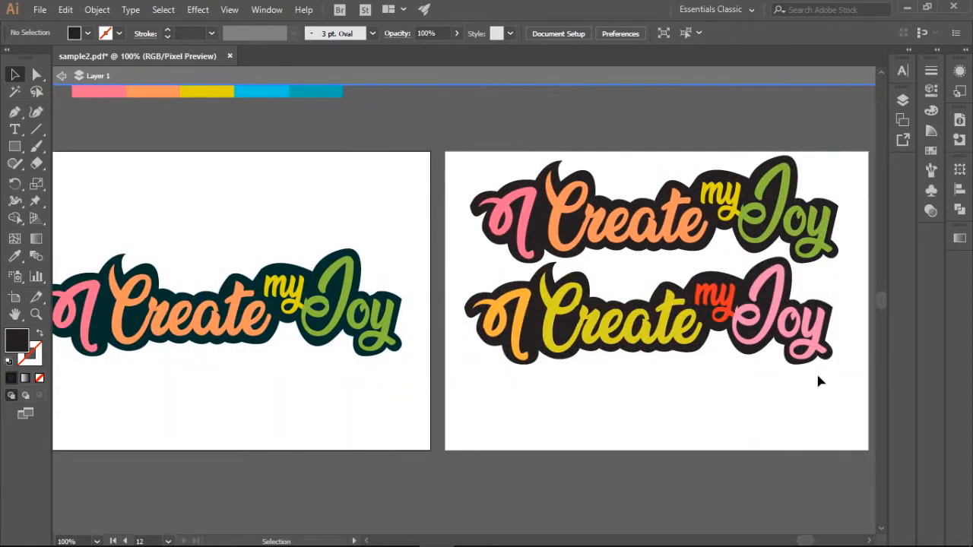
drag(671, 325, 681, 425)
drag(463, 165, 646, 418)
drag(842, 467, 772, 408)
drag(658, 371, 700, 378)
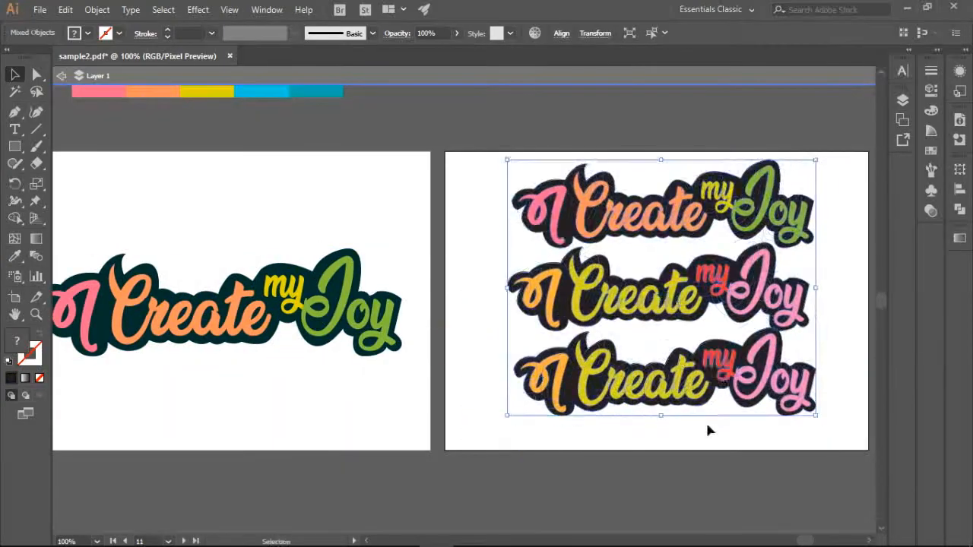
click(709, 431)
click(612, 293)
double_click(613, 293)
click(613, 294)
click(87, 32)
click(61, 76)
Isolate the bottom version's group and fill its "I" with blue and "Create" with teal green.
click(560, 386)
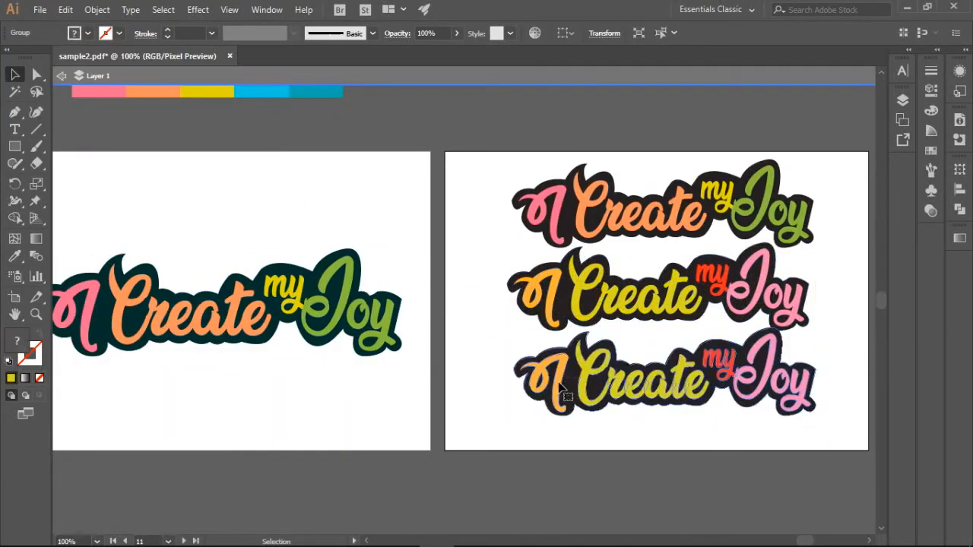
double_click(560, 386)
click(88, 33)
click(98, 67)
double_click(639, 386)
click(88, 33)
click(93, 68)
click(243, 161)
click(61, 76)
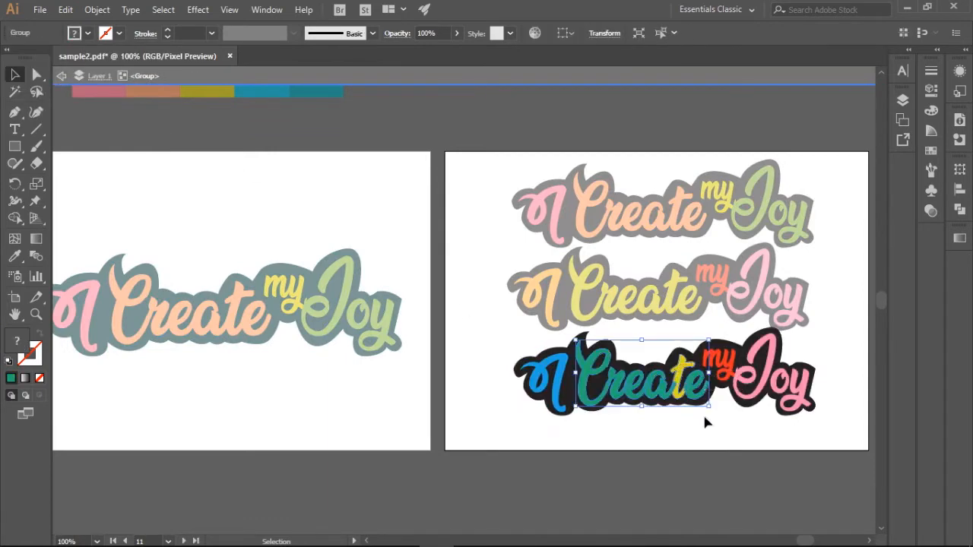
Fill the bottom version's "Create" with olive yellow and its "Joy" with a deeper pink.
click(87, 33)
click(29, 68)
click(50, 111)
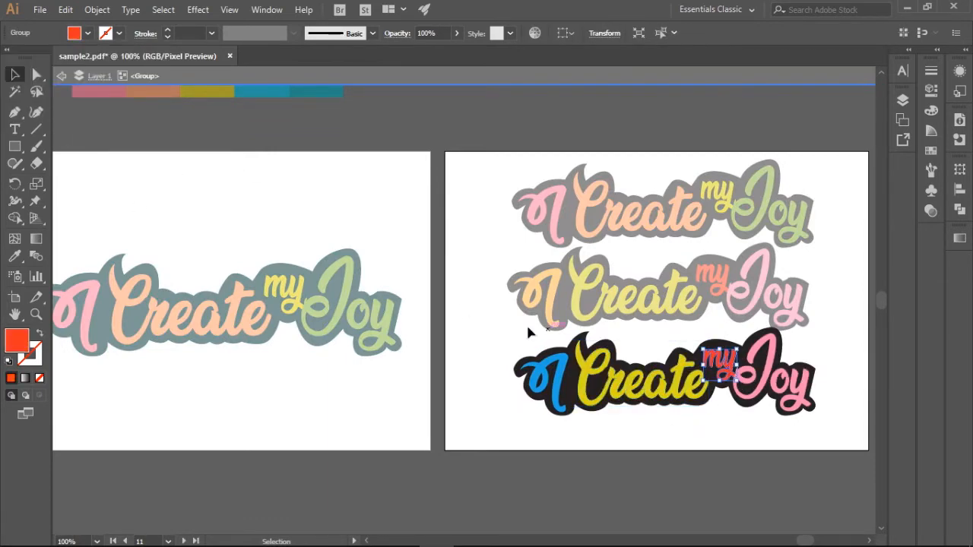
Fill the bottom version's "my" with purple and its "I" with the green swatch C=50 M=0 Y=100 K=0.
click(88, 32)
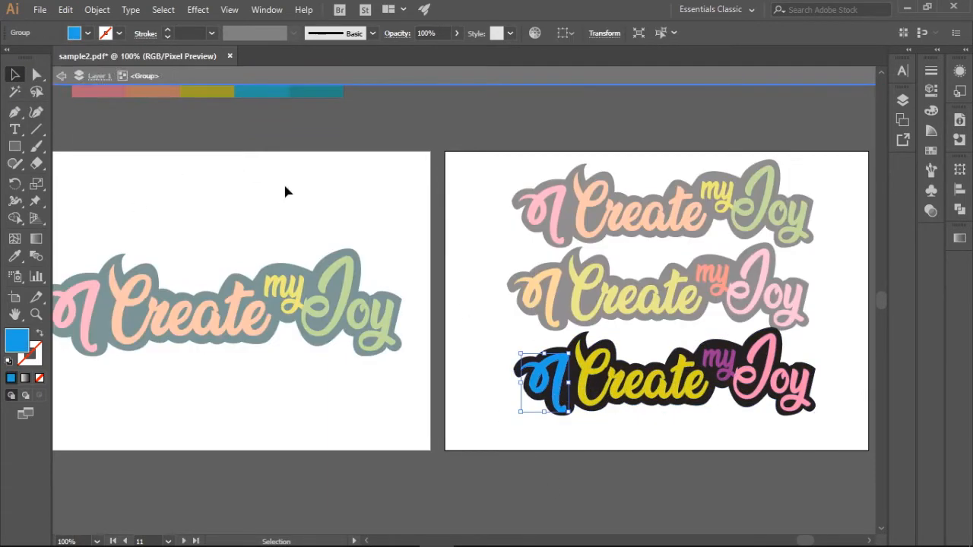
click(88, 33)
click(79, 68)
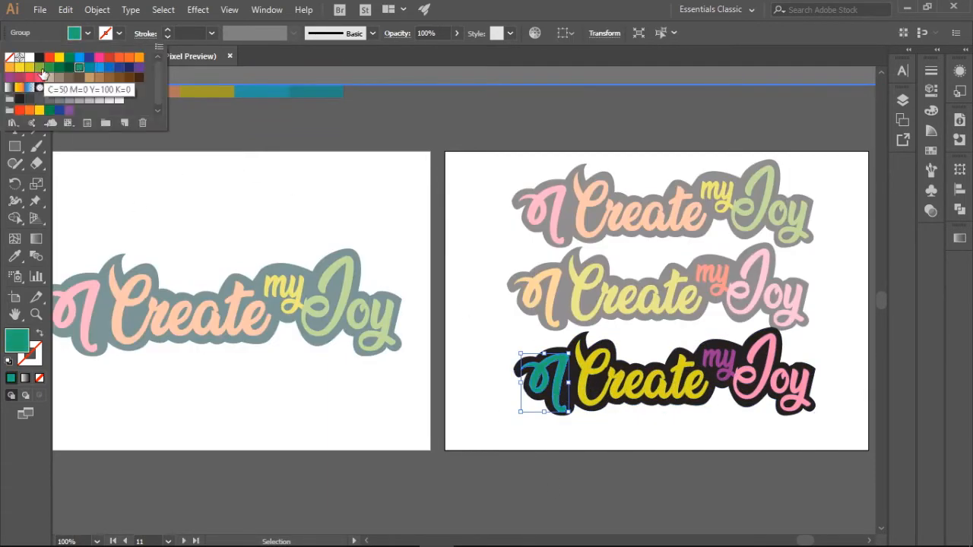
Recolour the bottom version's backing shape to a very dark teal and leave the isolated group.
click(524, 357)
click(88, 32)
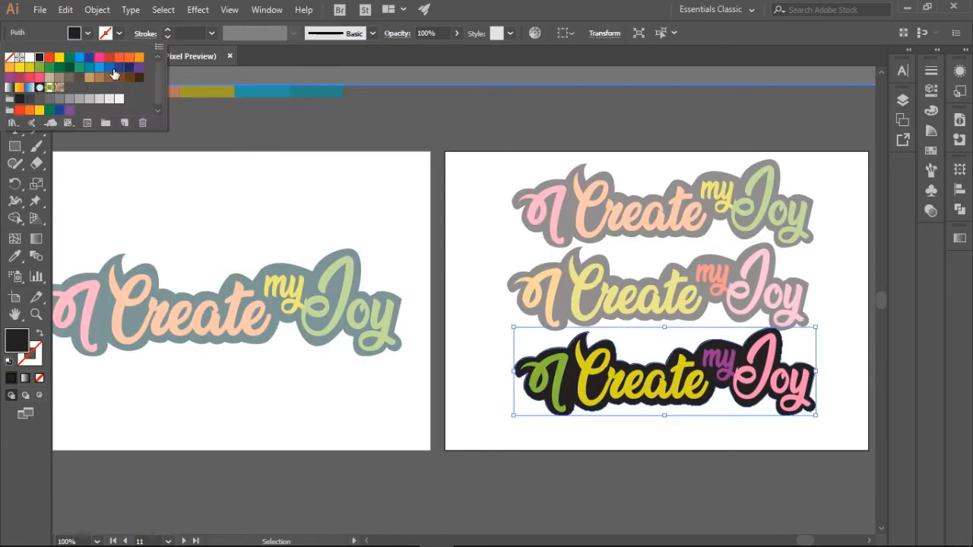
click(79, 57)
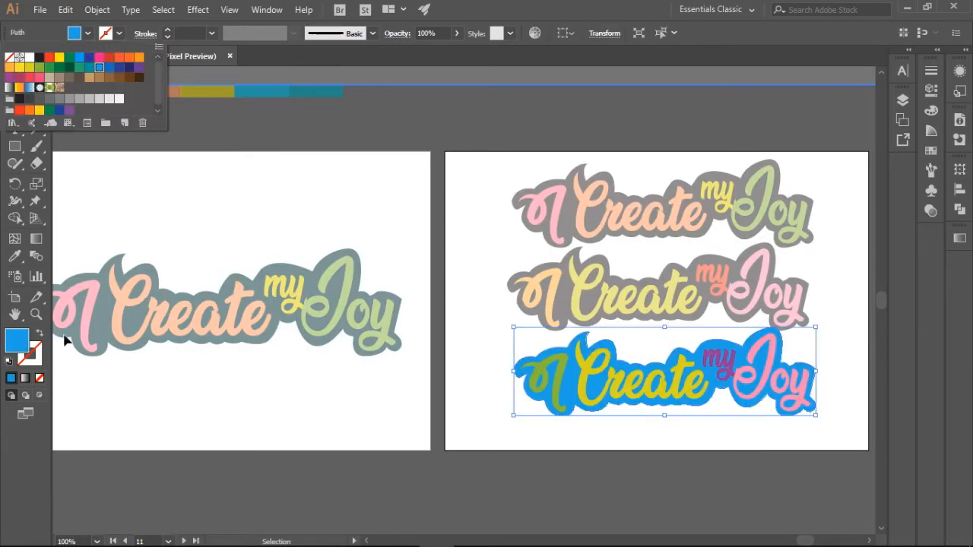
click(89, 68)
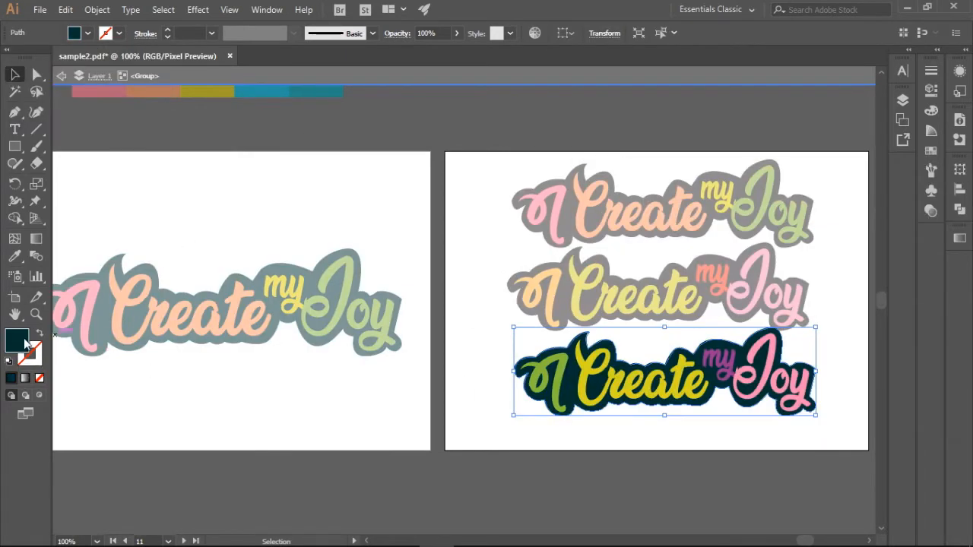
double_click(55, 210)
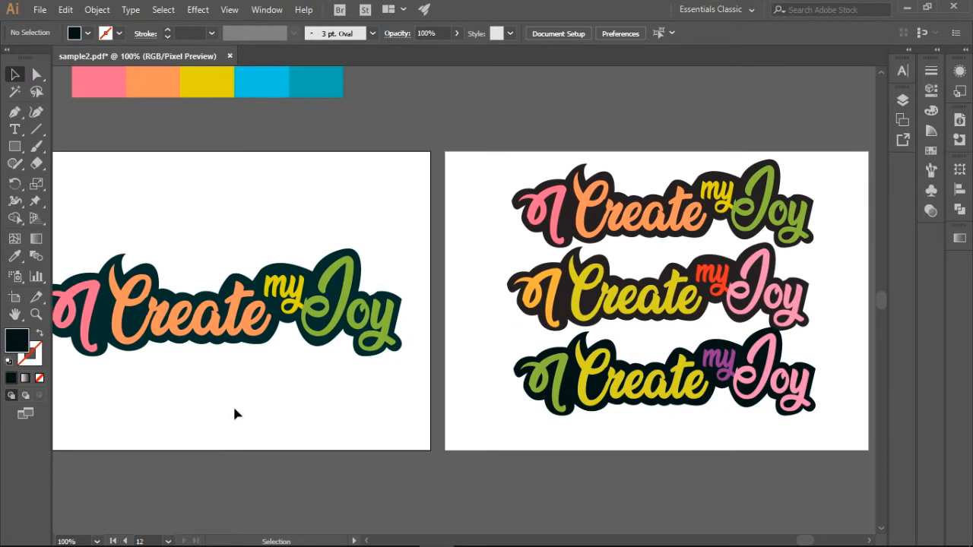
In the middle version, fill "Create" with blue and "Joy" with a deeper pink.
double_click(608, 301)
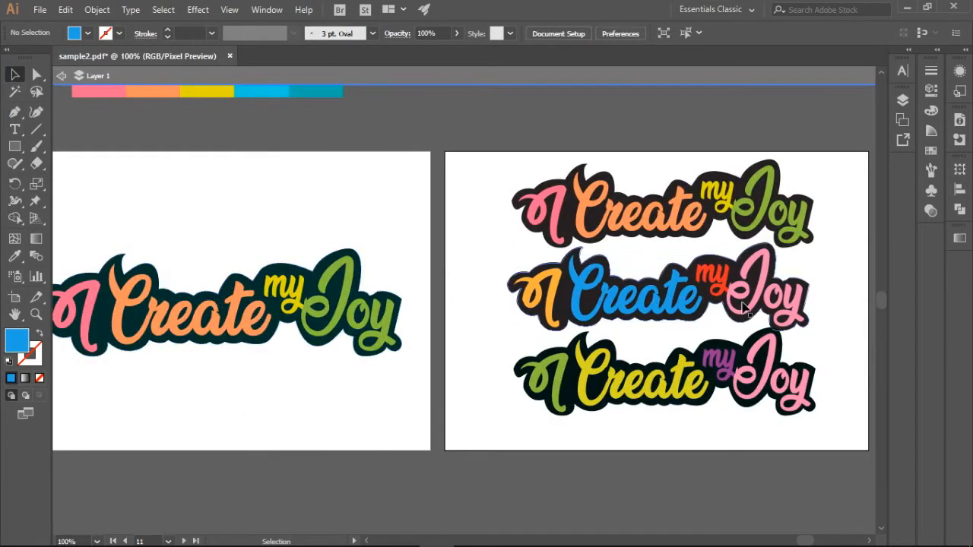
double_click(769, 298)
click(769, 298)
click(88, 33)
click(37, 86)
double_click(17, 342)
click(683, 188)
click(931, 182)
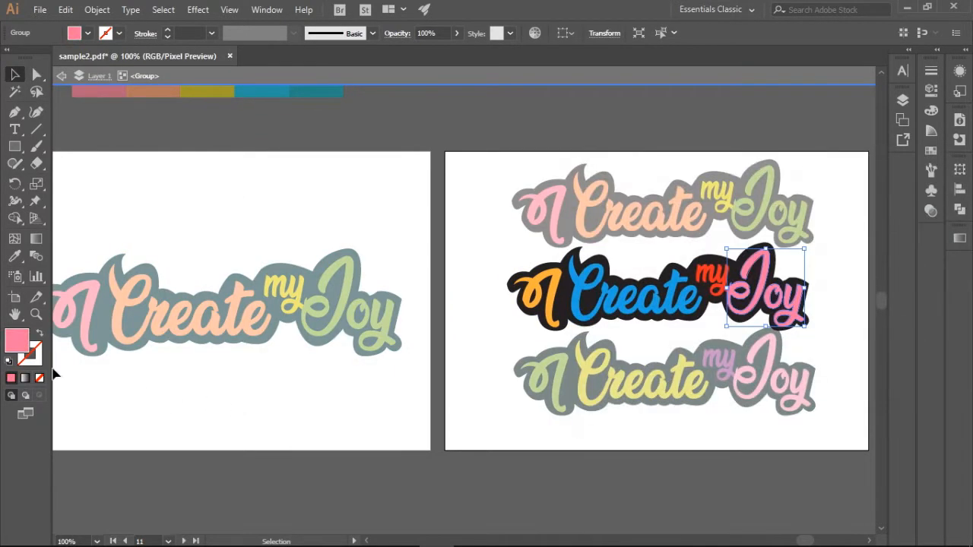
Fill the middle version's "Joy" with a lighter pink.
double_click(17, 342)
click(654, 201)
click(929, 207)
double_click(143, 231)
double_click(734, 289)
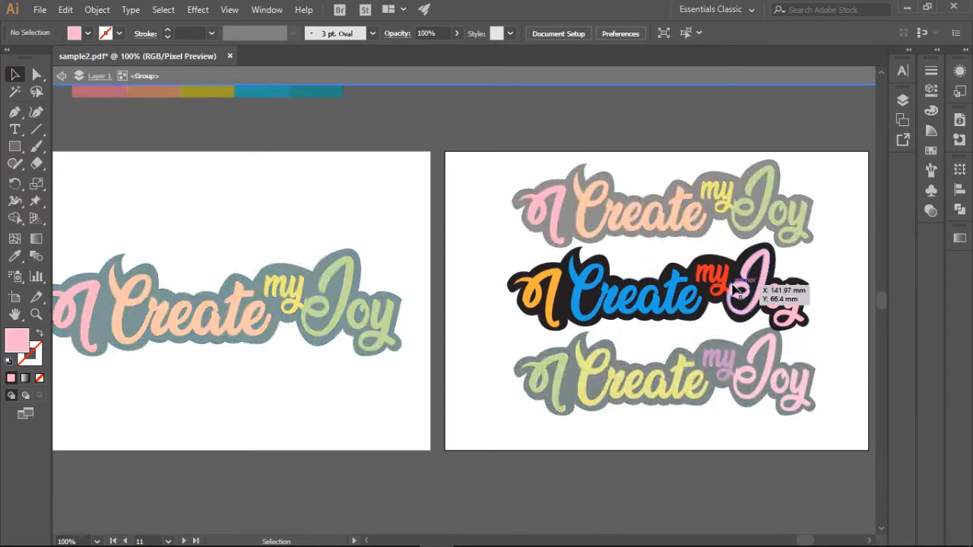
Give the middle version's "my" the same light pink, fill its "Joy" with bright red and leave the isolated group.
click(88, 34)
click(767, 266)
key(v)
click(764, 267)
click(88, 34)
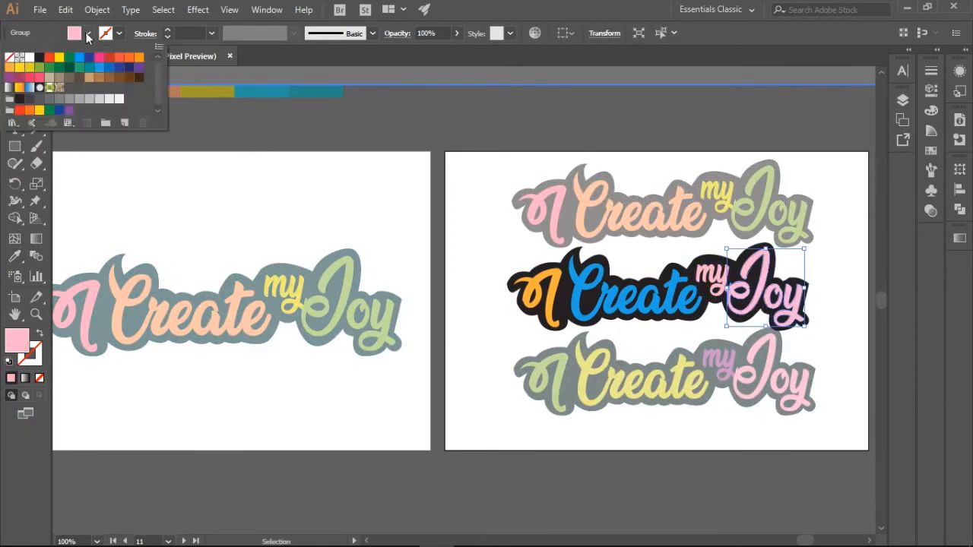
click(57, 111)
double_click(110, 163)
click(62, 76)
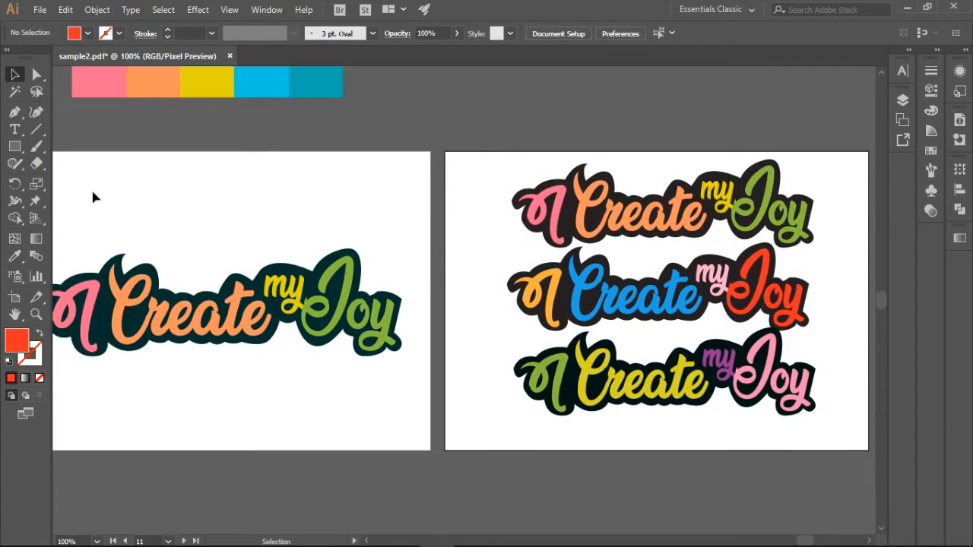
Copy the black one-line lettering from Artboard 11 and add a new artboard at the end of the row.
key(ctrl+minus)
key(ctrl+minus)
mouse_move(805, 541)
mouse_down()
mouse_move(776, 541)
mouse_move(799, 541)
mouse_up()
drag(87, 254, 282, 365)
key(ctrl+c)
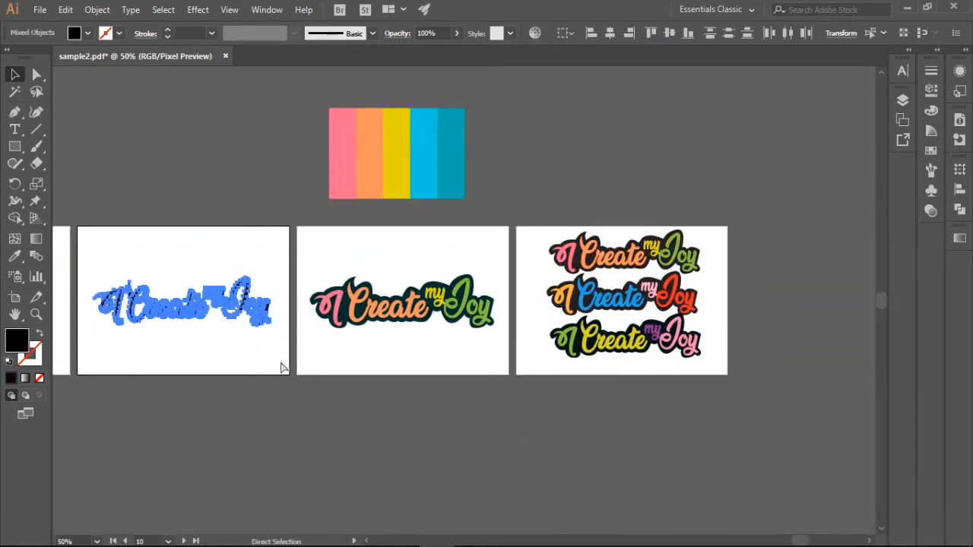
drag(792, 540, 812, 541)
click(901, 73)
click(902, 119)
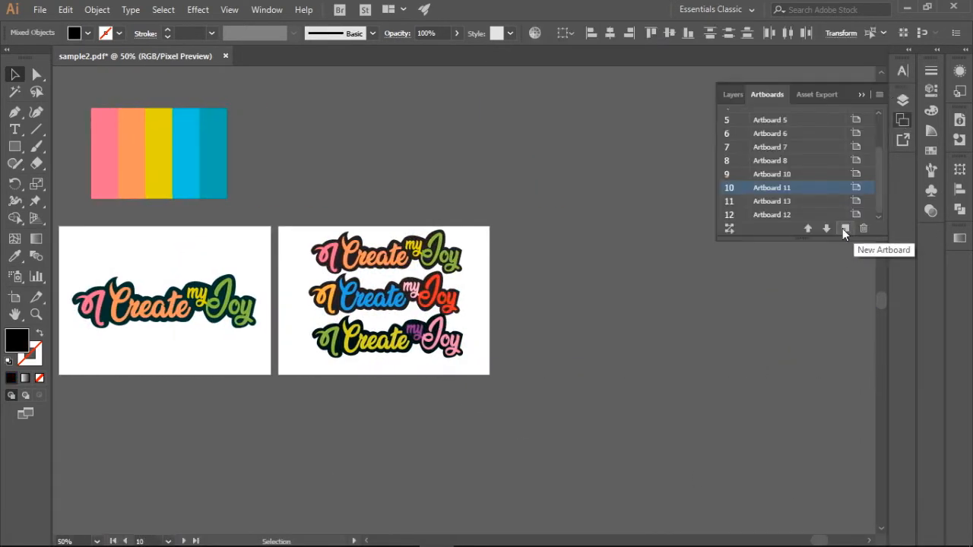
click(842, 228)
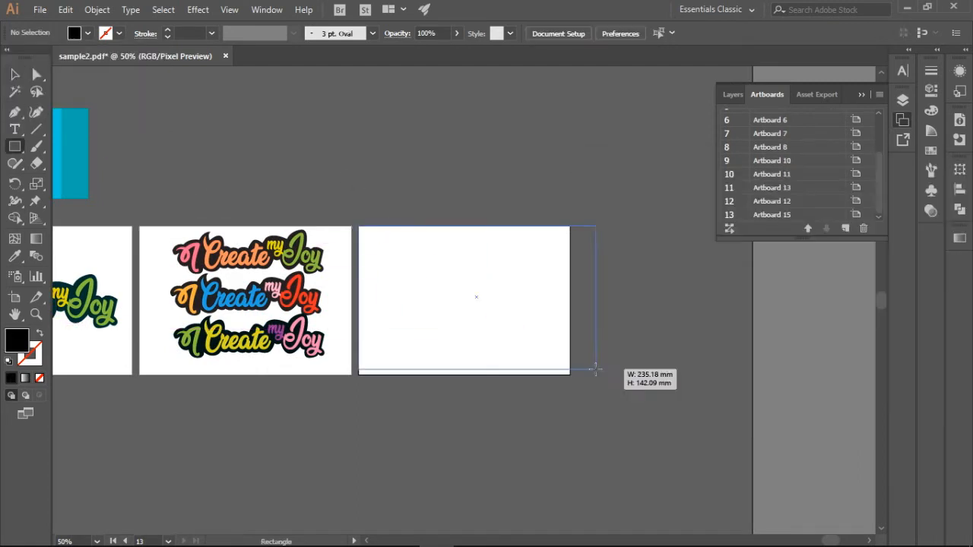
Draw a black rectangle covering the whole new artboard and send it behind the lettering.
drag(595, 370, 569, 375)
key(v)
right_click(476, 252)
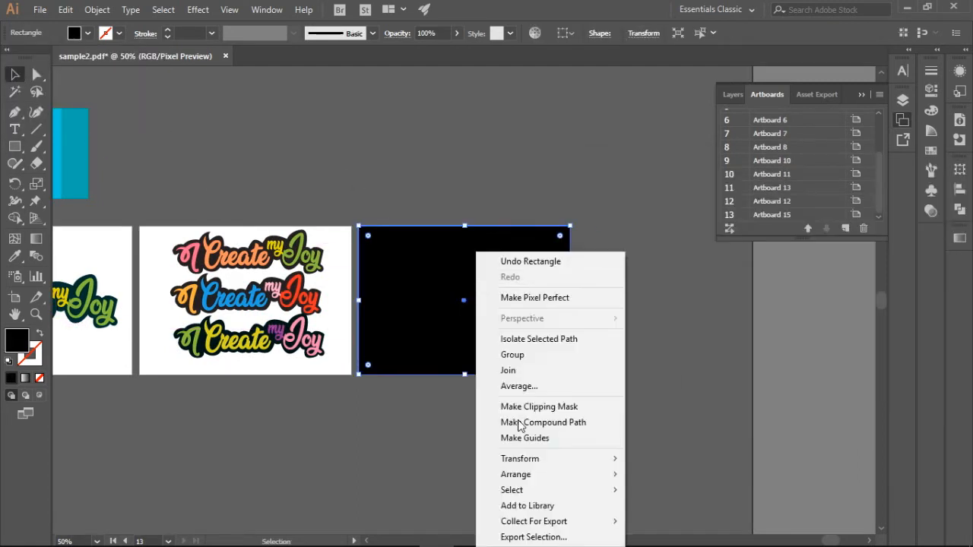
mouse_move(519, 474)
click(663, 454)
click(259, 411)
click(861, 94)
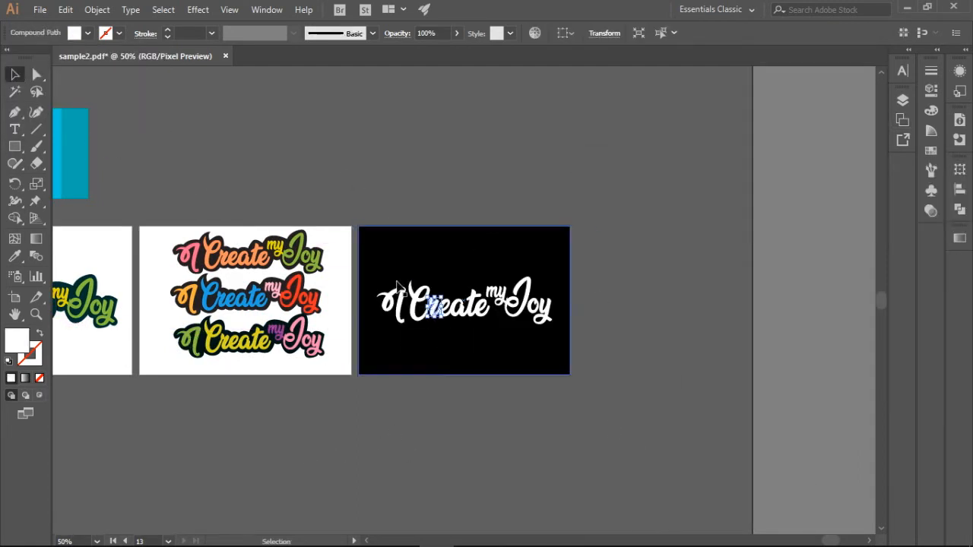
Lock the black background rectangle in the layer list.
click(902, 100)
drag(879, 126, 881, 215)
click(742, 213)
Group the white lettering and place a duplicate of it below the original on the black artboard.
drag(369, 261, 522, 330)
key(ctrl+g)
click(487, 414)
click(435, 327)
Colour the lower copy with pink "I", orange "Create", yellow "my" and green "Joy", matching the first logo, and leave isolation.
double_click(402, 319)
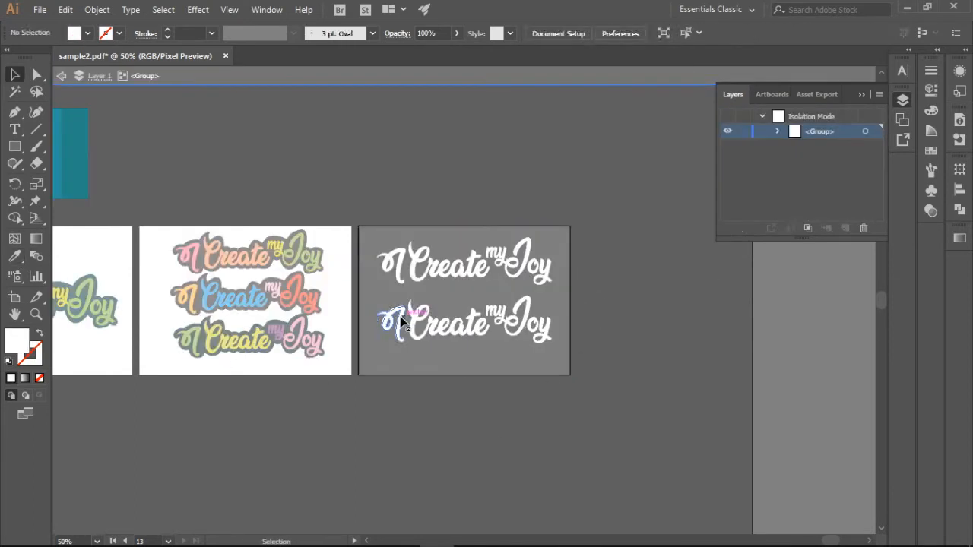
drag(827, 542, 815, 542)
click(15, 75)
click(563, 354)
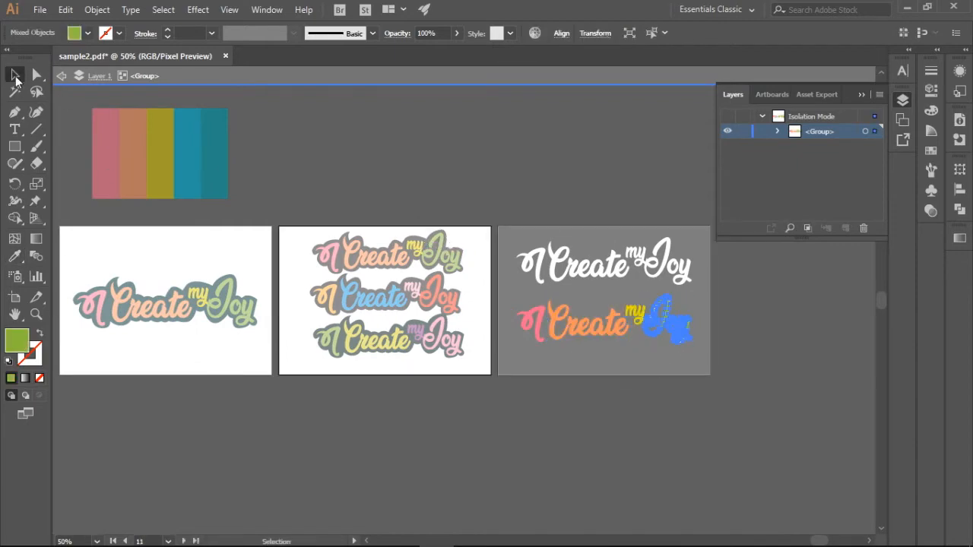
double_click(74, 97)
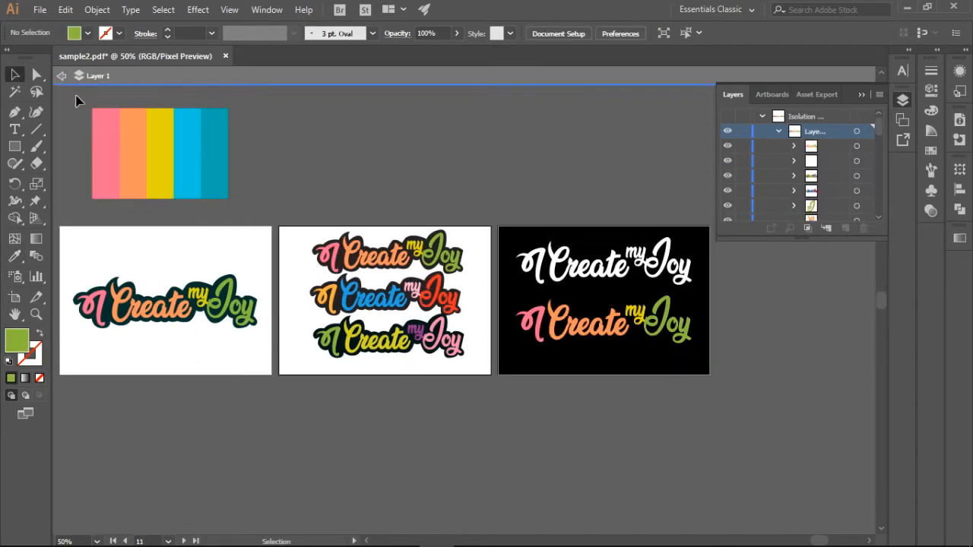
double_click(74, 96)
Move Artboard 15 up one place in the artboard order, ahead of Artboard 12.
click(65, 10)
click(834, 130)
click(771, 95)
click(794, 204)
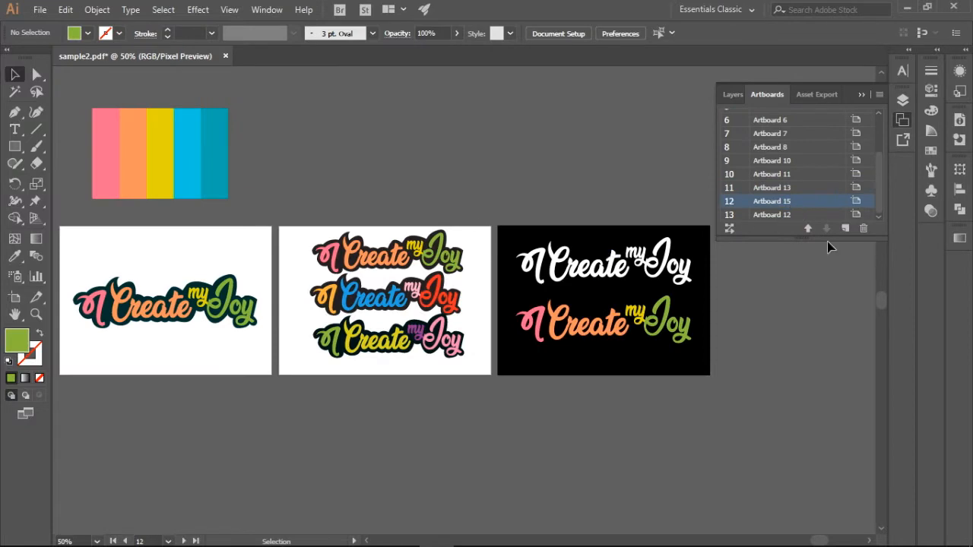
click(880, 94)
click(66, 10)
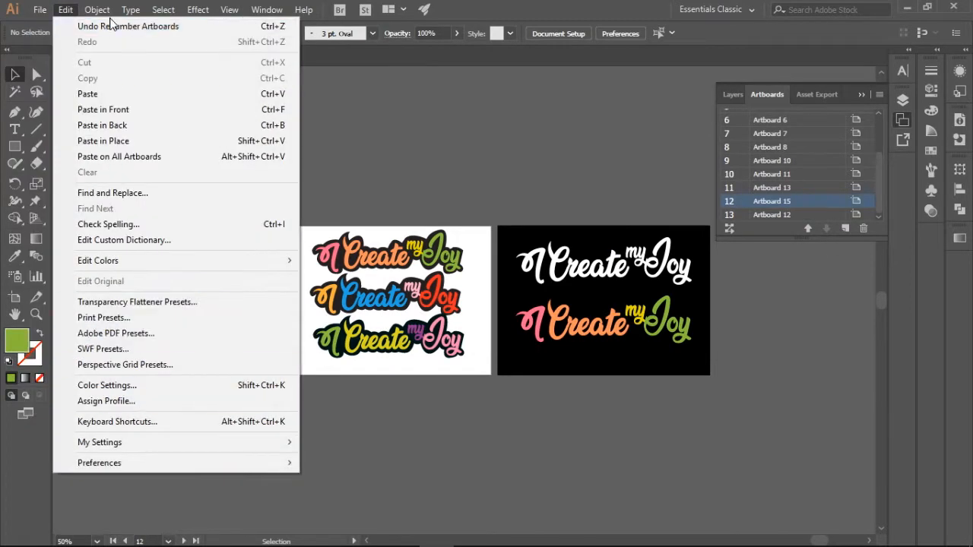
mouse_move(97, 10)
mouse_move(163, 517)
click(380, 445)
click(483, 334)
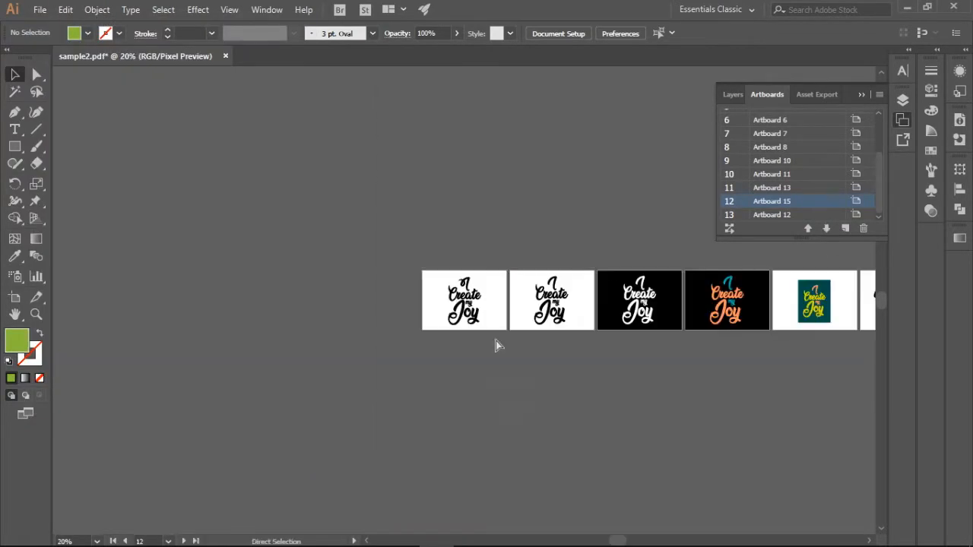
drag(617, 540, 759, 497)
click(96, 10)
mouse_move(171, 522)
click(380, 479)
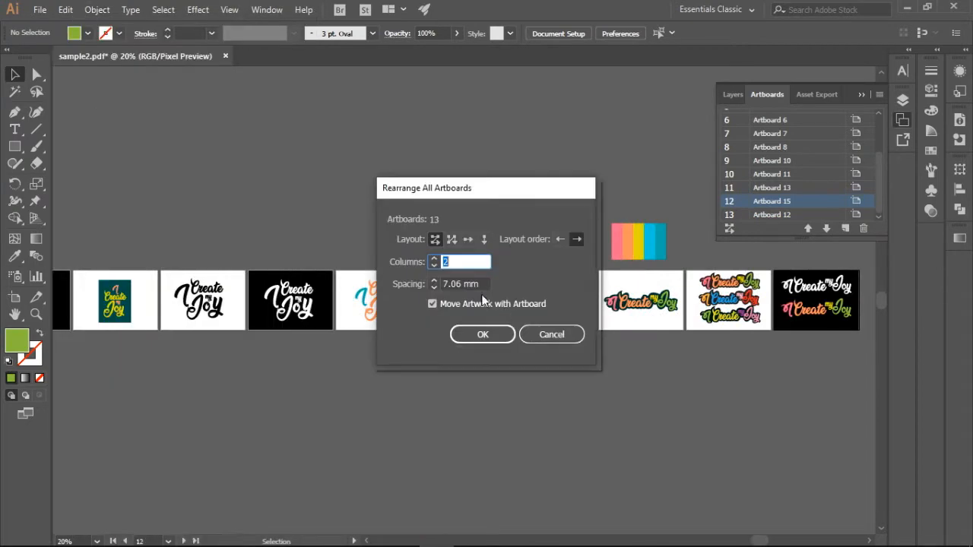
drag(473, 188, 328, 100)
click(407, 245)
Try to move Artboard 15 over the neighbouring Artboard 13 in artboard editing.
click(39, 10)
click(88, 333)
click(608, 140)
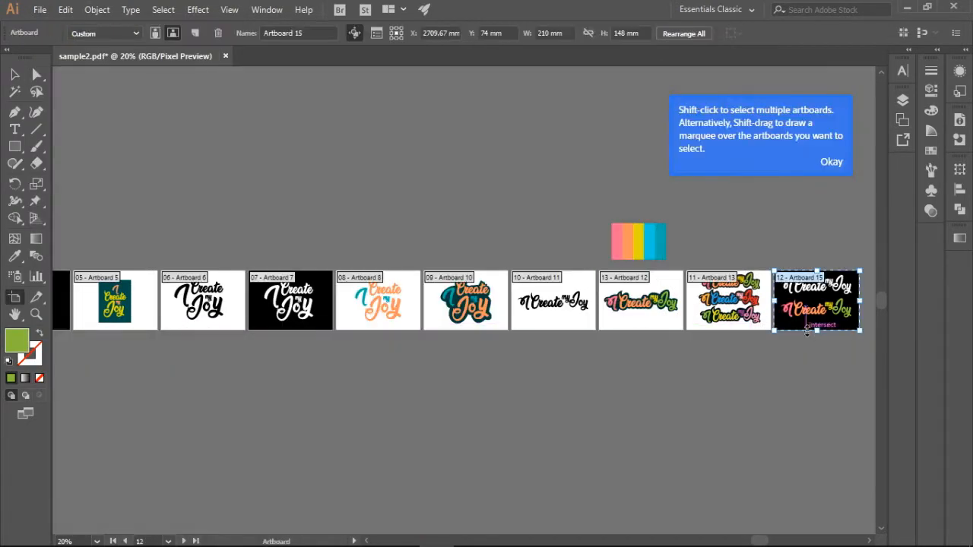
drag(784, 322, 697, 323)
key(ctrl+z)
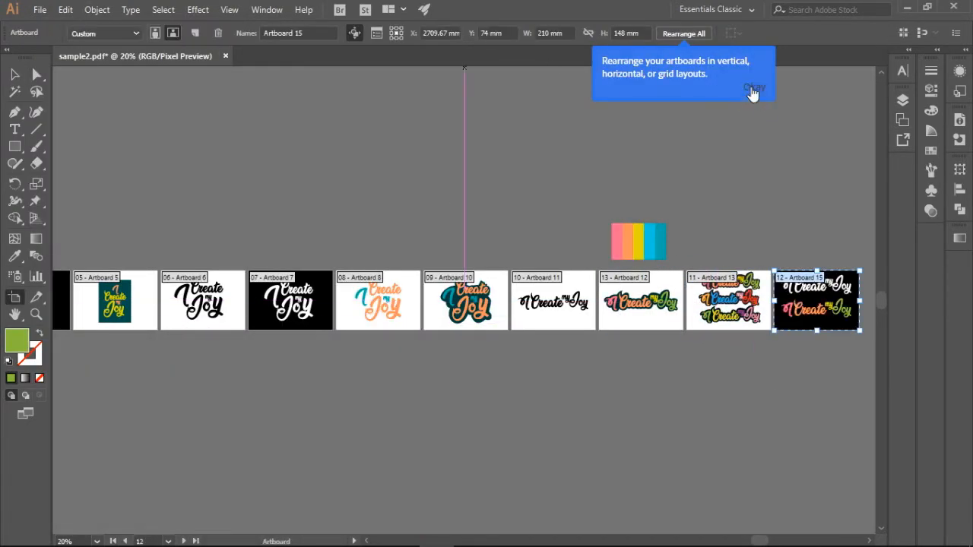
click(683, 33)
click(406, 245)
key(v)
drag(669, 441, 534, 442)
key(ctrl+plus)
key(ctrl+plus)
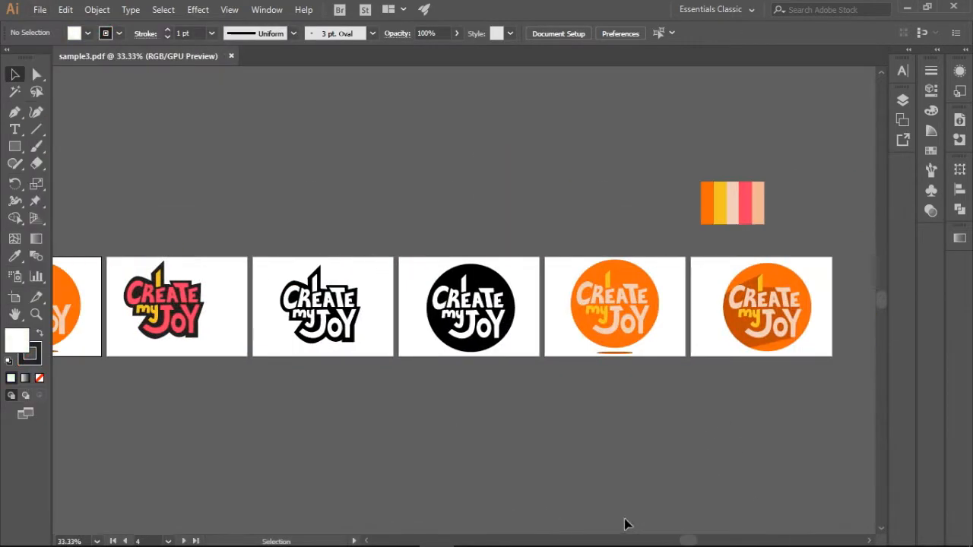
In sample3.pdf, copy the pink and yellow logo with black backing and add a new artboard at the end of the row.
click(902, 100)
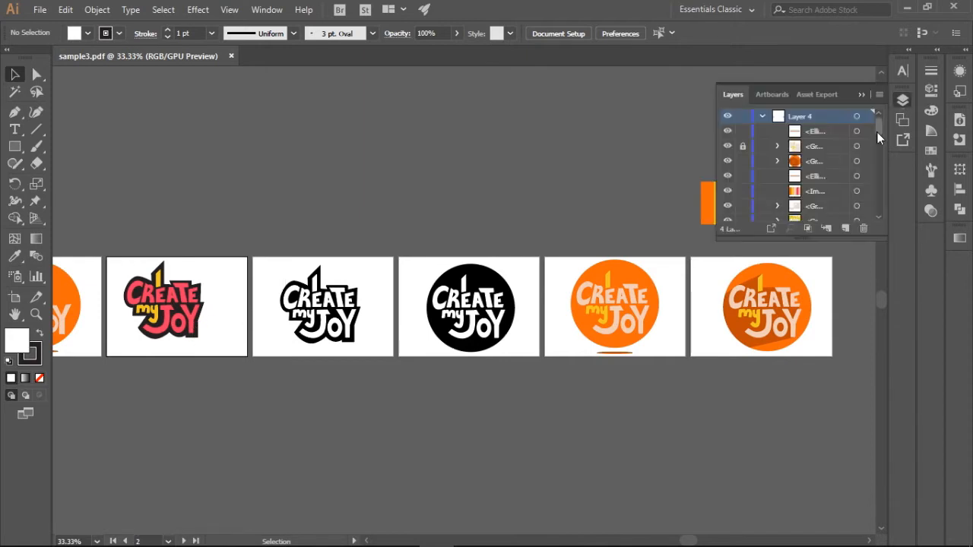
drag(124, 269, 122, 265)
drag(691, 540, 746, 540)
click(902, 120)
click(811, 197)
click(821, 130)
click(845, 228)
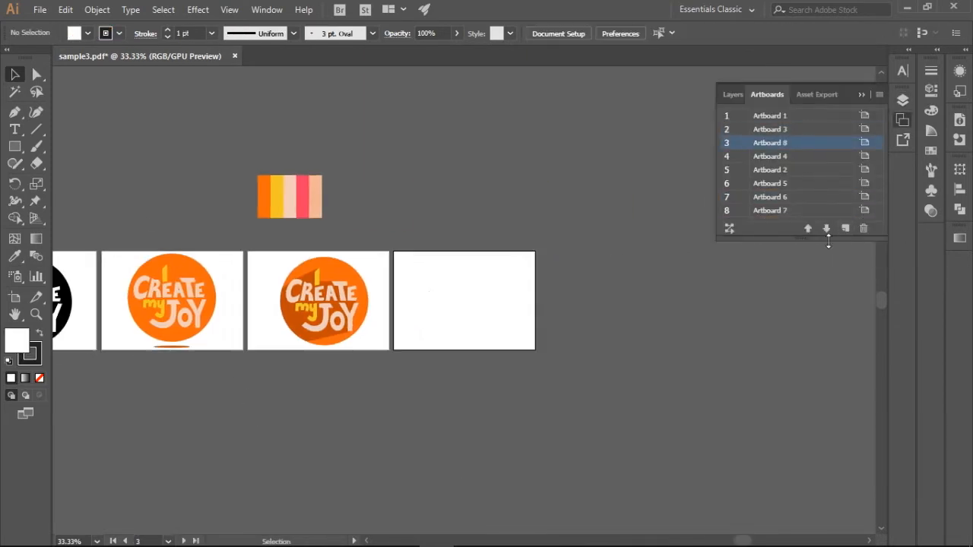
Paste the pink and yellow logo onto the new artboard and delete its black backing shapes.
key(ctrl+v)
click(561, 301)
click(567, 216)
key(ctrl+plus)
key(ctrl+plus)
key(ctrl+plus)
click(585, 249)
click(569, 335)
key(Delete)
Place "my JOY" beside "I CREATE" on one line, then scale the whole lettering down and centre it on the artboard.
drag(371, 322, 572, 406)
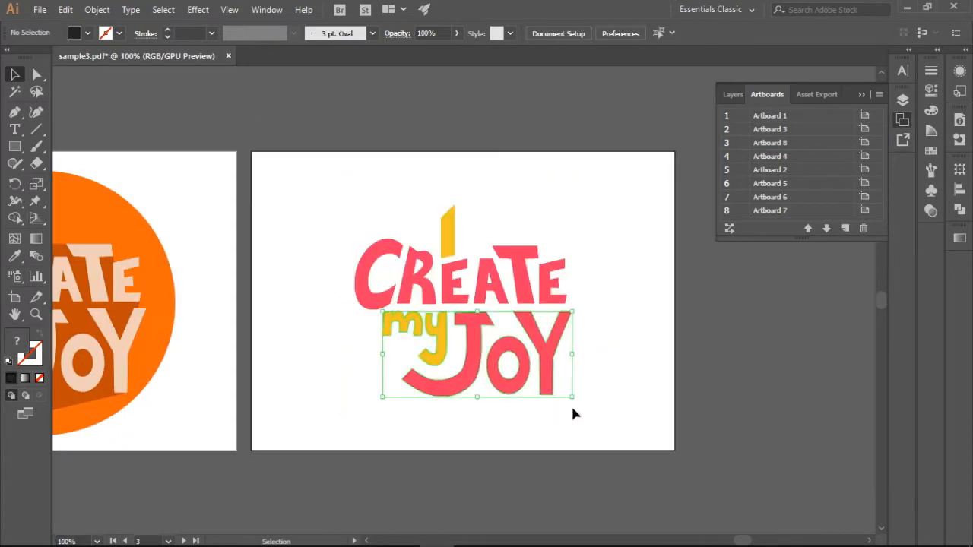
drag(549, 359, 714, 281)
drag(364, 190, 713, 304)
drag(713, 281, 622, 297)
drag(649, 221, 552, 250)
drag(507, 303, 590, 323)
click(395, 390)
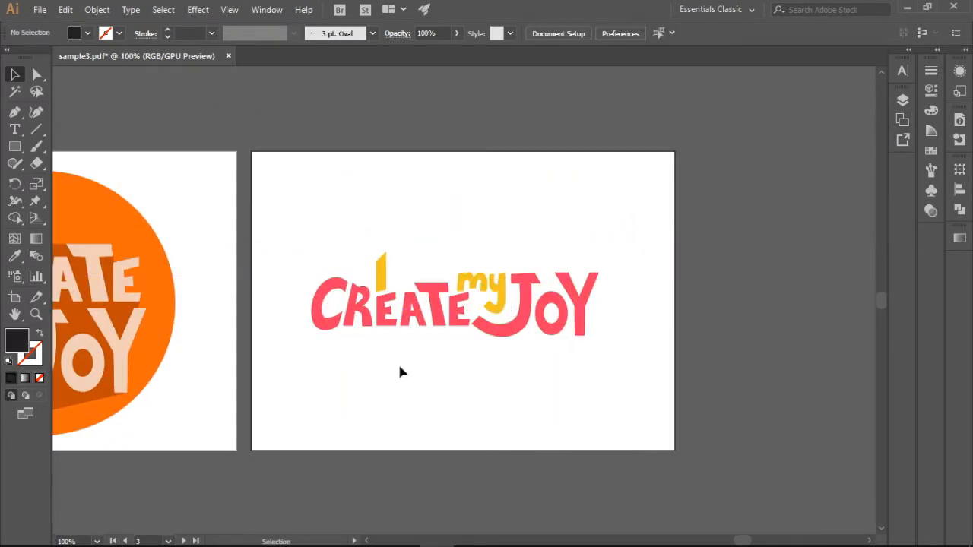
Add another artboard and place a copy of the one-line lettering in its upper part.
click(902, 71)
click(880, 69)
click(15, 74)
click(903, 73)
click(902, 120)
click(845, 229)
drag(414, 214, 667, 461)
scroll(667, 461, right, 5)
key(ctrl+v)
drag(530, 313, 456, 243)
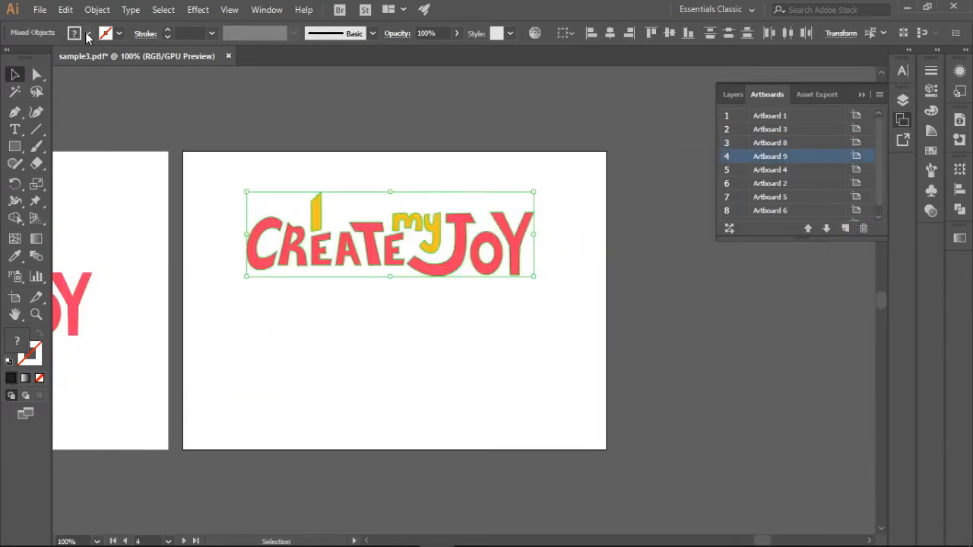
Fill all letters of the copied one-line lettering with black.
click(88, 33)
double_click(17, 340)
drag(608, 365, 585, 386)
click(929, 207)
click(463, 347)
Reshape the T in "CREATE" by adjusting the anchor points of its crossbar and stem.
key(ctrl+equal)
key(ctrl+equal)
click(36, 75)
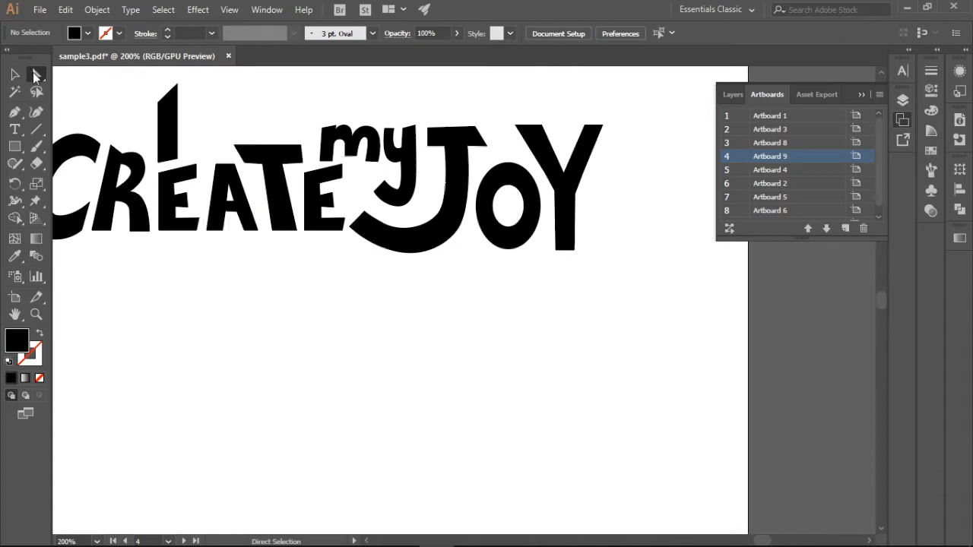
click(332, 166)
click(303, 147)
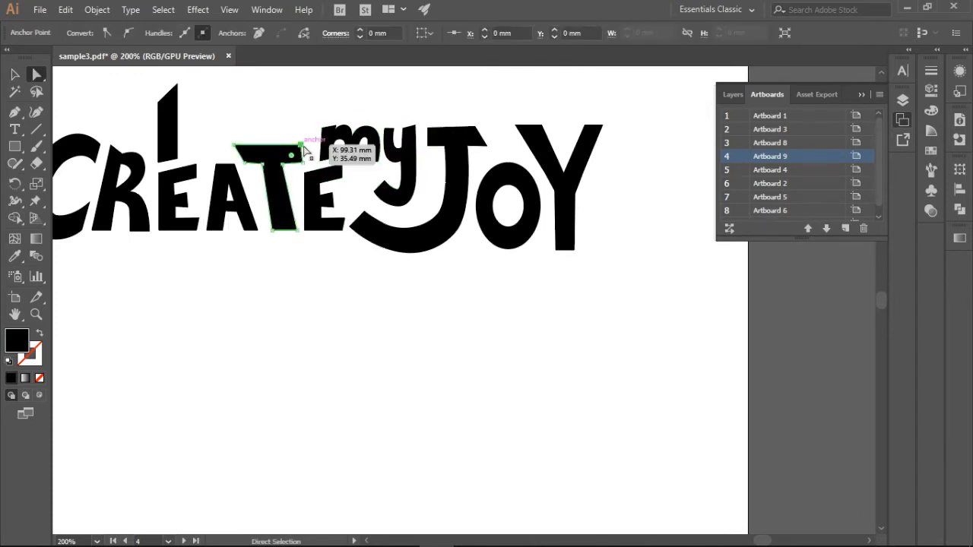
click(318, 262)
drag(262, 165, 273, 191)
click(302, 262)
click(314, 270)
click(247, 164)
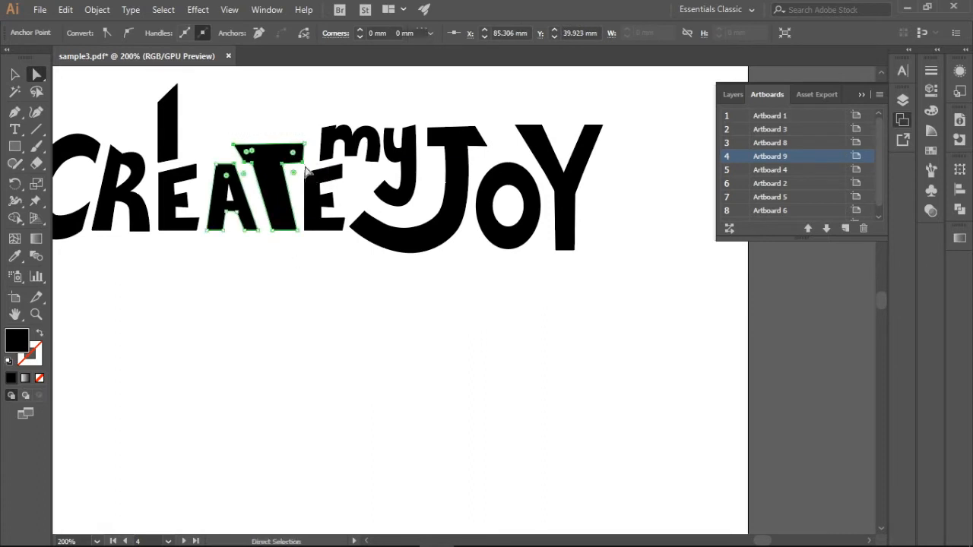
click(231, 134)
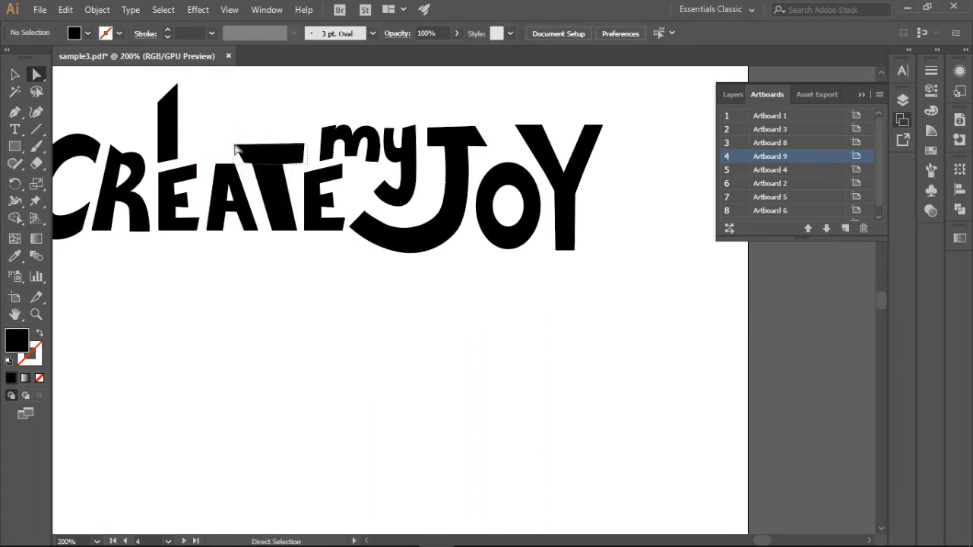
drag(235, 145, 233, 138)
click(301, 129)
Extend the upper arm of the first E in "CREATE" slightly outward by moving its end points.
key(ctrl+plus)
drag(763, 541, 758, 541)
click(902, 120)
drag(325, 97, 332, 94)
click(323, 130)
drag(326, 116, 329, 115)
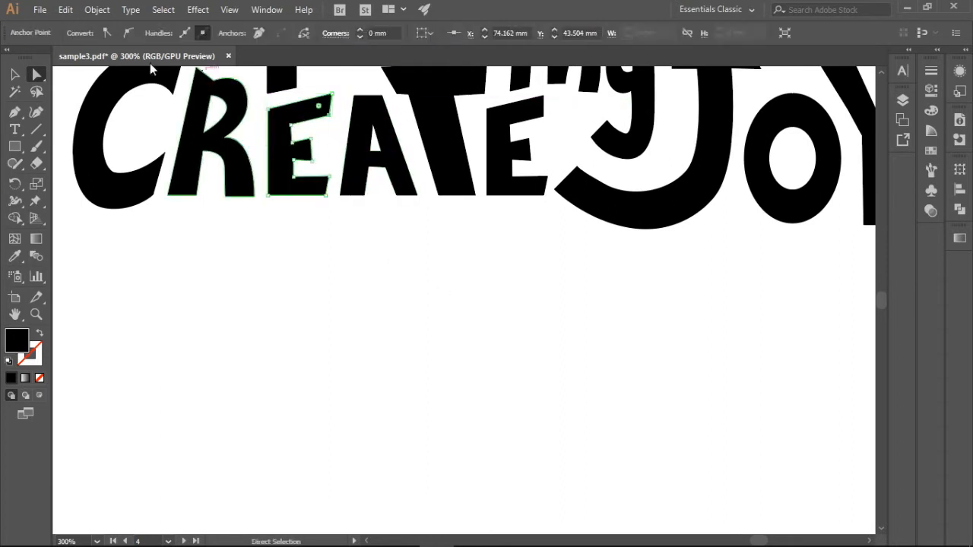
Delete the last E in "CREATE" and put a copy of the reshaped first E in its place.
click(14, 74)
click(499, 152)
key(Delete)
click(281, 156)
key(ctrl+c)
key(ctrl+v)
drag(469, 261, 521, 104)
drag(883, 302, 884, 299)
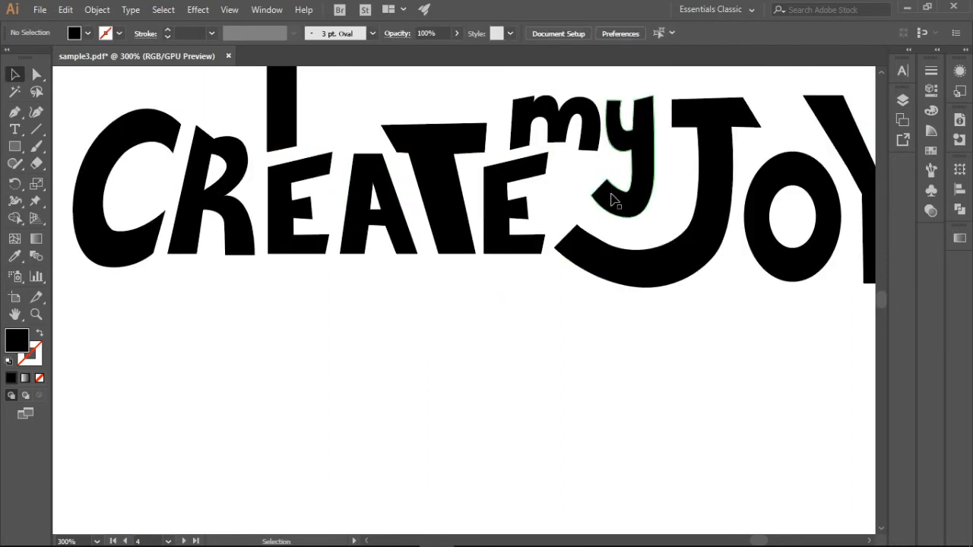
Try to widen the T's crossbar in "CREATE" toward the A and level its edges.
key(ctrl+minus)
key(ctrl+minus)
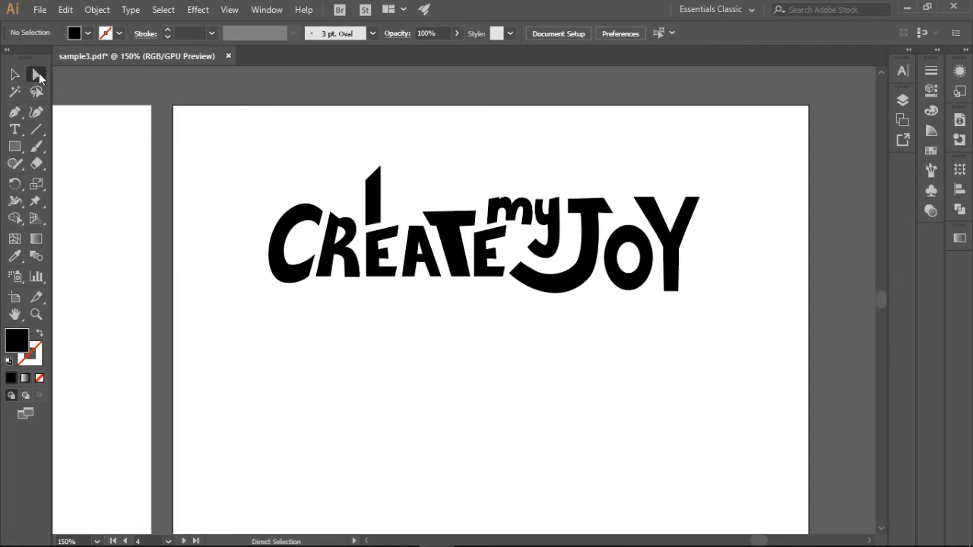
key(ctrl+plus)
click(408, 183)
shift+click(478, 181)
drag(409, 166, 395, 181)
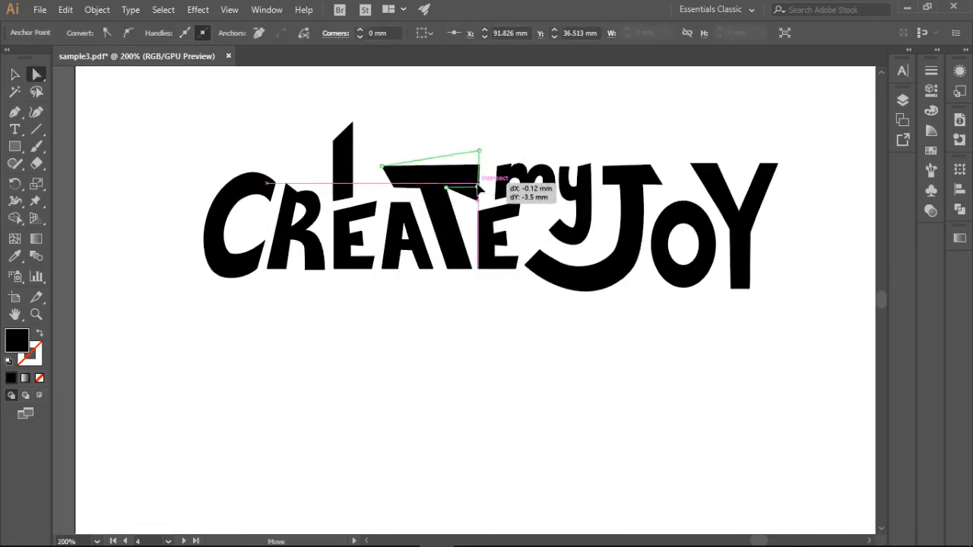
drag(477, 187, 478, 187)
click(479, 151)
drag(479, 151, 480, 165)
click(417, 114)
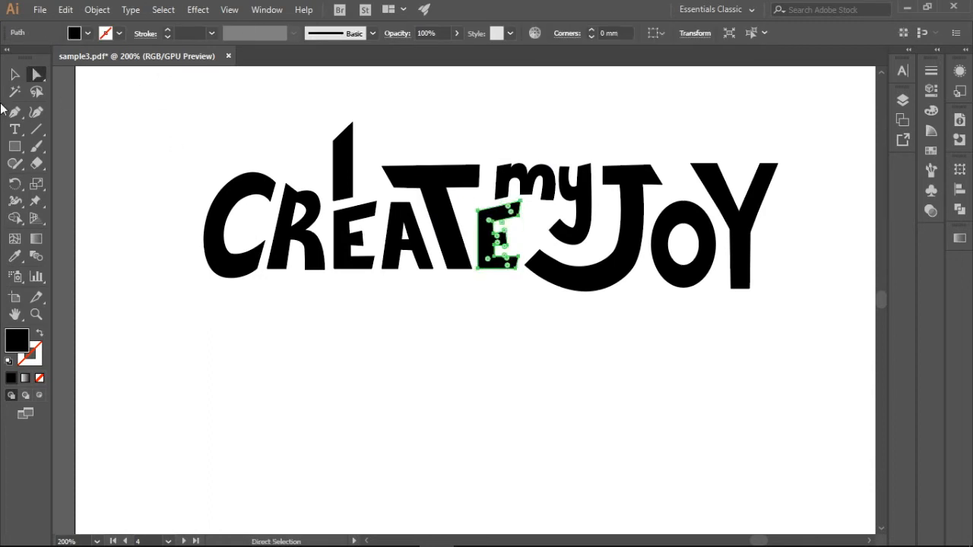
Undo the crossbar widening on the T in "CREATE" and deselect the letter.
key(v)
click(387, 106)
key(ctrl+minus)
key(ctrl+z)
key(ctrl+z)
key(ctrl+z)
key(ctrl+z)
key(ctrl+z)
key(ctrl+z)
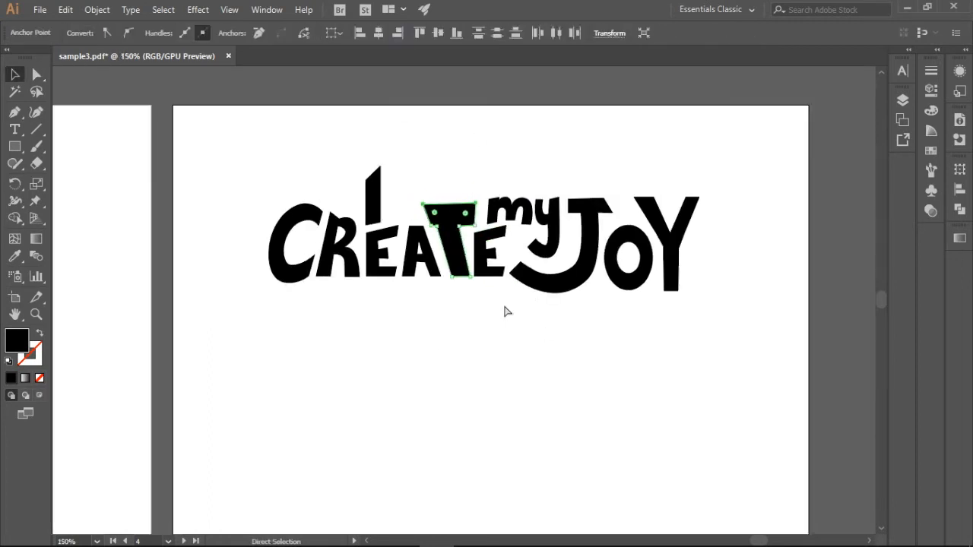
key(ctrl+shift+z)
click(446, 177)
Place a copy of the one-line black lettering below the original on the same artboard and fill it white.
scroll(449, 179, right, 2)
drag(169, 144, 705, 319)
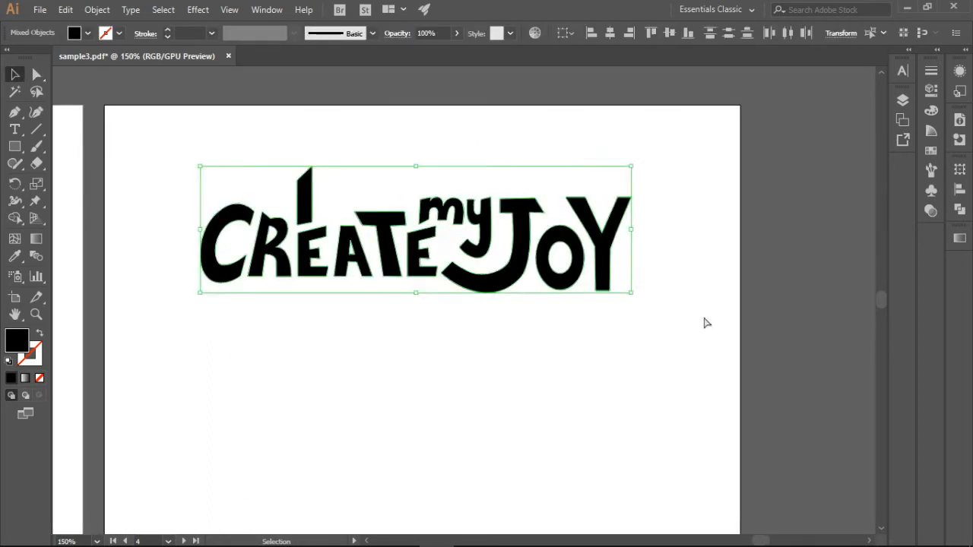
key(ctrl+c)
key(ctrl+v)
drag(554, 338, 518, 454)
click(87, 33)
click(30, 59)
click(885, 308)
drag(885, 308, 885, 311)
click(798, 297)
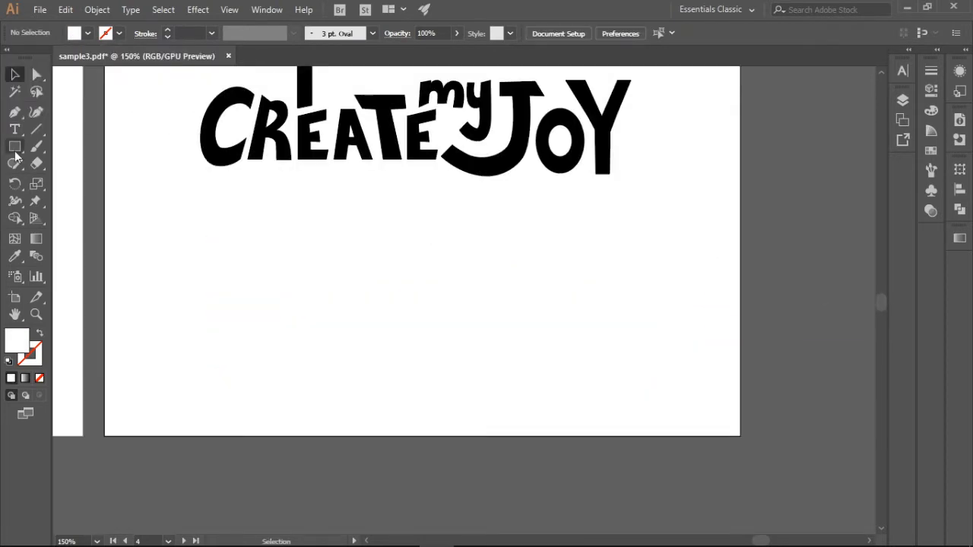
Draw a black rectangle across the full width of the artboard's lower part and send it behind the white lettering.
drag(346, 311, 740, 436)
click(87, 33)
click(40, 59)
double_click(16, 342)
click(594, 381)
click(928, 207)
right_click(327, 241)
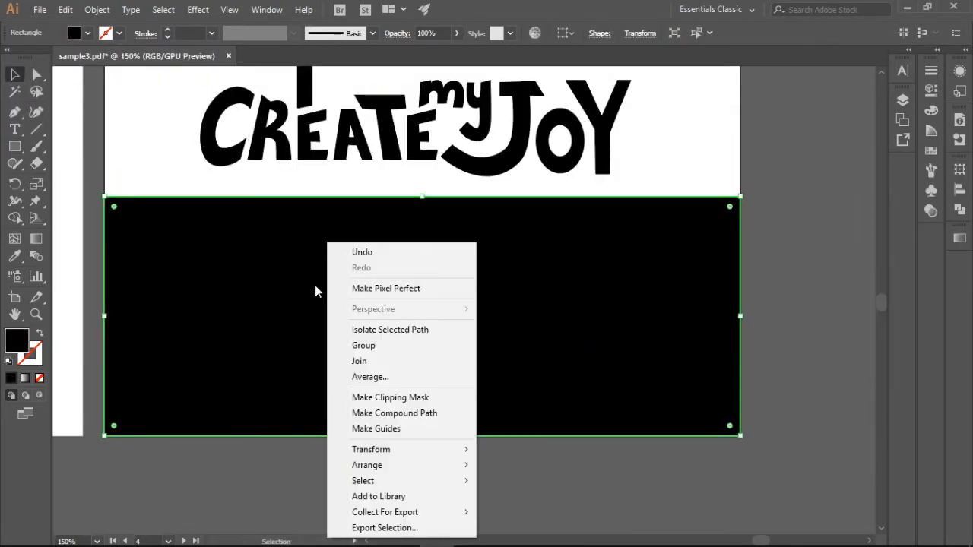
click(516, 514)
key(ctrl+1)
Add a new artboard to the document and move the black lettering slightly up within its white area.
click(902, 100)
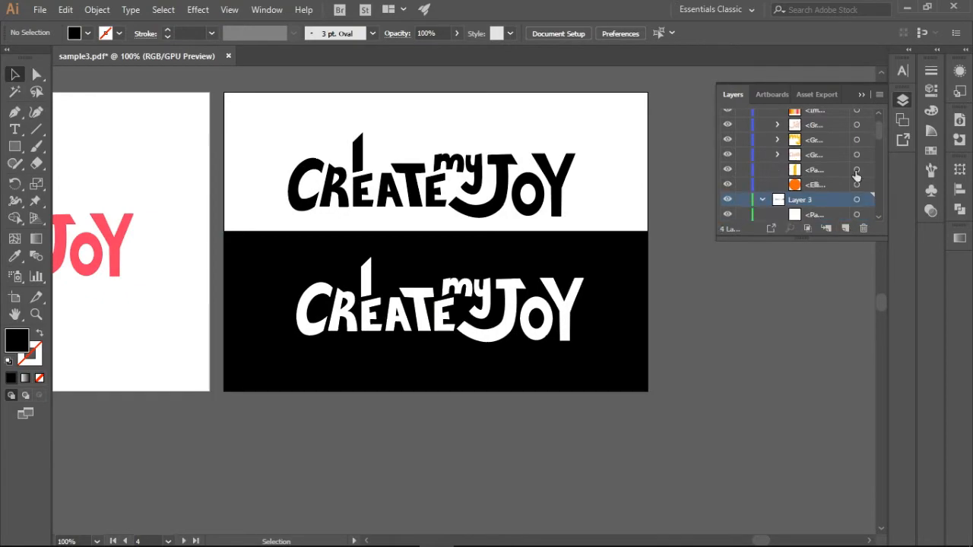
click(771, 95)
click(845, 228)
drag(778, 541, 766, 540)
drag(481, 260, 482, 244)
click(861, 94)
Copy the black one-line lettering onto the new blank artboard and position it near the middle.
click(430, 209)
key(ctrl+c)
key(ctrl+v)
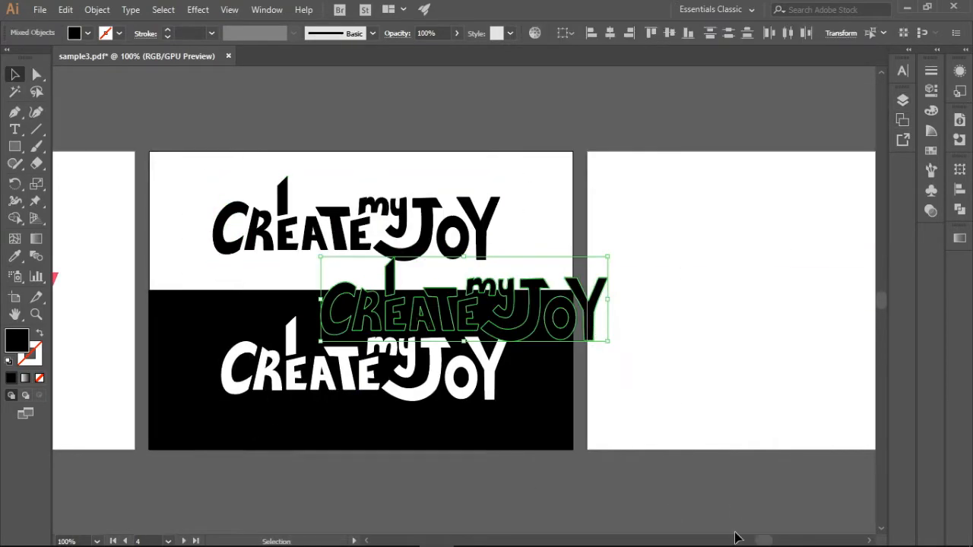
drag(763, 540, 782, 541)
drag(122, 306, 429, 307)
click(578, 395)
mouse_move(782, 540)
mouse_down()
mouse_move(768, 513)
mouse_move(777, 525)
mouse_up()
drag(620, 311, 630, 301)
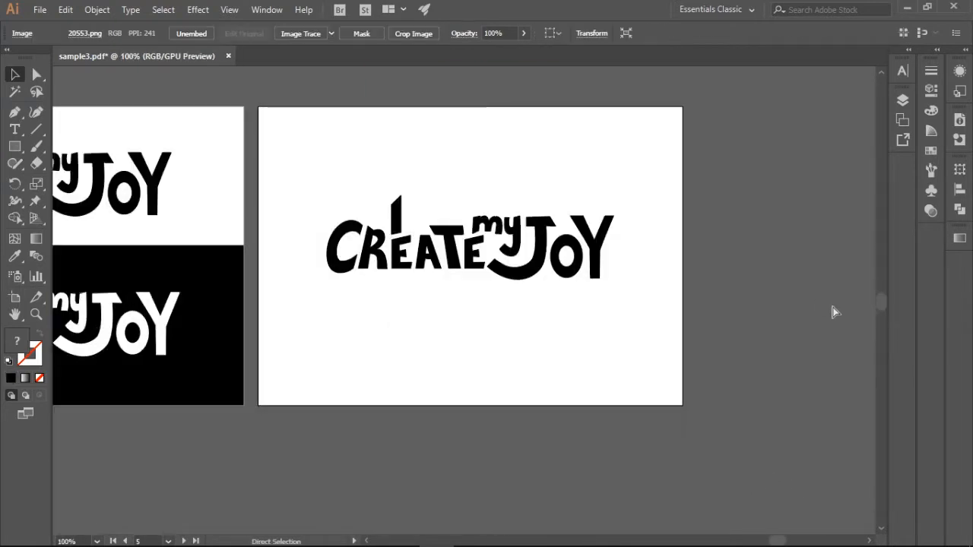
Save the file, and recolour "CREATE" on the new artboard with the yellow sampled from the palette image.
drag(882, 301, 881, 296)
key(ctrl+s)
click(36, 74)
click(336, 380)
click(15, 256)
drag(483, 416, 314, 382)
click(15, 256)
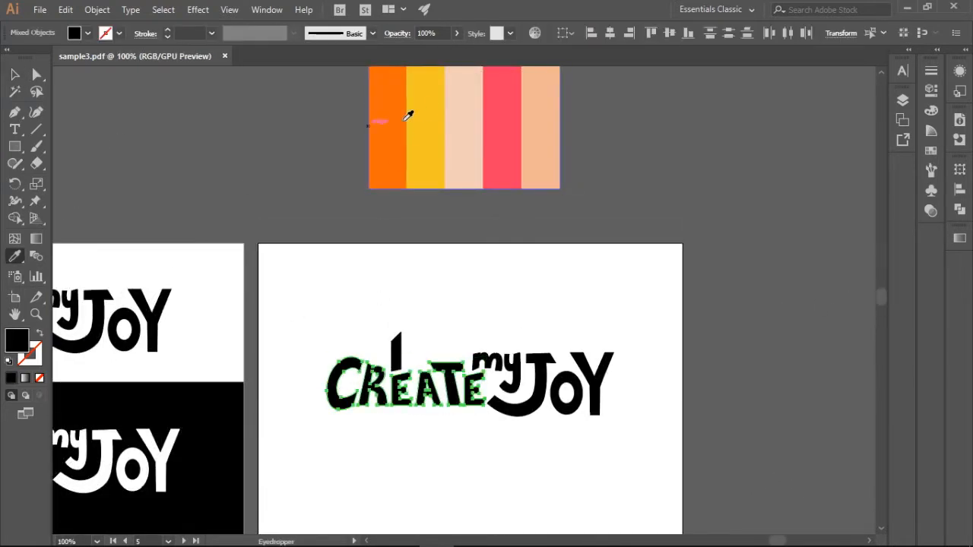
click(421, 122)
Recolour "I" orange, "my" peach and "JOY" pink-red with colours sampled from the palette image.
click(15, 74)
click(397, 354)
drag(506, 355, 508, 357)
key(i)
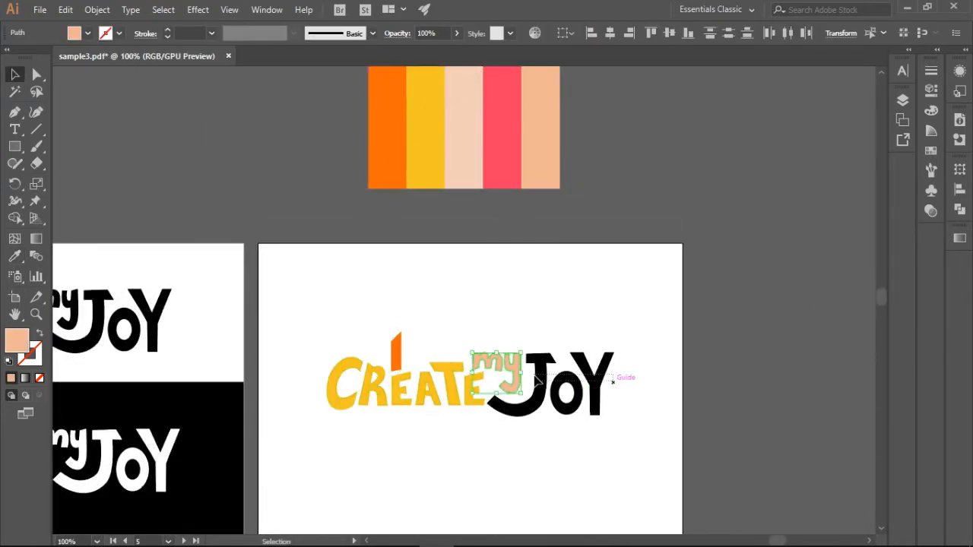
shift+click(537, 380)
key(i)
click(464, 128)
Copy the black rectangle onto the artboard with the coloured lettering and group the coloured letters.
click(13, 76)
click(213, 422)
key(ctrl+c)
key(ctrl+v)
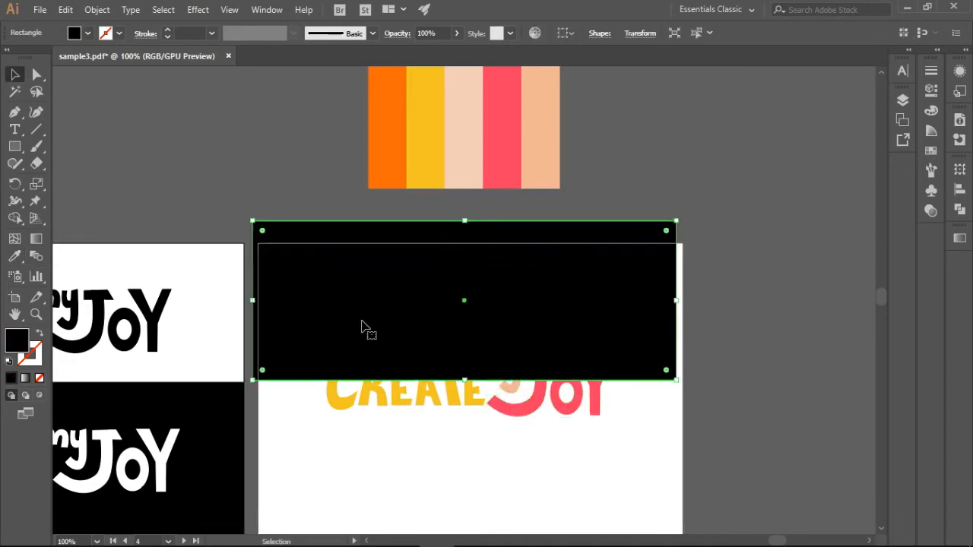
drag(362, 323, 369, 351)
drag(412, 311, 411, 306)
drag(482, 328, 497, 261)
drag(310, 353, 604, 415)
key(ctrl+g)
Fit the copied black rectangle to the artboard's width and upper edge, and send it behind the lettering.
drag(488, 268, 473, 337)
drag(607, 268, 607, 269)
drag(470, 246, 469, 243)
right_click(548, 315)
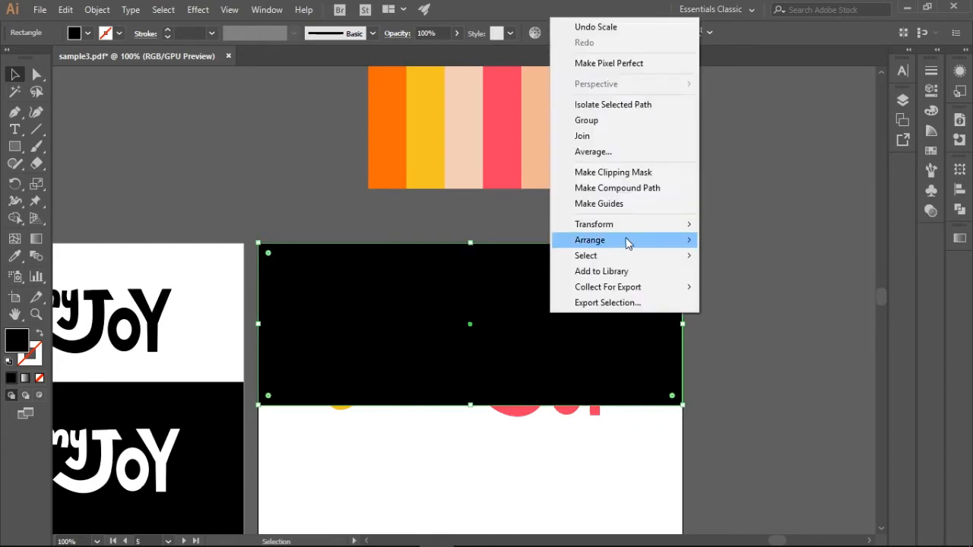
mouse_move(627, 241)
click(737, 288)
Place one copy of the coloured lettering on the black rectangle and another on the white area below it.
drag(535, 377, 510, 428)
click(520, 415)
key(ctrl+minus)
click(511, 341)
key(ctrl+c)
key(ctrl+v)
click(576, 203)
Draw a closed Pen outline around the coloured lettering on the white area, leaving a small margin around the letters.
key(ctrl+plus)
key(ctrl+plus)
key(ctrl+plus)
scroll(575, 203, down, 7)
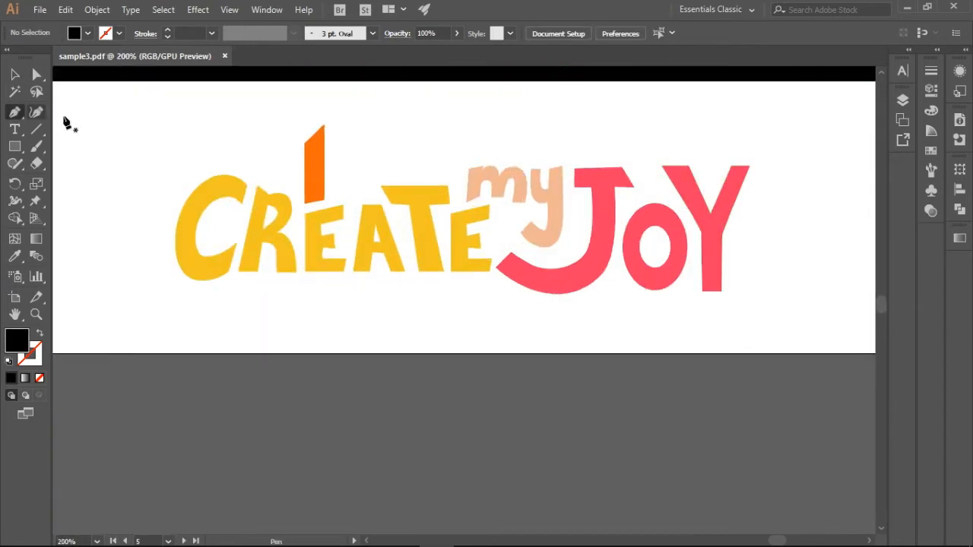
drag(293, 140, 325, 112)
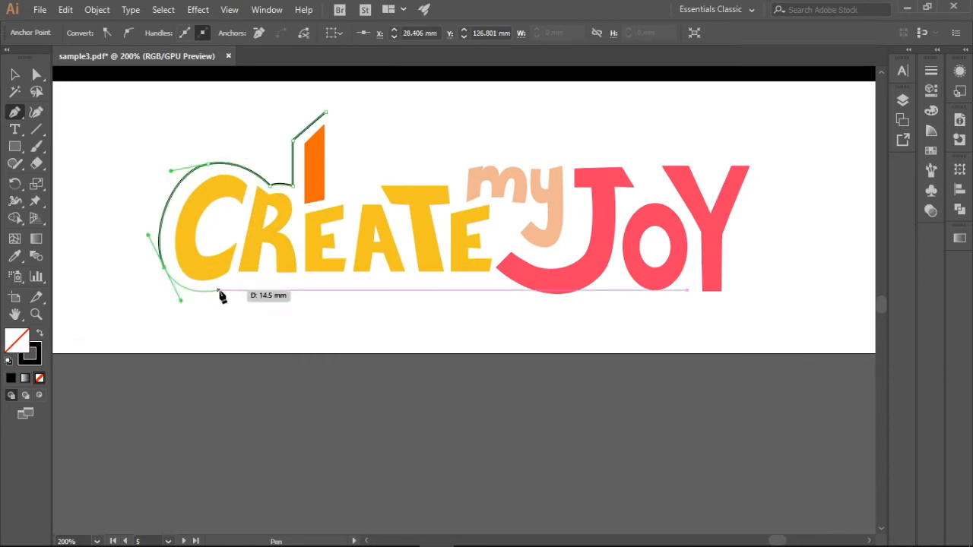
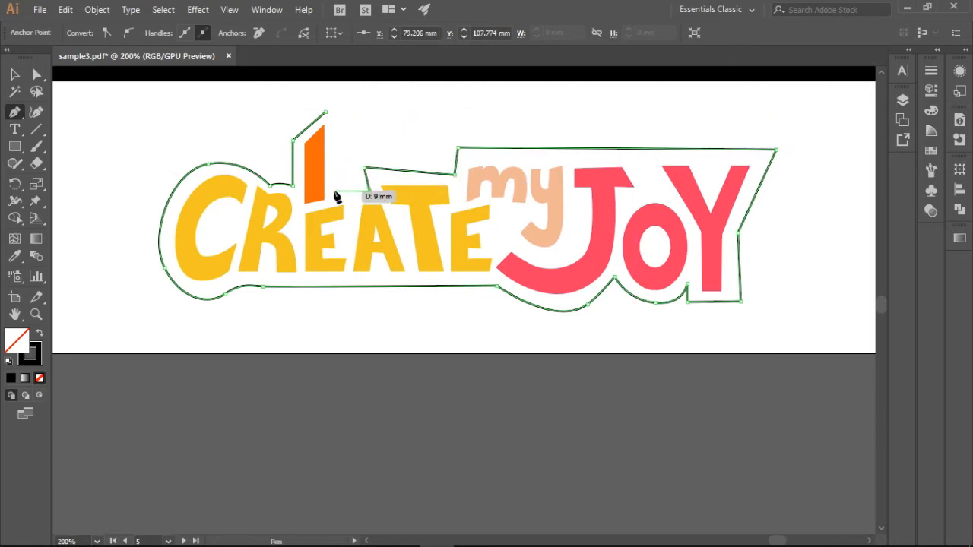
drag(327, 116, 334, 102)
click(334, 102)
Remove the stray anchor point at the outline's tip above the "I" and deselect the path.
key(ctrl+plus)
key(ctrl+plus)
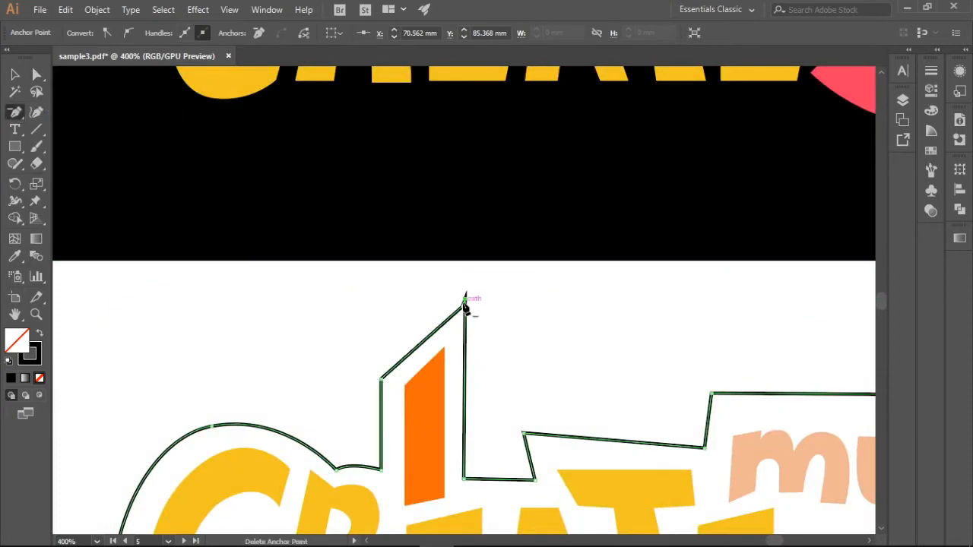
click(465, 302)
key(v)
click(496, 112)
key(ctrl+minus)
key(ctrl+minus)
key(ctrl+minus)
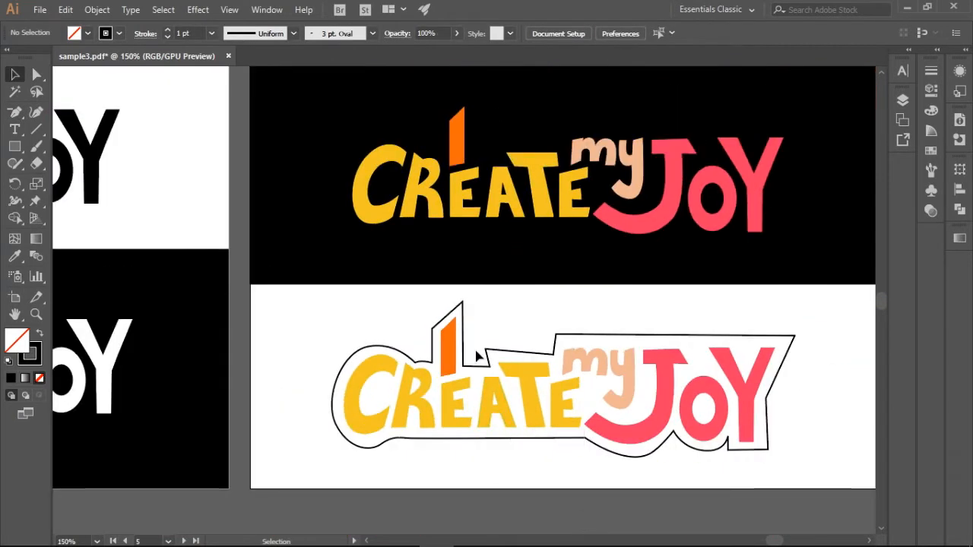
Turn the outline's black stroke into a black fill and send the shape behind the coloured letters.
click(514, 352)
key(shift+x)
right_click(417, 395)
mouse_move(530, 325)
click(608, 372)
click(574, 311)
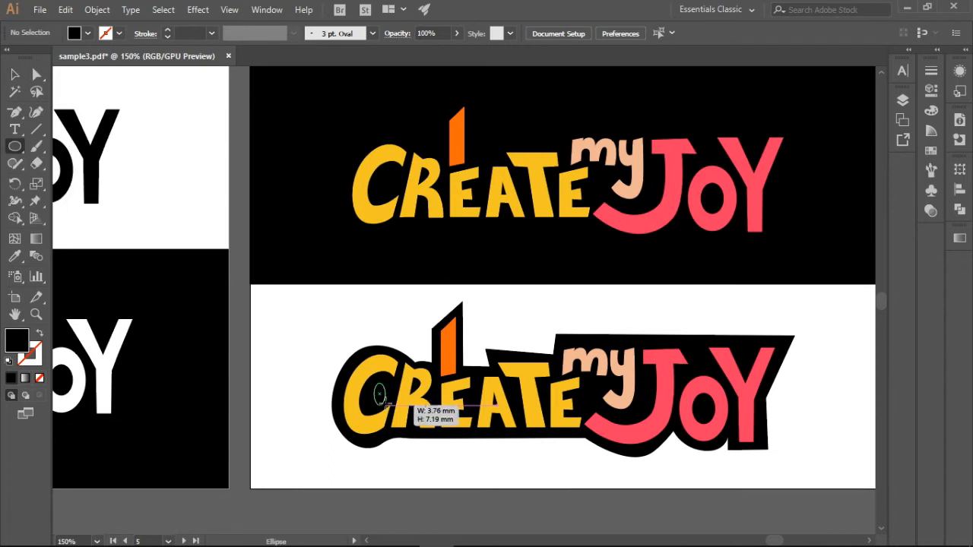
Try a small white ellipse inside the opening of the "C" in the outlined lettering.
drag(386, 405, 393, 401)
key(v)
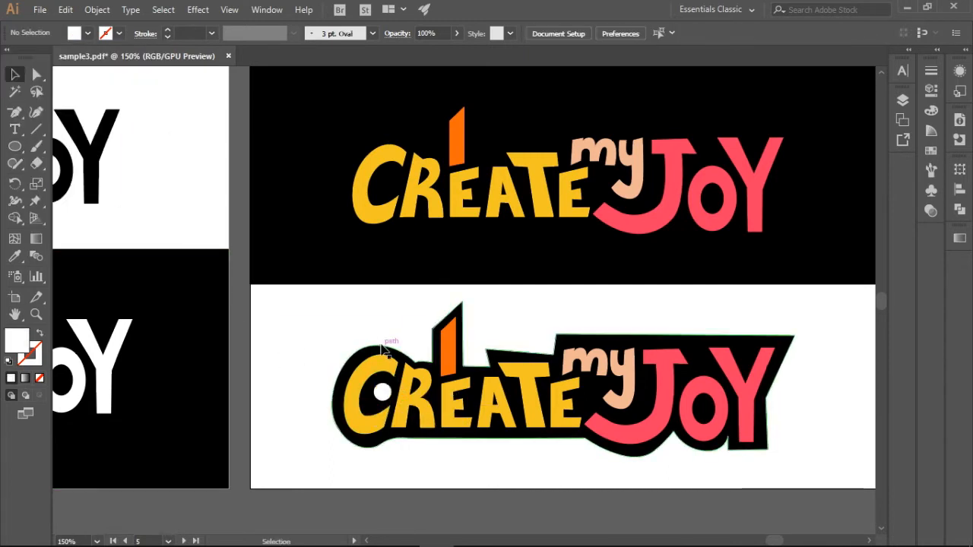
click(347, 304)
key(ctrl+1)
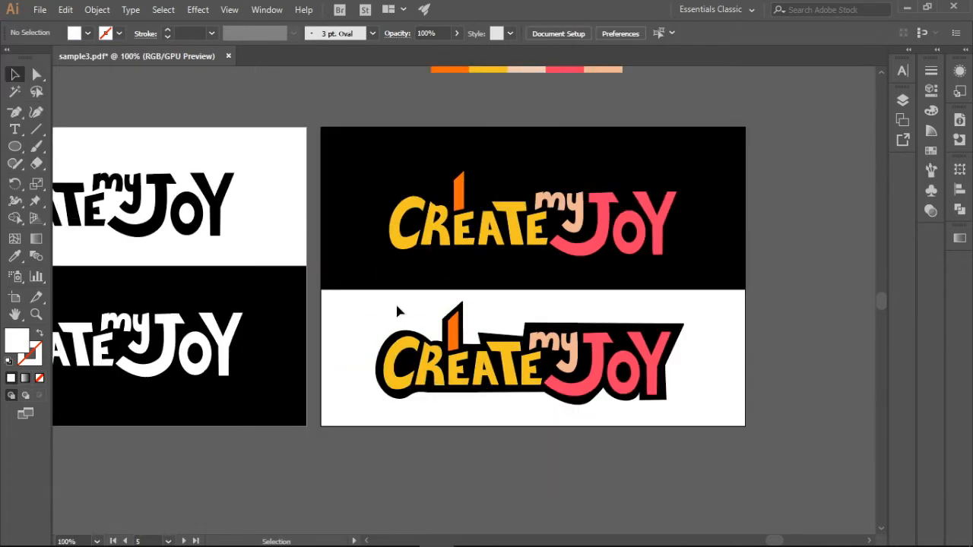
Raise the black rectangle's lower edge and shift the coloured lettering on it slightly upward.
click(632, 327)
click(665, 313)
click(559, 278)
drag(533, 290, 533, 284)
click(619, 232)
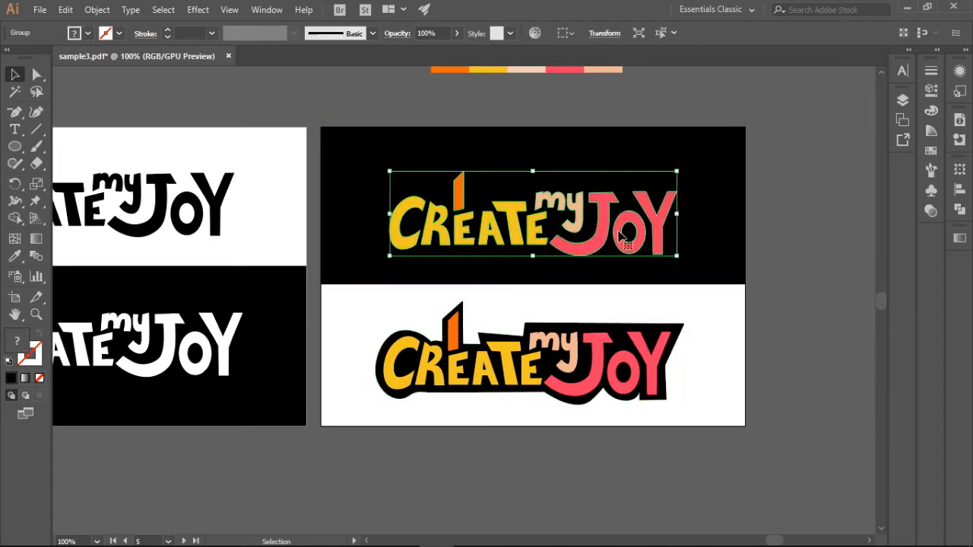
click(659, 302)
drag(618, 237, 617, 225)
click(554, 275)
drag(532, 284, 533, 276)
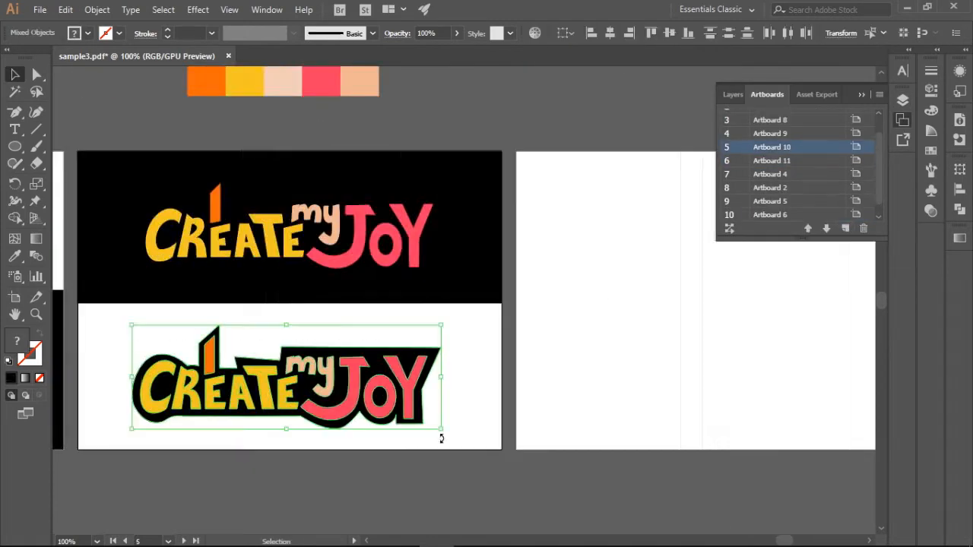
Place a copy of the black-backed coloured lettering in the upper half of the next blank artboard and centre it horizontally.
drag(443, 436, 766, 247)
click(663, 319)
scroll(663, 319, right, 5)
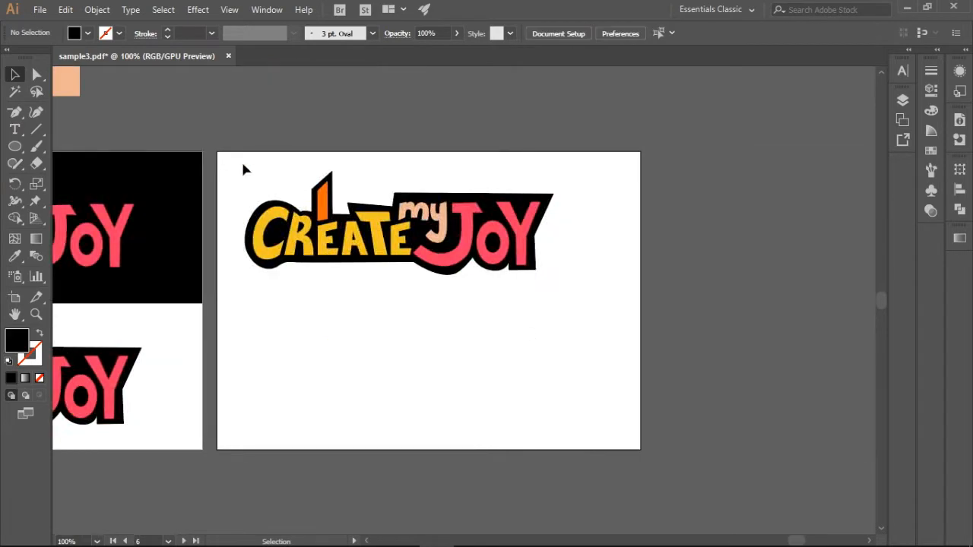
drag(242, 163, 584, 304)
drag(426, 228, 454, 225)
click(403, 355)
Fill the backing shape behind the copied lettering with a dark maroon.
click(399, 206)
click(88, 34)
click(39, 78)
click(19, 77)
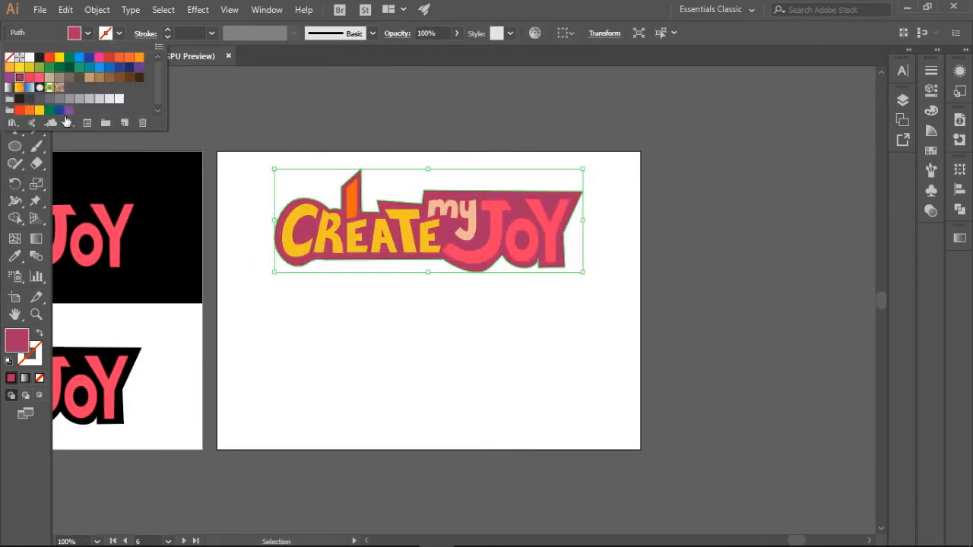
Recolour the "I" teal and "CREATE" orange in the maroon-backed lettering.
key(ctrl+=)
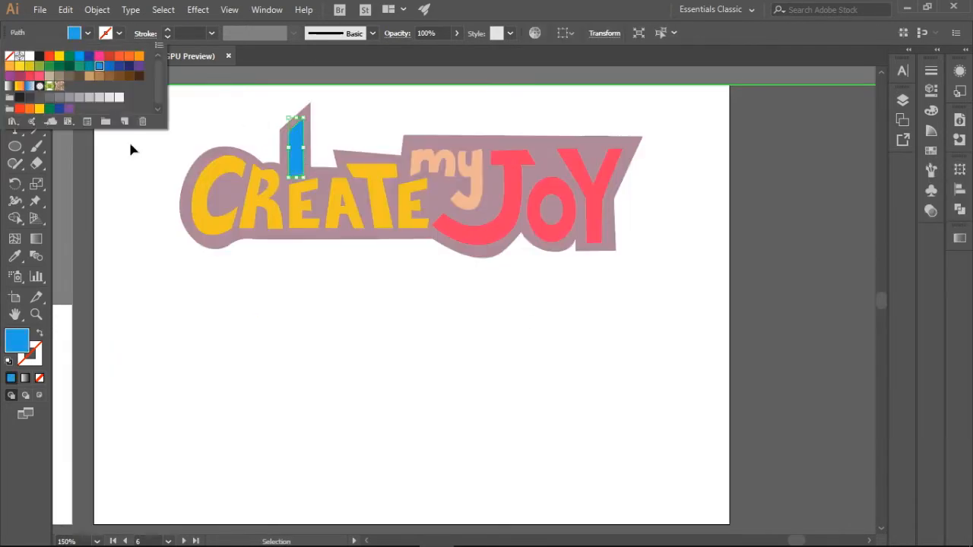
click(270, 223)
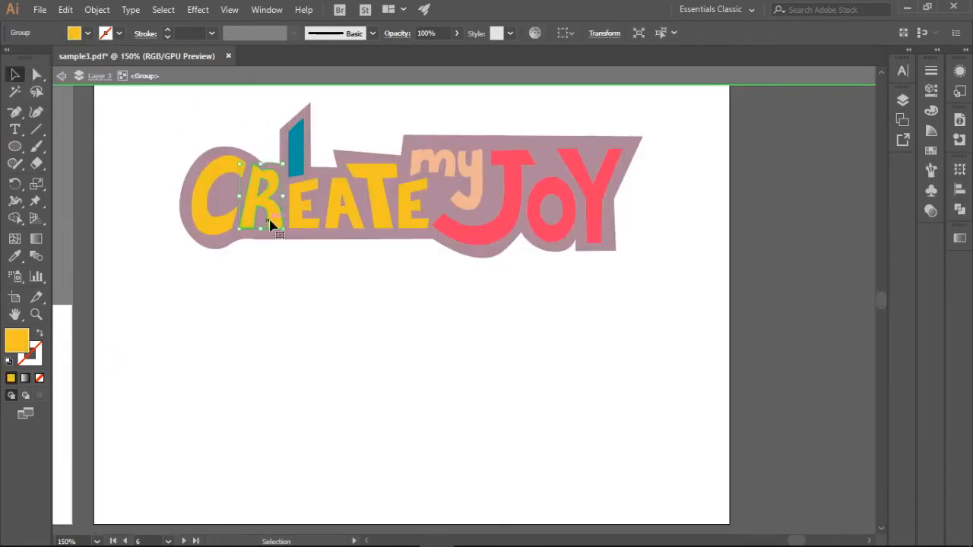
shift+click(401, 202)
click(88, 34)
click(121, 59)
Recolour "my" yellow in the maroon-backed lettering.
click(477, 179)
shift+click(448, 163)
click(88, 33)
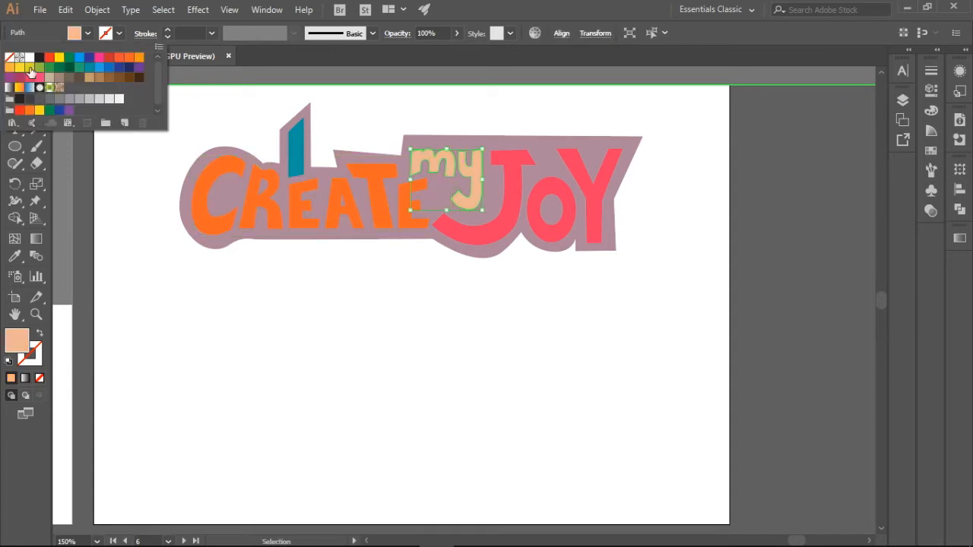
click(29, 69)
shift+click(518, 209)
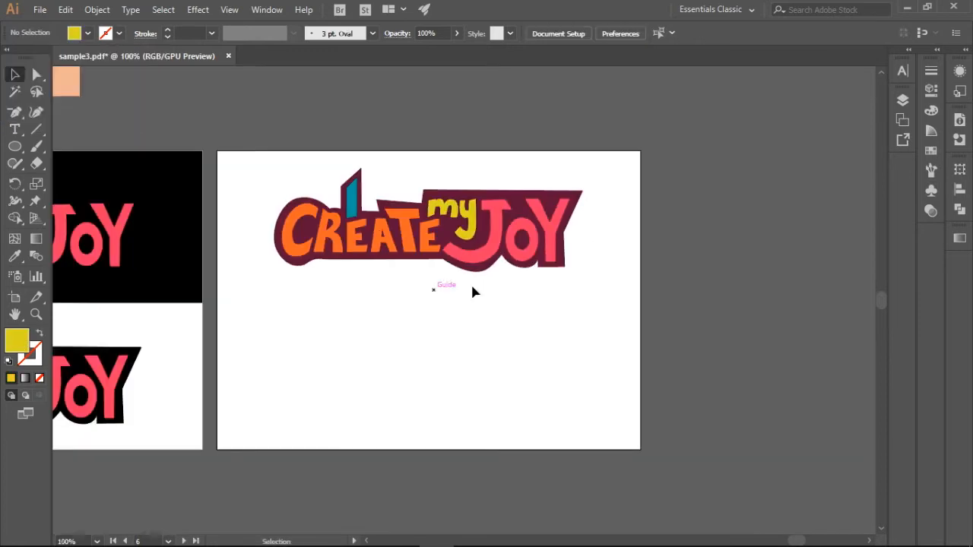
Place a copy of the maroon-backed lettering below it and fill the copy's backing shape with dark navy.
drag(471, 288, 503, 330)
click(87, 33)
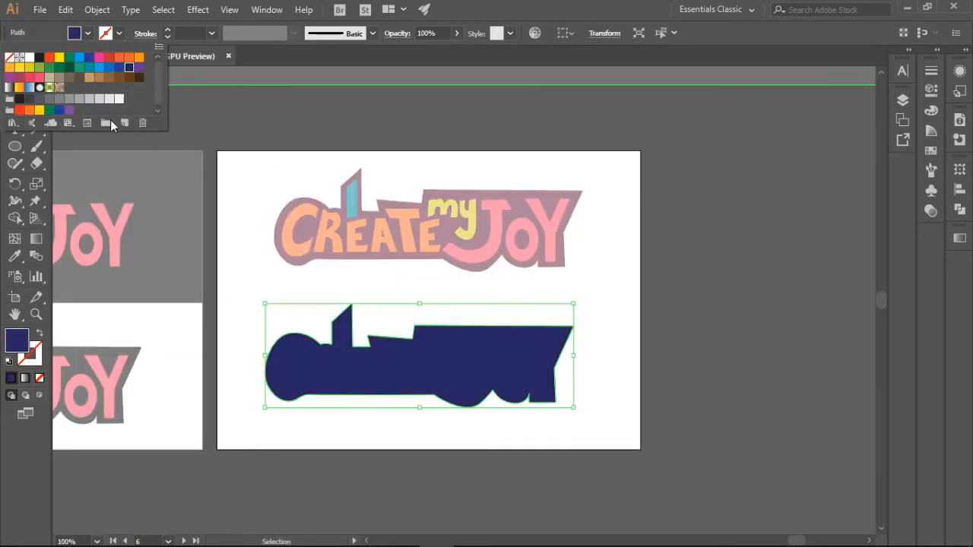
double_click(17, 340)
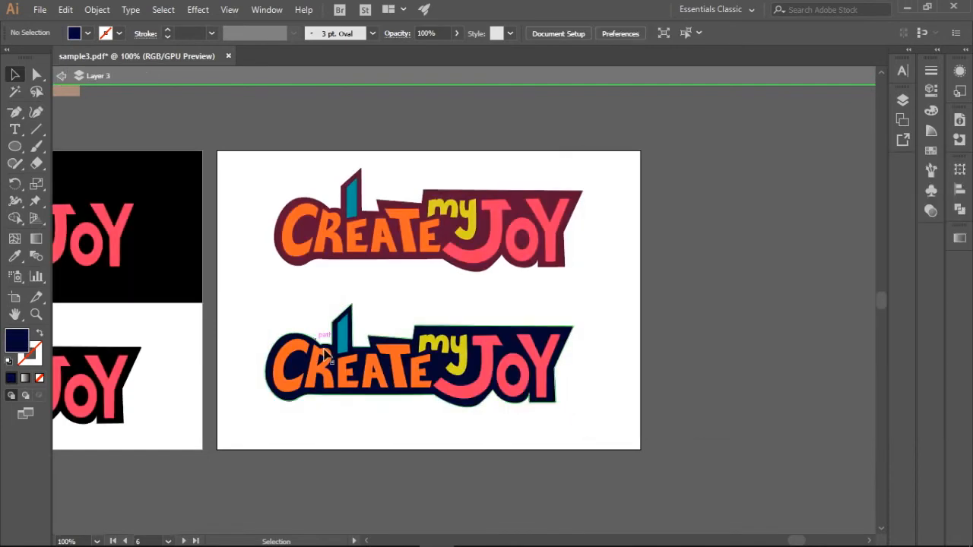
Recolour the navy-backed lettering with a yellow "I", blue "CREATE", orange "my" and green "JOY".
click(353, 382)
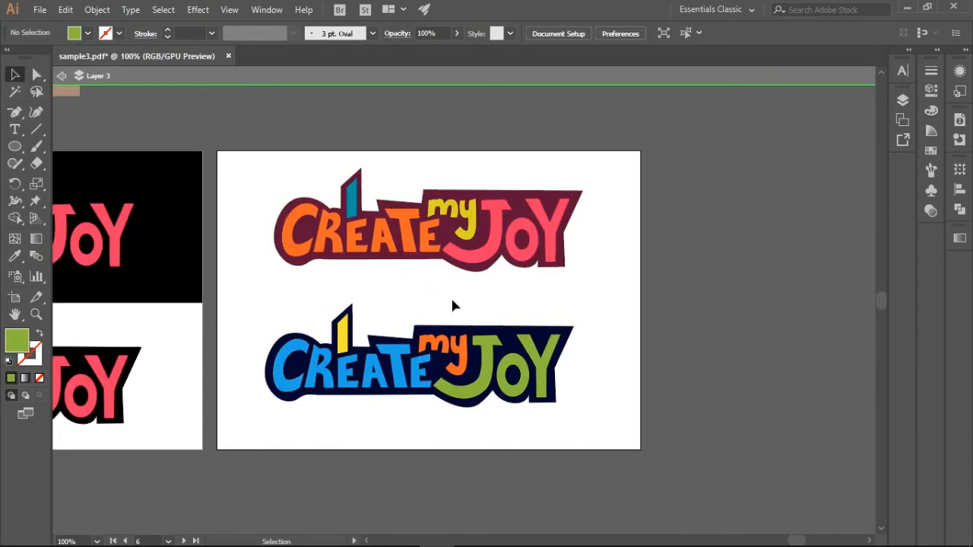
double_click(230, 352)
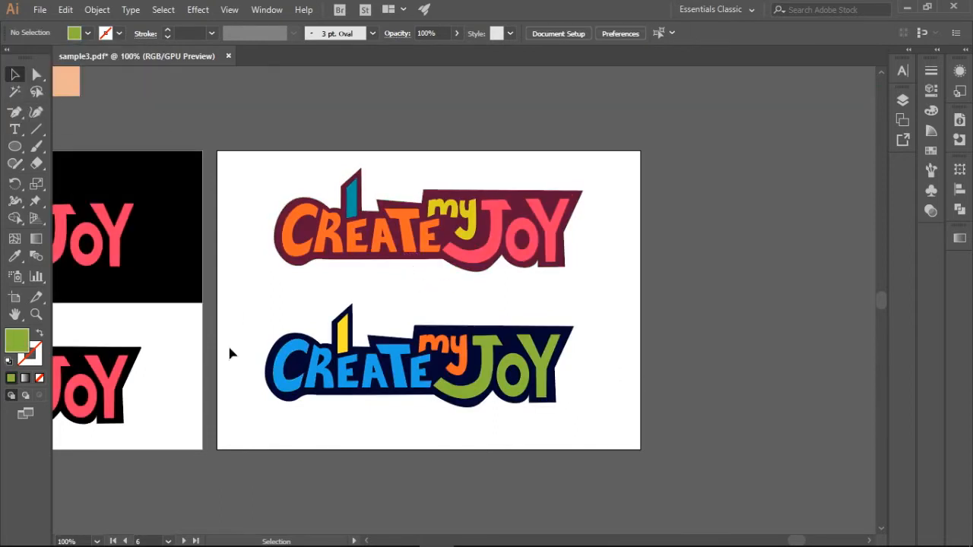
Recolour "JOY" in the maroon-backed lettering with the peach sampled from the palette image.
key(ctrl+minus)
key(ctrl+minus)
key(ctrl+minus)
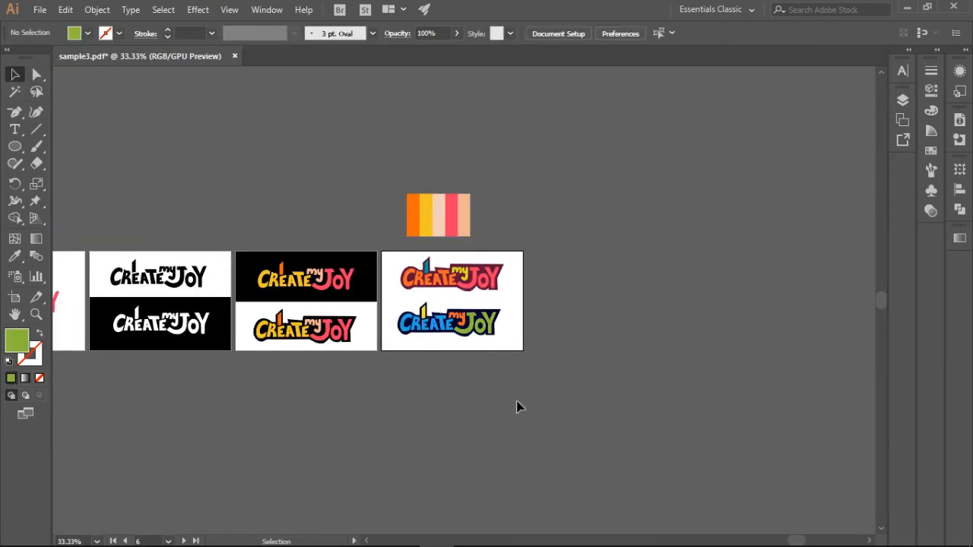
double_click(437, 281)
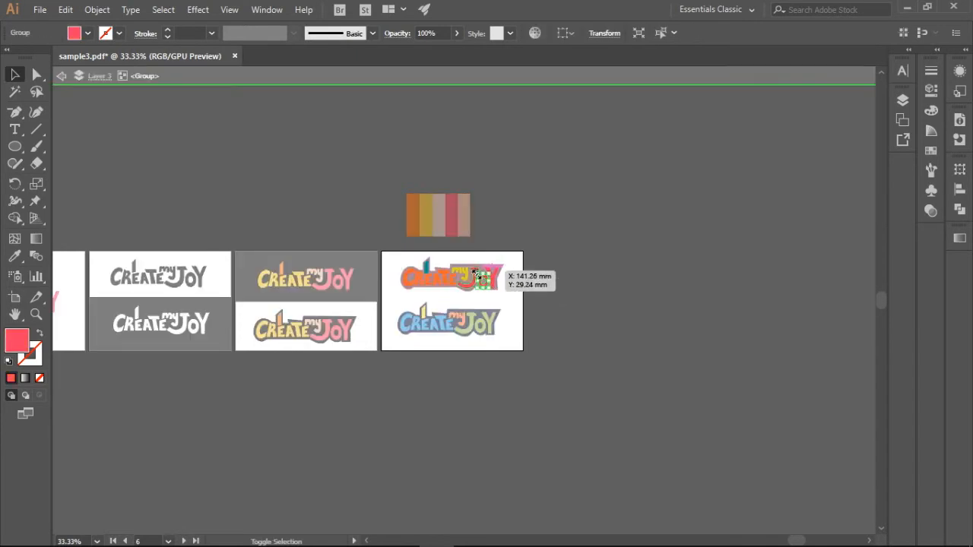
key(ctrl+plus)
key(ctrl+plus)
key(ctrl+plus)
click(15, 256)
click(17, 74)
Save the document with the new colour variations.
key(ctrl+minus)
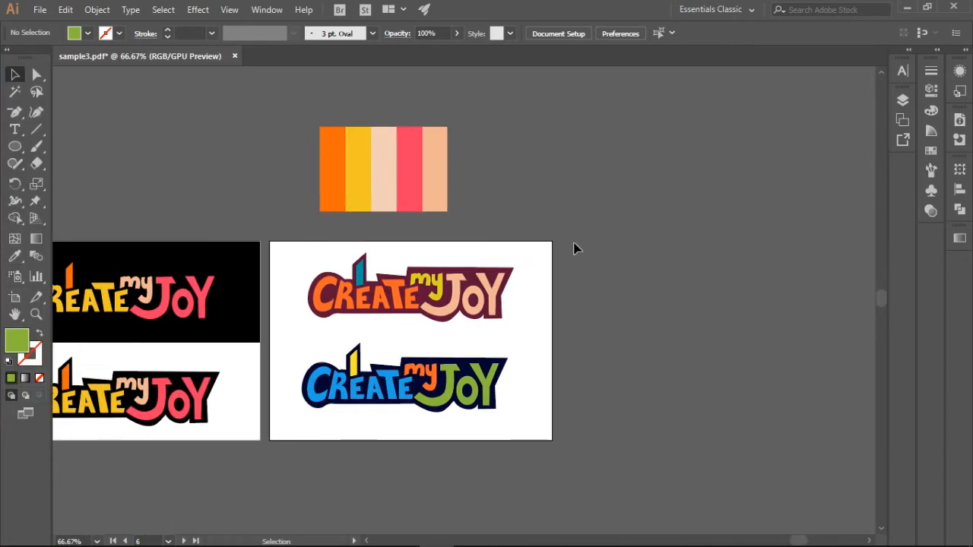
key(ctrl+minus)
key(ctrl+minus)
key(ctrl+minus)
key(ctrl+minus)
key(ctrl+minus)
click(39, 10)
click(52, 120)
Move the linked palettechoice.jpg colour chart onto the upper part of the last artboard, above the navy-backed lettering.
key(ctrl+plus)
key(ctrl+plus)
key(ctrl+plus)
drag(721, 541, 771, 541)
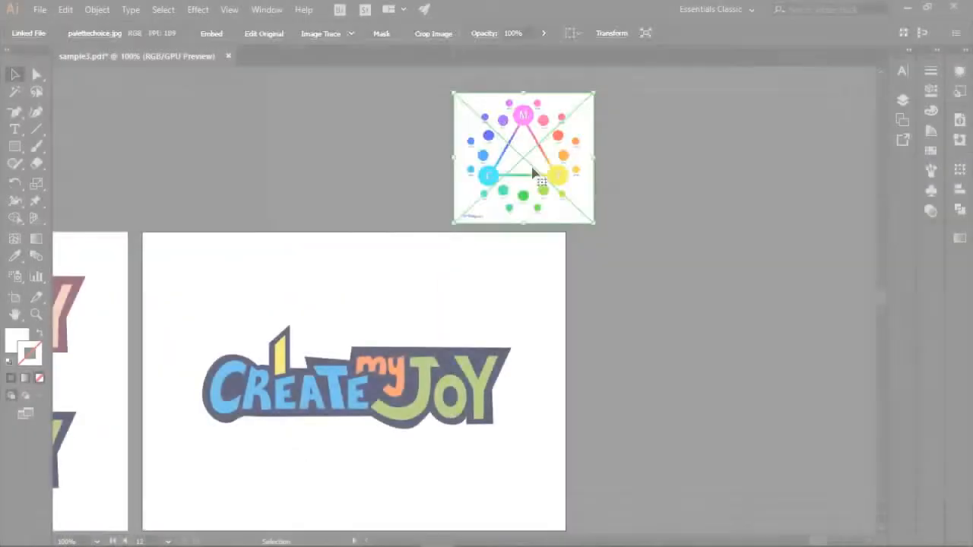
drag(511, 216, 426, 314)
key(ctrl+equal)
key(ctrl+equal)
drag(880, 295, 881, 296)
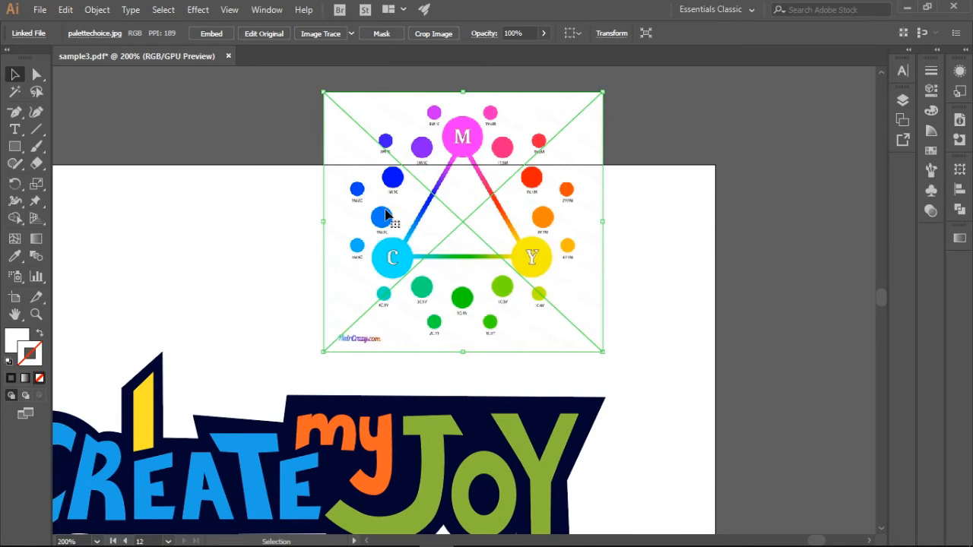
Recolour the "C" and "R" of "CREATE" in light cyan and light blue sampled from the colour chart.
double_click(72, 447)
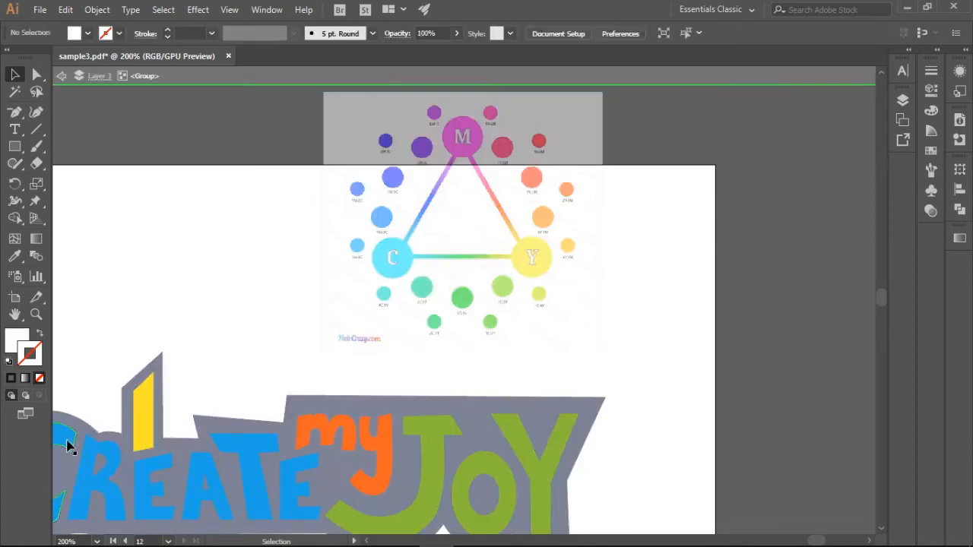
click(66, 447)
key(i)
click(400, 243)
key(v)
key(Escape)
double_click(119, 459)
click(119, 459)
key(i)
click(385, 216)
click(61, 76)
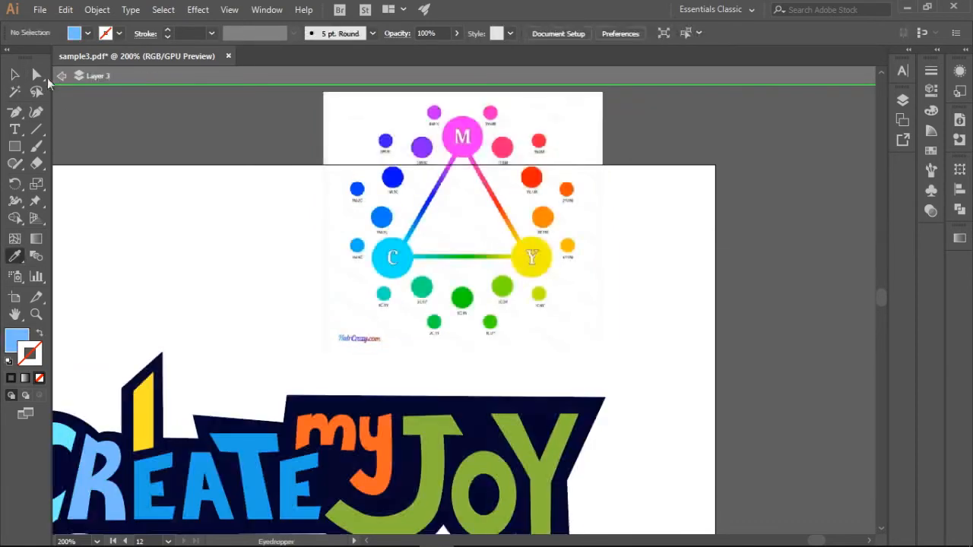
Recolour the first "E" of "CREATE" in periwinkle and the "A" in purple sampled from the chart.
click(15, 75)
double_click(150, 488)
click(149, 488)
click(62, 76)
click(15, 74)
double_click(215, 490)
click(16, 257)
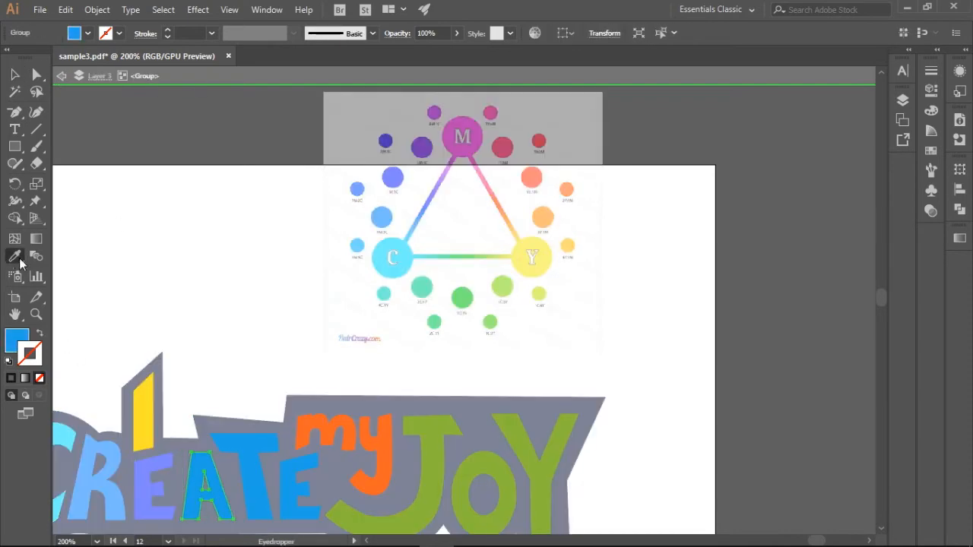
click(422, 148)
click(62, 76)
Recolour the "T" of "CREATE" in violet and the last "E" in magenta-pink sampled from the chart.
click(17, 74)
double_click(261, 493)
click(424, 143)
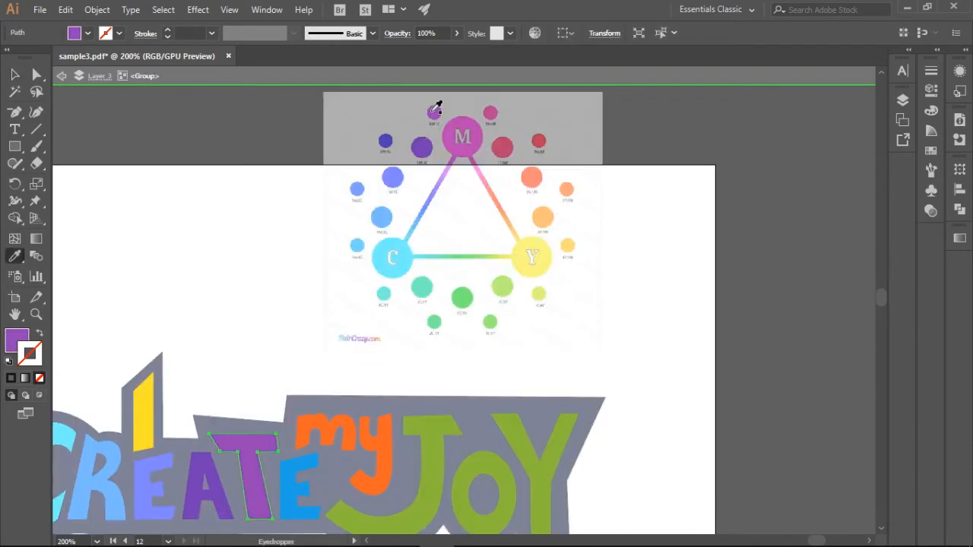
click(62, 76)
click(16, 75)
double_click(295, 477)
click(469, 119)
click(61, 76)
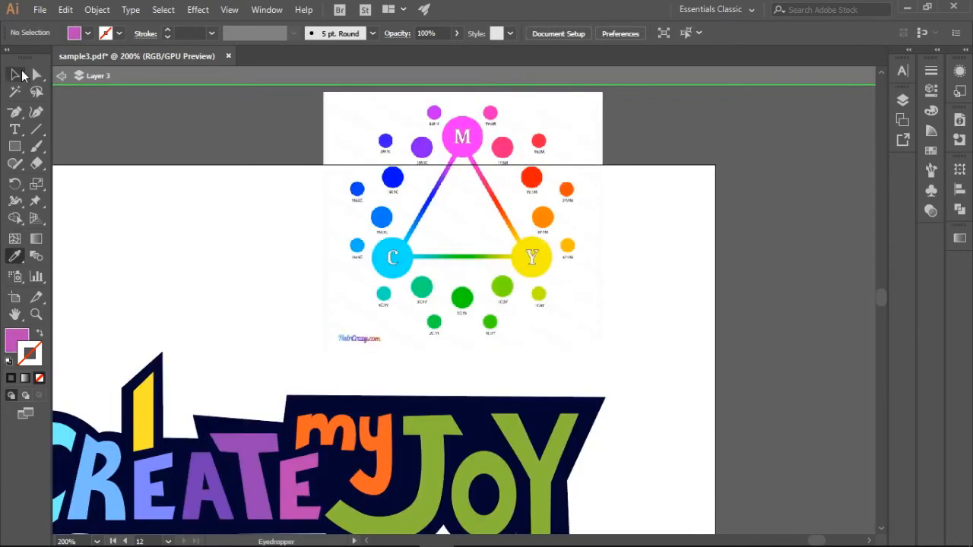
Move the colour chart off the artboard to its right side and duplicate the navy-backed lettering below the original.
click(15, 75)
key(ctrl+minus)
key(ctrl+minus)
drag(464, 254, 673, 371)
drag(235, 289, 547, 449)
drag(456, 380, 460, 453)
Recolour "my" in the lower lettering with an orange-red "m" and an orange "y".
double_click(309, 433)
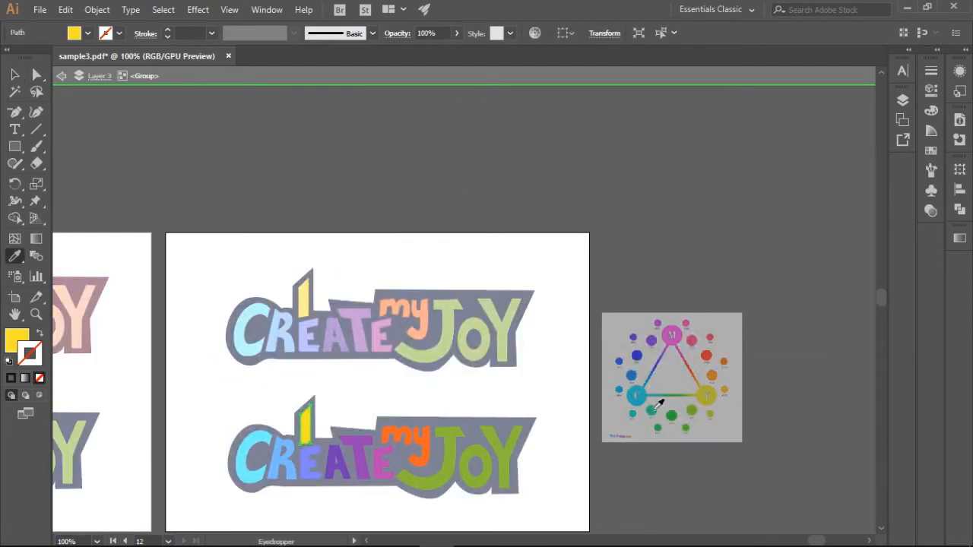
click(63, 77)
click(36, 75)
click(400, 437)
key(i)
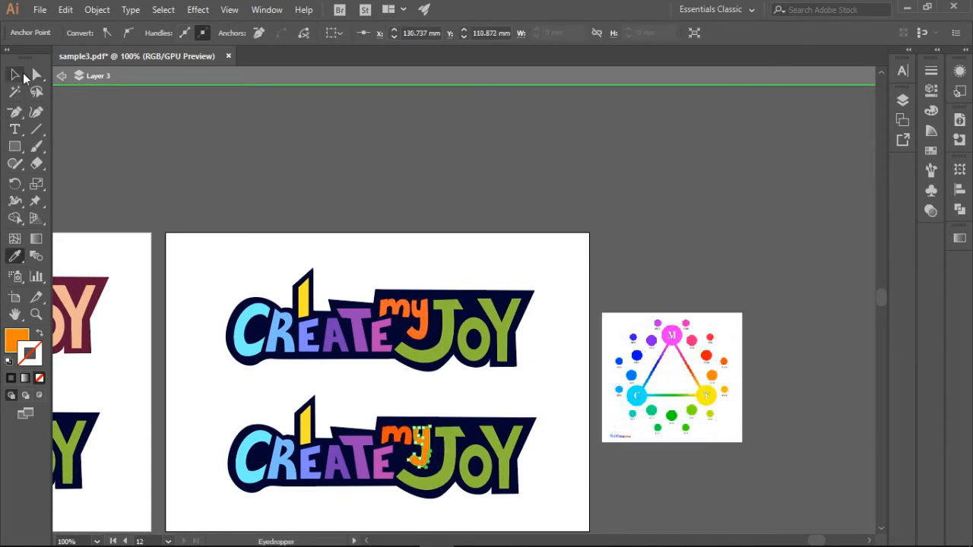
Recolour the "J" of the lower lettering in teal green.
click(23, 76)
double_click(451, 472)
click(62, 76)
Try the chart's yellow on the "J" and a pink on the "m" of the lower lettering.
click(36, 75)
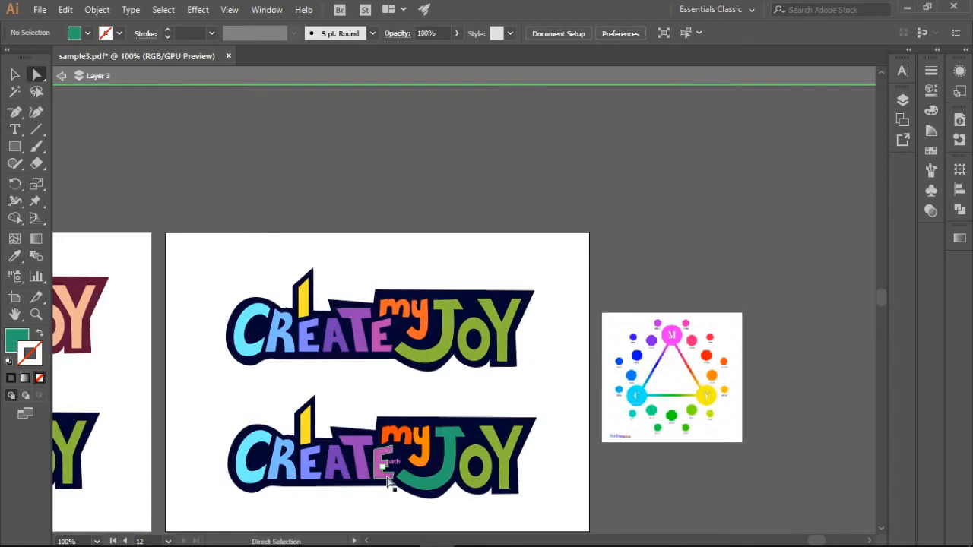
click(493, 431)
click(450, 447)
key(i)
click(706, 396)
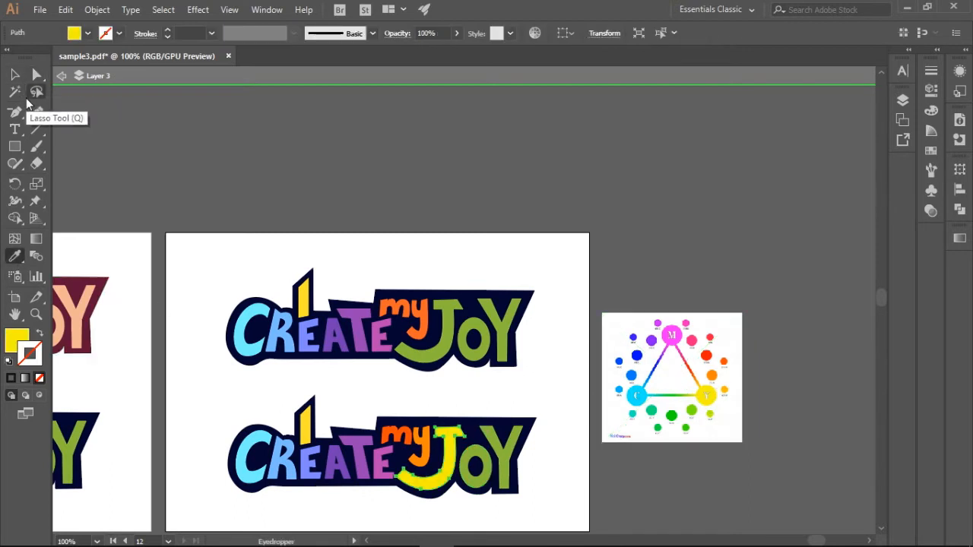
double_click(450, 464)
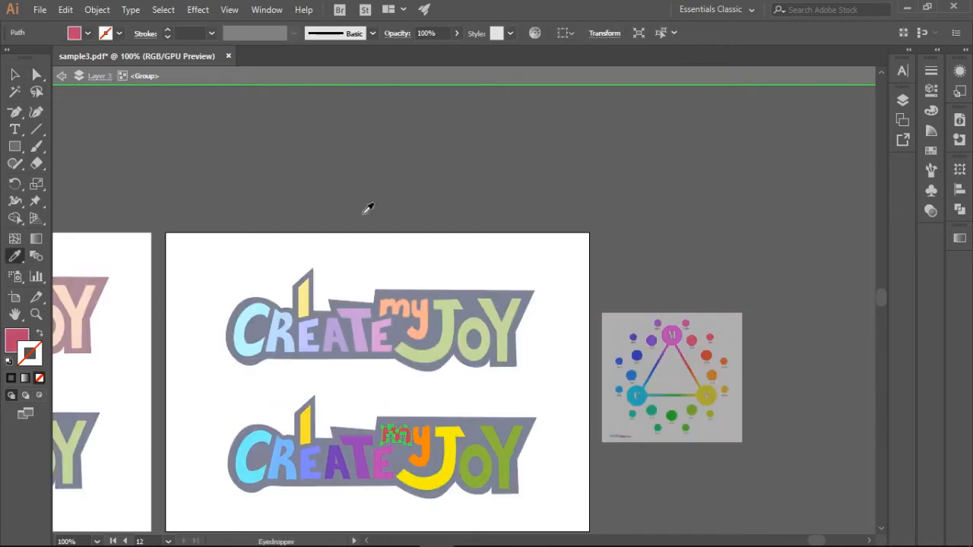
click(62, 76)
double_click(396, 434)
click(679, 355)
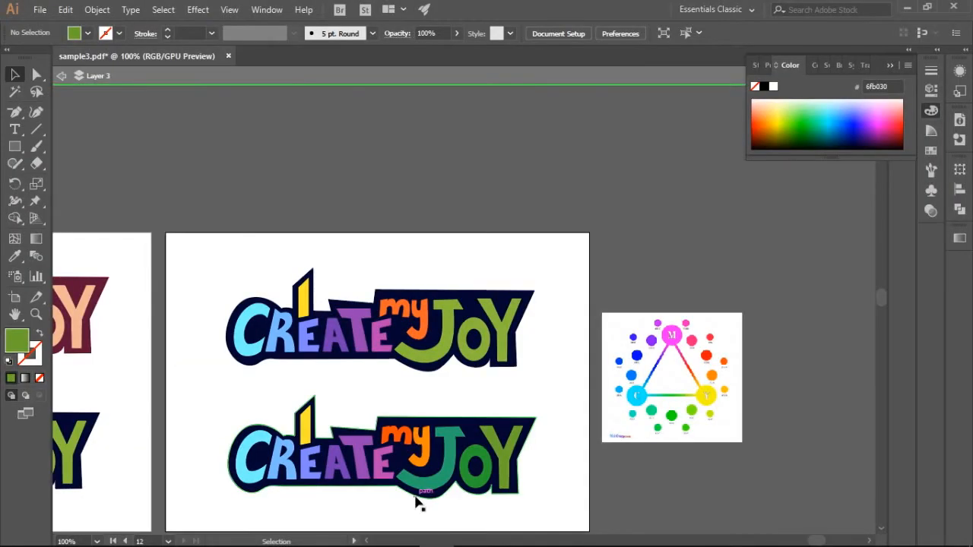
Move the colour chart above the artboard's upper-right corner and save the document.
scroll(417, 500, down, 1)
click(410, 422)
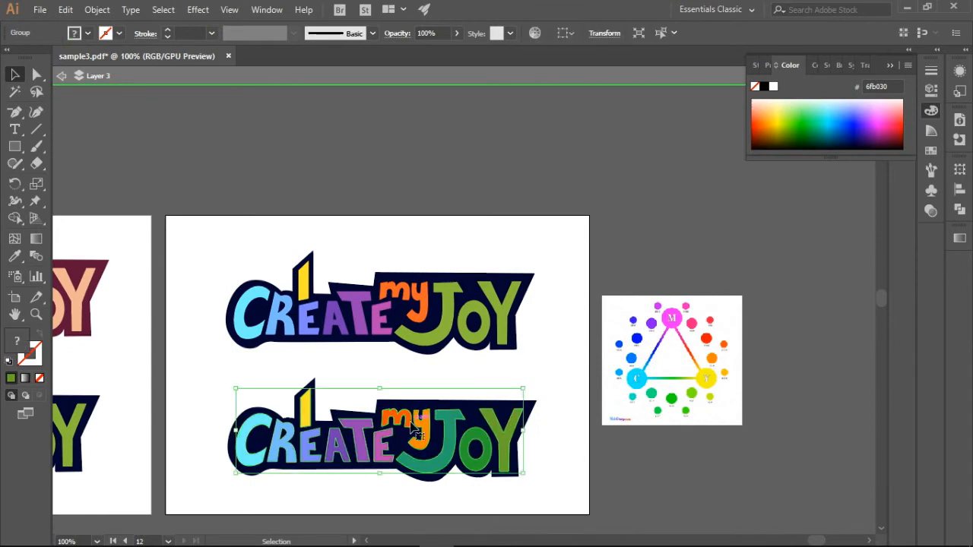
click(450, 523)
drag(675, 321, 607, 107)
click(39, 9)
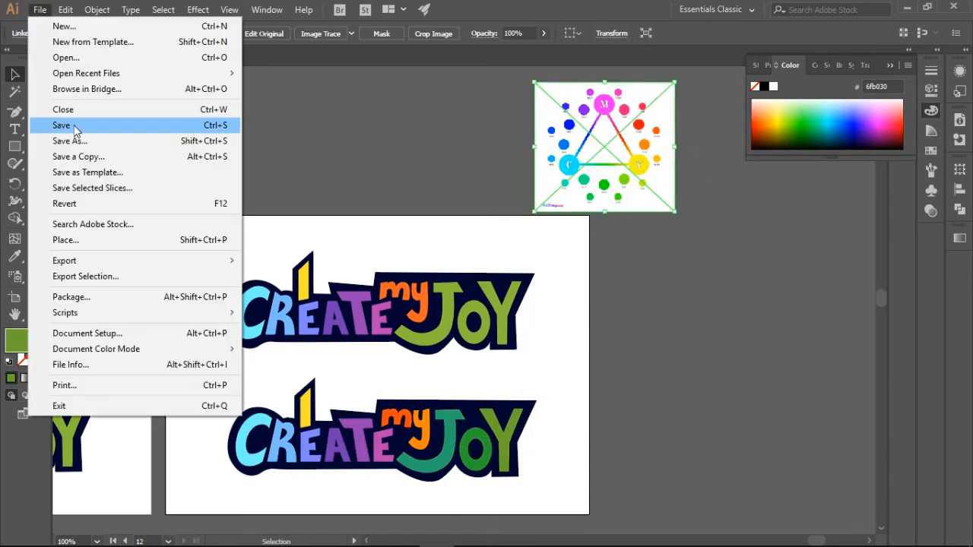
click(61, 124)
click(890, 65)
Add a new artboard after the last one and place a copy of the upper navy-backed lettering on it.
click(902, 119)
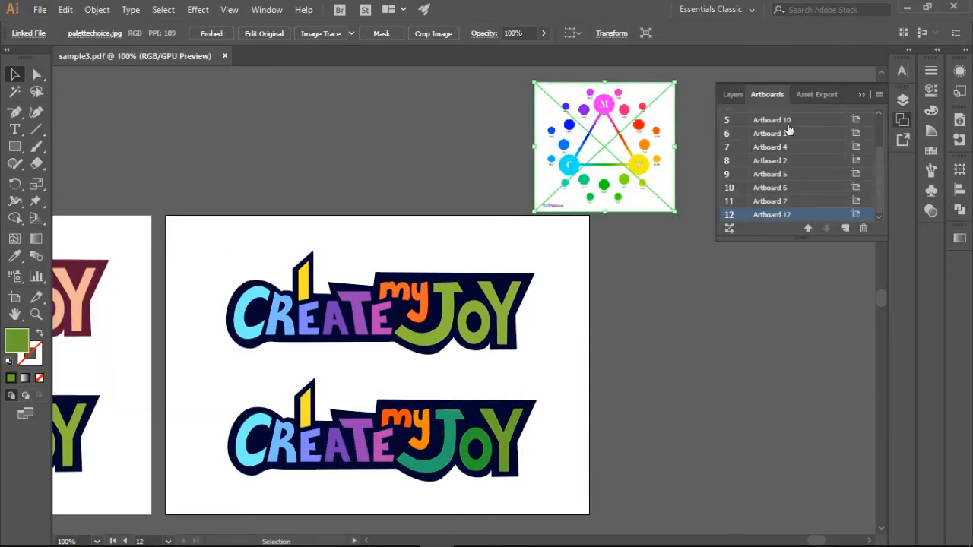
click(845, 228)
key(ctrl+minus)
drag(197, 356, 420, 456)
key(ctrl+c)
key(ctrl+v)
drag(528, 308, 663, 449)
click(624, 374)
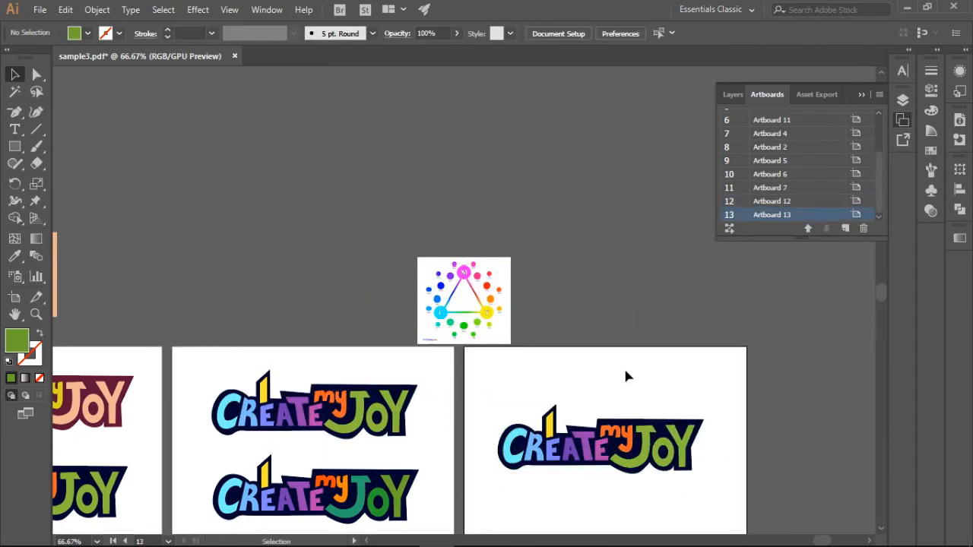
Lock the navy backing path of the new artboard's lettering in Layer 3.
drag(625, 374, 705, 463)
click(493, 409)
key(ctrl+plus)
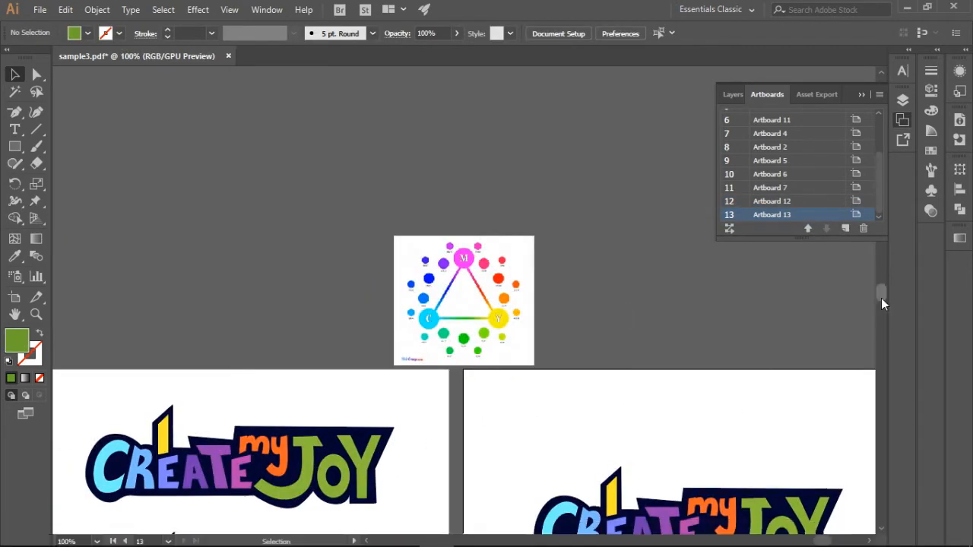
drag(881, 297, 881, 303)
click(783, 370)
click(732, 95)
mouse_move(878, 137)
mouse_down()
mouse_move(875, 182)
mouse_move(873, 141)
mouse_up()
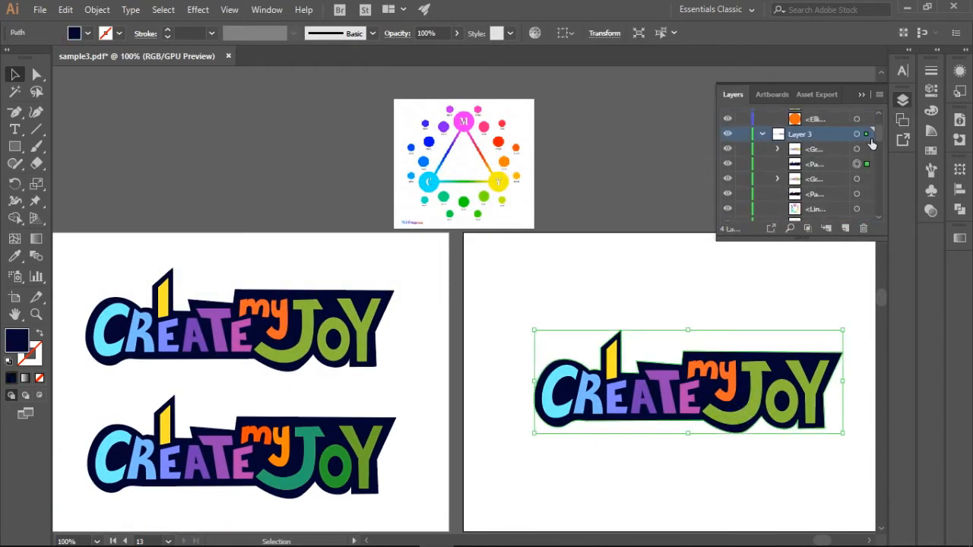
click(743, 164)
drag(781, 390, 781, 378)
key(ctrl+z)
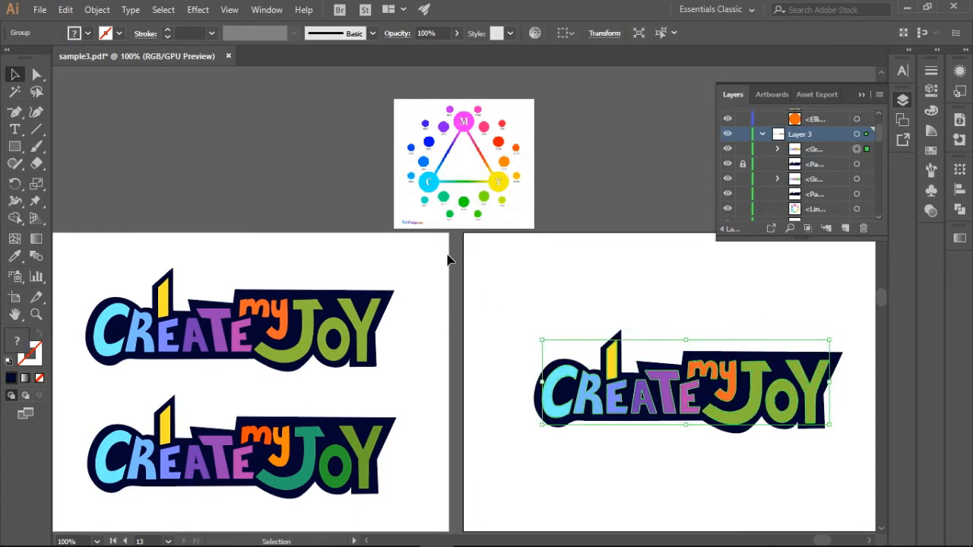
Fill all the letters on the new artboard with black.
click(87, 34)
click(46, 53)
click(605, 365)
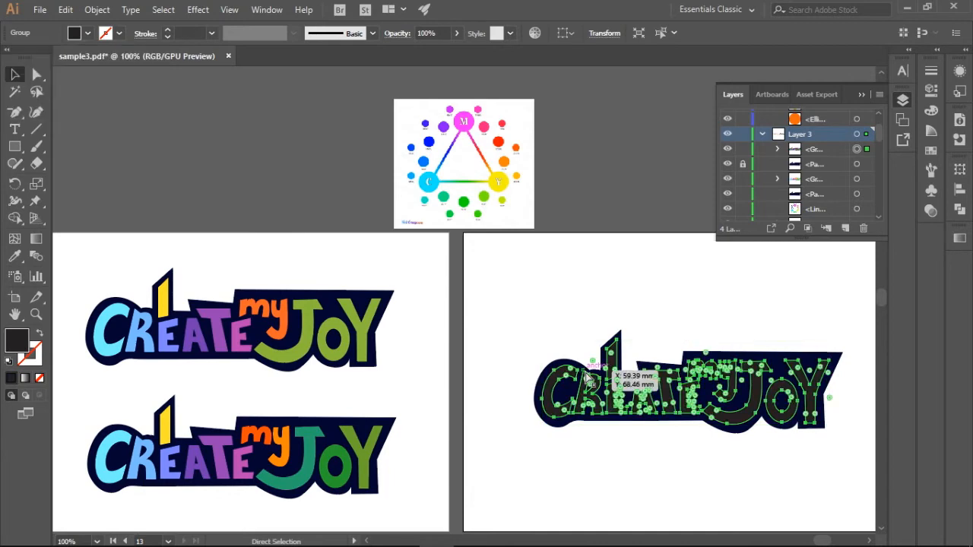
key(ctrl+f)
key(ctrl+z)
Try a curved Pen line across the "I" and "CREATE" letters with no fill and a white stroke.
drag(14, 122, 83, 141)
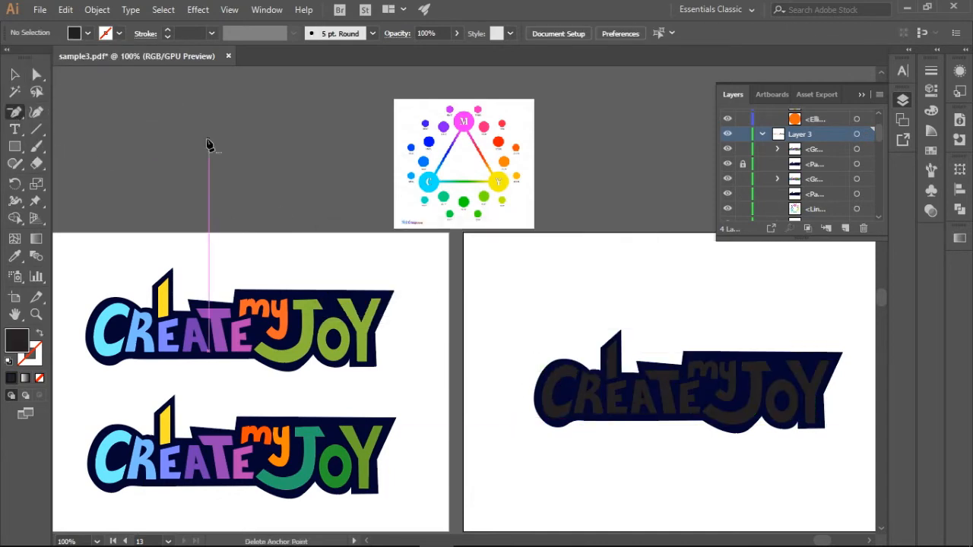
mouse_move(647, 339)
mouse_down()
mouse_move(682, 282)
mouse_move(703, 277)
mouse_up()
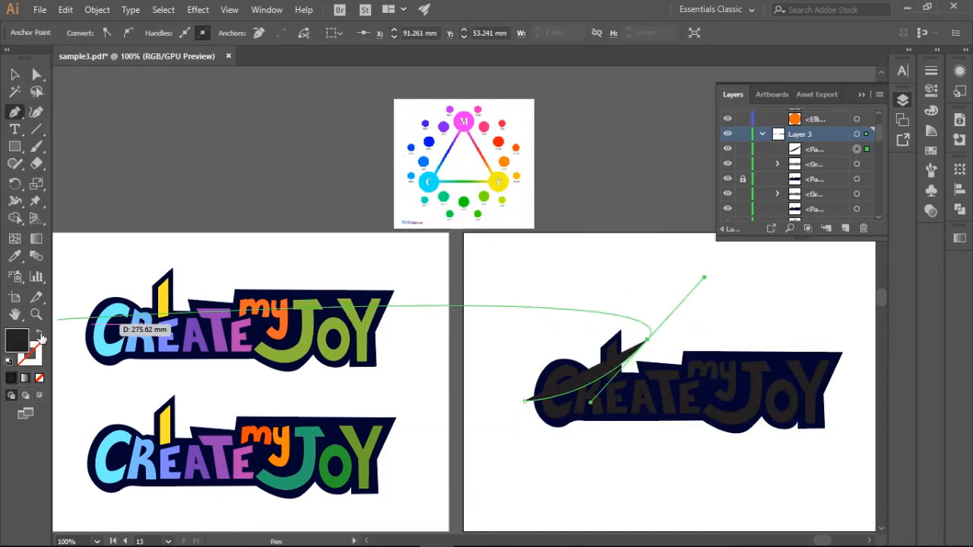
click(39, 334)
click(41, 352)
click(40, 378)
key(v)
click(363, 283)
click(647, 341)
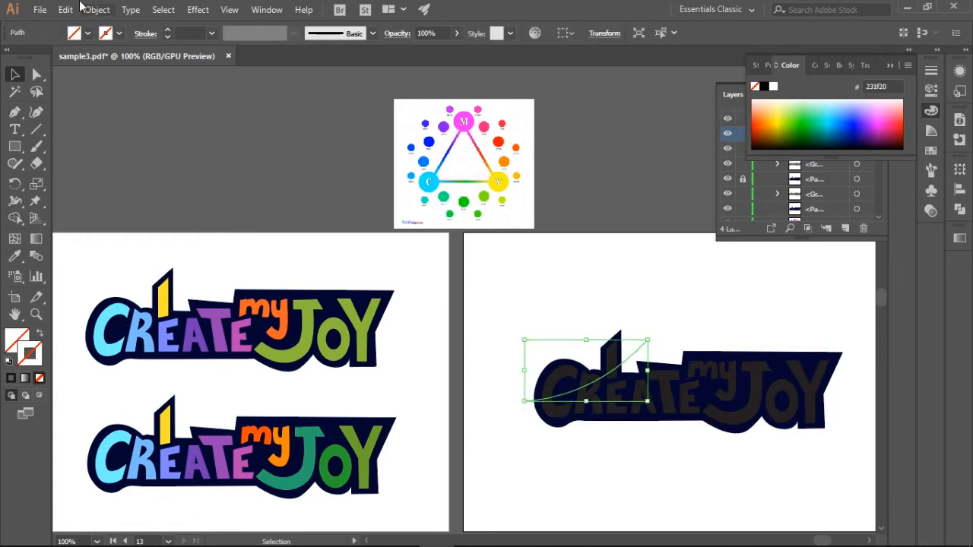
click(118, 33)
click(33, 57)
click(660, 283)
Start a second Pen curve below the first one, and undo both curves.
key(p)
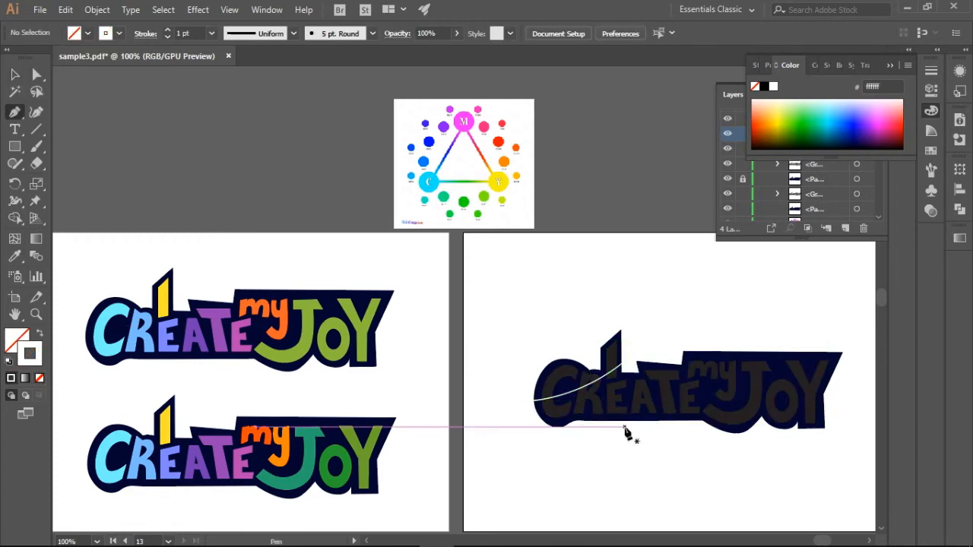
click(538, 423)
drag(690, 348, 699, 295)
key(ctrl+z)
key(ctrl+z)
key(ctrl+z)
key(ctrl+z)
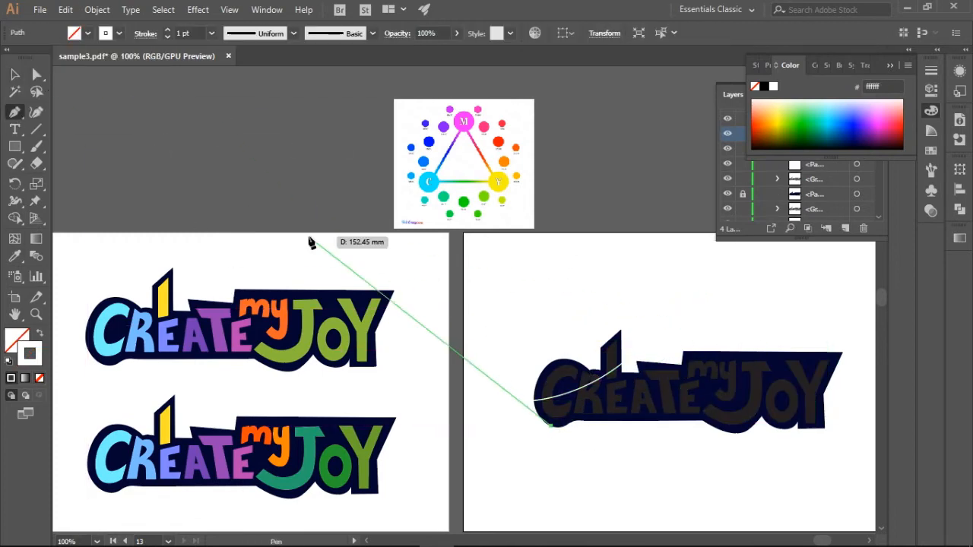
key(ctrl+z)
key(ctrl+z)
key(m)
key(ctrl+z)
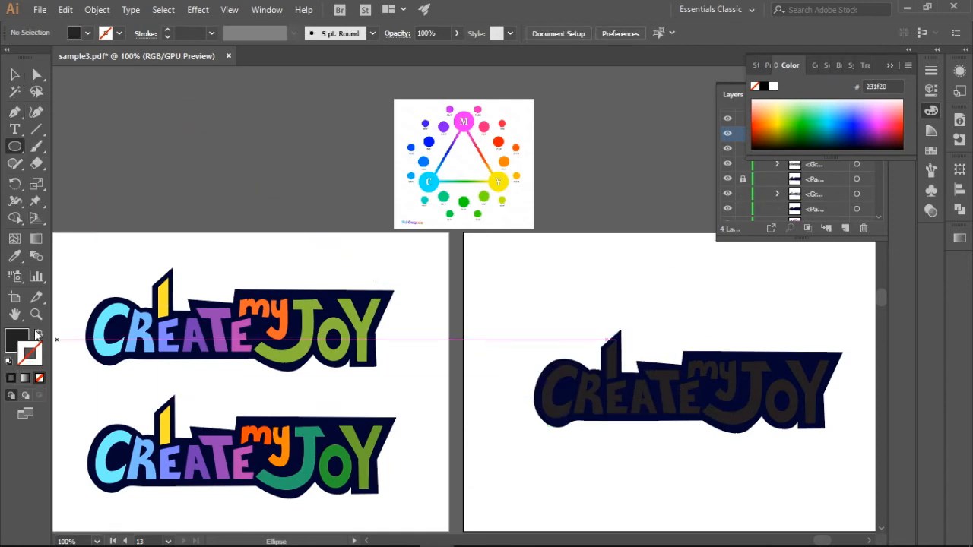
Draw a circle with no fill and a white stroke over the left part of the black lettering.
click(39, 333)
click(119, 33)
click(32, 58)
mouse_move(524, 302)
mouse_down()
mouse_move(619, 423)
mouse_move(636, 414)
mouse_up()
click(15, 74)
drag(598, 307, 579, 305)
Try enlarged copies of the white circle as rings over the lettering, and undo them.
drag(615, 406, 682, 473)
key(ctrl+c)
key(ctrl+f)
key(ctrl+z)
key(ctrl+z)
key(ctrl+z)
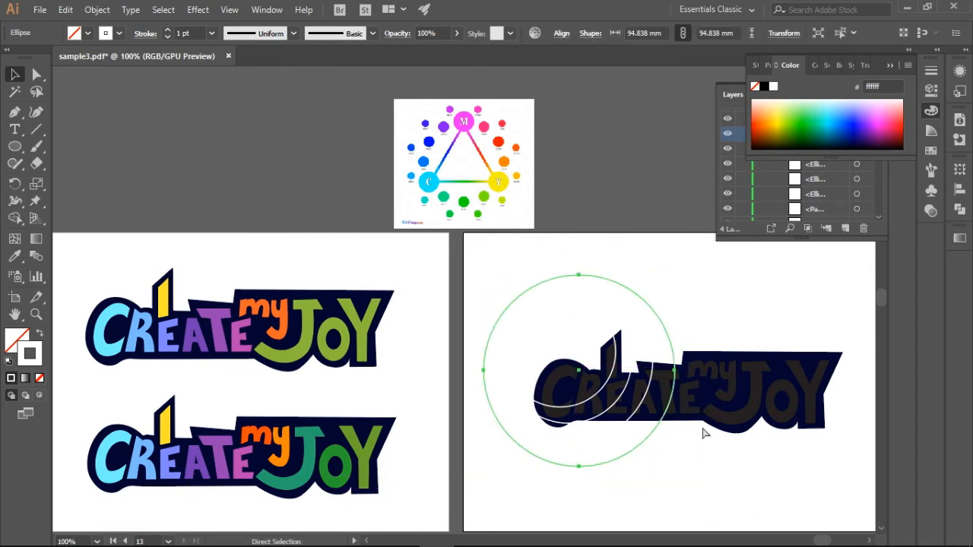
key(ctrl+z)
key(ctrl+z)
key(ctrl+z)
key(ctrl+z)
key(ctrl+z)
Add larger concentric copies around the white circle.
drag(615, 408, 650, 440)
click(632, 424)
key(ctrl+z)
key(ctrl+f)
drag(616, 408, 666, 457)
click(681, 458)
Move the concentric circles together onto the middle of the lettering.
drag(522, 334, 484, 470)
drag(526, 399, 652, 430)
shift+click(680, 414)
click(741, 483)
Copy the outermost circle in place and enlarge the copy into a further outer ring.
click(755, 463)
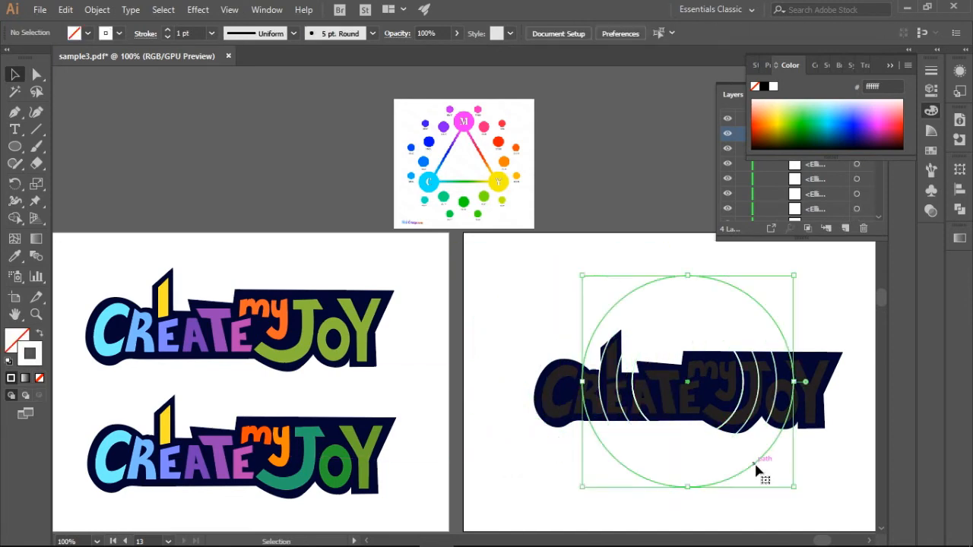
key(ctrl+c)
key(ctrl+f)
drag(794, 487, 823, 518)
key(ctrl+f)
click(835, 495)
Copy the innermost circle in place repeatedly and shrink the copies into smaller concentric rings toward the centre.
click(727, 420)
key(ctrl+c)
key(ctrl+f)
drag(742, 437, 728, 423)
key(ctrl+c)
key(ctrl+f)
drag(728, 421, 712, 408)
click(719, 490)
click(687, 422)
key(ctrl+c)
key(ctrl+f)
Select all the concentric circles and set their stroke to None.
click(583, 301)
drag(503, 342, 857, 331)
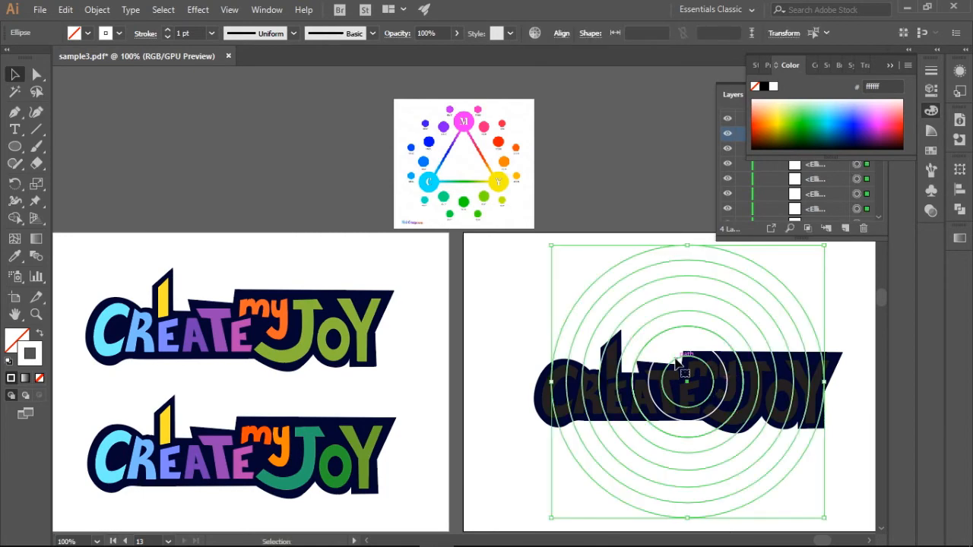
click(409, 224)
click(660, 352)
click(463, 216)
drag(495, 276, 840, 331)
click(119, 33)
click(9, 50)
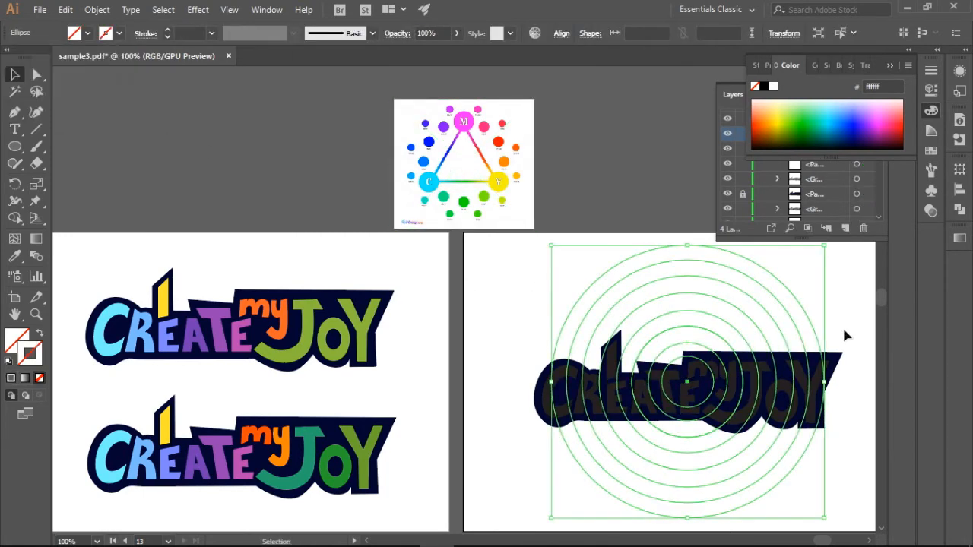
Lock the extra lettering group in the layer list and select the lettering together with the concentric circles.
click(844, 332)
scroll(844, 332, right, 3)
drag(299, 248, 717, 511)
click(630, 420)
key(ctrl+f)
click(740, 195)
drag(301, 249, 715, 529)
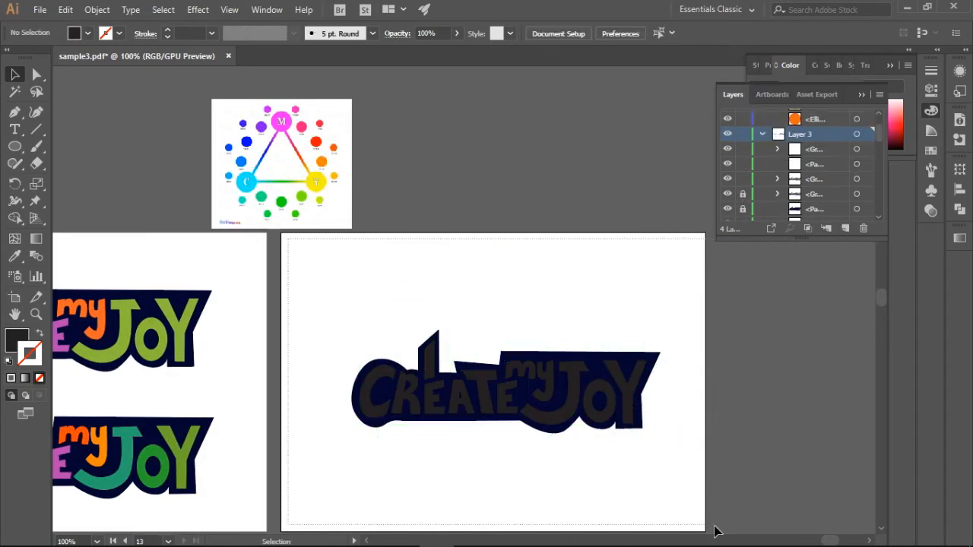
Split the lettering along the concentric circles with Pathfinder Divide and deselect everything.
click(959, 210)
click(795, 234)
click(709, 424)
click(610, 298)
key(ctrl+shift+a)
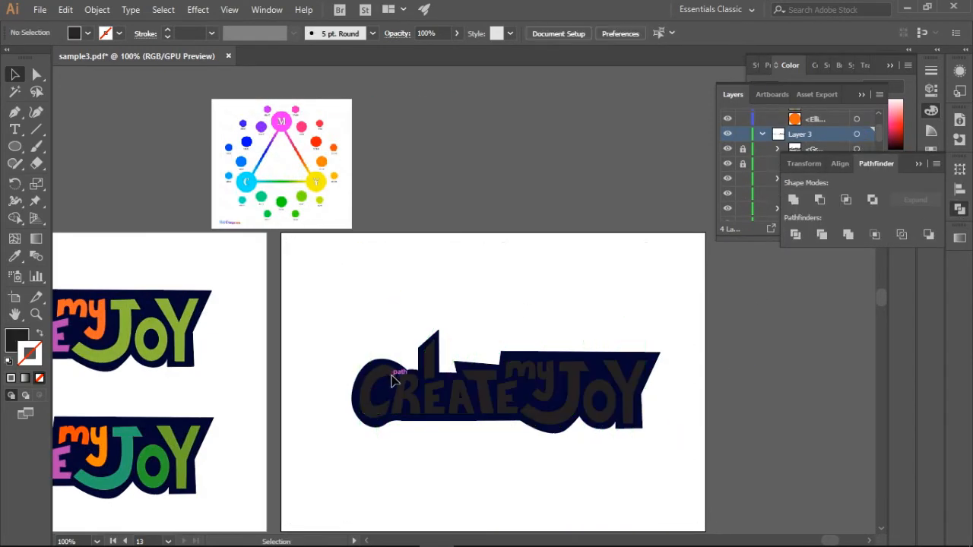
Isolate the divided lettering group, delete a leftover unfilled piece and leave the isolation.
key(ctrl+equal)
key(ctrl+equal)
click(393, 418)
click(299, 408)
double_click(298, 450)
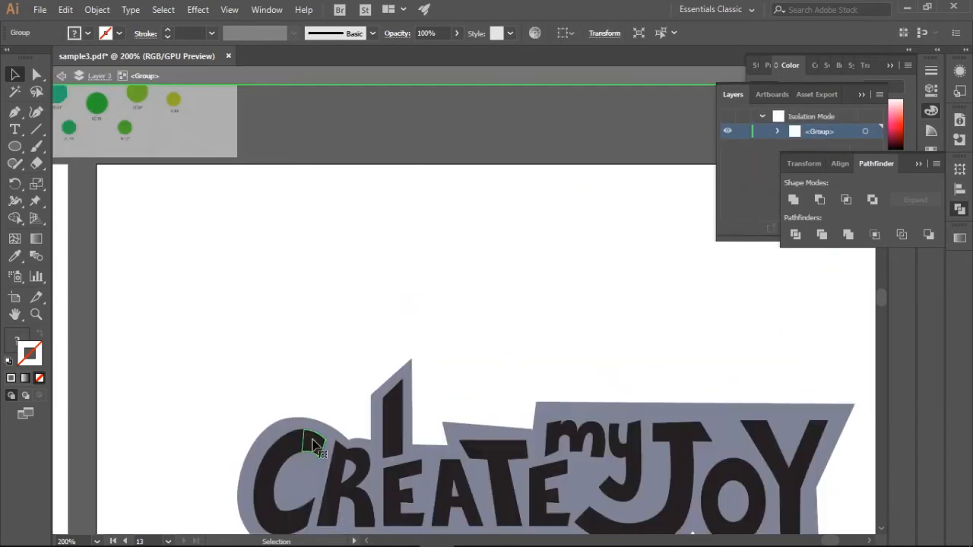
double_click(478, 383)
key(Delete)
double_click(224, 173)
click(349, 386)
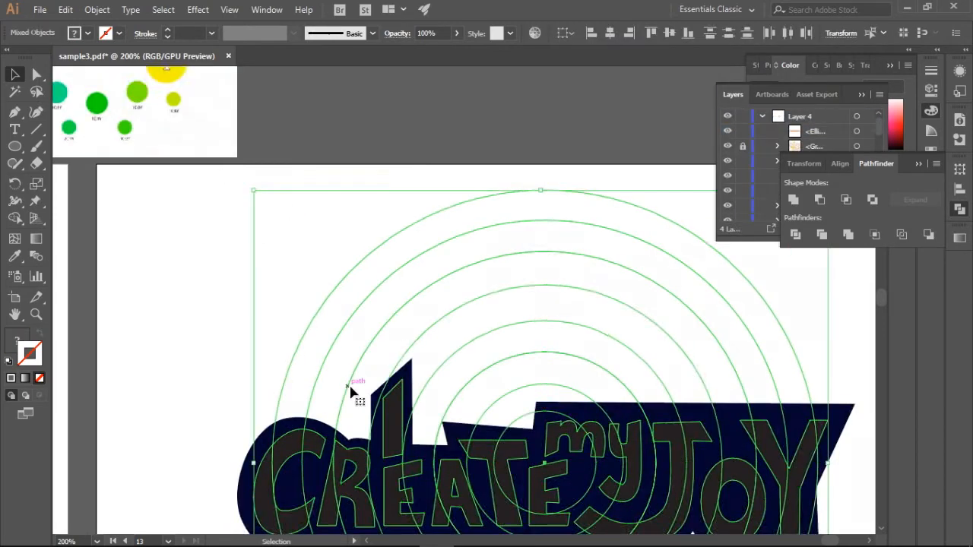
Move the palettechoice.jpg colour chart directly above the divided lettering and collapse the open panels.
scroll(349, 386, up, 1)
click(205, 336)
key(ctrl+equal)
drag(91, 99, 474, 350)
scroll(779, 473, down, 5)
click(889, 66)
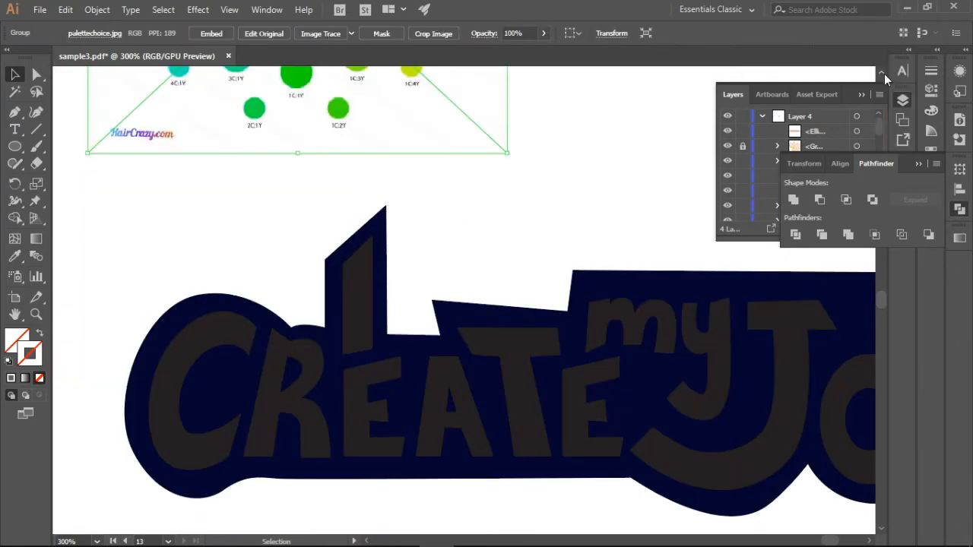
click(861, 95)
scroll(824, 107, up, 4)
drag(880, 295, 880, 296)
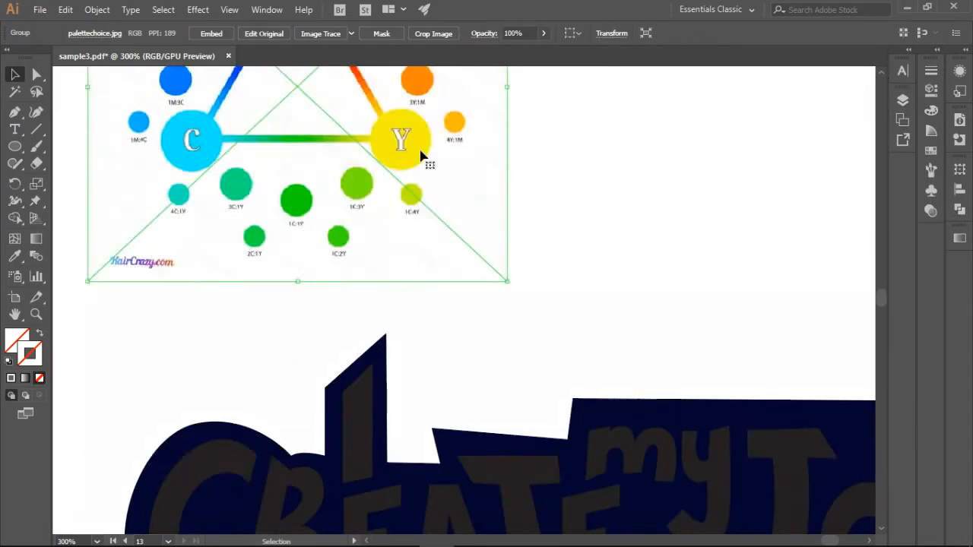
double_click(357, 414)
click(15, 256)
click(414, 139)
click(63, 78)
key(ctrl+z)
key(ctrl+z)
click(16, 74)
click(62, 76)
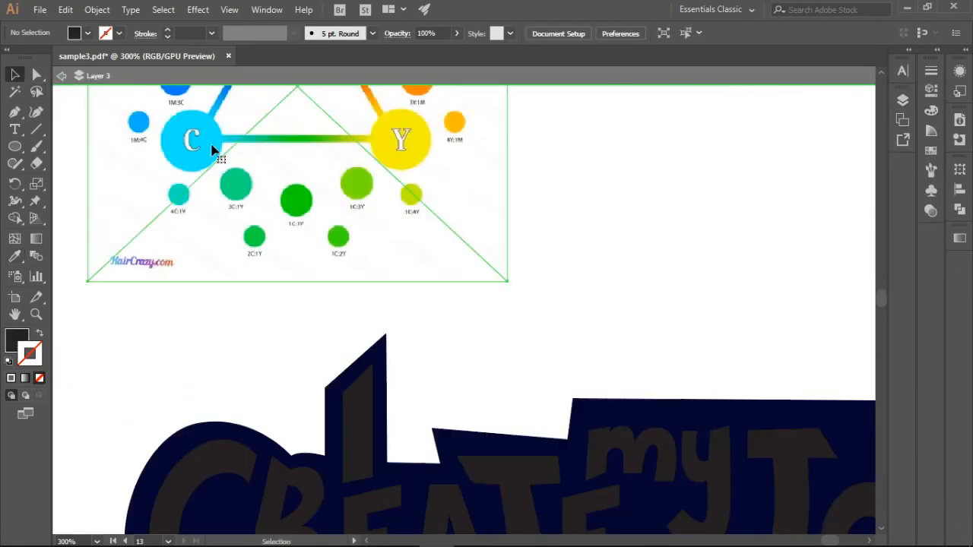
Isolate the divided lettering group and fill the letter I with the chart's yellow Y colour.
click(212, 148)
key(ctrl+c)
double_click(358, 421)
key(ctrl+f)
click(361, 396)
click(15, 256)
click(413, 139)
click(14, 77)
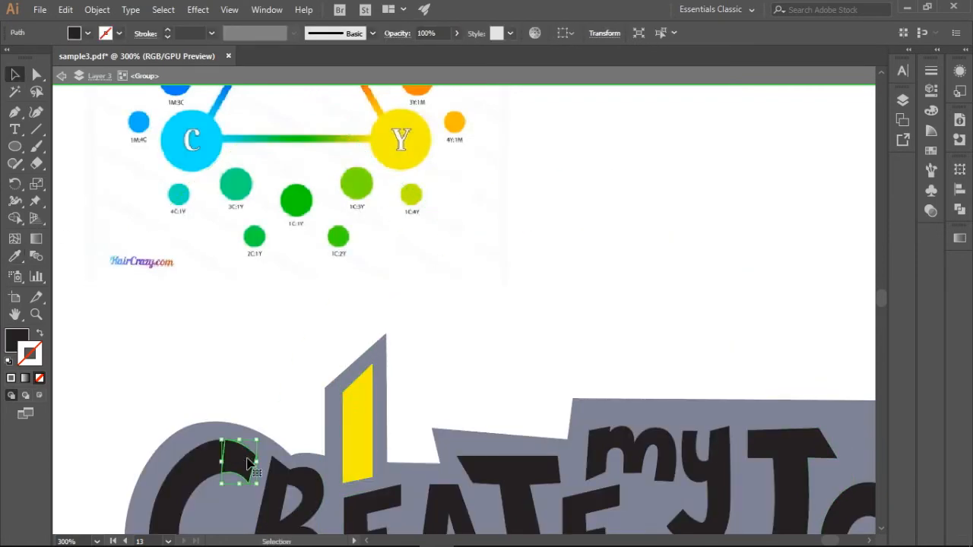
Fill the C's upper right piece with the chart's 1C:4Y colour and its middle band with 1C:3Y.
click(15, 257)
click(411, 194)
click(16, 75)
click(199, 465)
click(15, 257)
click(357, 184)
click(16, 75)
Fill the C's outer left band with the chart's 1C:2Y green and its lower end with 1C:4Y.
drag(881, 297, 884, 299)
click(36, 75)
click(14, 256)
click(340, 176)
click(14, 74)
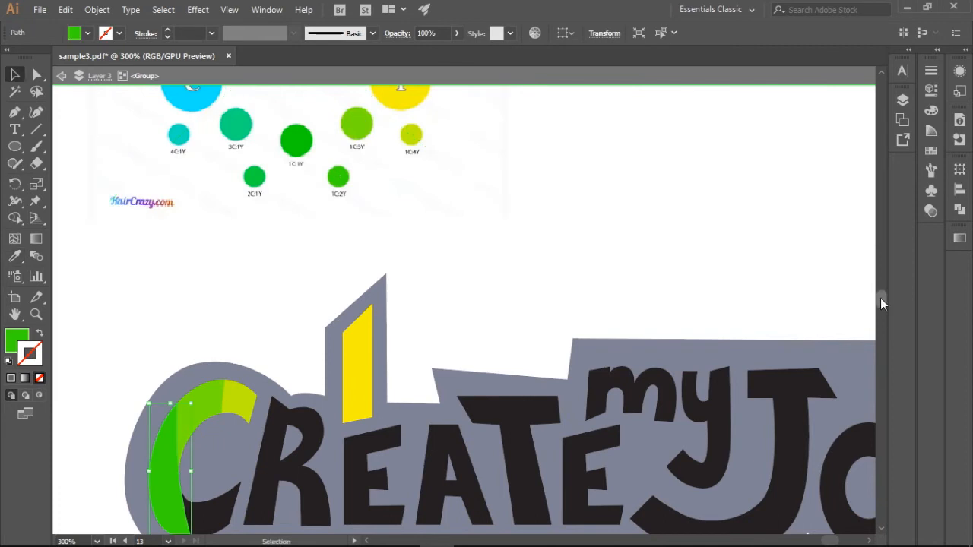
click(411, 134)
click(15, 74)
Fill the R's left leg with yellow and its main body with the chart's 4Y:1M colour.
click(278, 460)
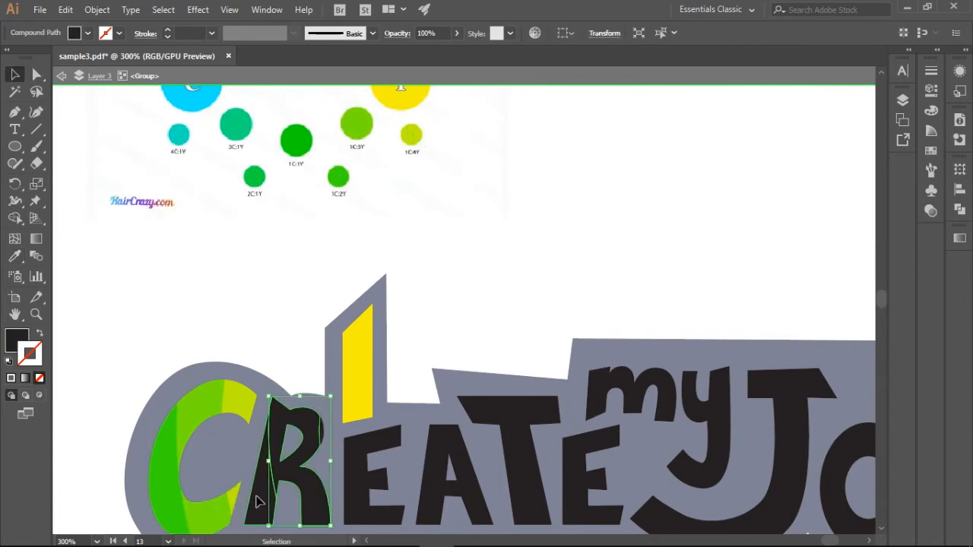
click(255, 498)
click(15, 256)
drag(881, 305, 877, 292)
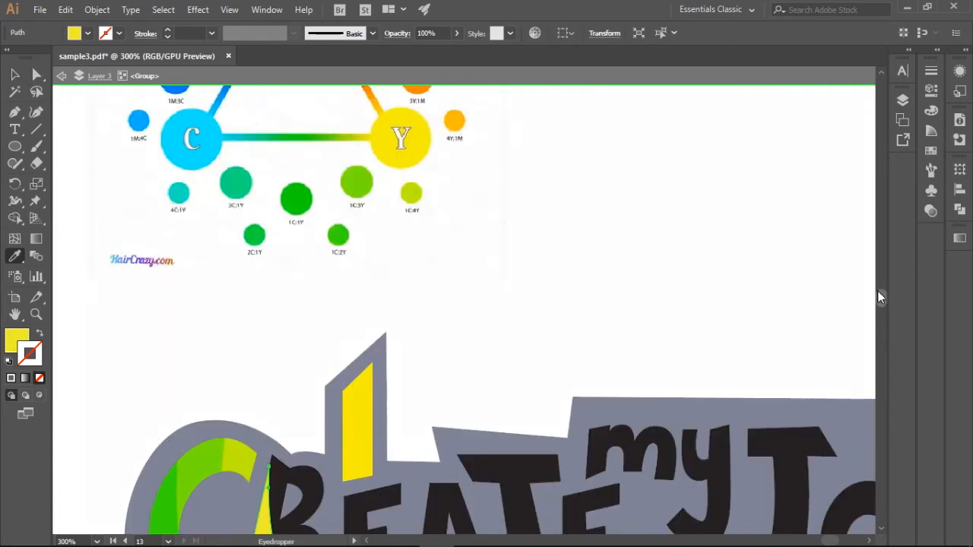
click(454, 120)
scroll(864, 326, down, 5)
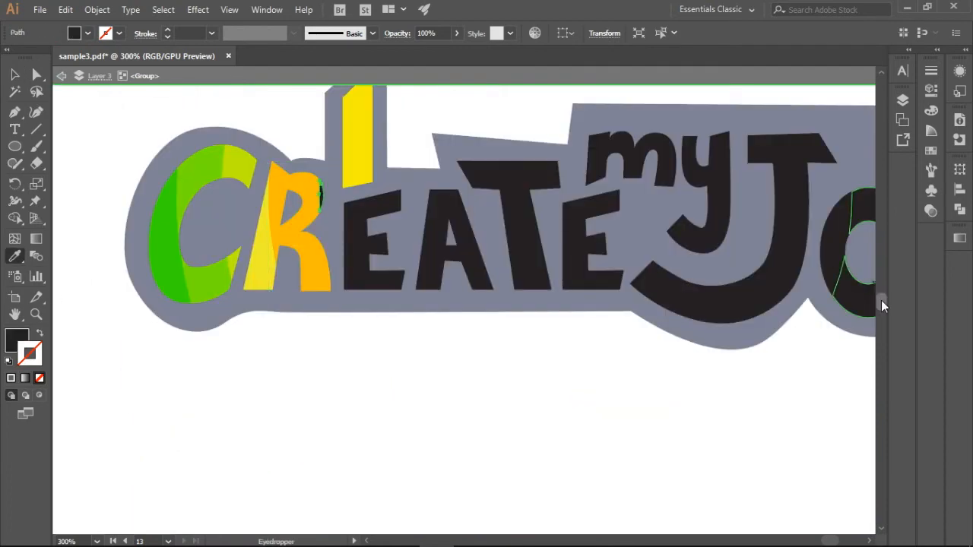
Fill the R's right edge sliver with orange and the stem of the first E with yellow.
scroll(880, 305, up, 6)
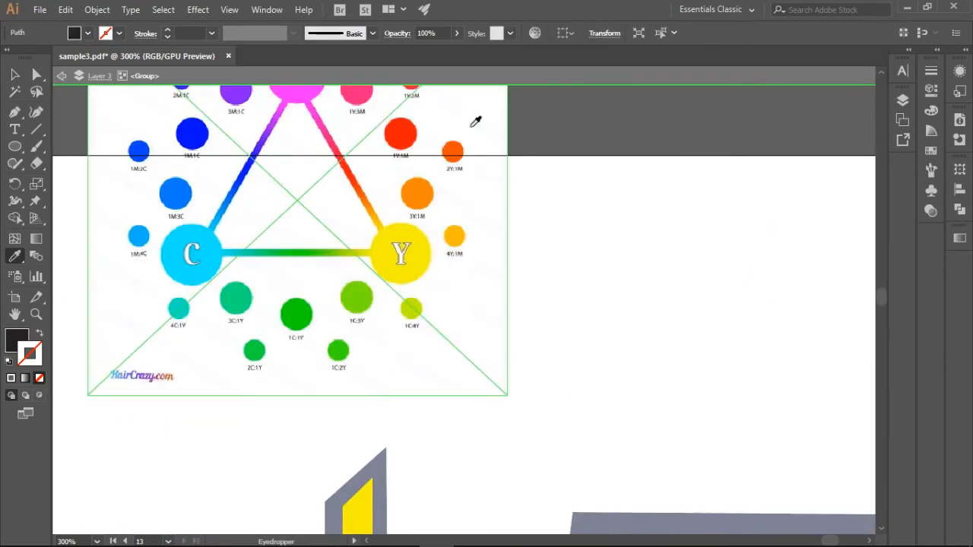
click(452, 151)
scroll(452, 151, down, 4)
click(357, 343)
drag(882, 299, 881, 297)
click(14, 256)
click(400, 135)
click(15, 75)
Fill the pieces at the arm ends of the first E with the chart's 1Y:1M red.
click(386, 437)
click(14, 256)
click(400, 134)
click(15, 74)
click(413, 339)
click(428, 386)
click(357, 247)
click(14, 256)
click(388, 258)
click(14, 74)
click(15, 256)
click(357, 304)
click(14, 74)
Recolour the R with 1C:4Y on the edge sliver, 1C:3Y on the body and 1C:2Y on the left leg.
click(322, 372)
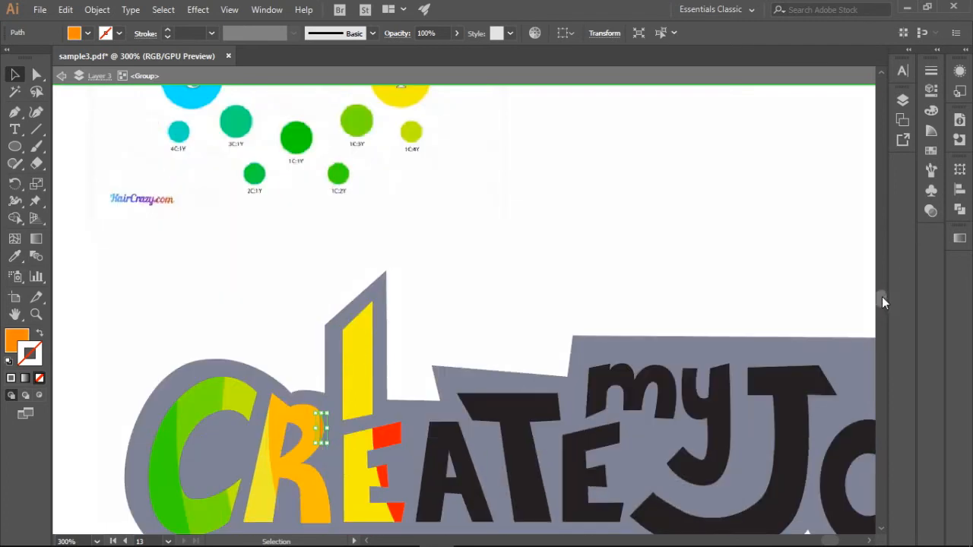
click(406, 139)
click(14, 74)
click(302, 416)
click(14, 256)
click(356, 123)
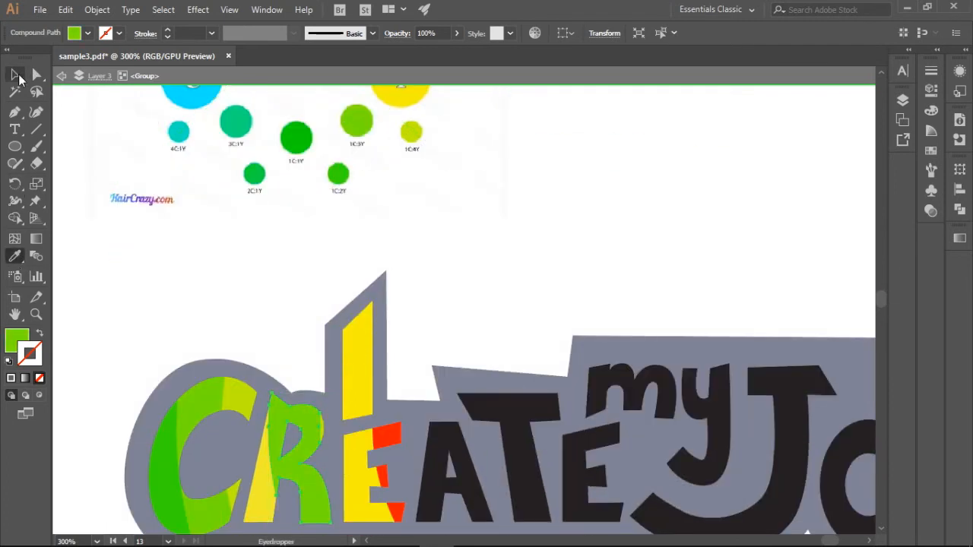
click(14, 75)
click(263, 471)
click(15, 256)
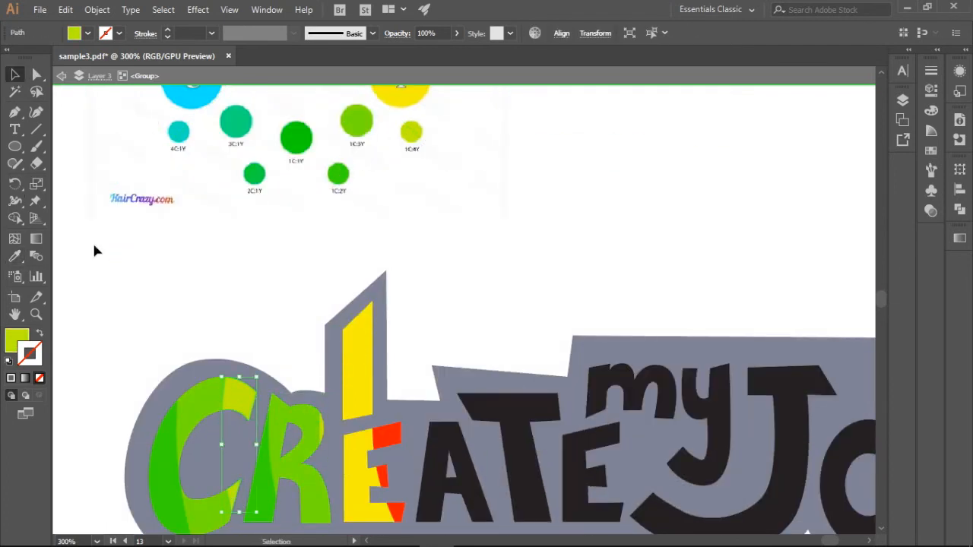
Recolour the C's bands from right to left with the chart's 1C:2Y, 3C:1Y and 4C:1Y colours.
click(14, 256)
click(338, 171)
click(14, 75)
click(205, 408)
click(14, 256)
click(295, 140)
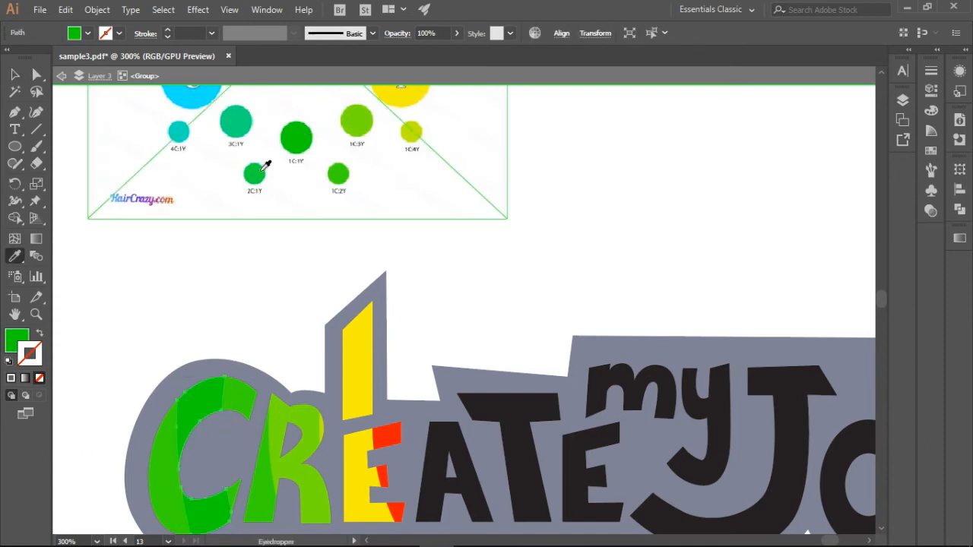
click(14, 256)
click(171, 131)
Fill the upper and lower arm ends of the first E with the chart's 4Y:1M amber.
click(382, 475)
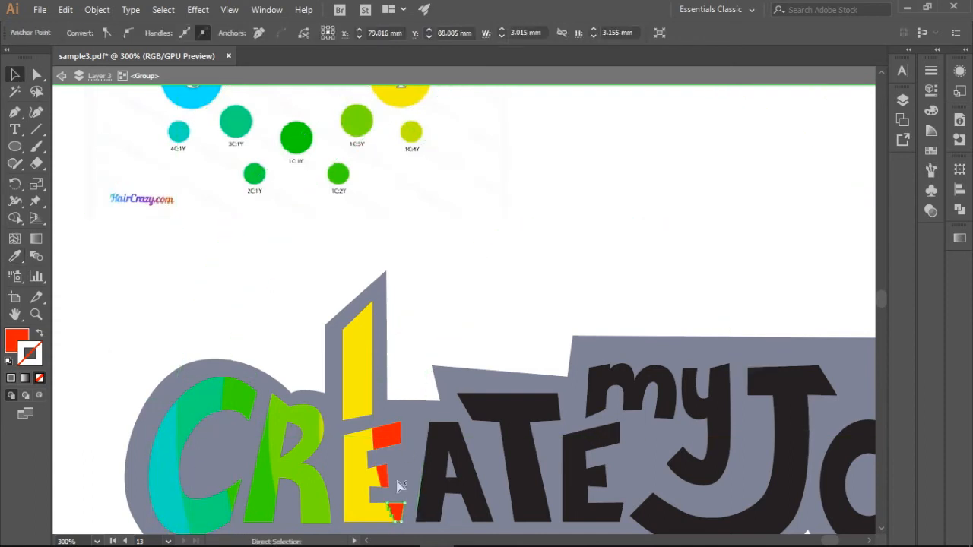
scroll(456, 234, up, 3)
click(455, 235)
scroll(456, 235, down, 4)
click(16, 75)
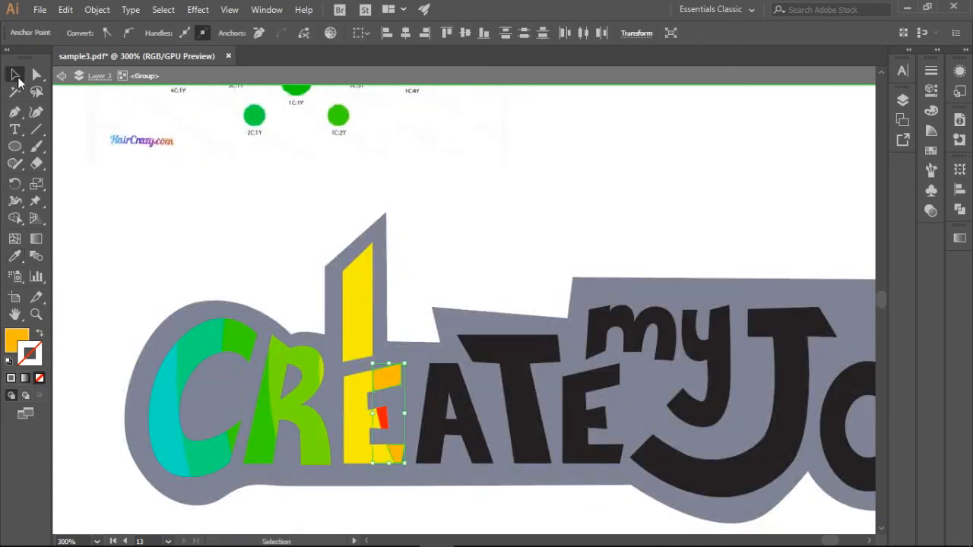
Apply the amber of the first E's upper arm to the letter I and the E's middle arm piece.
click(357, 327)
click(15, 257)
click(386, 377)
click(15, 257)
click(386, 377)
click(15, 74)
Fill the A's lower left corner piece with the chart's 3Y:1M orange.
click(428, 449)
click(16, 257)
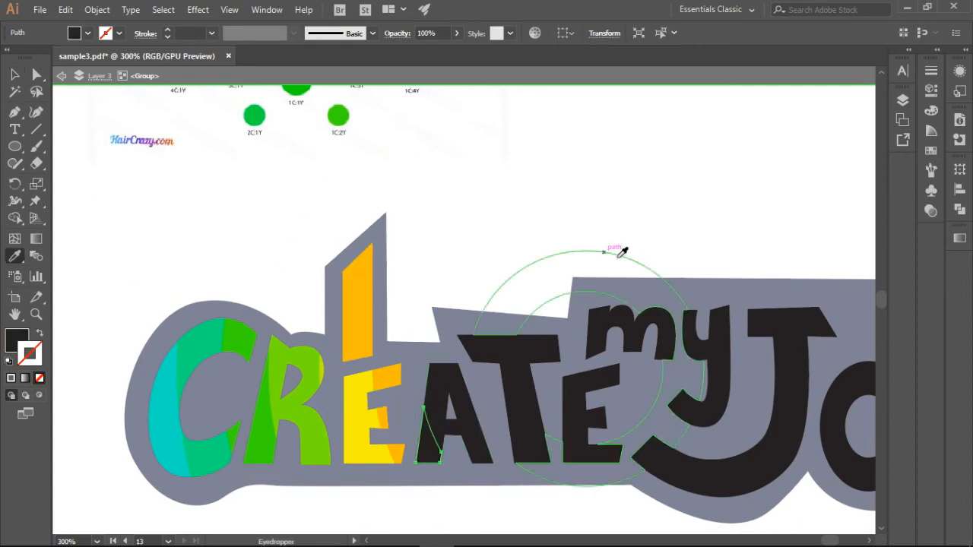
scroll(621, 251, up, 4)
click(417, 190)
scroll(866, 269, down, 5)
Fill the main body of the A with the chart's 2Y:1M orange.
click(443, 335)
key(i)
click(400, 133)
drag(880, 305, 881, 296)
key(v)
click(464, 282)
key(i)
click(411, 194)
click(452, 206)
drag(881, 296, 881, 296)
Fill the left tip of the T's crossbar with the chart's 1Y:1M red.
click(15, 75)
click(464, 339)
click(15, 257)
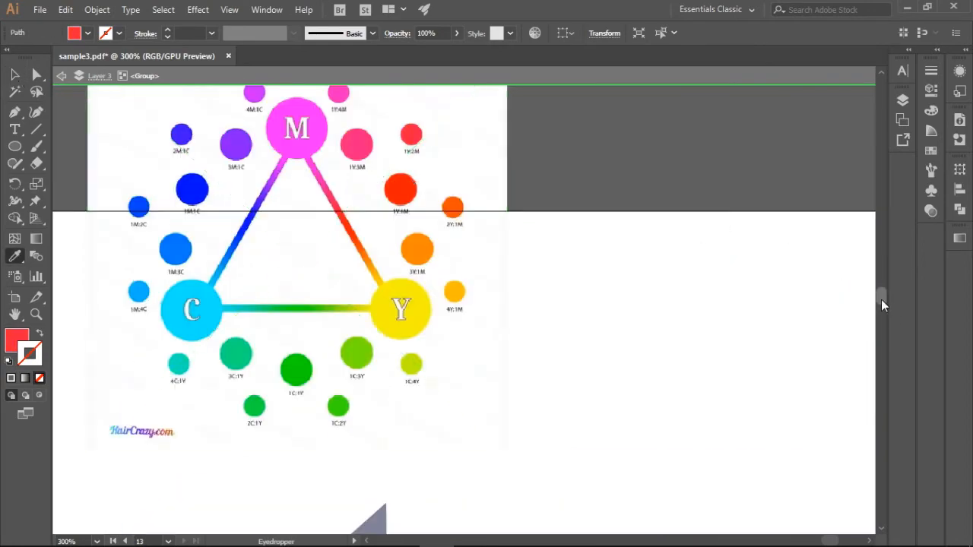
click(400, 189)
click(15, 74)
Fill the central part of the T with the chart's 1Y:2M red.
click(501, 351)
click(15, 256)
scroll(152, 270, up, 7)
click(413, 250)
scroll(413, 250, down, 9)
click(15, 75)
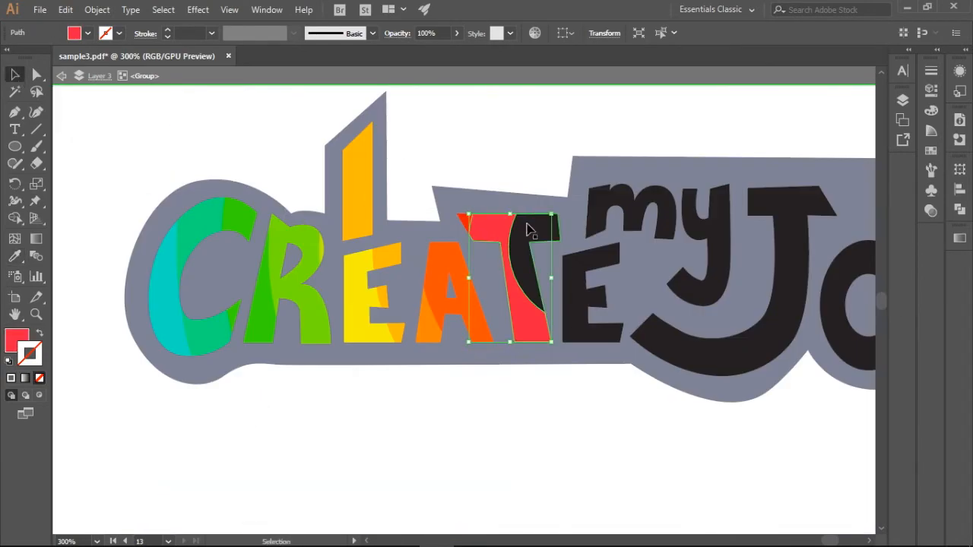
Fill the right part of the T with the chart's 1Y:3M pink.
click(527, 226)
scroll(456, 304, down, 9)
click(532, 250)
click(15, 257)
scroll(456, 304, up, 9)
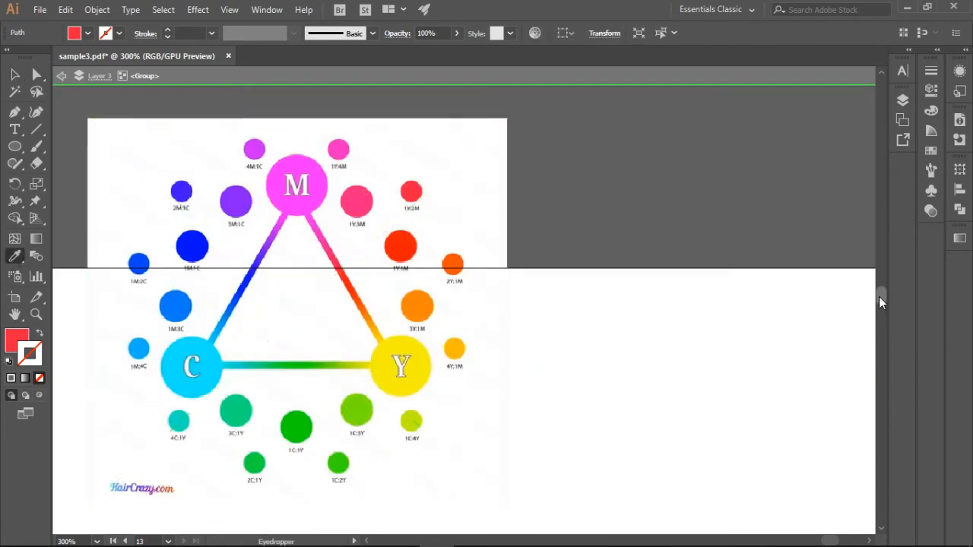
click(356, 202)
scroll(139, 134, down, 7)
Fill the main body of the last E in CREATE with the chart's 1Y:4M pink.
click(15, 74)
click(592, 456)
scroll(593, 456, up, 9)
click(15, 257)
click(297, 125)
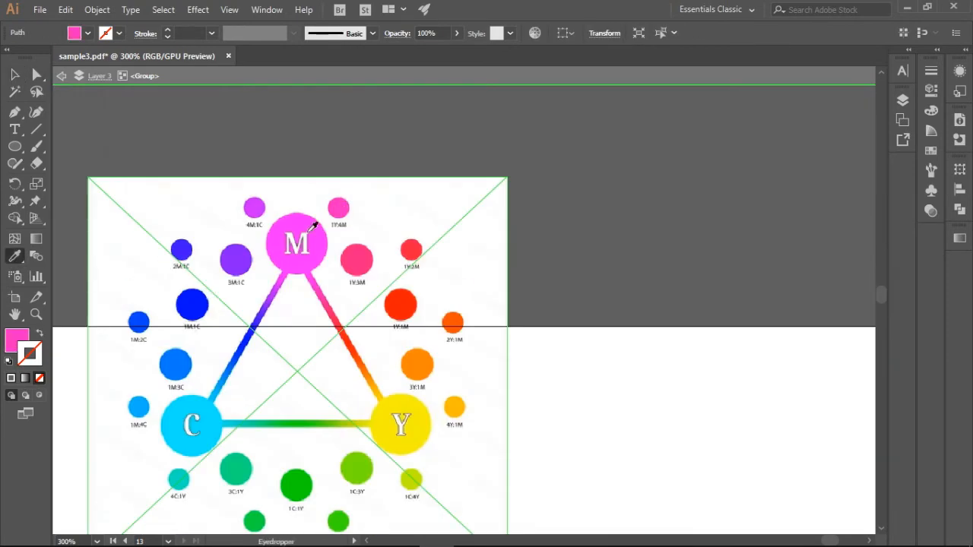
Fill the bottom strip of the last E in CREATE with the chart's 4M:1C purple.
click(15, 75)
scroll(456, 304, down, 9)
click(595, 374)
scroll(456, 304, up, 9)
click(15, 256)
click(180, 310)
scroll(456, 304, down, 9)
Fill the left part of the m in "my" with the chart's 4M:1C purple.
click(15, 74)
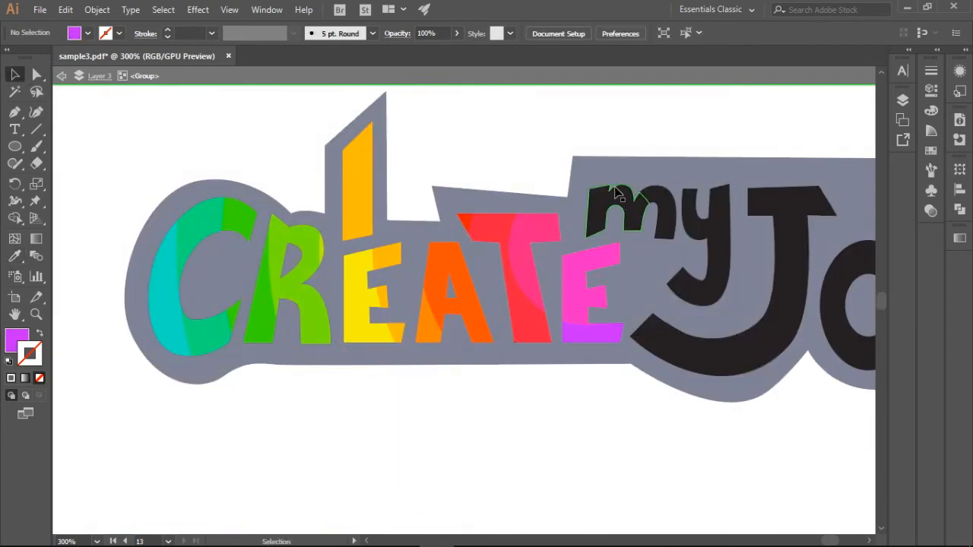
click(614, 211)
key(i)
scroll(880, 298, up, 9)
click(235, 139)
scroll(810, 258, down, 9)
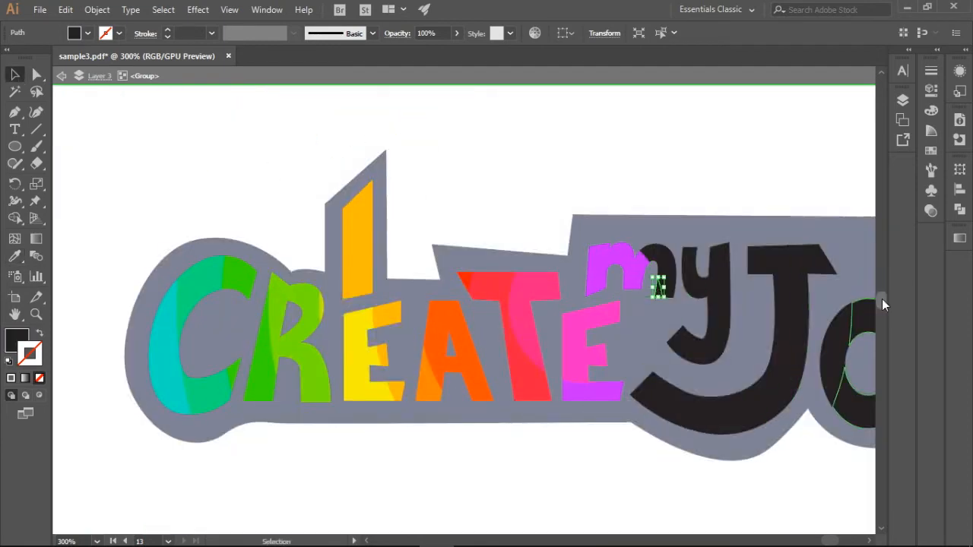
Fill the small piece in the m's right leg with the chart's 3M:1C violet and the m's right arch with 1M:1C blue.
scroll(881, 299, up, 9)
scroll(881, 298, down, 9)
scroll(882, 299, up, 9)
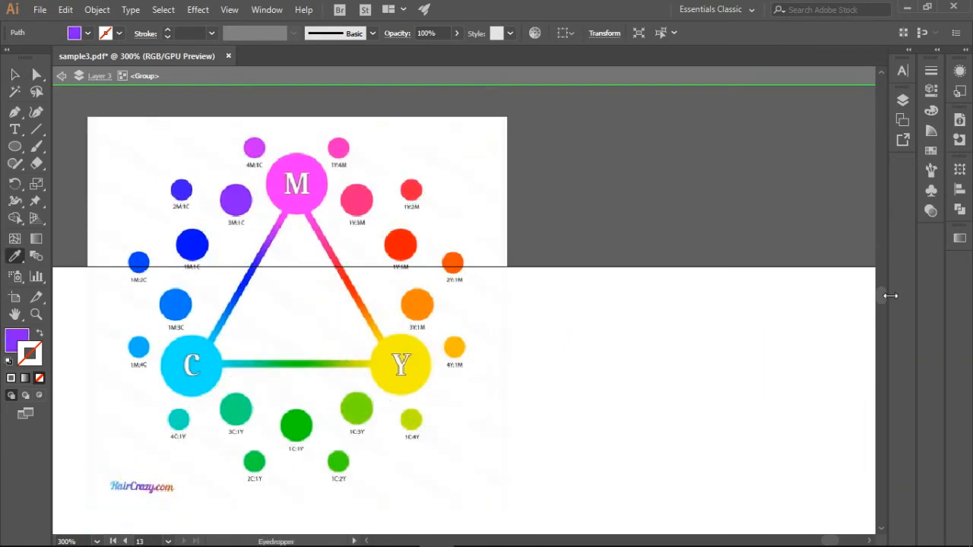
scroll(881, 299, down, 9)
ctrl+click(657, 255)
scroll(810, 300, up, 9)
click(192, 185)
scroll(810, 300, down, 9)
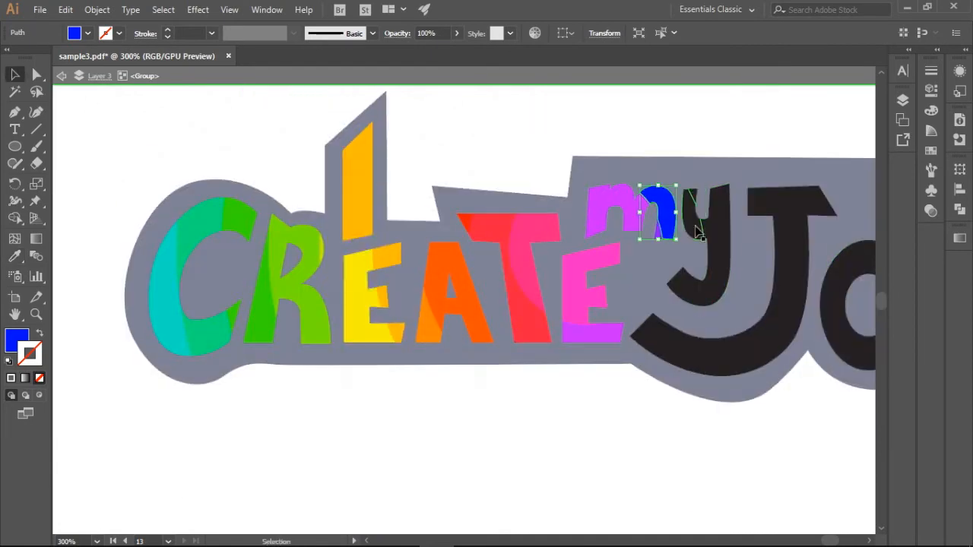
Fill the left arm of the y in "my" with the chart's 1M:3C blue and its main stem with 1M:4C light blue.
scroll(698, 232, up, 9)
scroll(698, 232, down, 8)
click(716, 321)
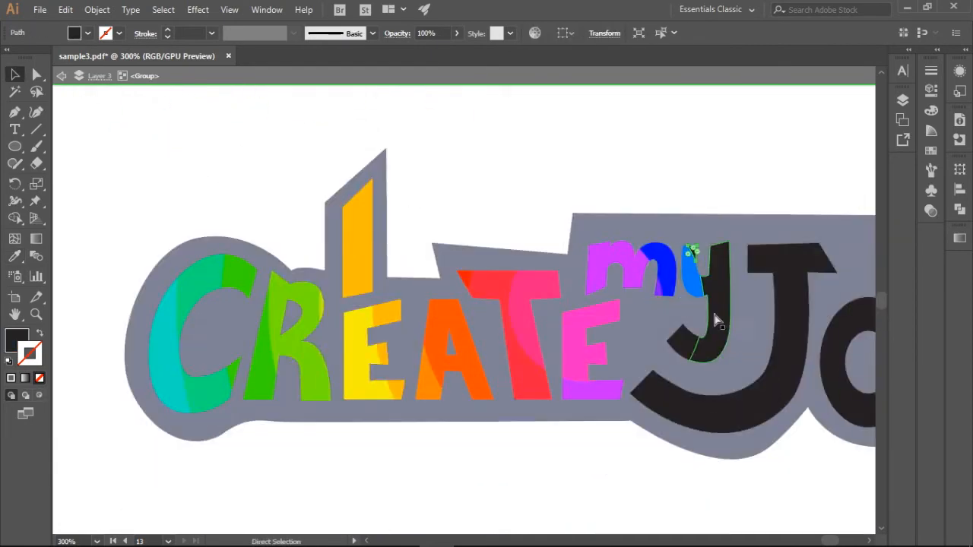
scroll(880, 298, up, 9)
key(i)
click(178, 130)
scroll(896, 301, down, 9)
Fill the tail of the small y with the chart's 1M:3C blue and recolour the m's right arch with 3M:1C violet.
ctrl+click(683, 344)
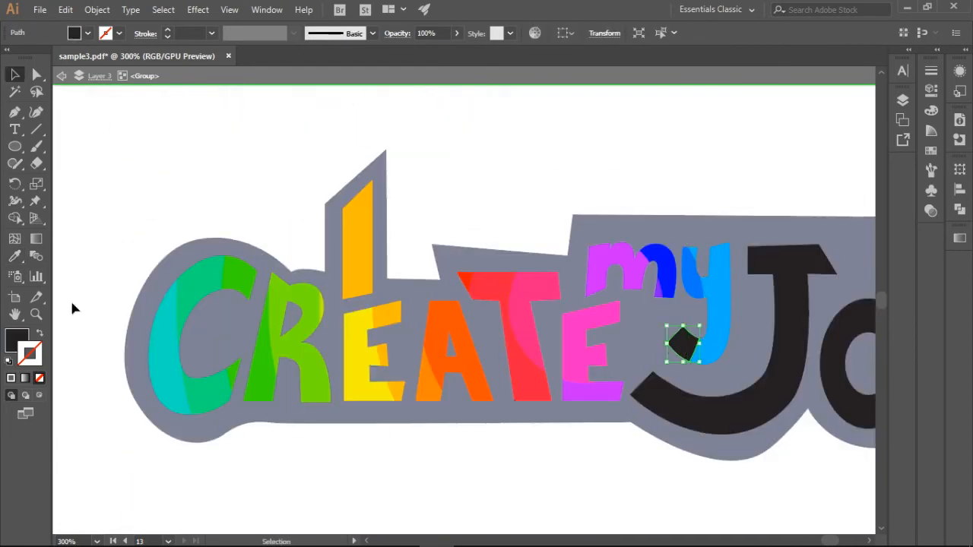
ctrl+click(630, 253)
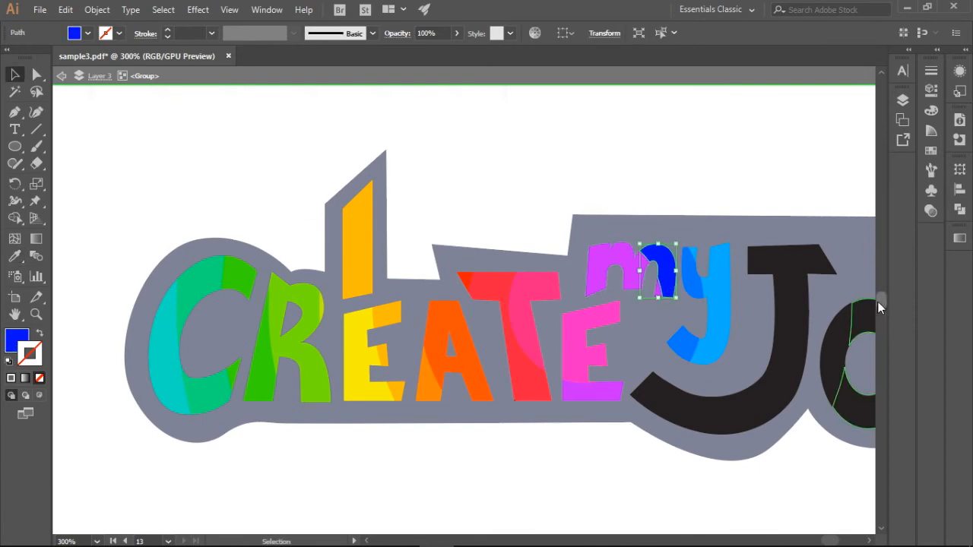
scroll(878, 307, up, 9)
click(182, 134)
scroll(688, 230, down, 9)
Recolour the bottom strip of the last E in CREATE with the pink sampled from the T's right part.
key(ctrl+minus)
key(ctrl+minus)
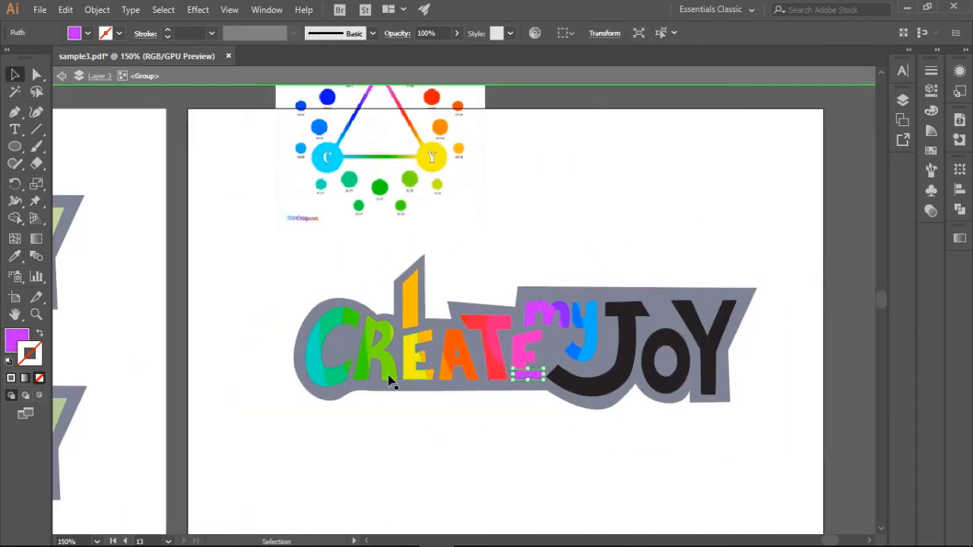
click(15, 257)
click(494, 362)
click(15, 76)
click(535, 375)
click(15, 257)
click(499, 322)
click(15, 75)
click(538, 450)
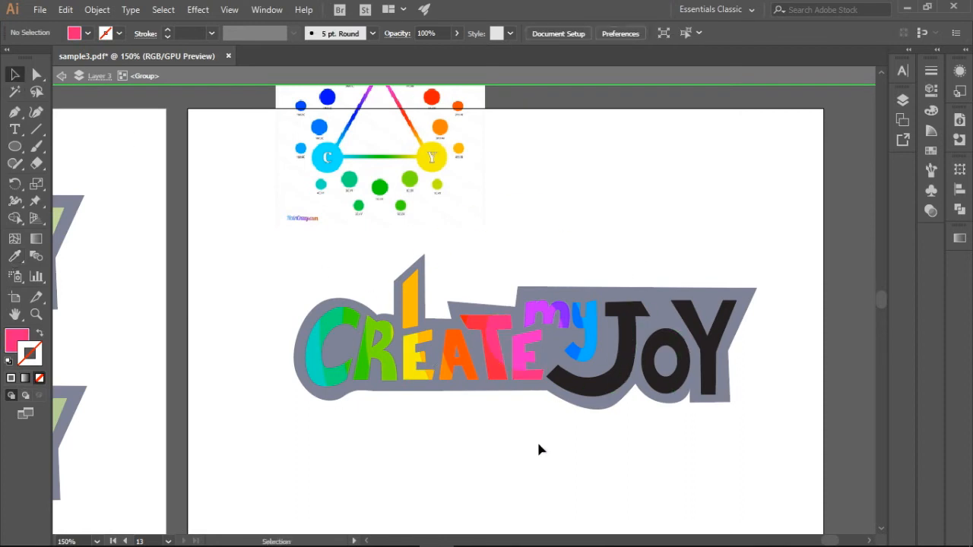
Fill the J's lower hook tip with the blue of the small y's tail and the adjoining piece with the y stem's light blue.
click(560, 322)
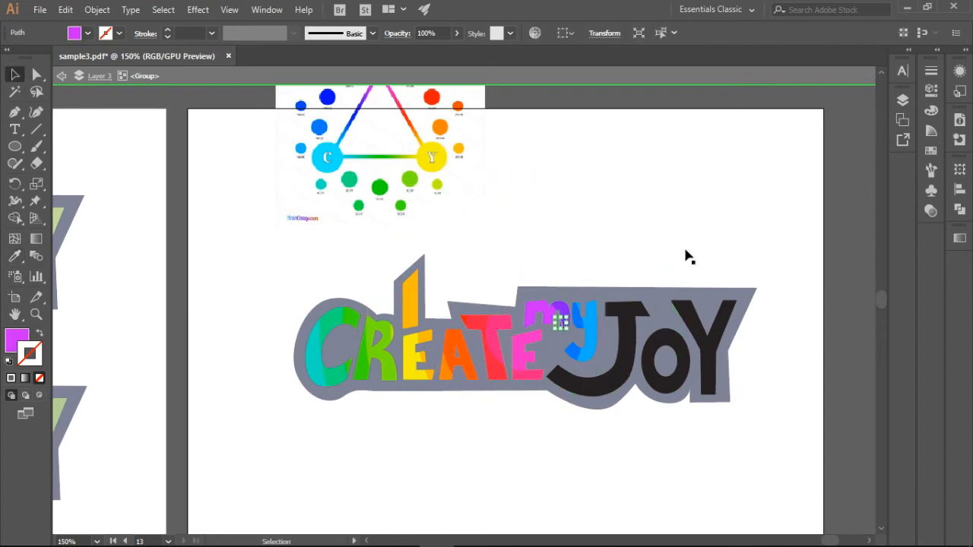
click(687, 254)
click(557, 376)
click(15, 257)
click(573, 350)
click(15, 75)
click(576, 383)
click(15, 257)
click(589, 339)
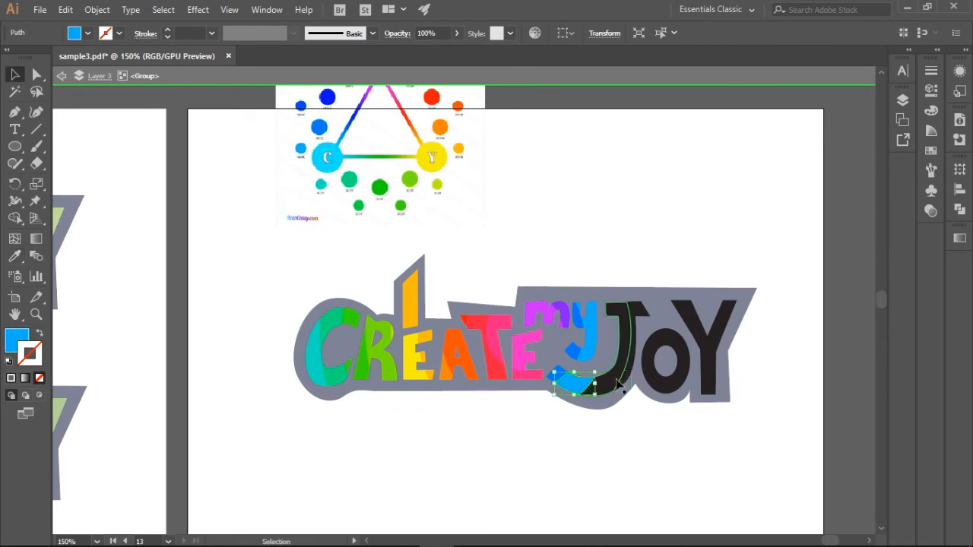
Try filling the J's main stroke with the chart's 4C:1Y teal and its outer edge with the C circle's cyan.
click(617, 382)
key(i)
click(321, 185)
key(v)
click(632, 354)
key(i)
click(333, 164)
key(v)
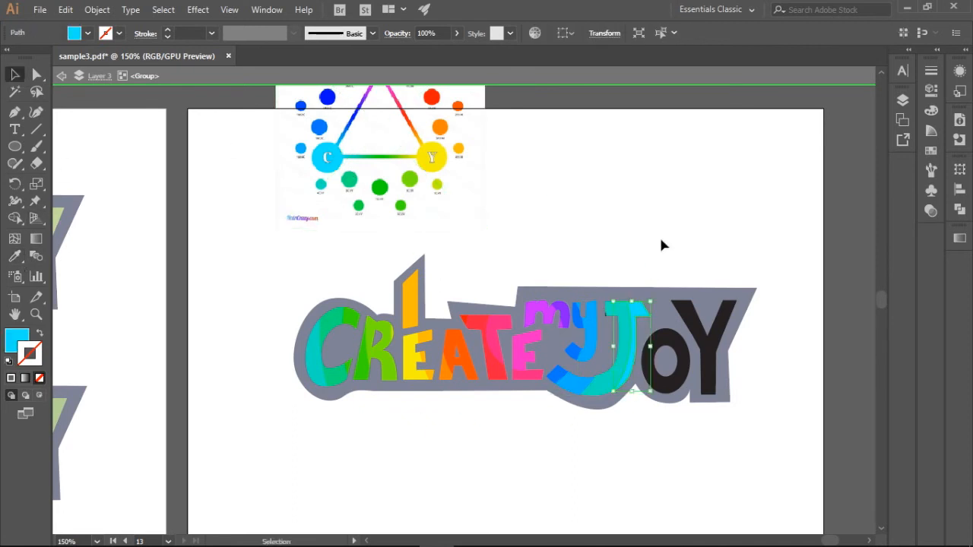
Try recolouring the tiny piece at the end of the J's crossbar, and undo the teal and cyan fills of the J.
click(661, 240)
key(ctrl+equal)
key(ctrl+equal)
click(811, 319)
click(749, 328)
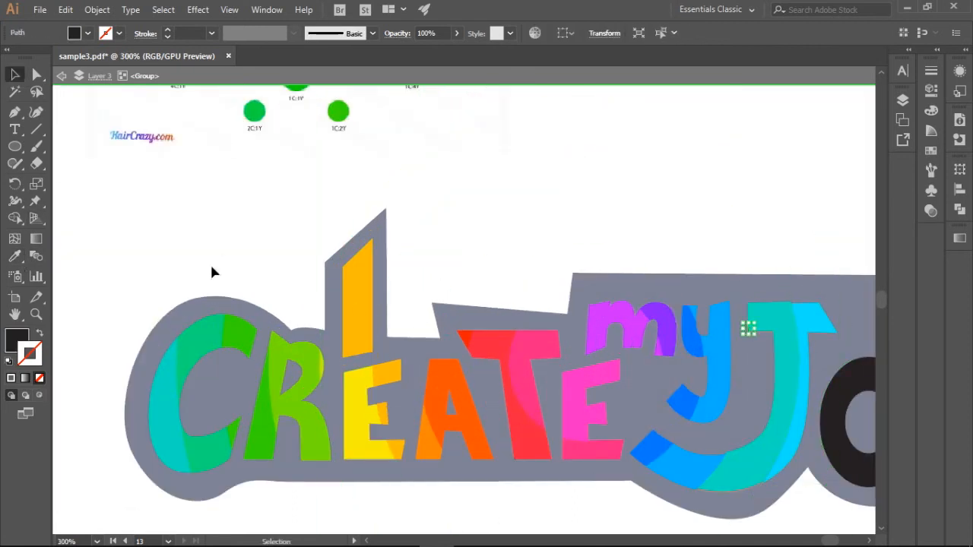
key(i)
click(115, 136)
click(61, 76)
key(ctrl+z)
key(ctrl+z)
key(ctrl+z)
key(ctrl+z)
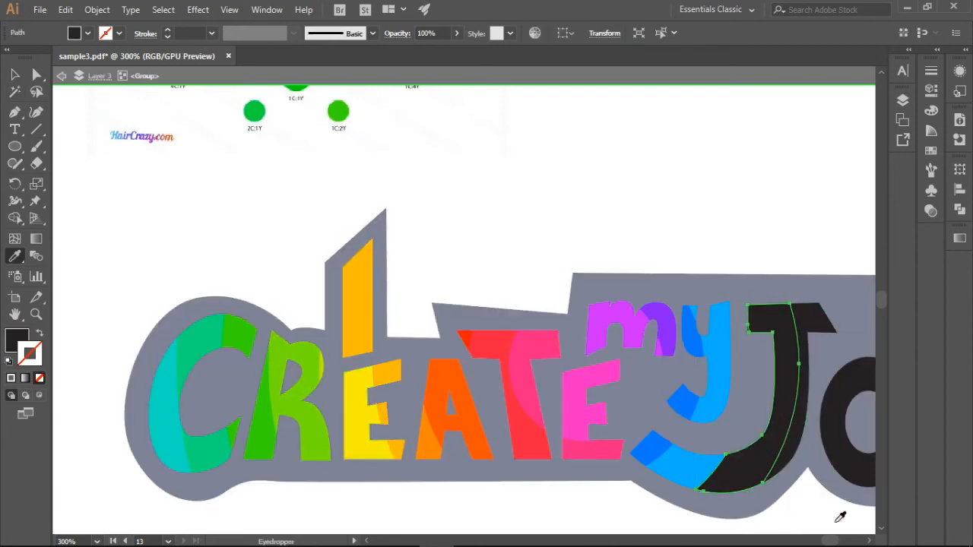
Fill the main stroke of the J with the cyan of the chart's C circle.
key(v)
click(836, 521)
click(789, 374)
key(i)
scroll(855, 303, up, 3)
click(208, 124)
click(21, 75)
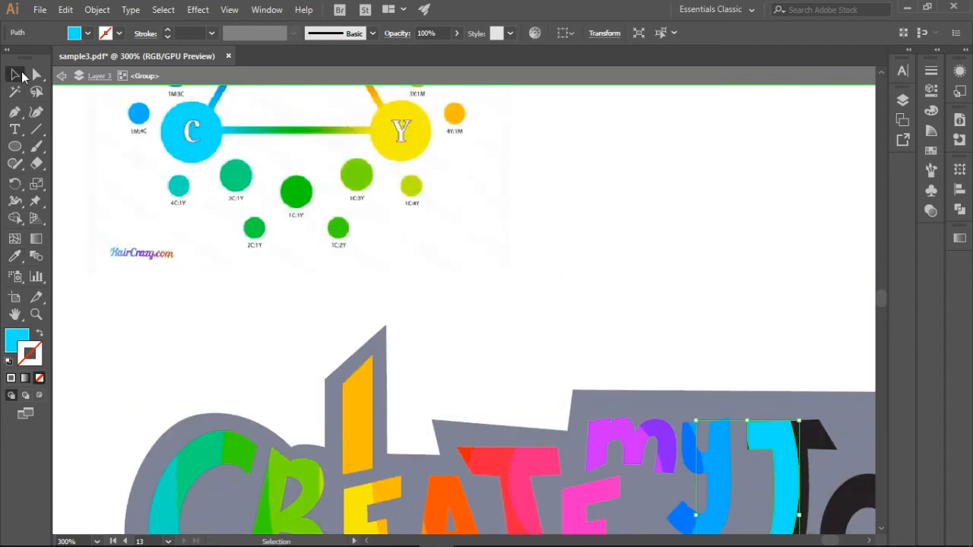
Fill the tiny piece on the J's crossbar with the small y's stem colour and the J's outer edge with the chart's 3C:1Y green.
drag(881, 294, 881, 291)
click(749, 209)
key(i)
click(729, 255)
key(v)
click(813, 207)
key(i)
click(236, 176)
key(v)
Fill the left part of the O in JOY with the chart's 1C:1Y green and its middle with 1C:3Y lime.
click(682, 276)
key(ctrl+minus)
click(719, 443)
key(i)
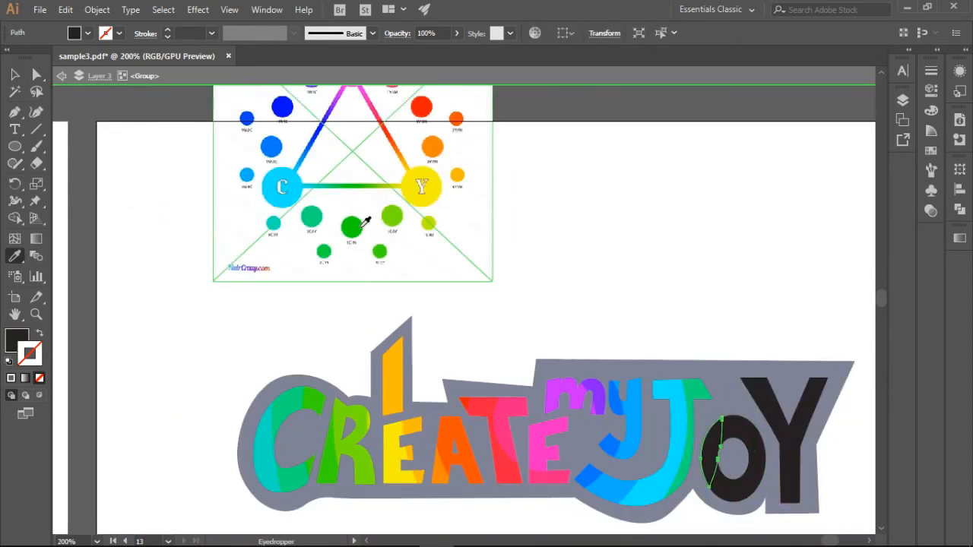
click(354, 226)
key(v)
click(751, 443)
key(i)
click(314, 217)
click(391, 217)
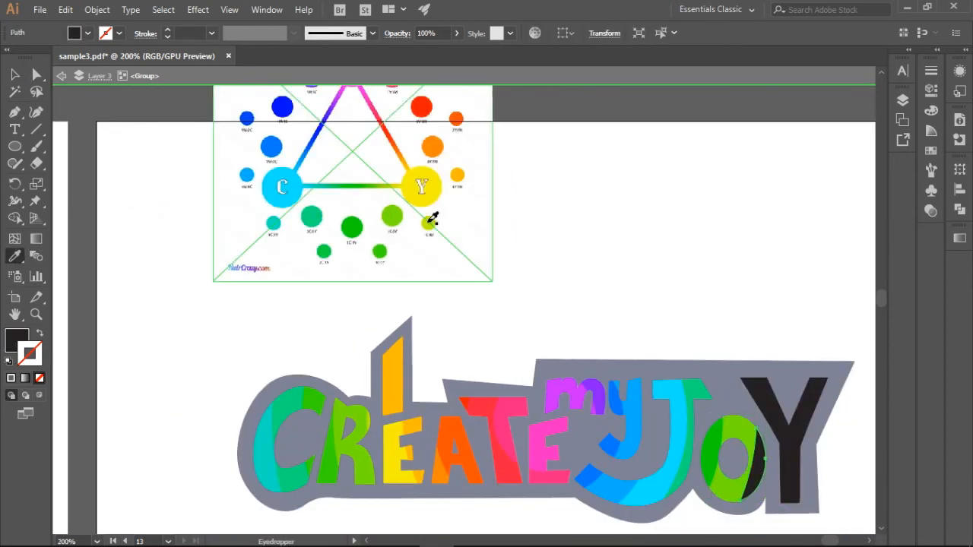
Fill the O's right edge and the left arm of the Y in JOY with the chart's 1C:4Y yellow-green.
click(747, 387)
click(428, 222)
click(14, 76)
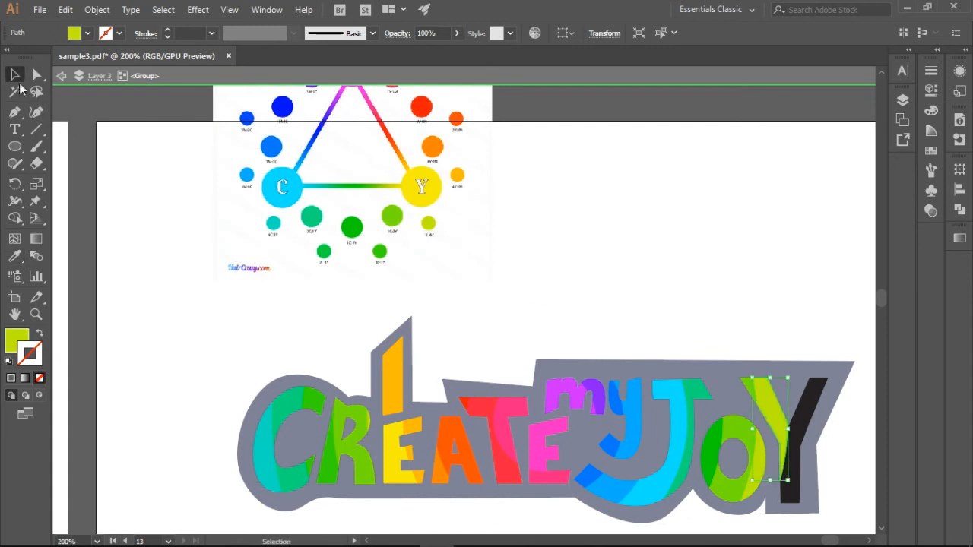
Fill the stem of JOY's Y with a colour sampled from the chart's Y circle and its right tip with 4Y:1M amber.
click(791, 447)
click(423, 188)
click(14, 76)
click(820, 387)
click(456, 175)
click(13, 76)
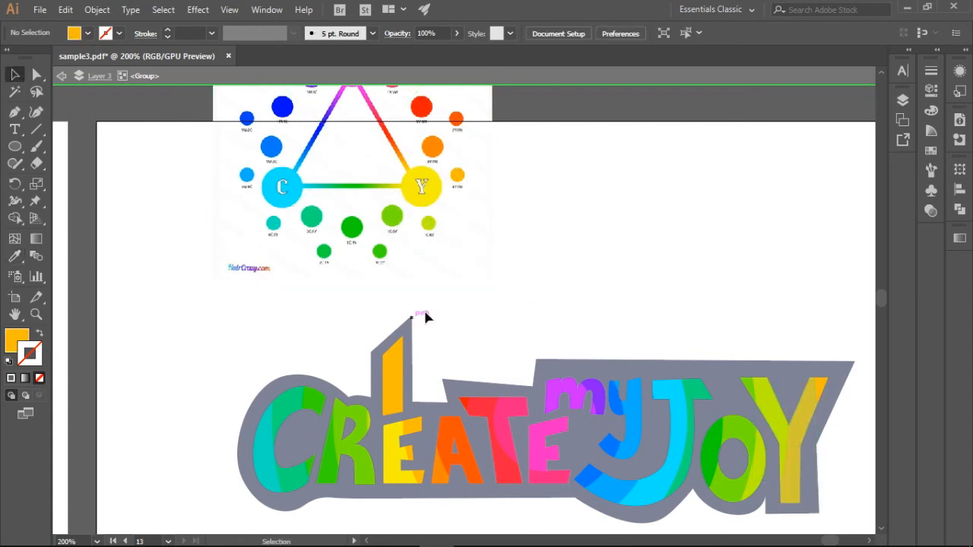
Recolour the left part of the m with the chart's 1Y:3M pink and its right arch with the M circle's magenta.
click(566, 395)
key(i)
click(592, 405)
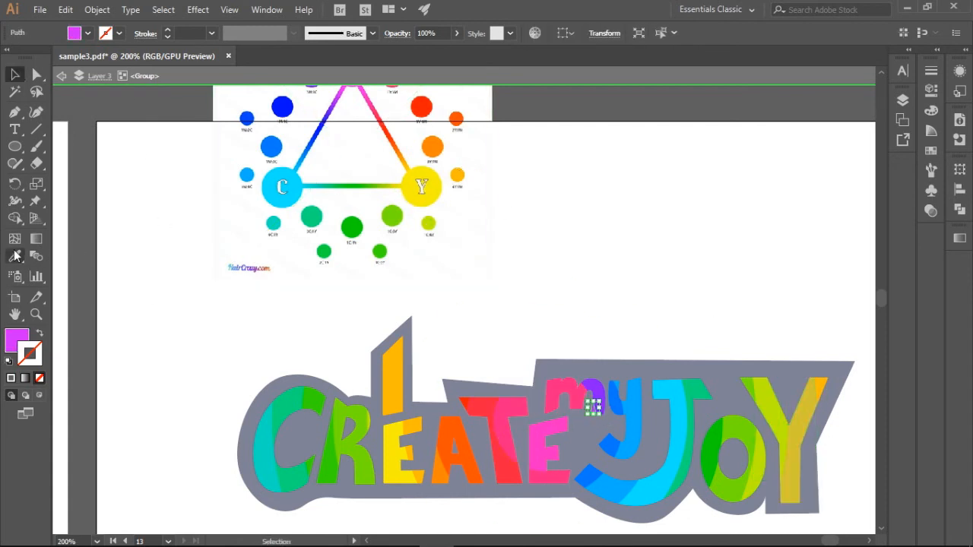
drag(883, 308, 883, 306)
key(i)
click(371, 103)
click(14, 76)
Recolour the small y's left arm and tail and the J's hook tip with the magenta of the chart's M circle.
click(615, 437)
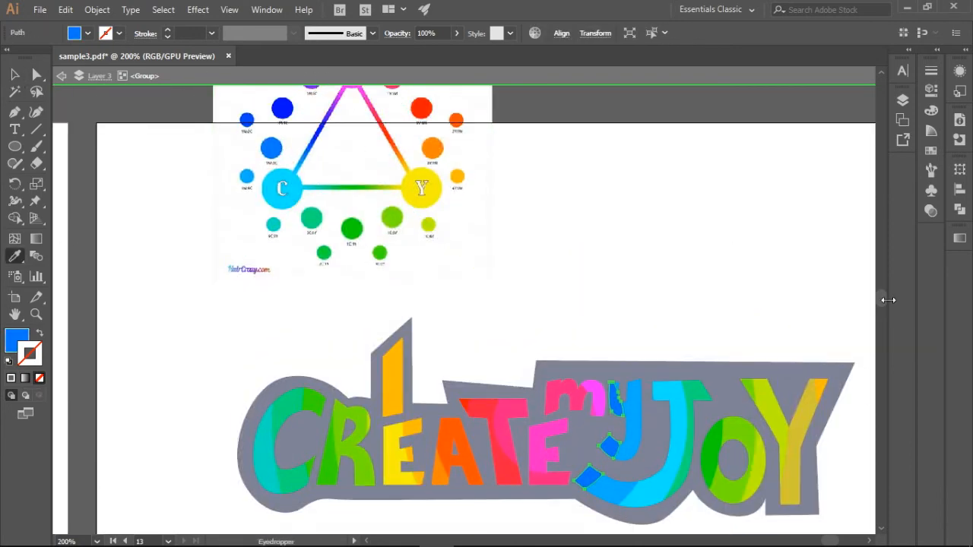
click(313, 117)
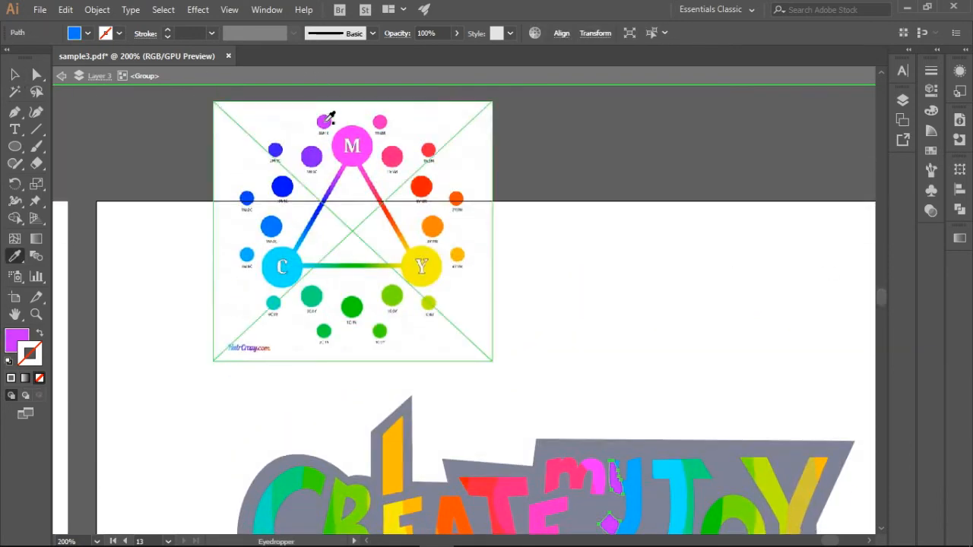
click(361, 113)
key(Escape)
drag(883, 304, 883, 307)
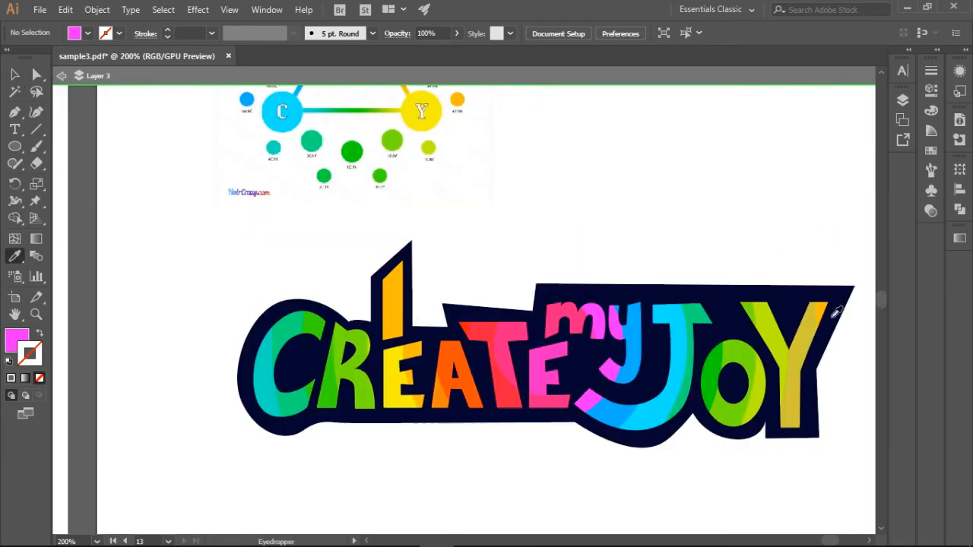
Recolour the left part of the m with the pink sampled from the E below it, and leave the group's isolation.
key(Escape)
click(14, 74)
double_click(573, 319)
click(15, 256)
click(542, 374)
click(60, 77)
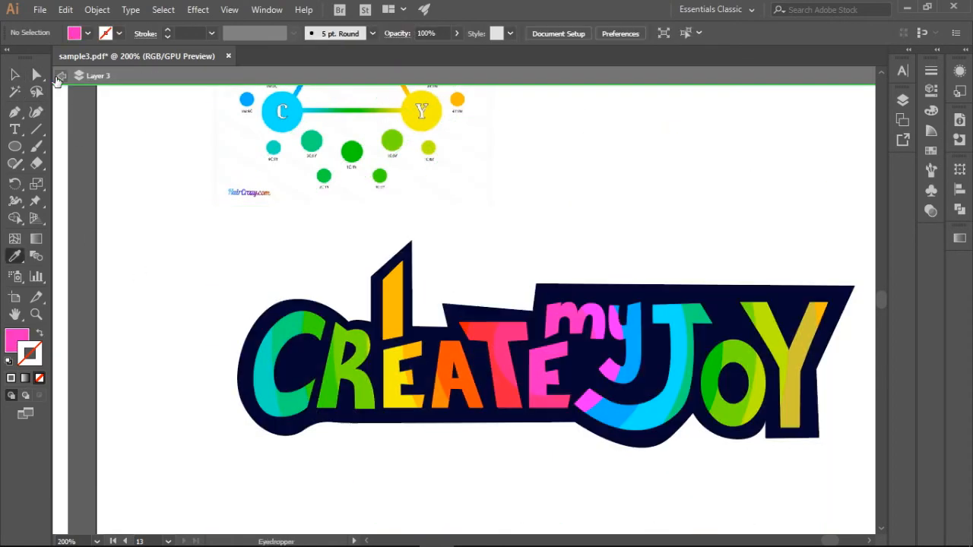
Recolour the middle of JOY's O with the chart's 3C:1Y green and the Y's stem with 1C:3Y lime.
double_click(598, 337)
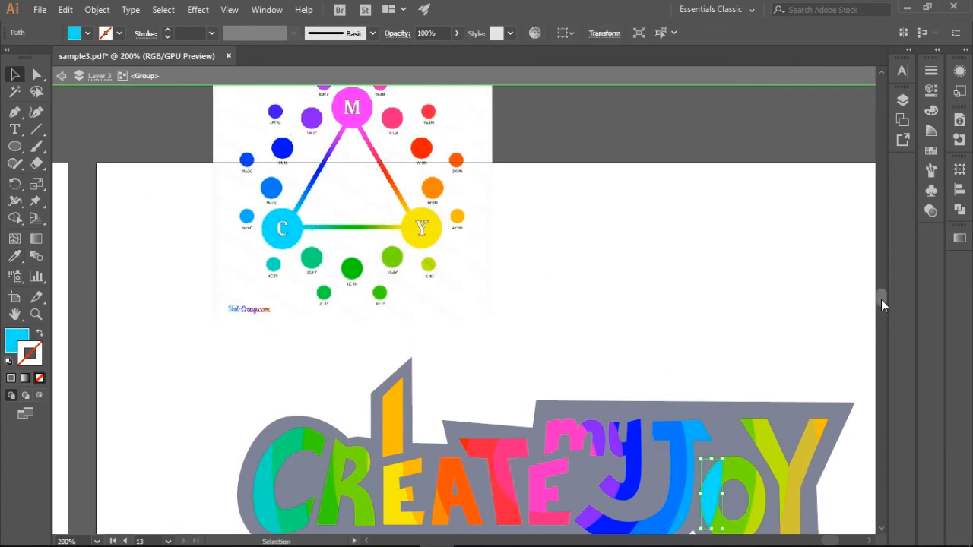
drag(881, 301, 881, 306)
click(741, 414)
click(15, 257)
click(312, 141)
click(15, 74)
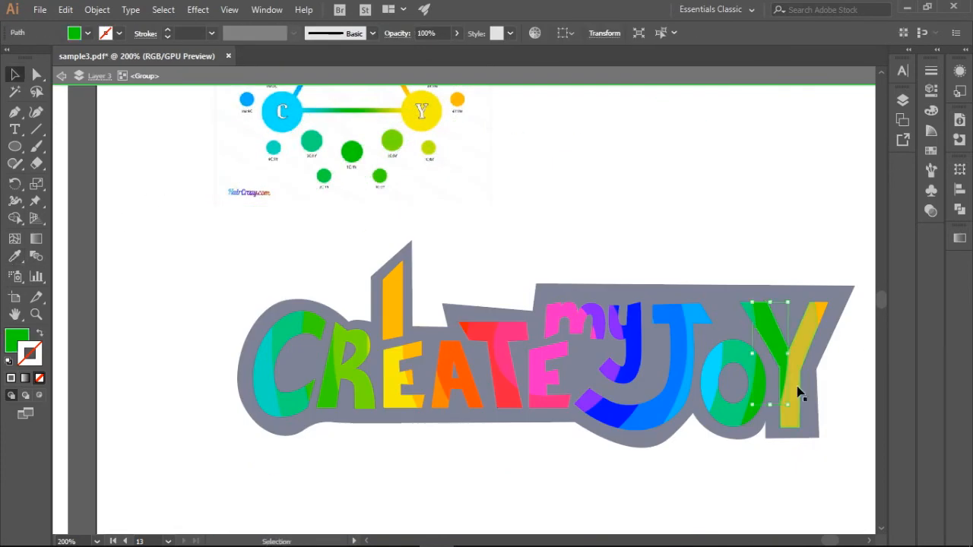
click(395, 144)
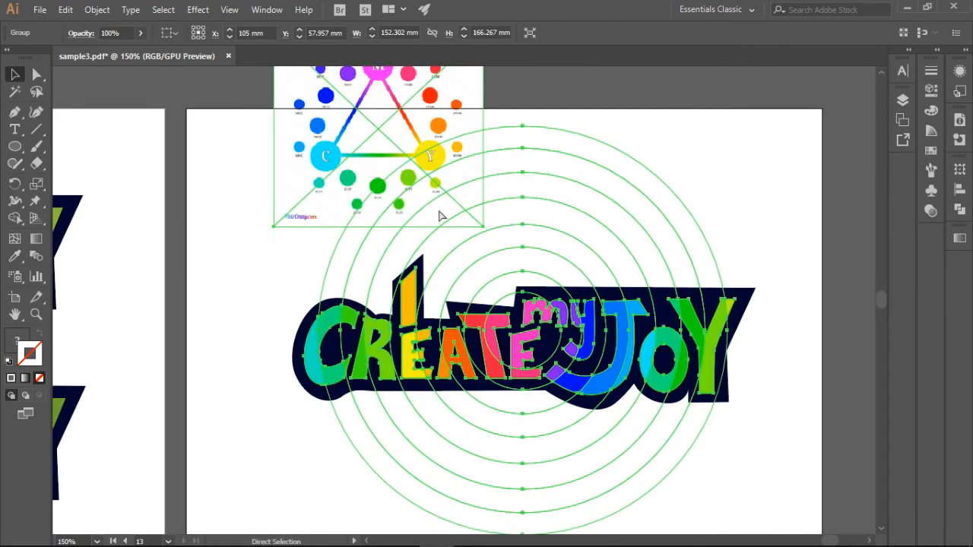
Select the coloured pieces of the CREATE letters together with the left part of the m.
key(ctrl+=)
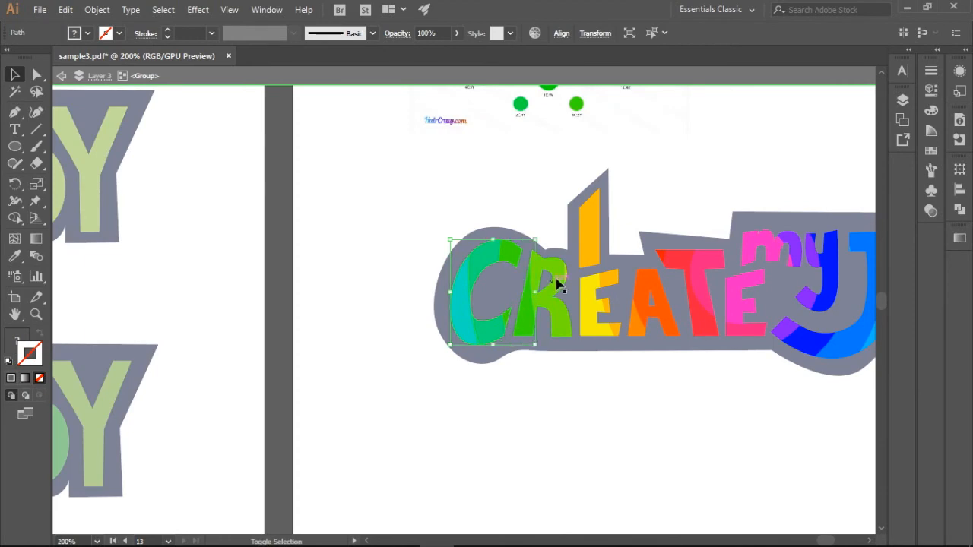
key(ctrl+=)
key(ctrl+=)
key(ctrl+=)
key(ctrl+=)
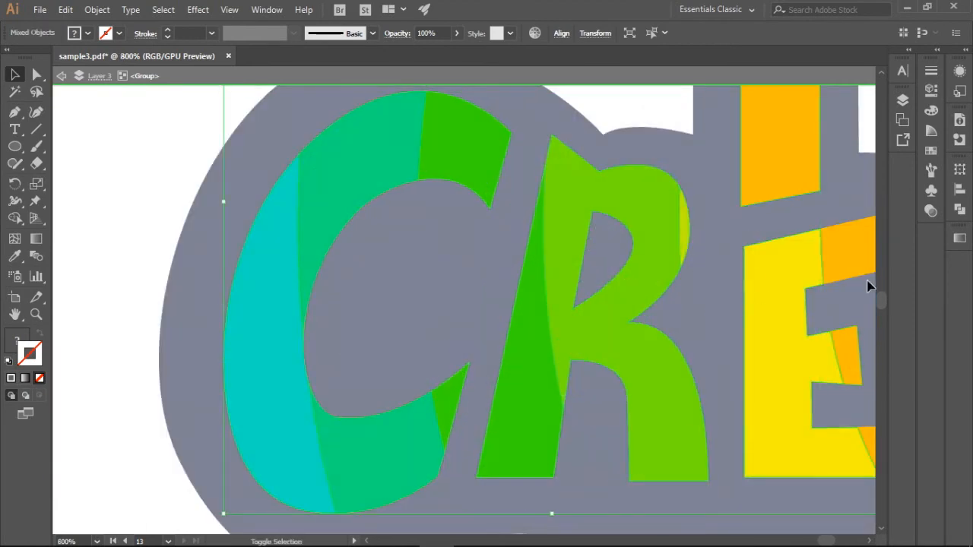
drag(820, 542, 829, 542)
shift+click(480, 322)
shift+click(507, 323)
key(ctrl+minus)
key(ctrl+=)
shift+click(403, 353)
shift+click(494, 228)
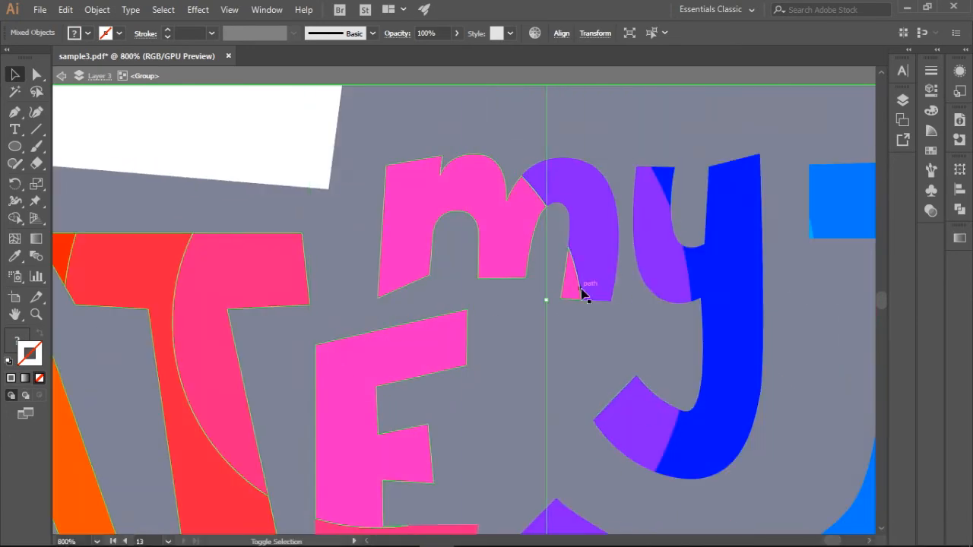
Add the coloured pieces of the word my and of JOY's letters to the selection.
shift+click(593, 236)
shift+click(733, 243)
drag(881, 300, 881, 301)
shift+click(650, 297)
shift+click(741, 304)
drag(830, 542, 832, 542)
drag(880, 303, 882, 301)
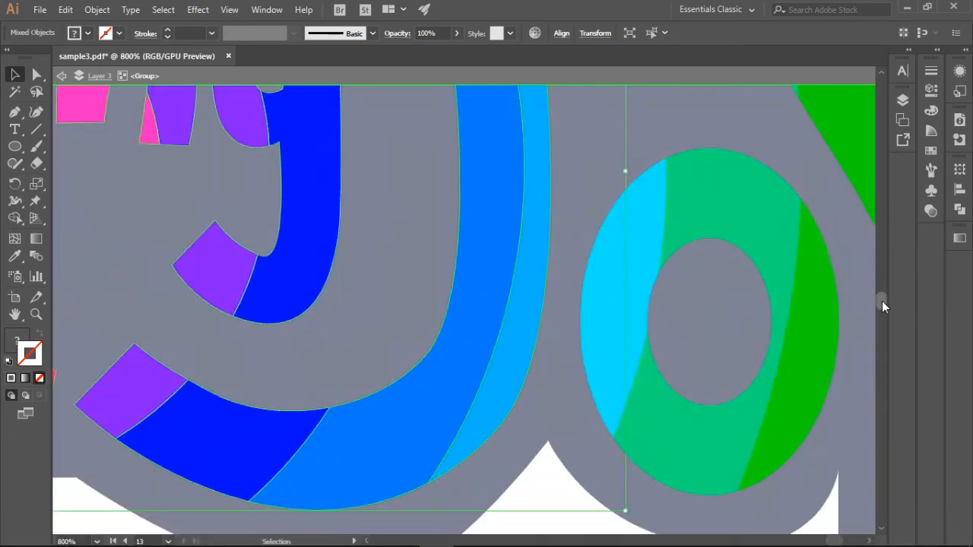
drag(832, 541, 835, 540)
shift+click(471, 205)
shift+click(532, 228)
drag(882, 302, 883, 299)
key(ctrl+minus)
key(ctrl+minus)
key(ctrl+minus)
key(ctrl+minus)
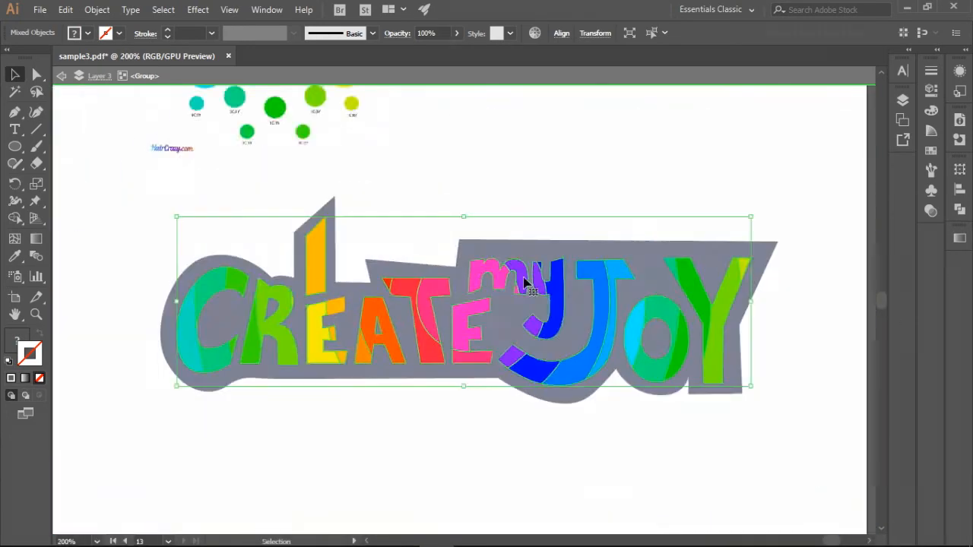
Lock the selected letter pieces and unlock all the locked objects again.
double_click(671, 270)
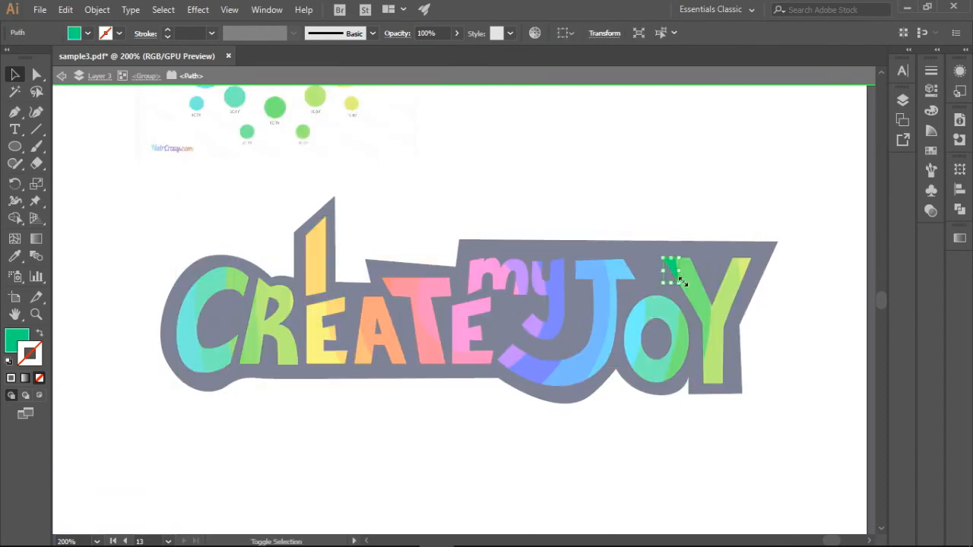
click(902, 101)
double_click(577, 205)
click(335, 306)
key(ctrl+2)
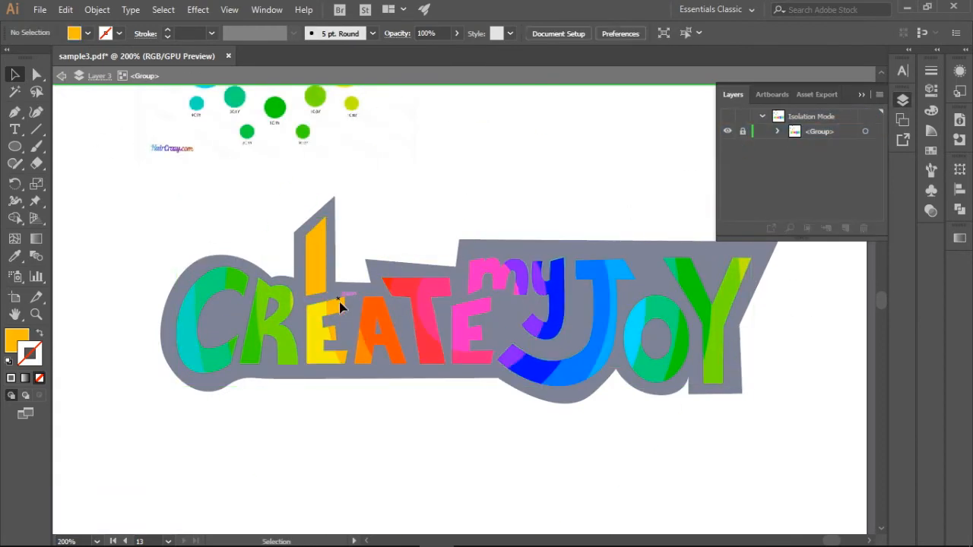
click(902, 100)
key(ctrl+minus)
key(ctrl+minus)
key(ctrl+alt+2)
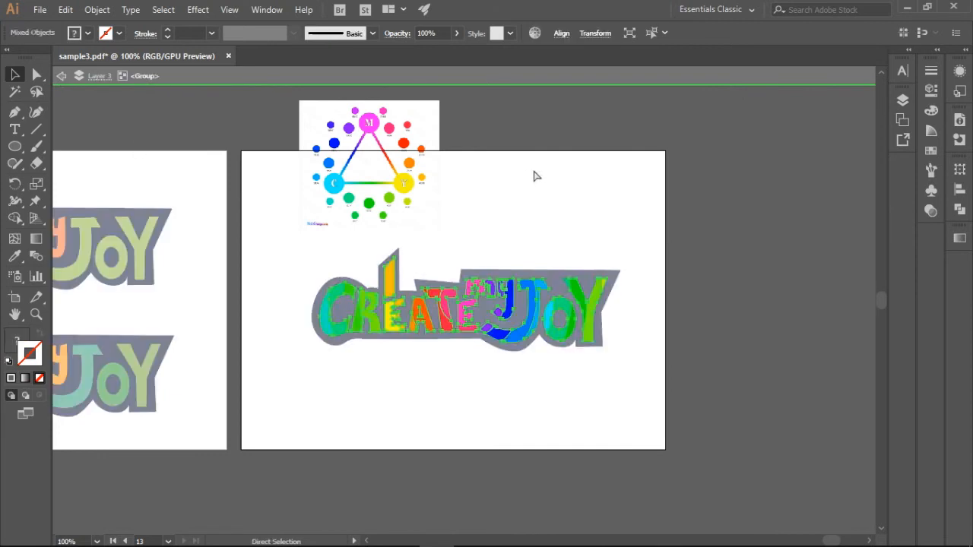
Delete the stray unfilled leftover pieces from around the lettering.
click(510, 206)
key(Delete)
click(498, 240)
key(Delete)
click(477, 264)
key(Delete)
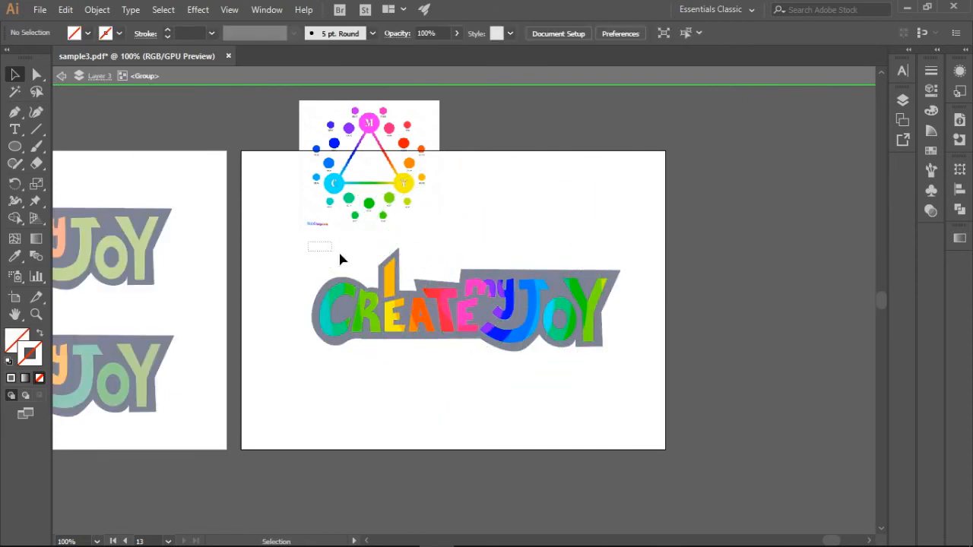
click(510, 411)
key(Delete)
click(461, 282)
key(Delete)
Examine the lettering group's individual paths in the layer list, locating the upper orange piece of CREATE's first E.
click(902, 100)
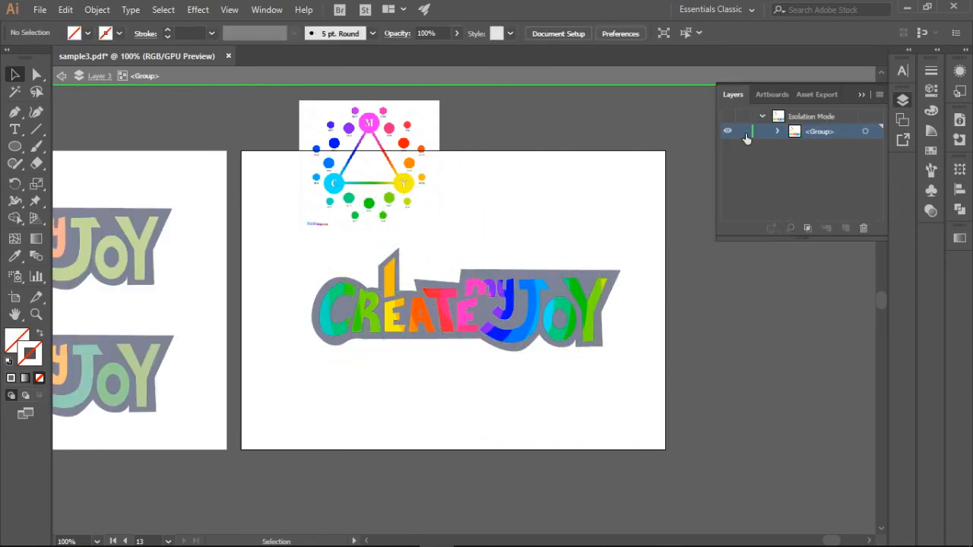
click(399, 304)
click(778, 131)
mouse_move(880, 141)
mouse_down()
mouse_move(871, 199)
mouse_move(879, 131)
mouse_up()
click(743, 154)
scroll(872, 199, down, 5)
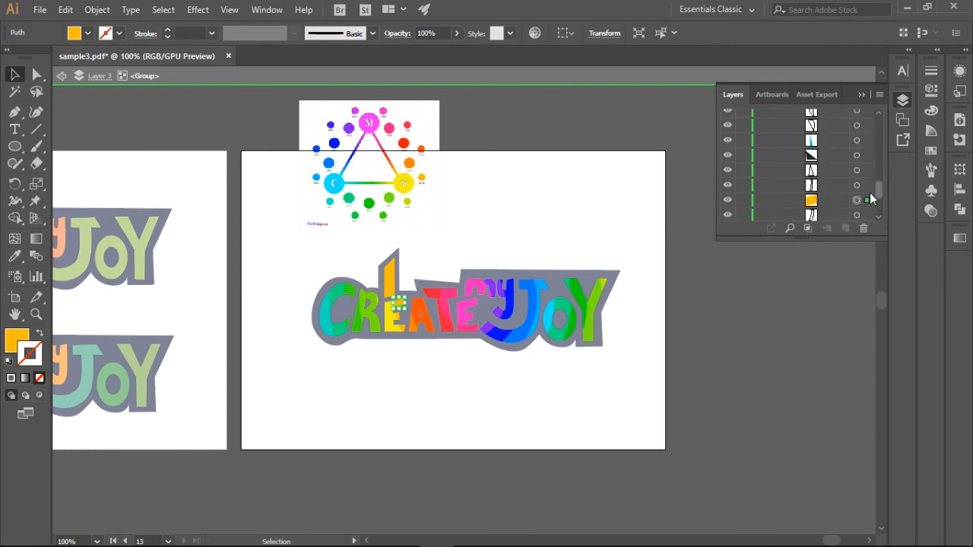
drag(878, 194, 878, 126)
Leave the group's isolation and move the colour chart image off the artboard into the empty space above it.
click(60, 77)
double_click(417, 169)
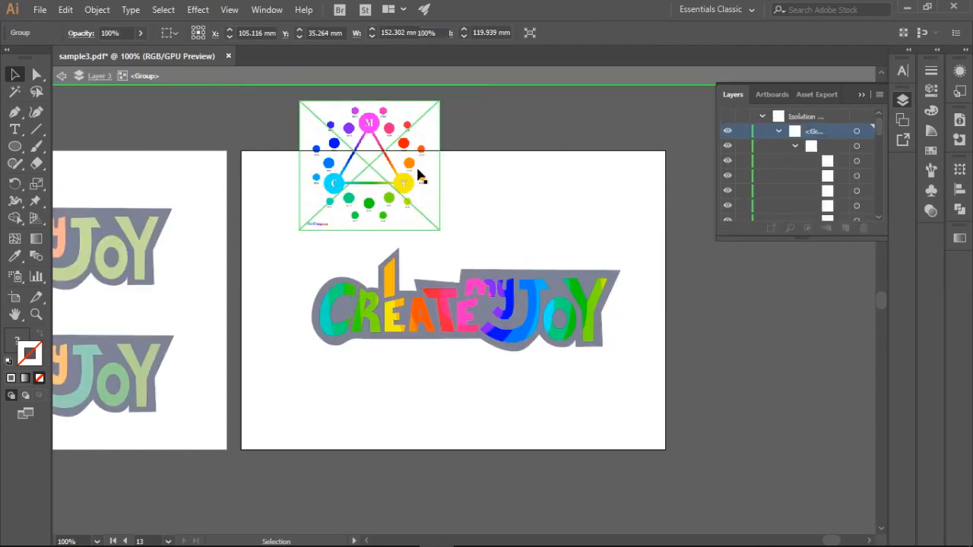
click(58, 78)
click(59, 79)
drag(430, 182, 576, 100)
key(ctrl+minus)
key(ctrl+minus)
key(ctrl+minus)
drag(704, 304, 682, 278)
click(768, 354)
key(ctrl+equal)
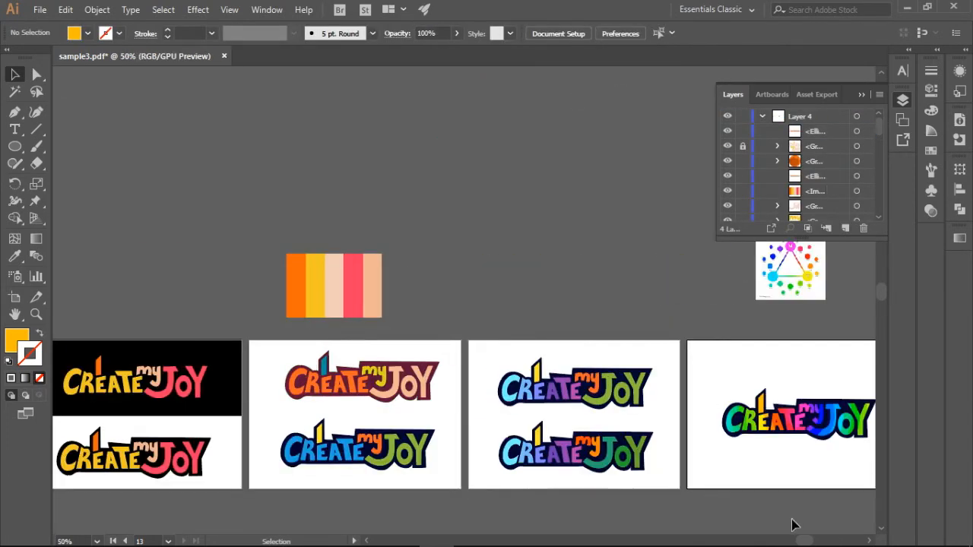
drag(815, 541, 829, 540)
click(606, 268)
key(ctrl+equal)
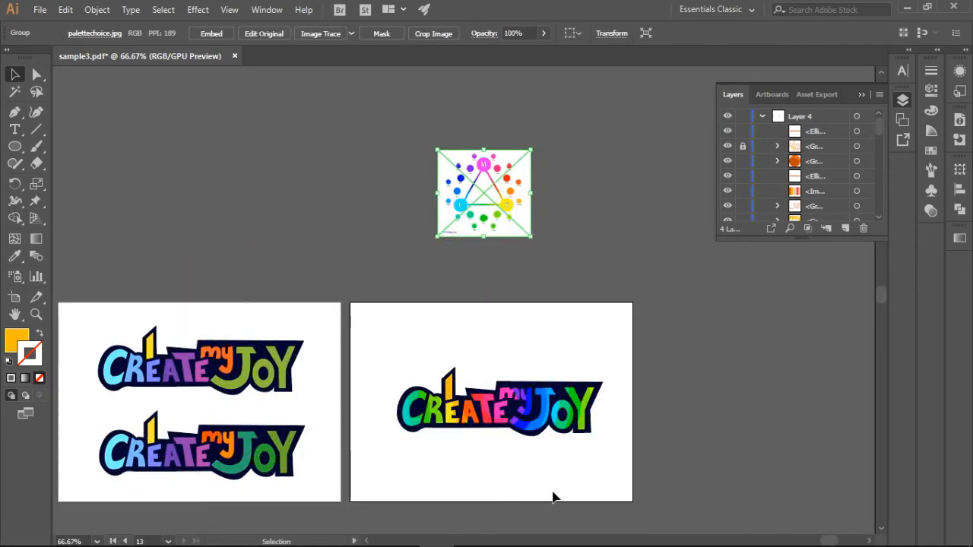
click(553, 497)
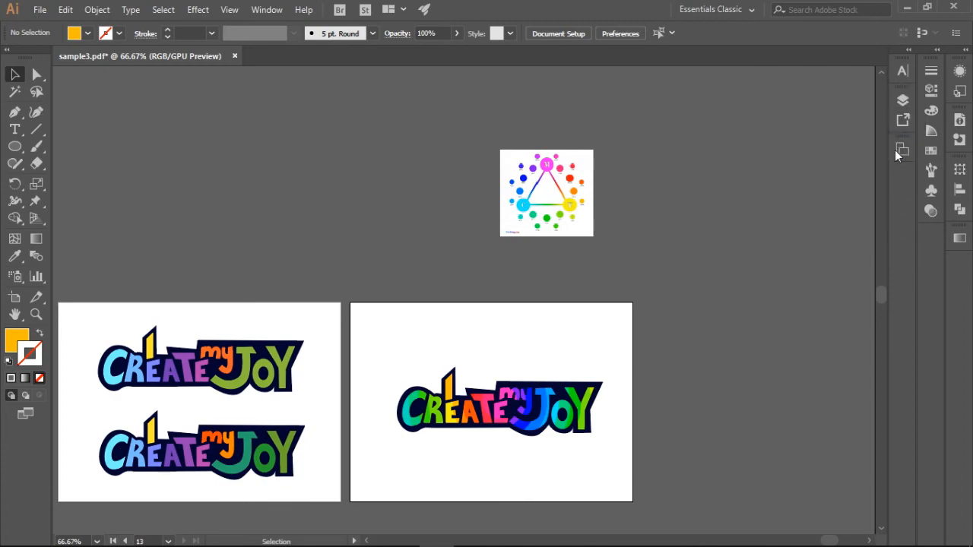
click(900, 151)
click(844, 278)
click(901, 150)
key(ctrl+minus)
key(ctrl+minus)
key(ctrl+minus)
key(ctrl+minus)
key(ctrl+minus)
key(ctrl+minus)
key(ctrl+minus)
key(ctrl+z)
drag(881, 313, 888, 273)
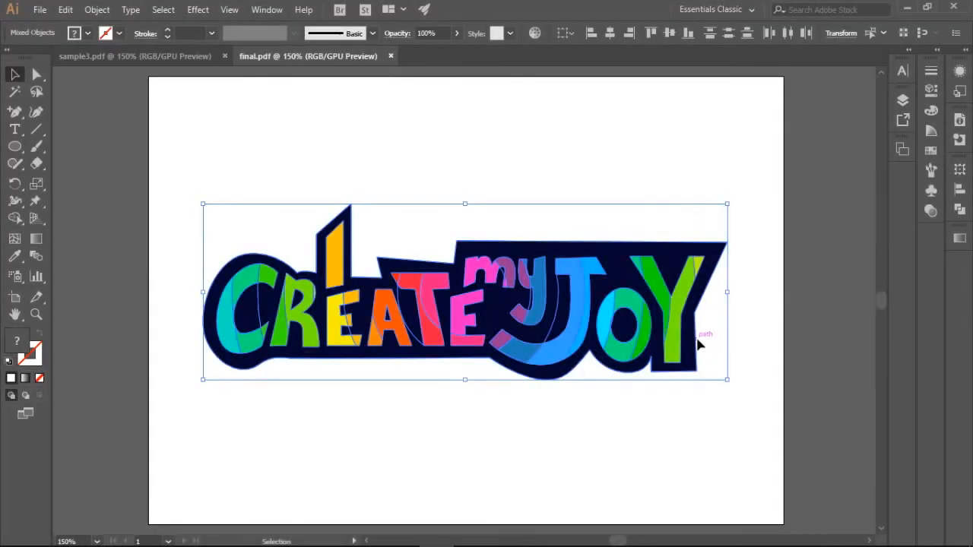
Duplicate the complete lettering in final.pdf and space the two versions apart, one above the other on the artboard.
drag(699, 417, 702, 293)
key(ctrl+shift+a)
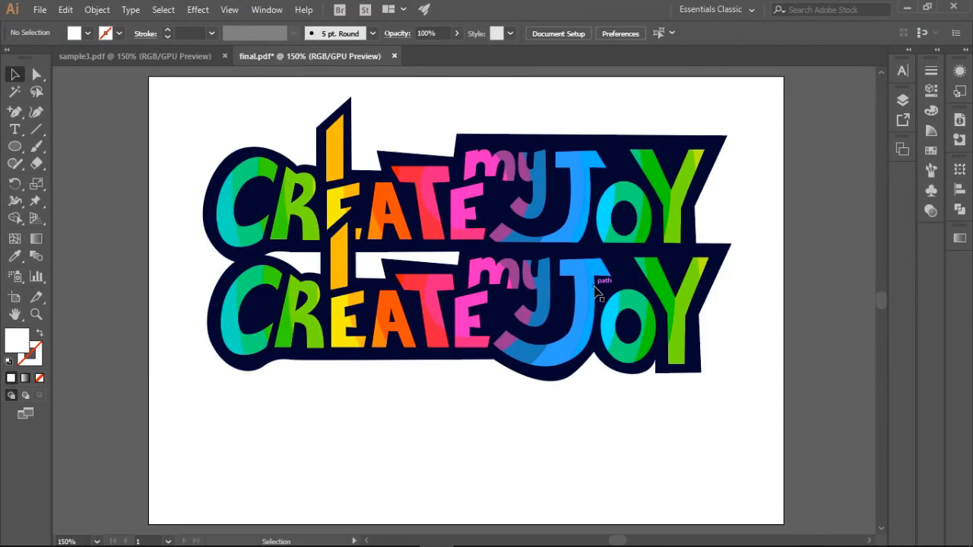
drag(143, 314, 755, 387)
key(shift+Down)
key(shift+Down)
key(shift+Down)
key(shift+Down)
key(shift+Down)
key(shift+Down)
key(shift+Down)
key(shift+Down)
key(shift+Down)
key(shift+Down)
key(shift+Down)
click(756, 386)
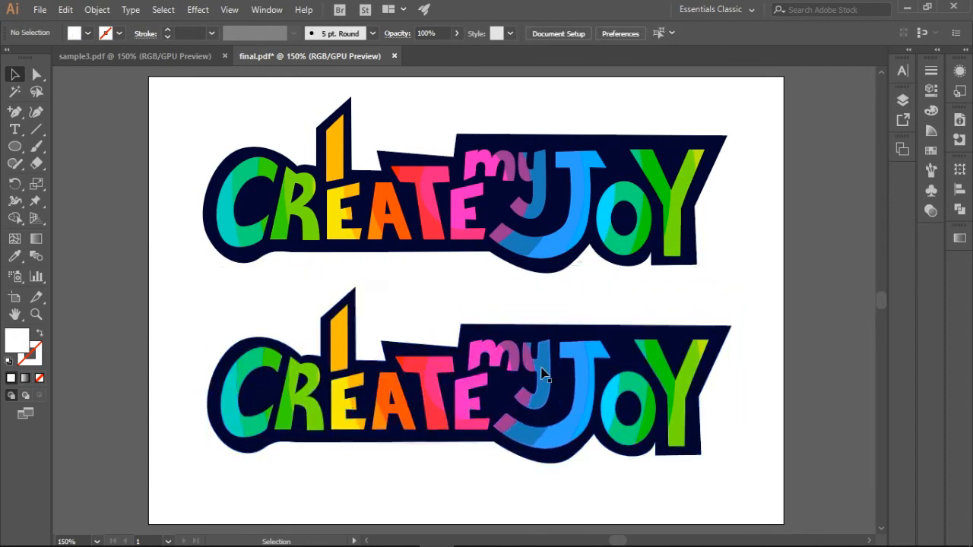
Lighten the purple pieces of the small my and the J's hook tip in the lower lettering.
double_click(534, 362)
double_click(530, 365)
double_click(17, 339)
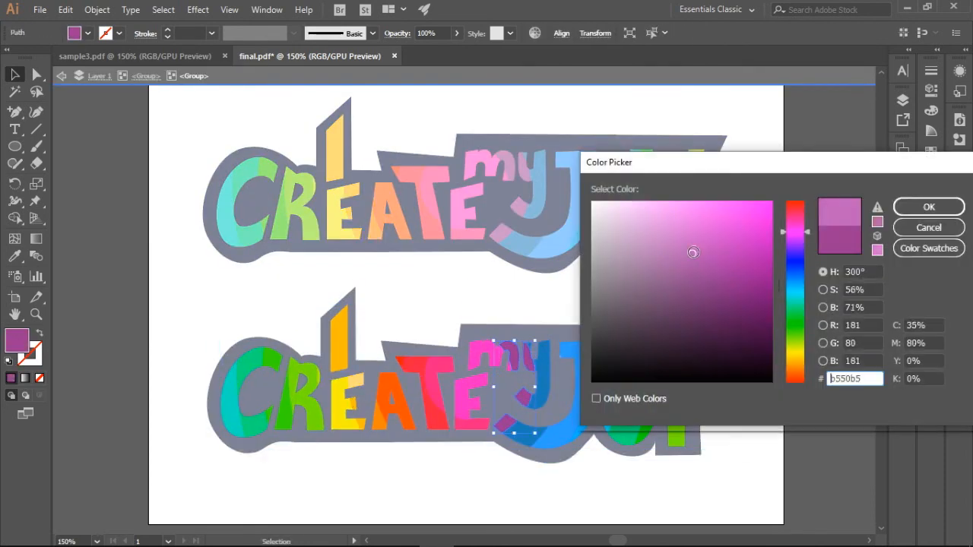
click(929, 207)
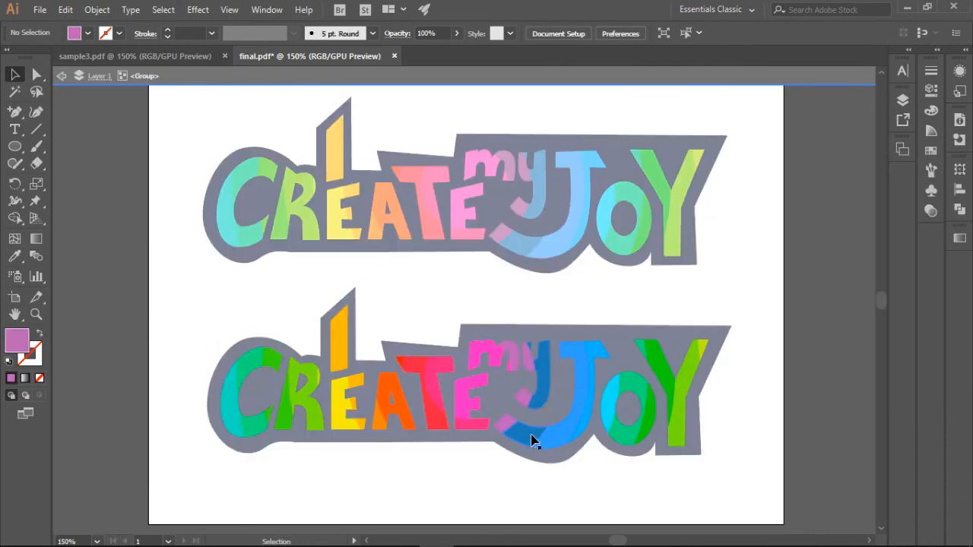
Recolour the dark blue y and J-hook piece with the J's medium blue, and the J's body with its outer edge's bright blue.
click(531, 437)
key(ctrl+plus)
key(ctrl+plus)
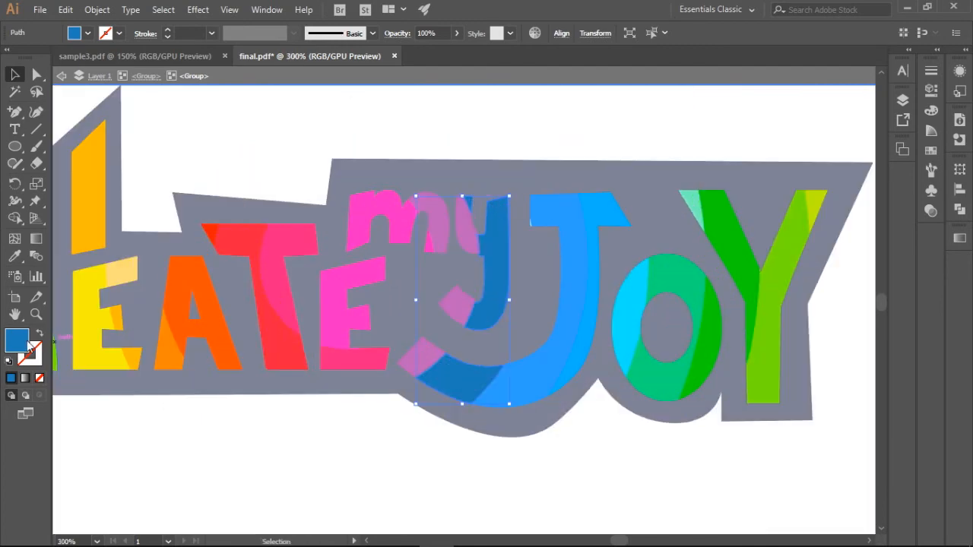
click(605, 258)
key(v)
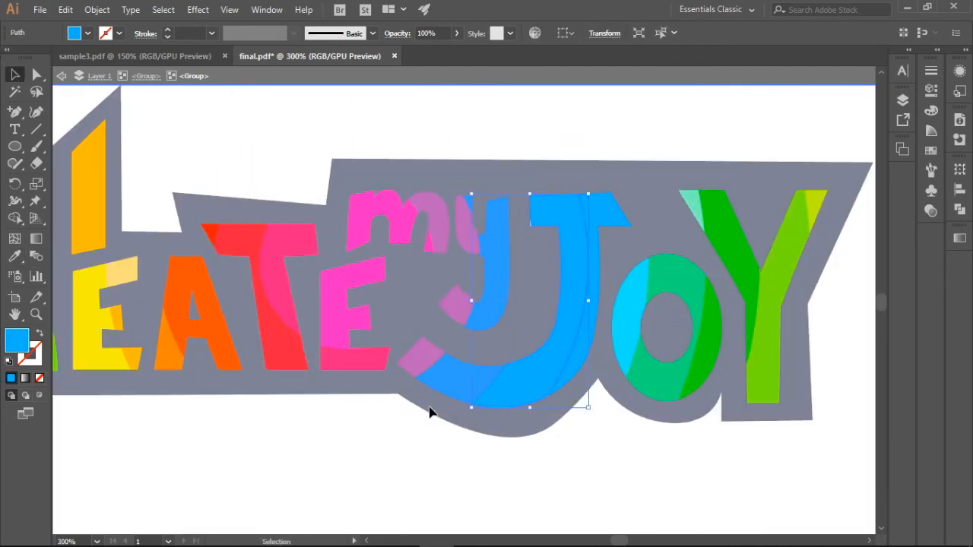
Recolour the tiny piece at the corner of the J's crossbar with the y's blue and leave isolation.
key(ctrl+plus)
double_click(555, 202)
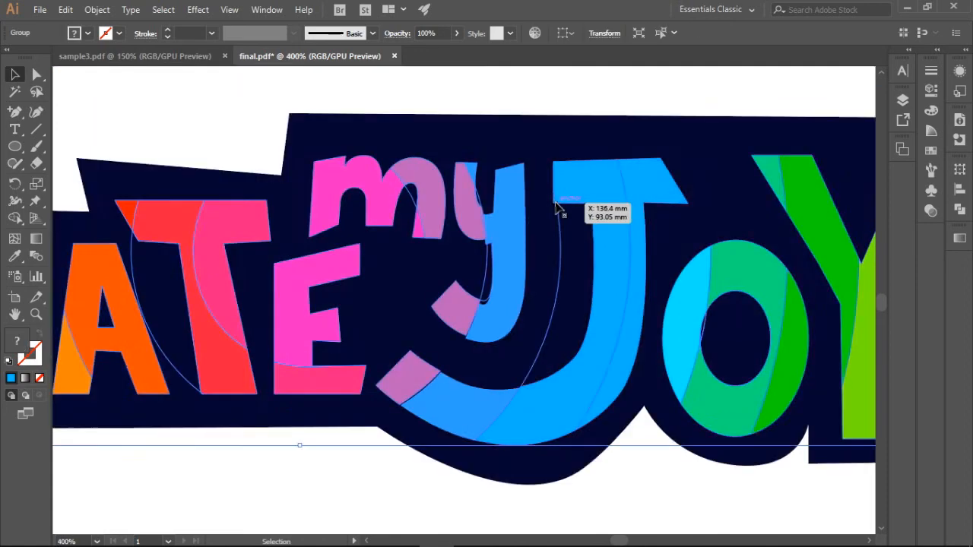
double_click(555, 203)
key(i)
click(508, 249)
key(v)
double_click(718, 515)
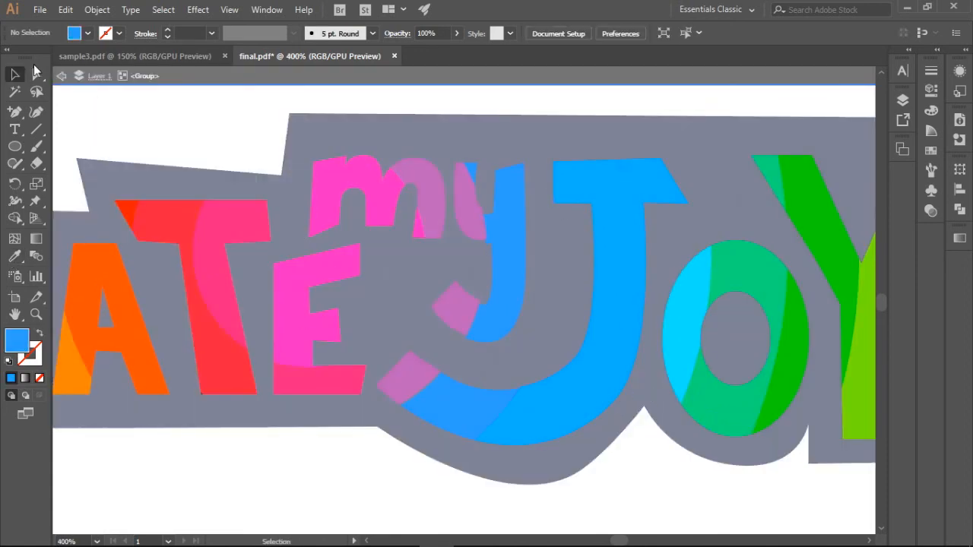
key(ctrl+1)
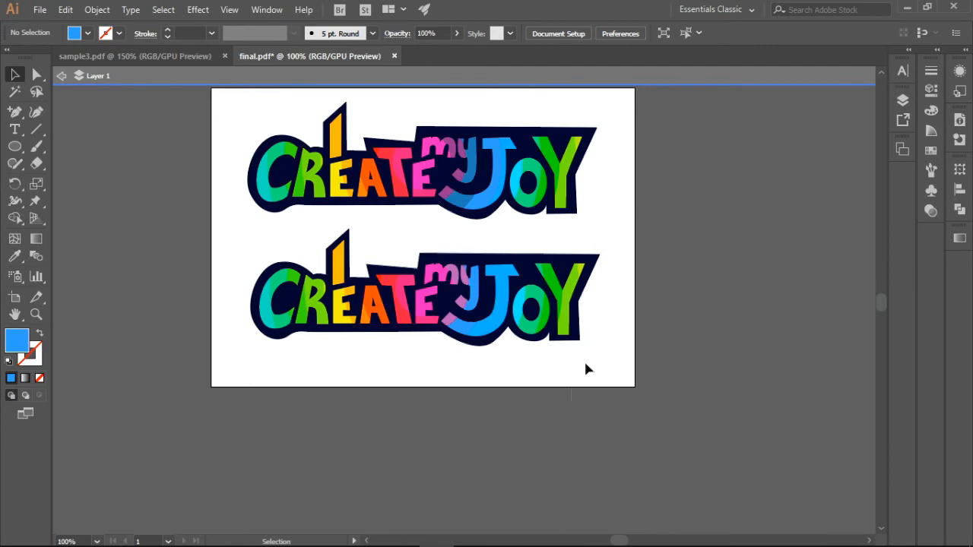
Undo the last four changes to the lower lettering.
key(ctrl+plus)
key(ctrl+plus)
key(ctrl+plus)
click(451, 223)
click(523, 512)
key(ctrl+z)
key(ctrl+z)
key(ctrl+z)
key(ctrl+z)
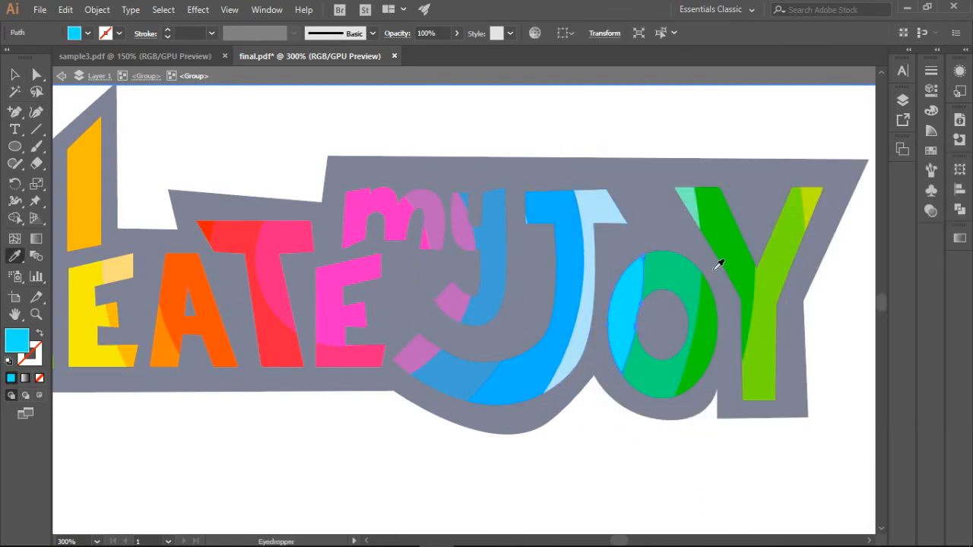
Recolour the left part of the lower lettering's O with a pale mint green and leave isolation.
click(718, 264)
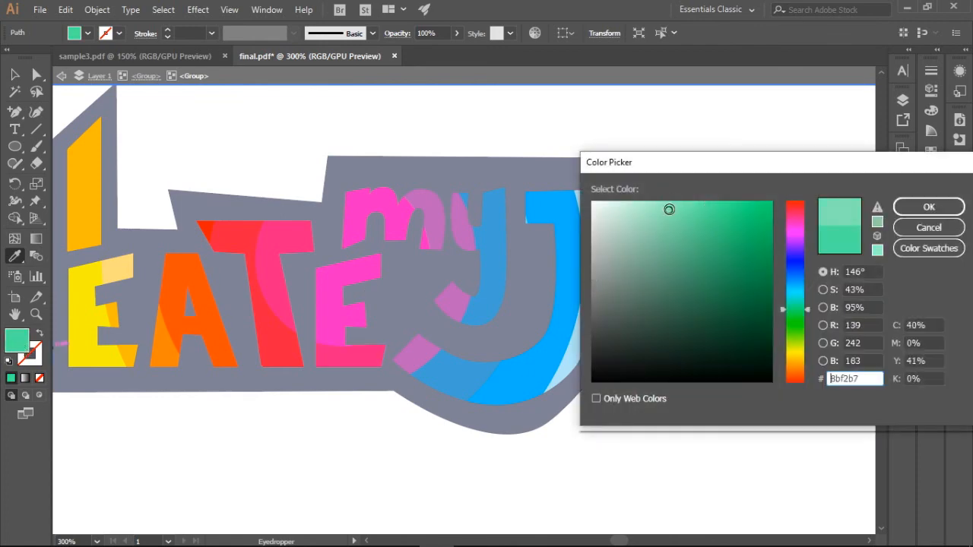
key(Return)
double_click(21, 338)
click(927, 206)
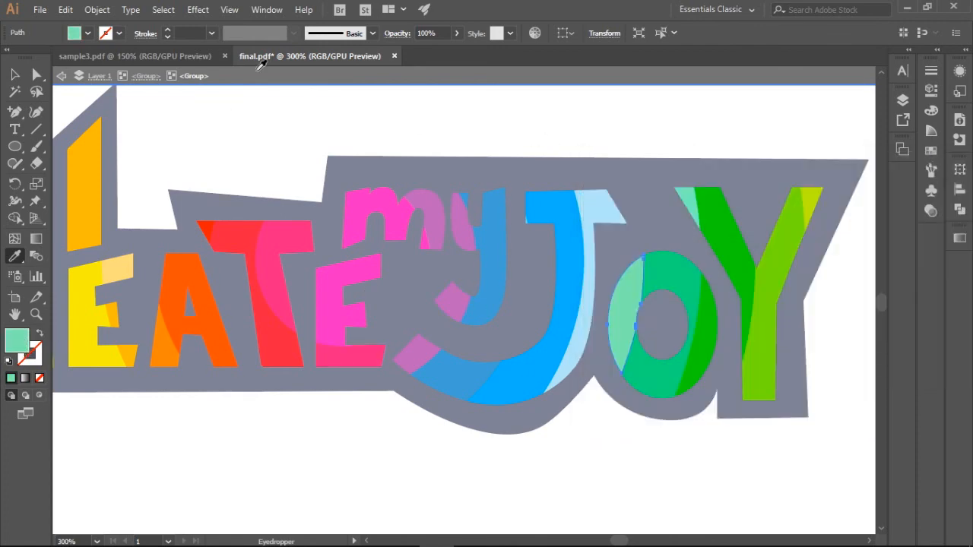
click(60, 76)
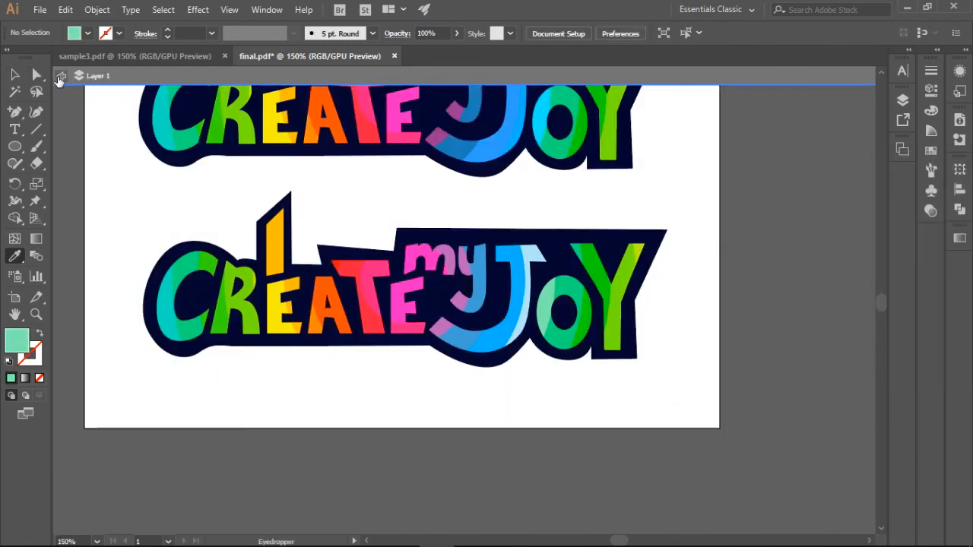
Compare the recoloured lower lettering with the original version above it.
key(ctrl+minus)
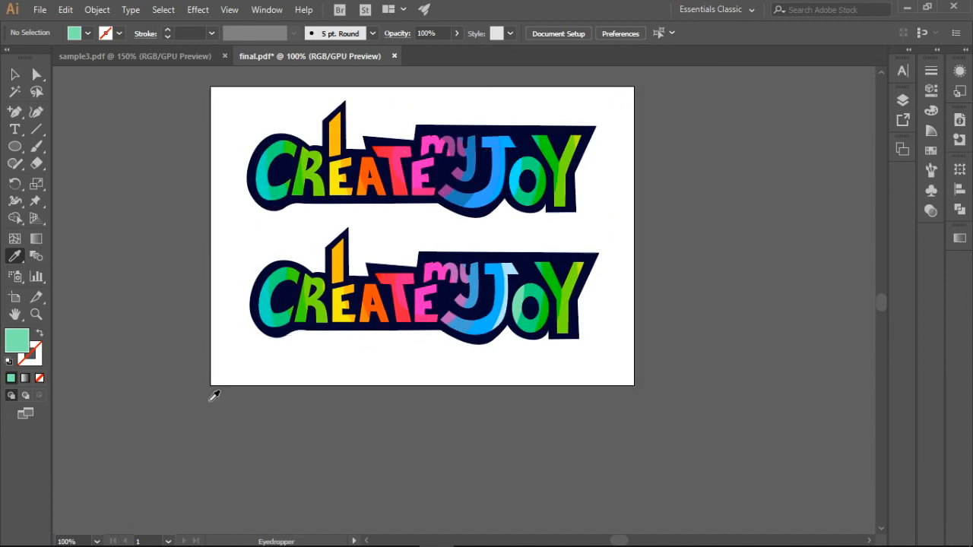
key(ctrl+plus)
key(ctrl+plus)
key(ctrl+plus)
key(v)
click(618, 348)
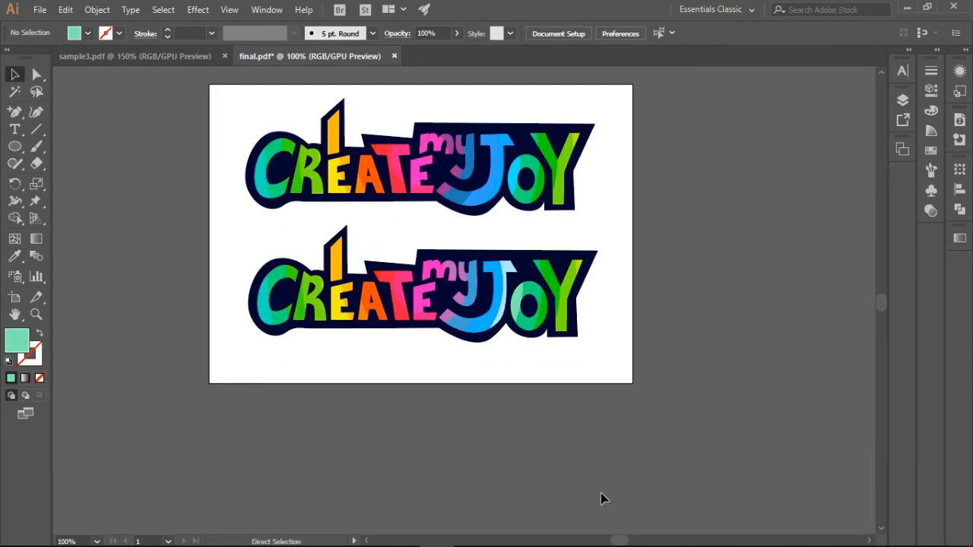
click(39, 10)
click(454, 403)
Change the purple pieces of the small my and the J's hook tip to a lighter pinkish purple and leave isolation.
key(ctrl+plus)
key(ctrl+plus)
key(ctrl+plus)
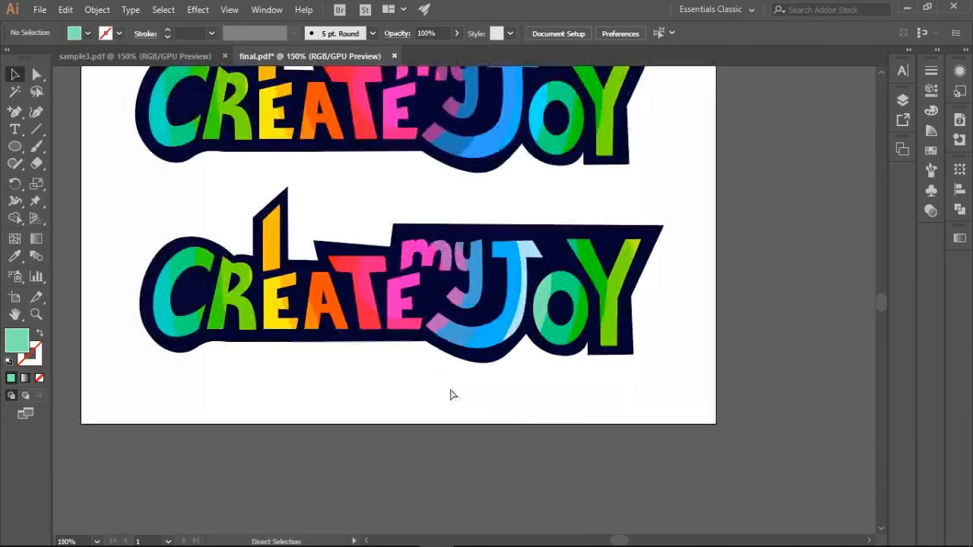
double_click(416, 352)
double_click(415, 352)
double_click(17, 340)
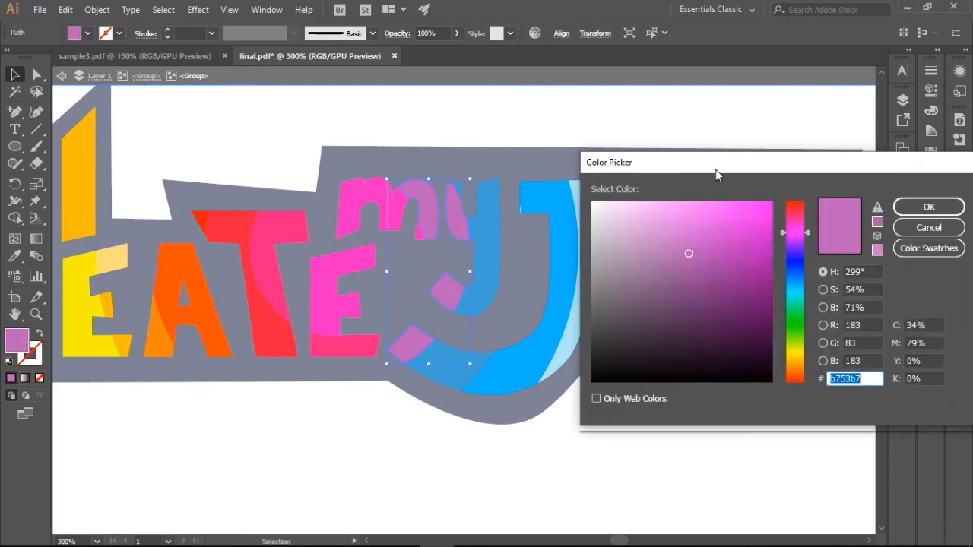
click(679, 235)
click(927, 206)
key(Escape)
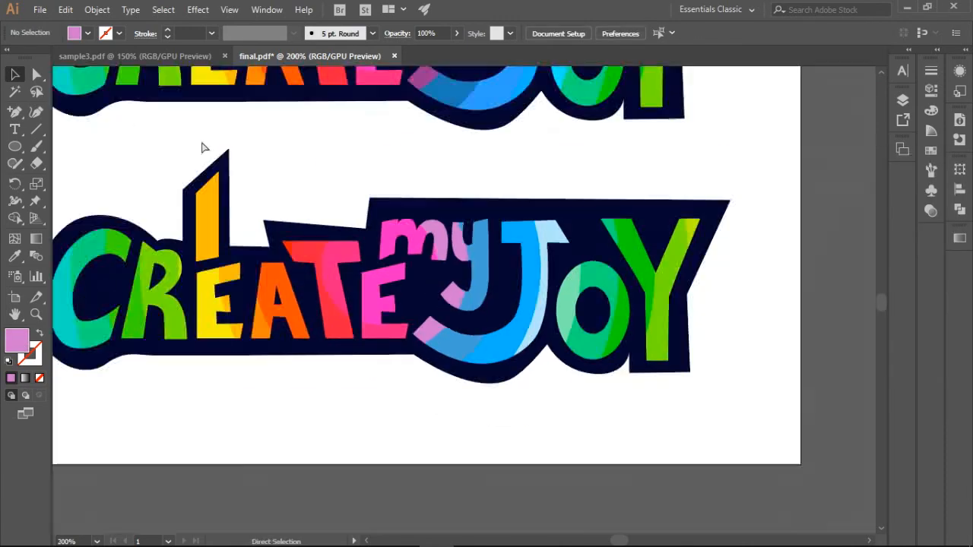
key(ctrl+1)
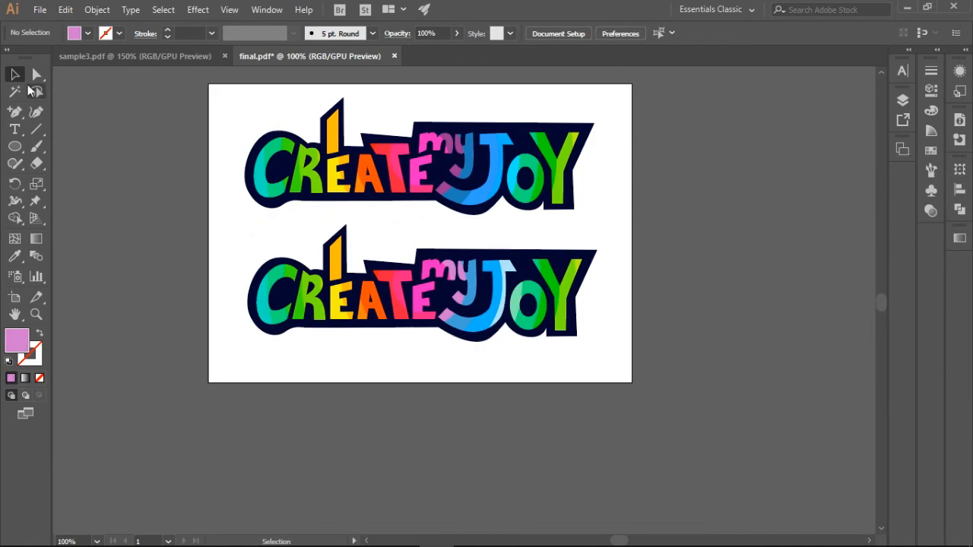
click(40, 10)
click(141, 192)
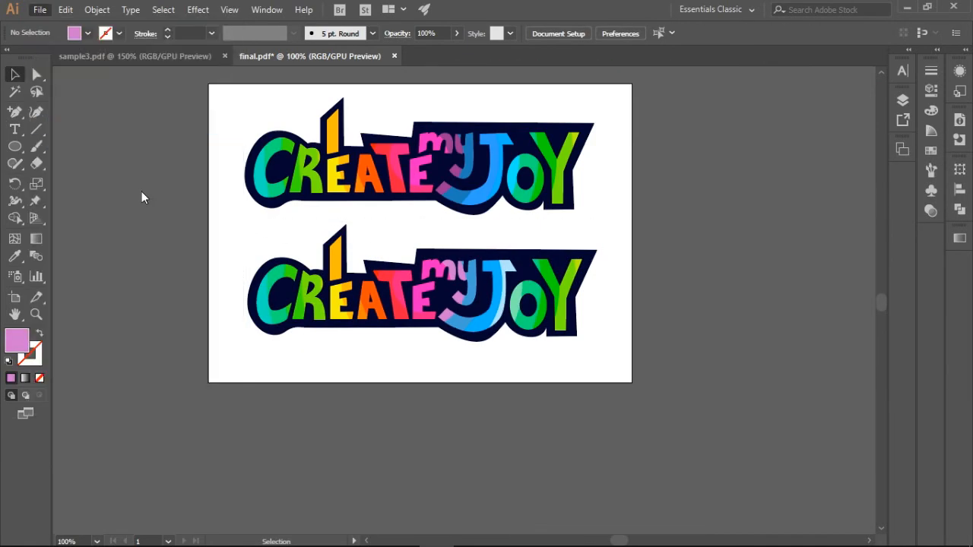